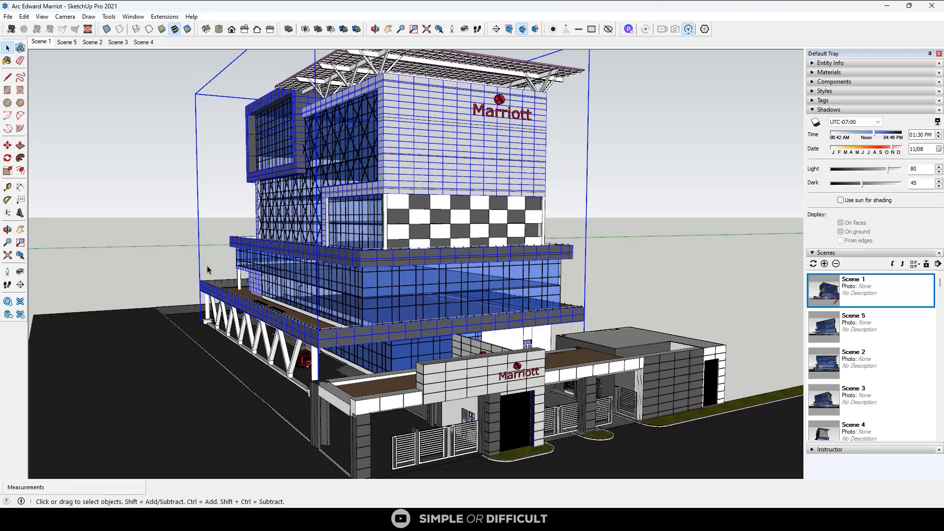
Step: Examine the Marriott building model's facades, roof canopy and entrance structures from several angles
{"action": "middle_click_drag", "start_coordinate": [208, 271], "coordinate": [452, 300]}
{"action": "middle_click_drag", "start_coordinate": [262, 308], "coordinate": [435, 361]}
{"action": "scroll", "coordinate": [262, 160], "scroll_direction": "up", "scroll_amount": 4}
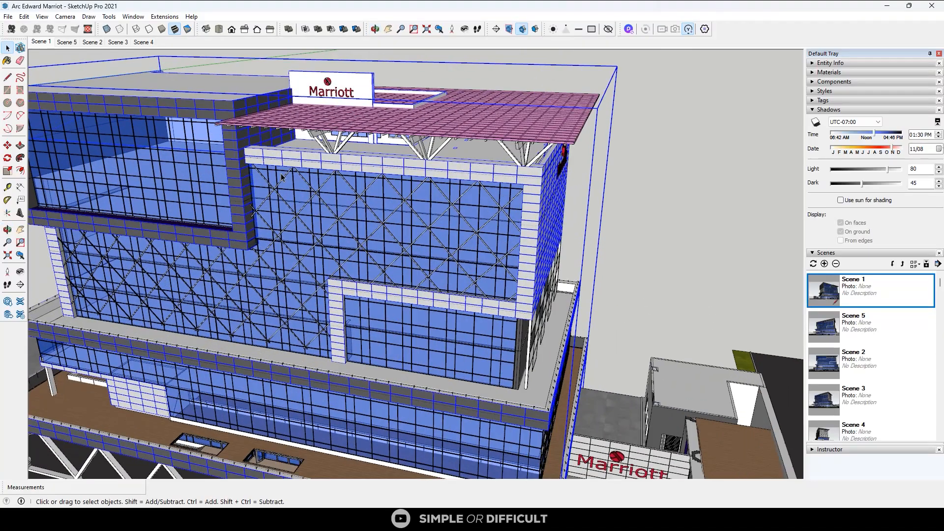
{"action": "scroll", "coordinate": [281, 177], "scroll_direction": "up", "scroll_amount": 3}
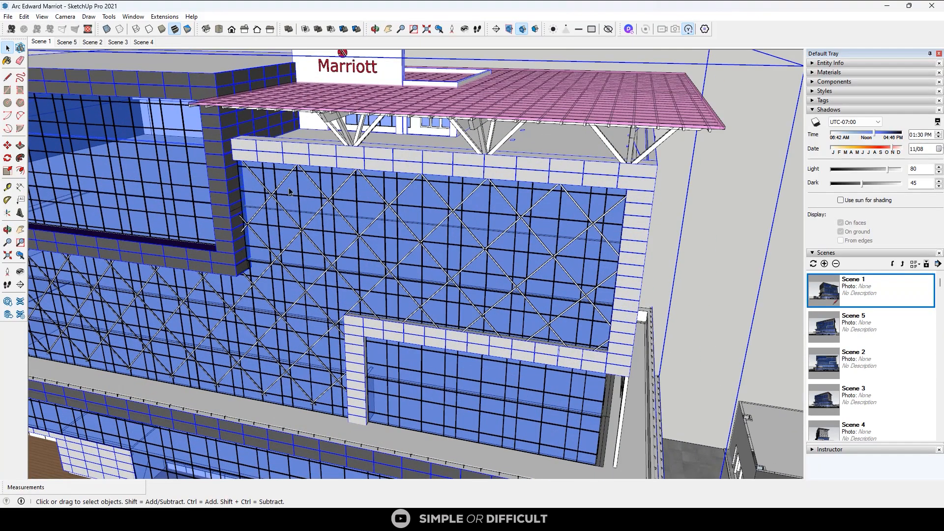
{"action": "scroll", "coordinate": [363, 230], "scroll_direction": "down", "scroll_amount": 4}
{"action": "middle_click_drag", "start_coordinate": [391, 249], "coordinate": [359, 240]}
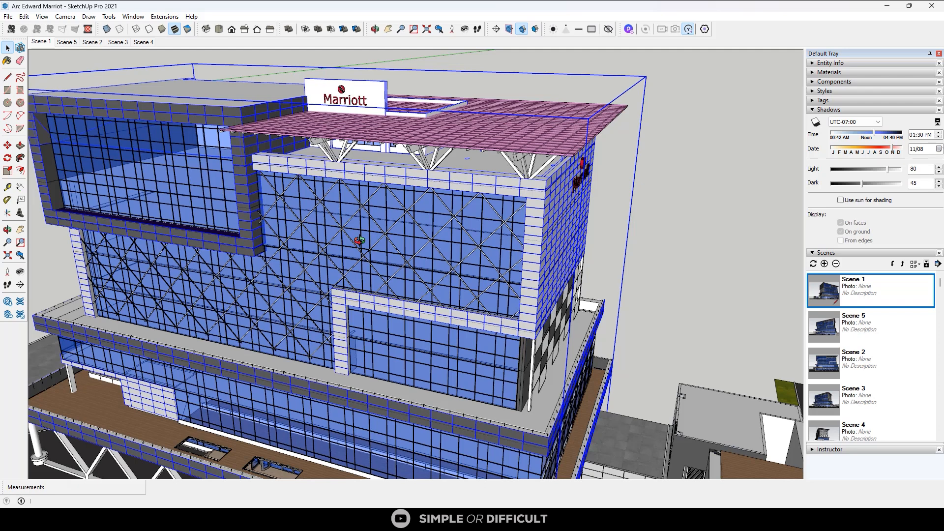
{"action": "middle_click_drag", "start_coordinate": [359, 240], "coordinate": [401, 300]}
{"action": "scroll", "coordinate": [297, 289], "scroll_direction": "down", "scroll_amount": 3}
{"action": "middle_click_drag", "start_coordinate": [301, 290], "coordinate": [262, 213]}
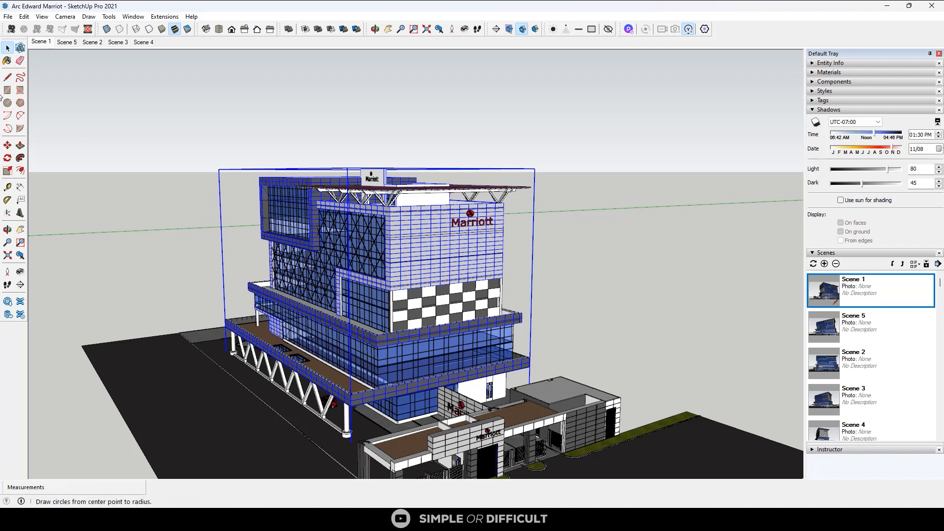
Step: Save the model as Arc Edward Marriot in SketchUp Version 8 format in Downloads, replacing the existing file
{"action": "left_click", "coordinate": [8, 17]}
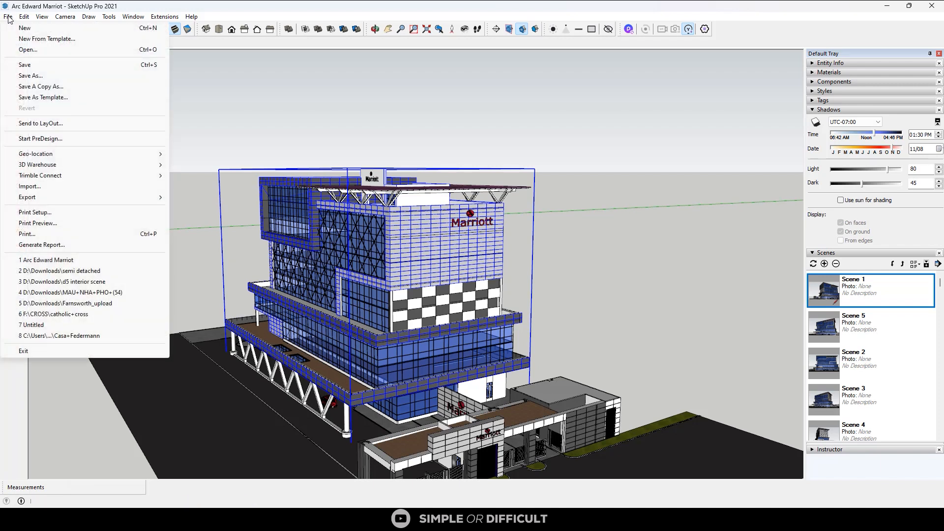
{"action": "left_click", "coordinate": [30, 75]}
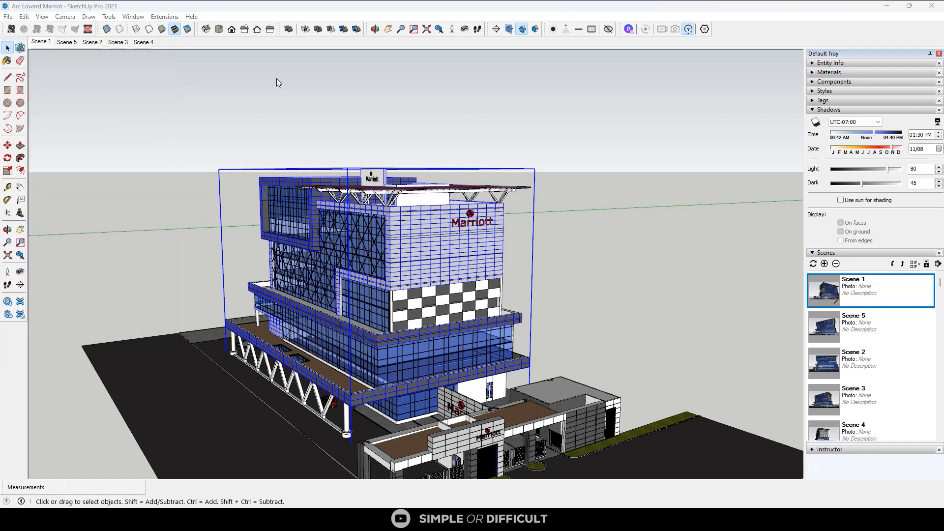
{"action": "left_click", "coordinate": [447, 356]}
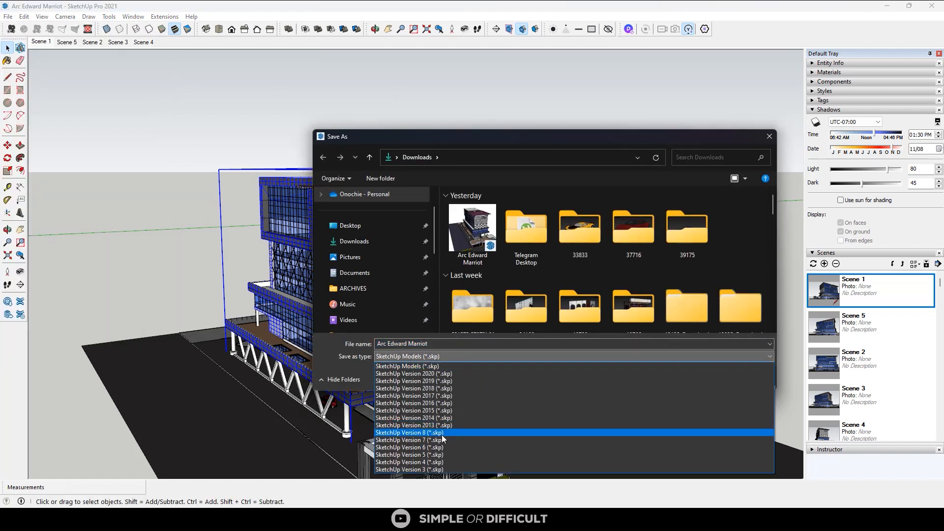
{"action": "left_click", "coordinate": [473, 434]}
{"action": "left_click", "coordinate": [697, 377]}
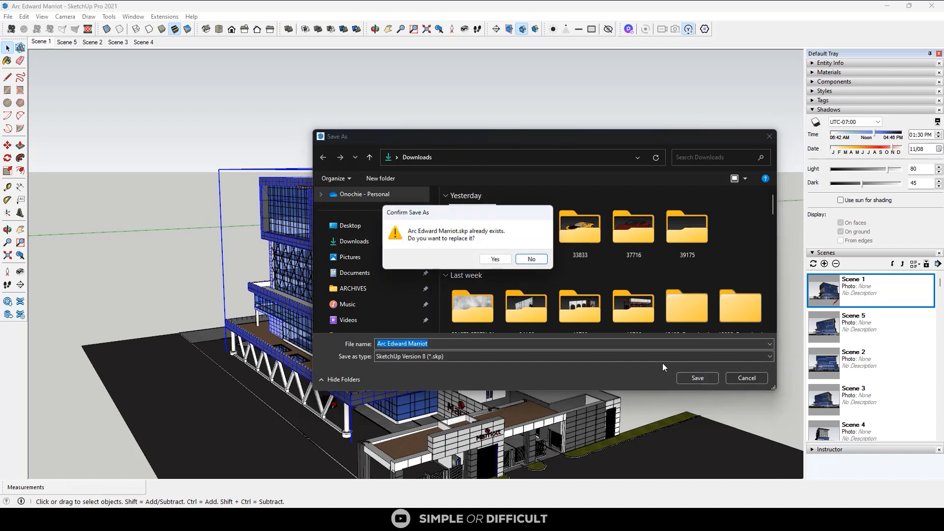
{"action": "left_click", "coordinate": [496, 260]}
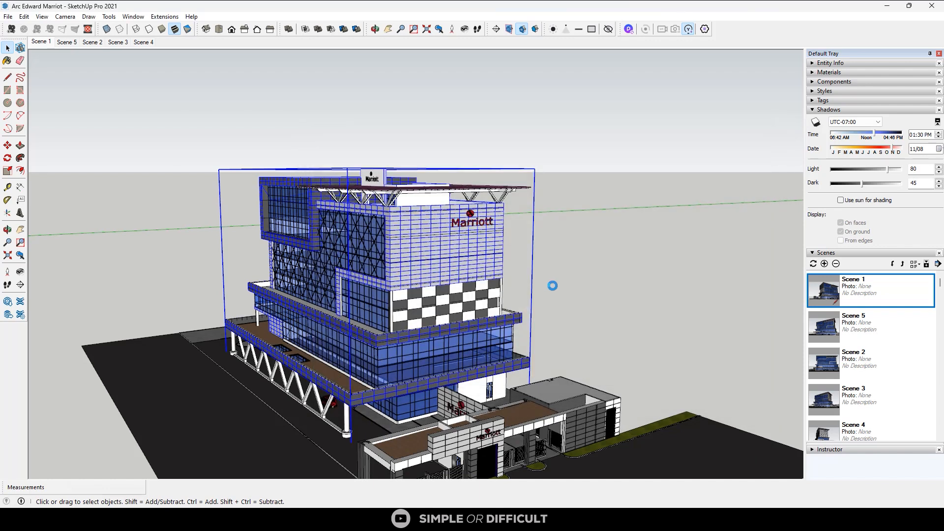
{"action": "scroll", "coordinate": [416, 267], "scroll_direction": "down", "scroll_amount": 5}
{"action": "scroll", "coordinate": [416, 267], "scroll_direction": "up", "scroll_amount": 5}
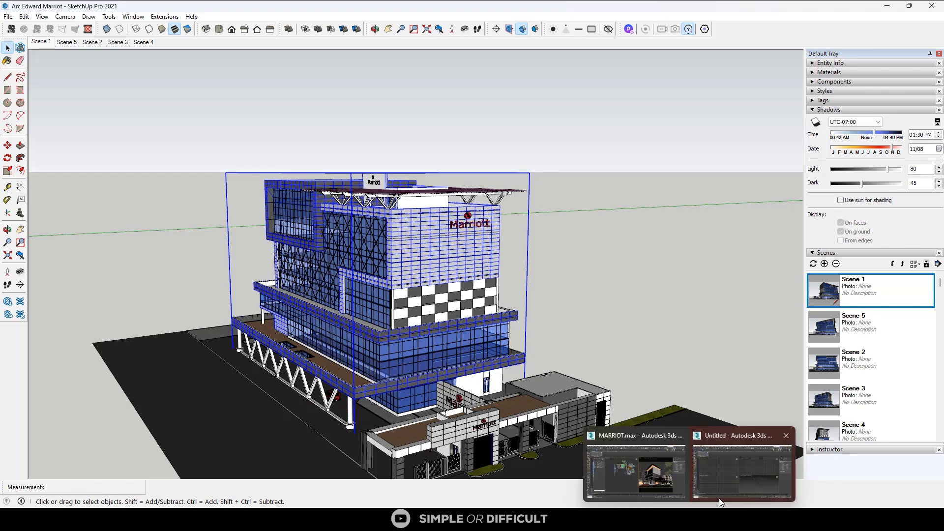
Step: Switch to the untitled 3ds Max scene, show the Scene Explorer, and use a layout of two side-by-side viewports
{"action": "left_click", "coordinate": [733, 489]}
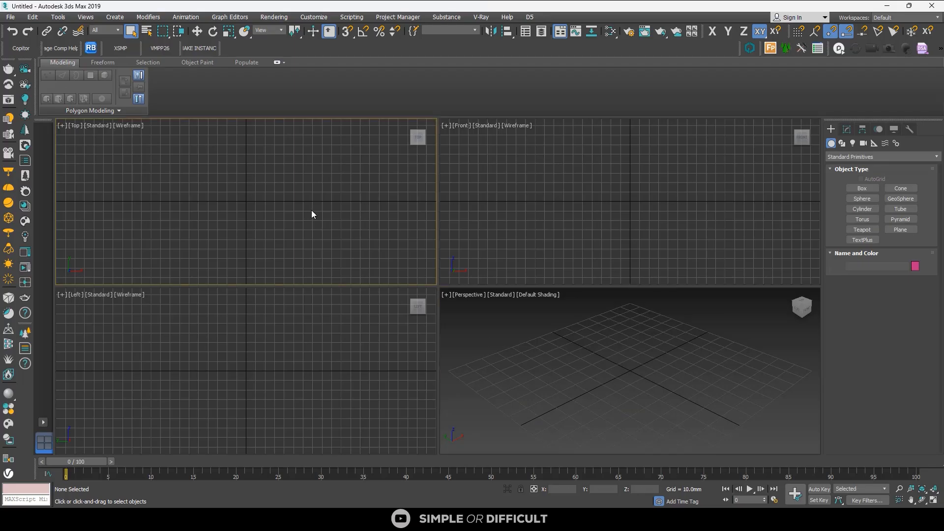
{"action": "scroll", "coordinate": [312, 212], "scroll_direction": "down", "scroll_amount": 4}
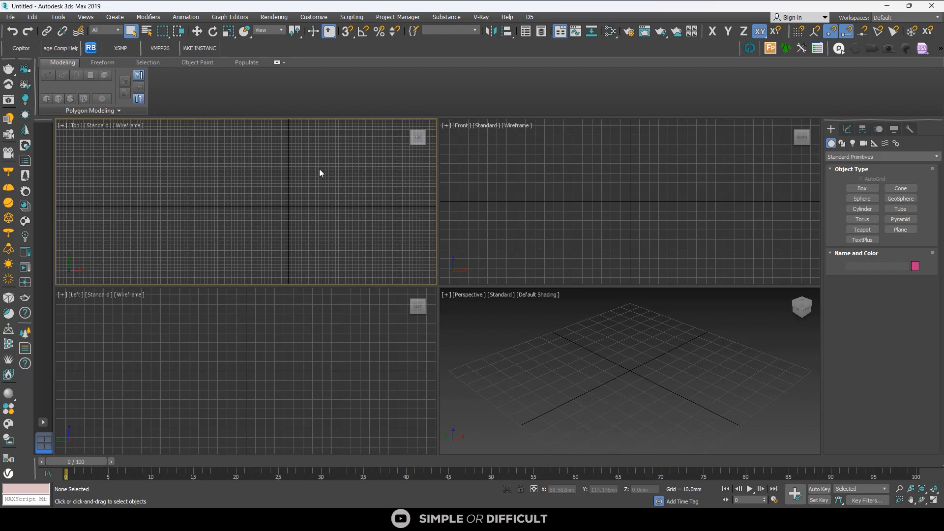
{"action": "left_click", "coordinate": [26, 17]}
{"action": "mouse_move", "coordinate": [58, 19]}
{"action": "left_click", "coordinate": [71, 34]}
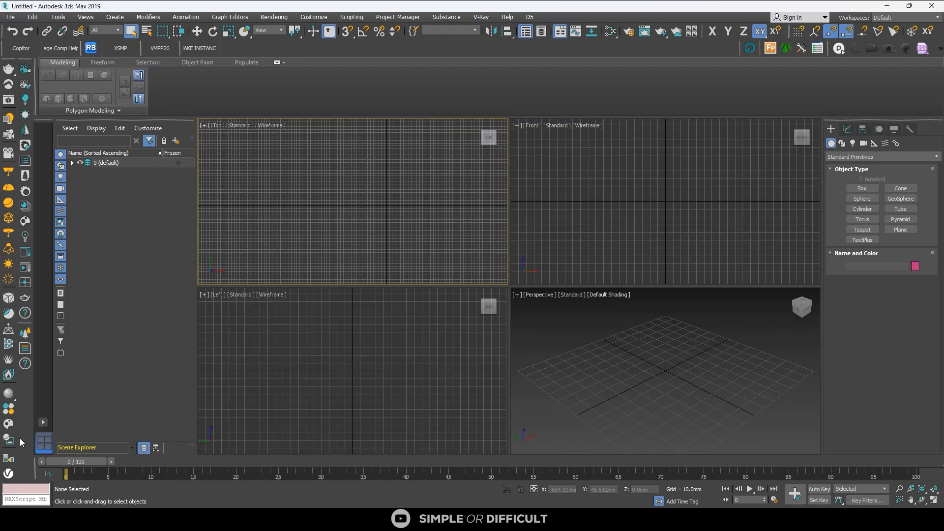
{"action": "left_click", "coordinate": [42, 421]}
{"action": "left_click", "coordinate": [70, 445]}
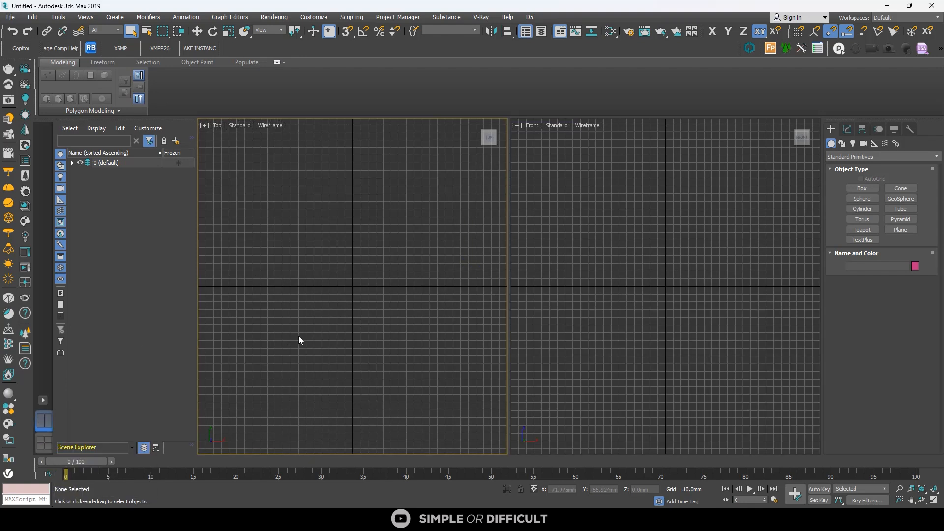
Step: Check the system unit setup and the display unit scale, leaving the settings as they are
{"action": "left_click", "coordinate": [313, 17]}
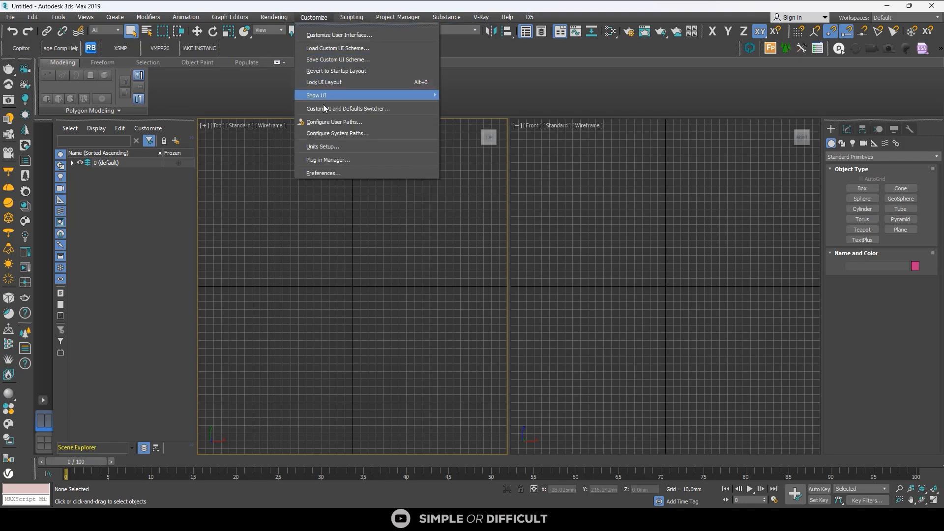
{"action": "left_click", "coordinate": [323, 147]}
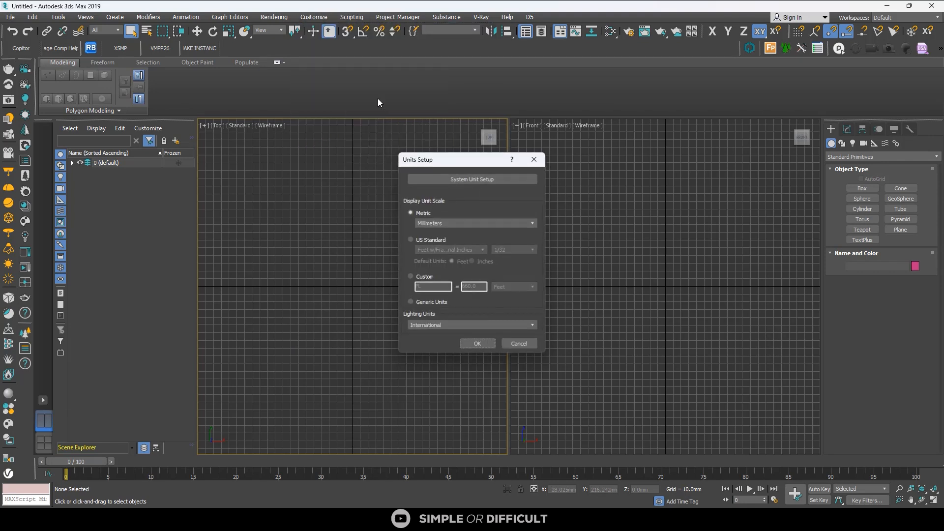
{"action": "left_click", "coordinate": [471, 178]}
{"action": "left_click", "coordinate": [529, 196]}
{"action": "left_click", "coordinate": [534, 159]}
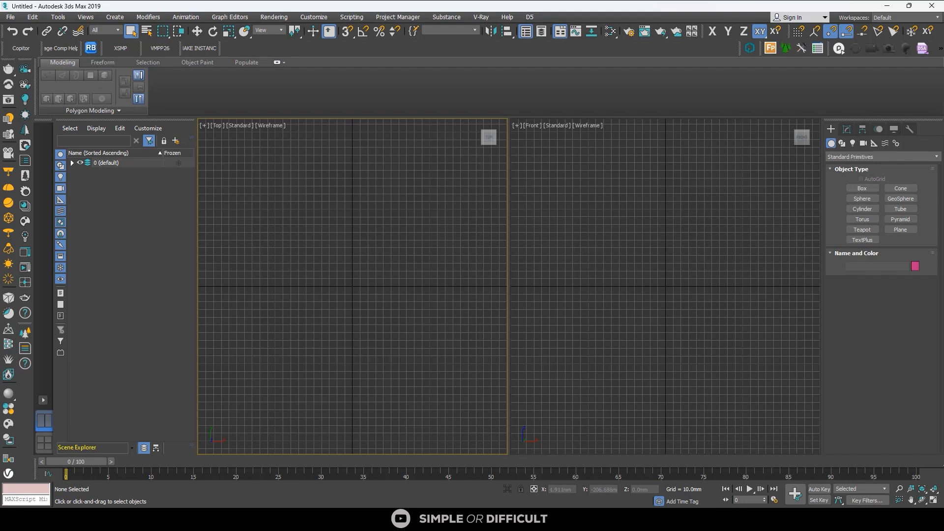
Step: Import the Arc Edward Marriot SketchUp file from the Downloads folder into the empty 3ds Max scene
{"action": "left_click", "coordinate": [356, 519]}
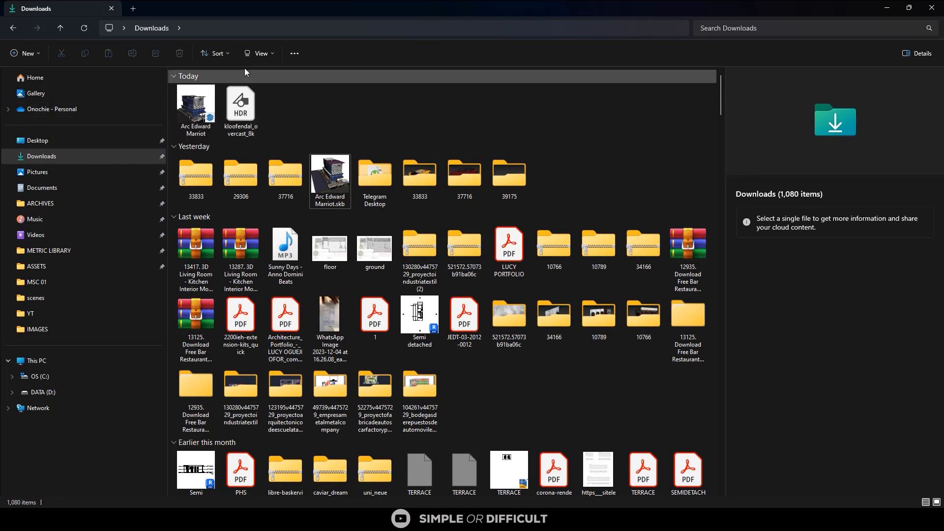
{"action": "left_click_drag", "start_coordinate": [313, 10], "coordinate": [657, 133]}
{"action": "left_click_drag", "start_coordinate": [537, 230], "coordinate": [251, 182]}
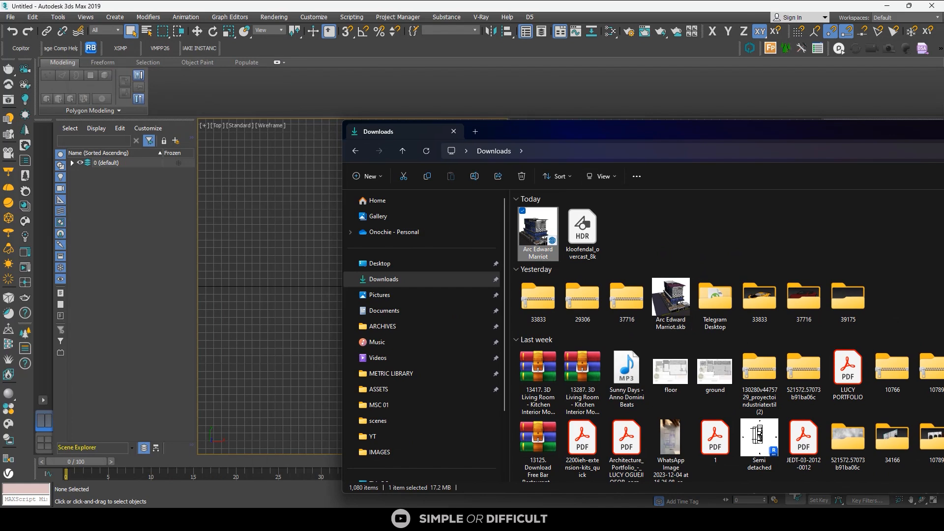
{"action": "left_click", "coordinate": [795, 98]}
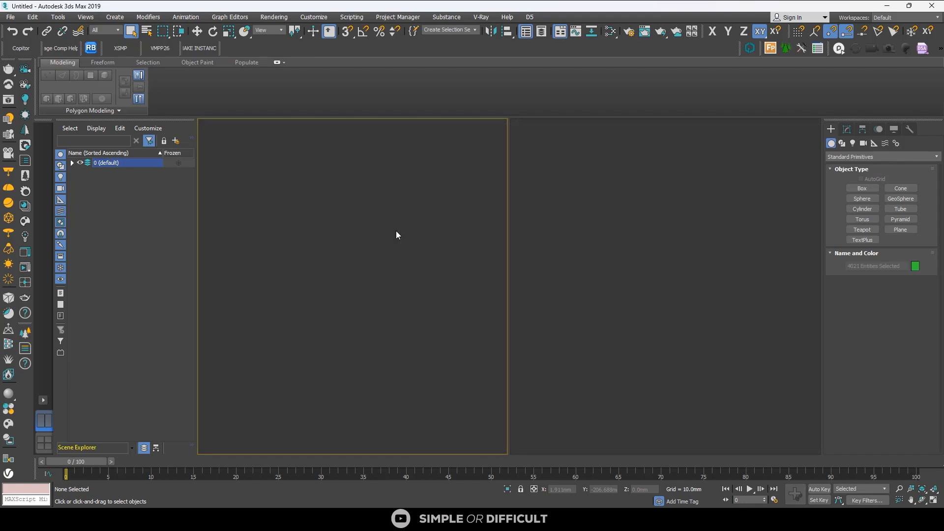
{"action": "scroll", "coordinate": [383, 288], "scroll_direction": "down", "scroll_amount": 5}
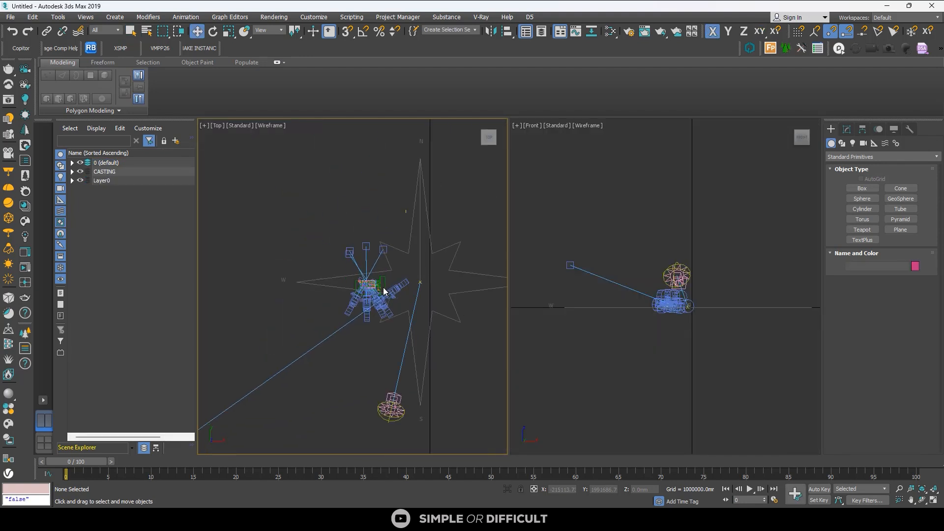
Step: Back in 3ds Max, delete the imported cameras and the sunlight with its compass from the scene
{"action": "scroll", "coordinate": [384, 290], "scroll_direction": "up", "scroll_amount": 8}
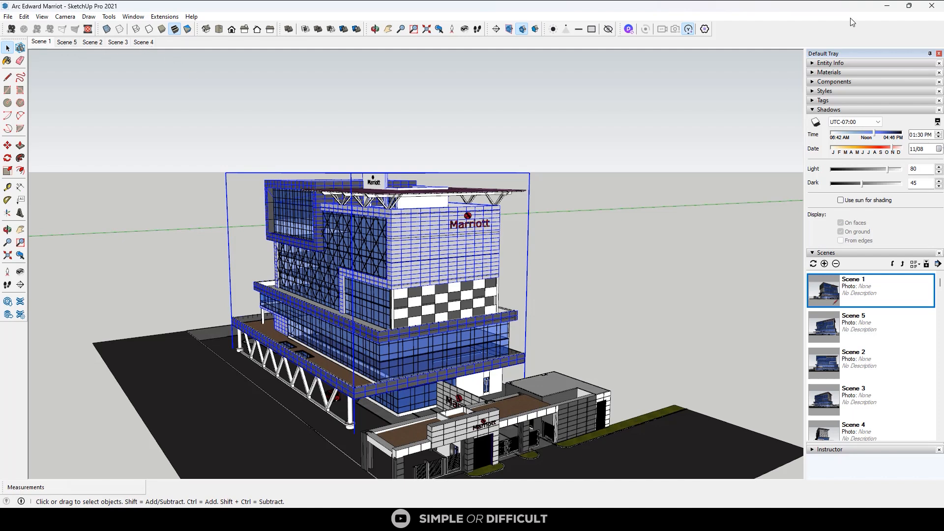
{"action": "left_click", "coordinate": [886, 8]}
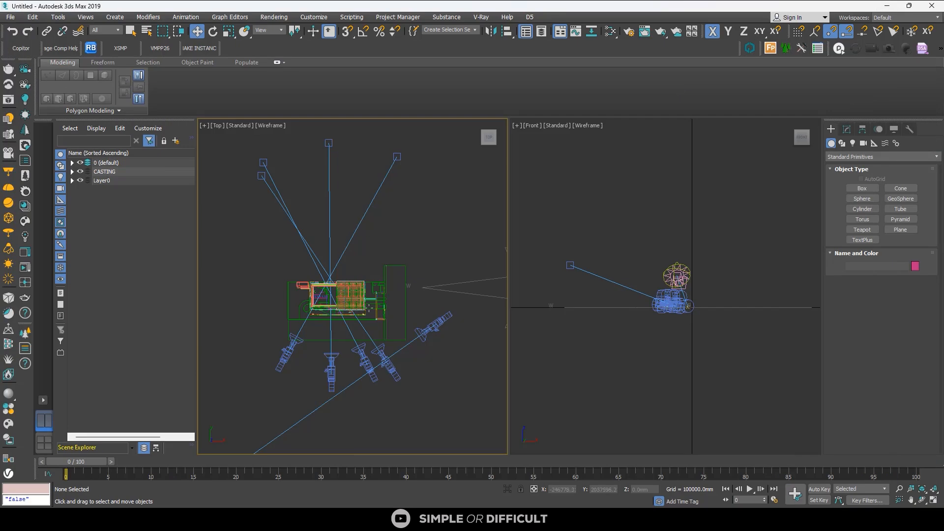
{"action": "left_click", "coordinate": [433, 326]}
{"action": "left_click_drag", "start_coordinate": [421, 361], "coordinate": [262, 389]}
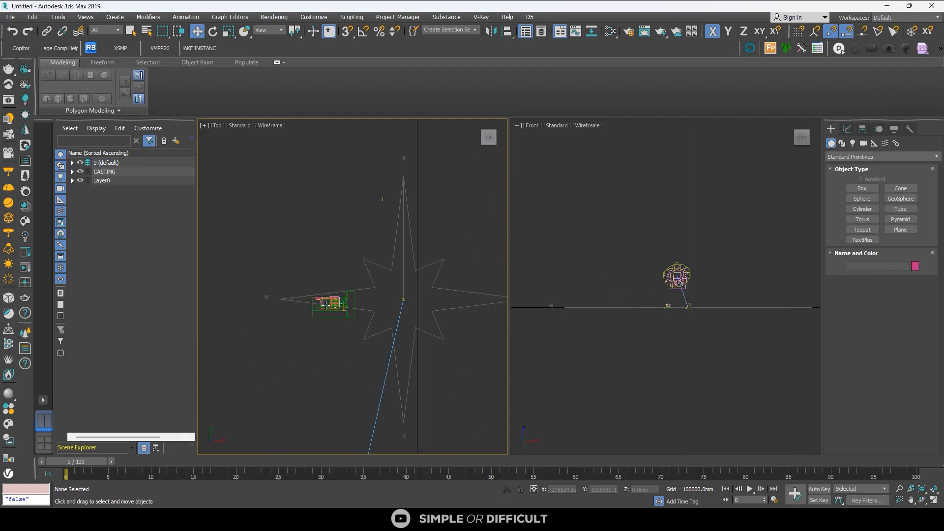
{"action": "left_click", "coordinate": [353, 427]}
{"action": "key", "text": "Delete"}
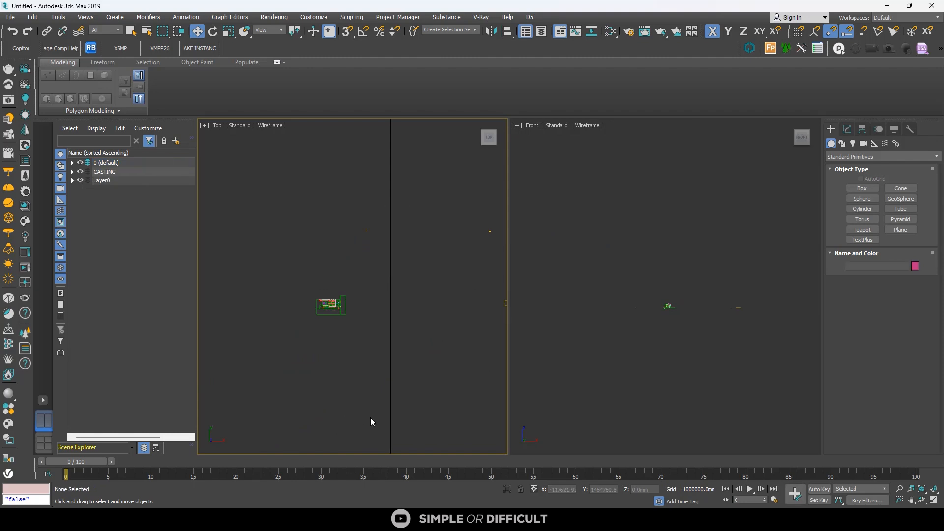
Step: Delete the stray objects lying far away from the imported building in the top view
{"action": "scroll", "coordinate": [329, 236], "scroll_direction": "down", "scroll_amount": 2}
{"action": "middle_click_drag", "start_coordinate": [328, 238], "coordinate": [301, 243]}
{"action": "left_click_drag", "start_coordinate": [451, 208], "coordinate": [329, 246]}
{"action": "key", "text": "Delete"}
{"action": "left_click_drag", "start_coordinate": [465, 269], "coordinate": [412, 316]}
{"action": "key", "text": "Delete"}
Step: Display the building in an orthographic view with Clay shading and inspect the imported geometry
{"action": "scroll", "coordinate": [322, 295], "scroll_direction": "up", "scroll_amount": 6}
{"action": "middle_click_drag", "start_coordinate": [289, 293], "coordinate": [540, 353]}
{"action": "scroll", "coordinate": [434, 343], "scroll_direction": "down", "scroll_amount": 4}
{"action": "middle_click_drag", "start_coordinate": [435, 345], "coordinate": [305, 102], "text": "alt"}
{"action": "left_click", "coordinate": [299, 124]}
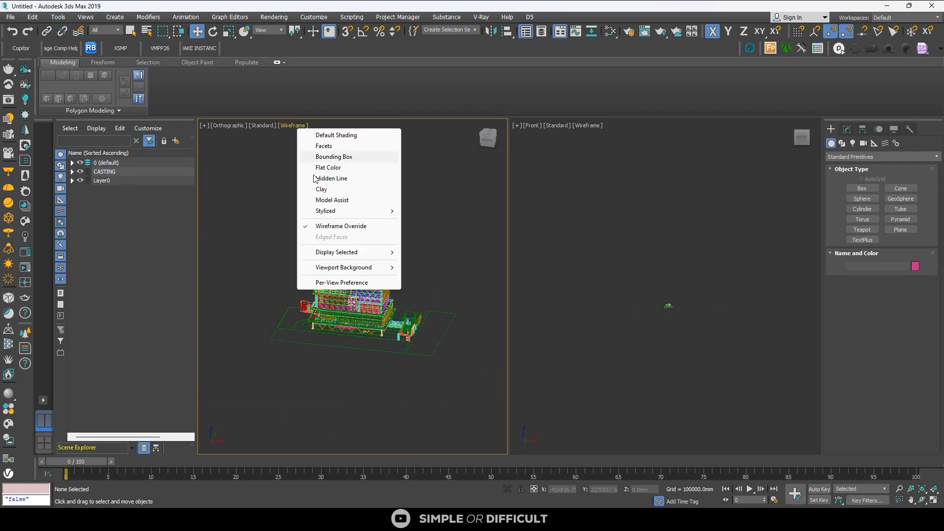
{"action": "left_click", "coordinate": [339, 189]}
{"action": "scroll", "coordinate": [376, 311], "scroll_direction": "up", "scroll_amount": 5}
{"action": "scroll", "coordinate": [376, 311], "scroll_direction": "down", "scroll_amount": 3}
{"action": "mouse_move", "coordinate": [376, 311]}
{"action": "middle_mouse_down", "text": "alt"}
{"action": "mouse_move", "coordinate": [285, 327]}
{"action": "mouse_move", "coordinate": [256, 300]}
{"action": "mouse_move", "coordinate": [370, 323]}
{"action": "middle_mouse_up", "text": "alt"}
{"action": "scroll", "coordinate": [370, 322], "scroll_direction": "up", "scroll_amount": 3}
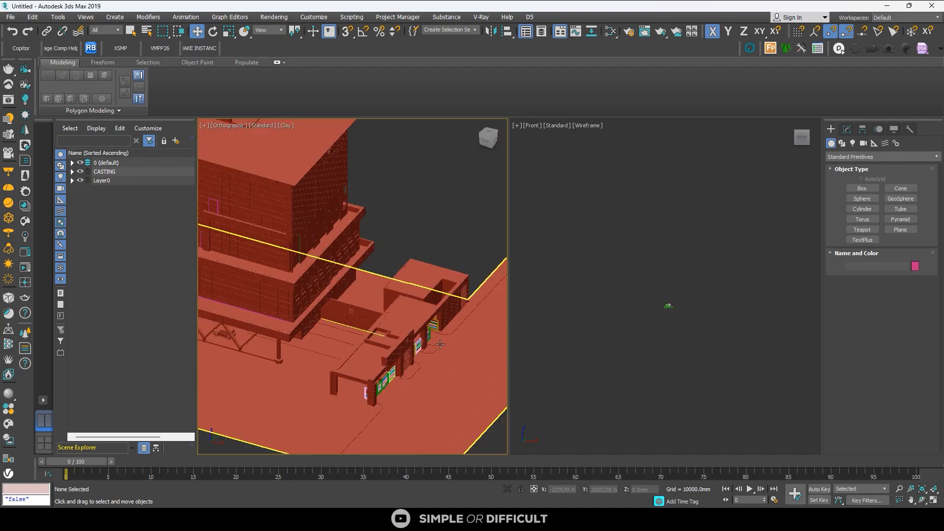
{"action": "scroll", "coordinate": [358, 287], "scroll_direction": "down", "scroll_amount": 7}
Step: Return the shaded viewport to the Top view and turn on edged faces, framing the building's entrance side
{"action": "key", "text": "t"}
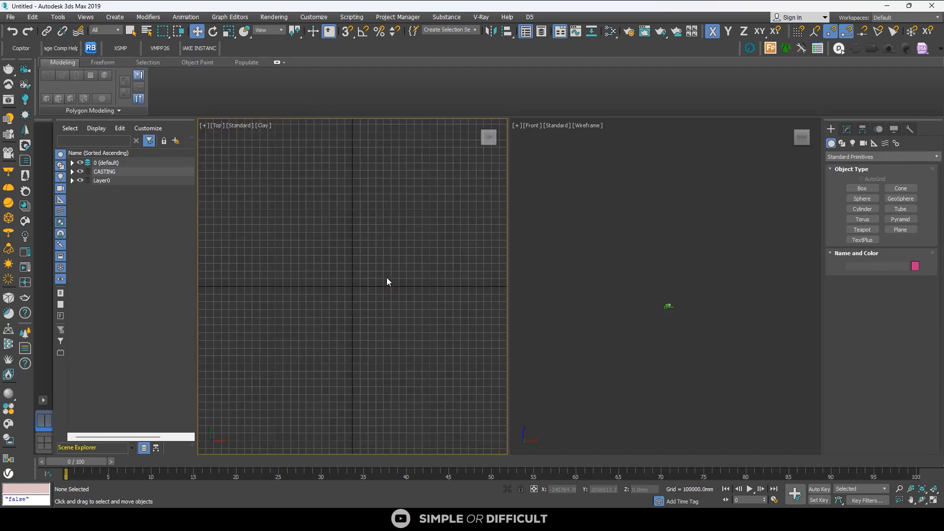
{"action": "scroll", "coordinate": [386, 277], "scroll_direction": "down", "scroll_amount": 3}
{"action": "scroll", "coordinate": [398, 249], "scroll_direction": "up", "scroll_amount": 3}
{"action": "scroll", "coordinate": [354, 267], "scroll_direction": "up", "scroll_amount": 2}
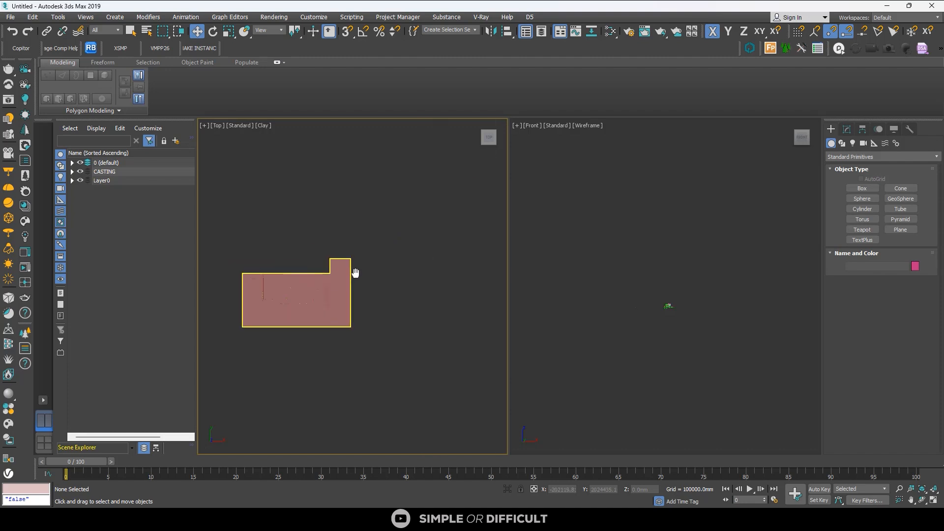
{"action": "key", "text": "F4"}
{"action": "scroll", "coordinate": [354, 270], "scroll_direction": "up", "scroll_amount": 3}
{"action": "middle_click_drag", "start_coordinate": [354, 269], "coordinate": [377, 299]}
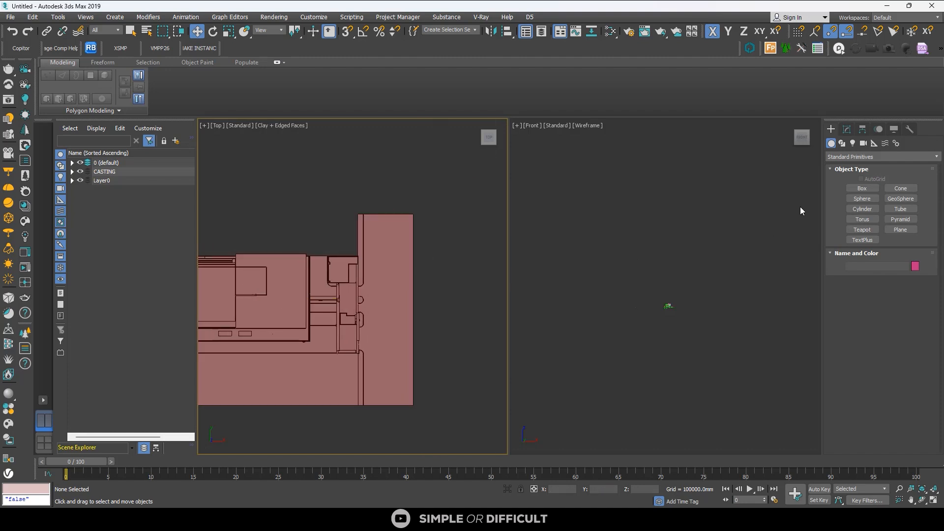
Step: Create a targeted CoronaCam from the site's front corner aimed at the building, and show its view in the second viewport
{"action": "left_click", "coordinate": [863, 143]}
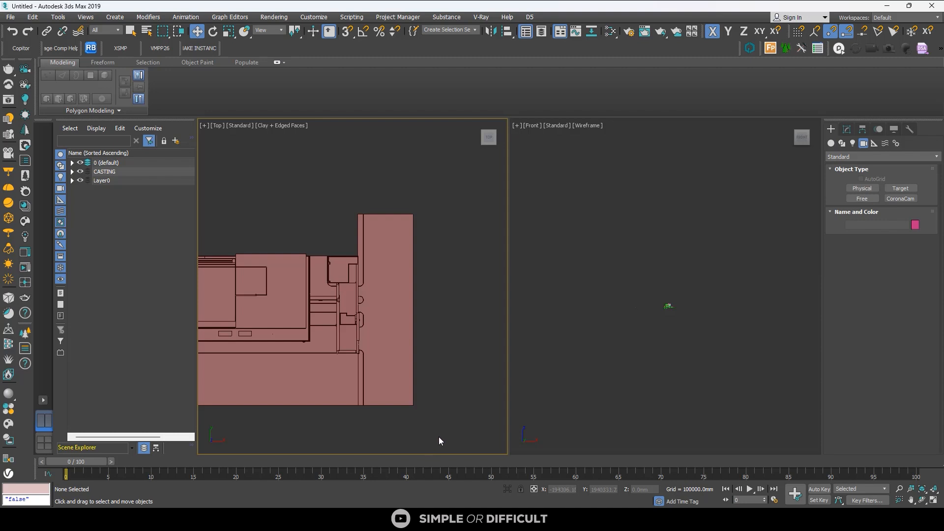
{"action": "left_click_drag", "start_coordinate": [317, 362], "coordinate": [315, 339]}
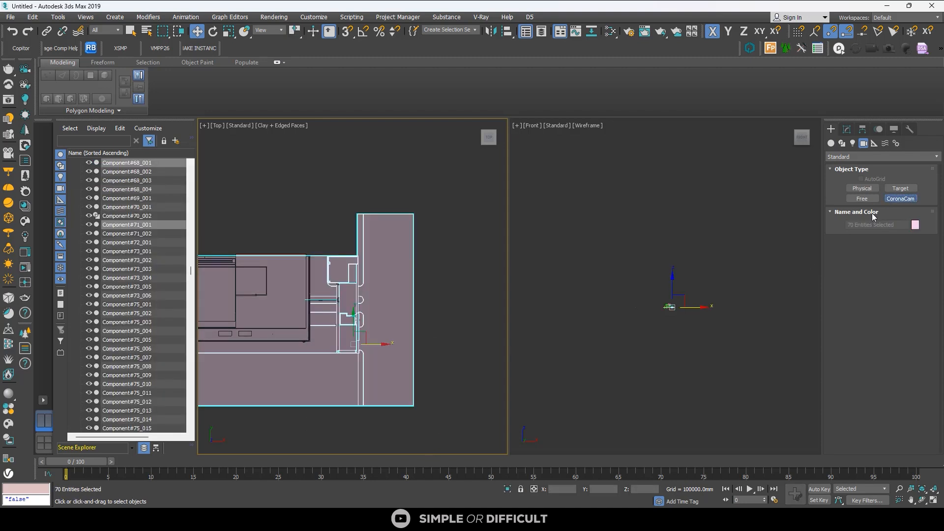
{"action": "left_click", "coordinate": [900, 198]}
{"action": "left_click_drag", "start_coordinate": [430, 415], "coordinate": [242, 283]}
{"action": "middle_click", "coordinate": [723, 331]}
{"action": "key", "text": "c"}
{"action": "middle_click_drag", "start_coordinate": [658, 236], "coordinate": [630, 215]}
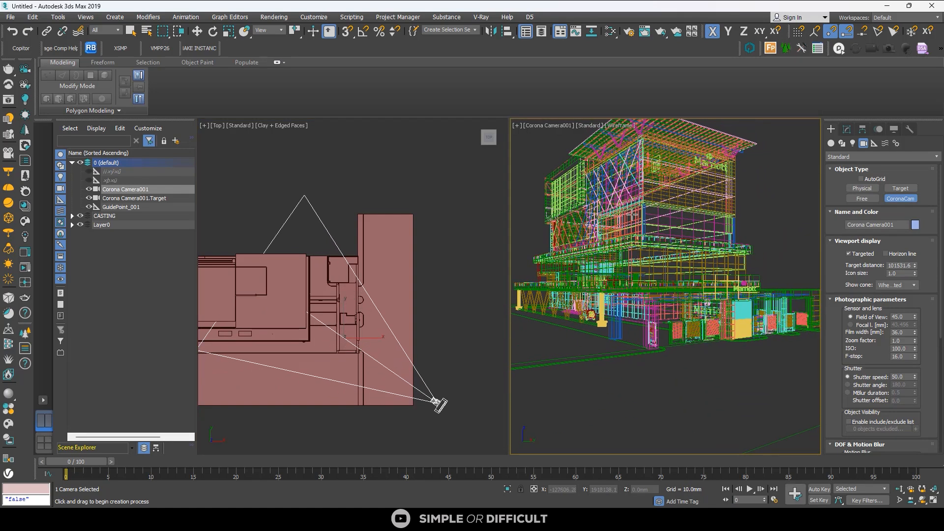
Step: Select the Corona camera of the camera view and set its height (Z) to 1200 mm
{"action": "left_click", "coordinate": [555, 126]}
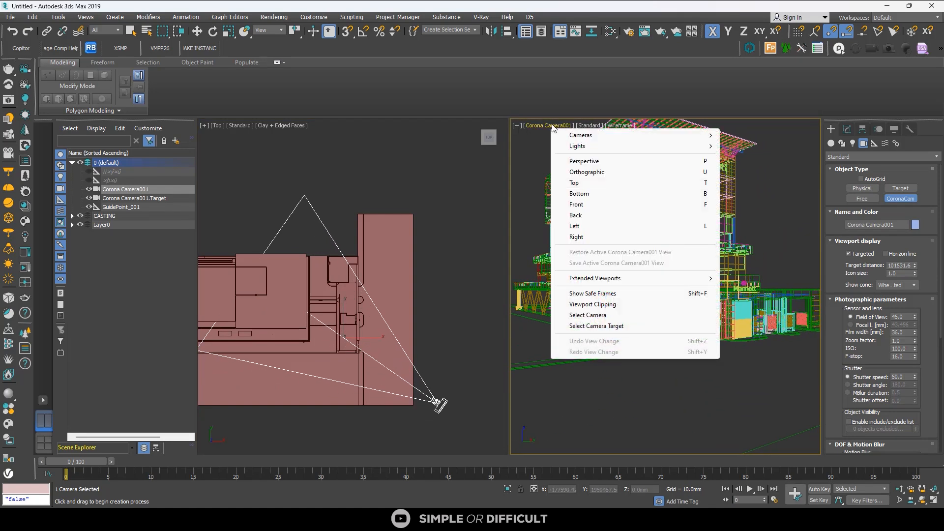
{"action": "left_click", "coordinate": [587, 316]}
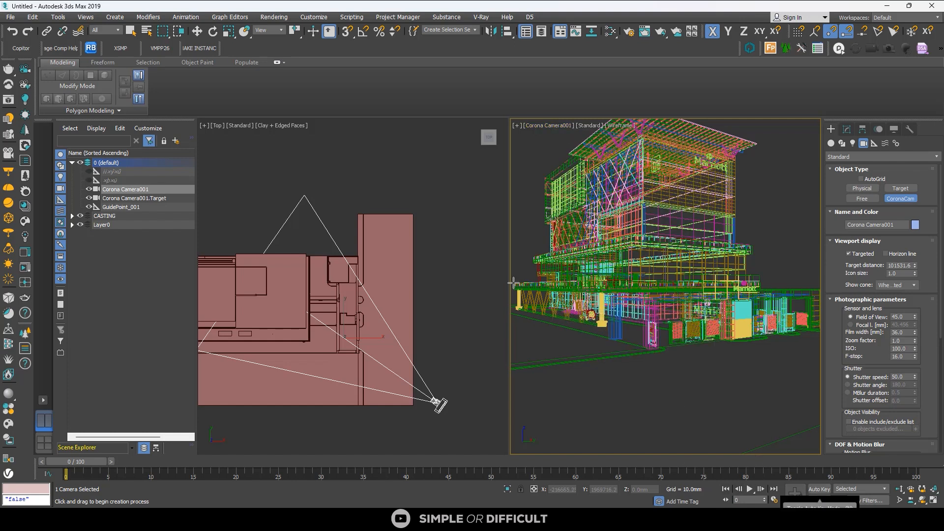
{"action": "left_click", "coordinate": [197, 31]}
{"action": "double_click", "coordinate": [644, 488]}
{"action": "type", "text": "1200"}
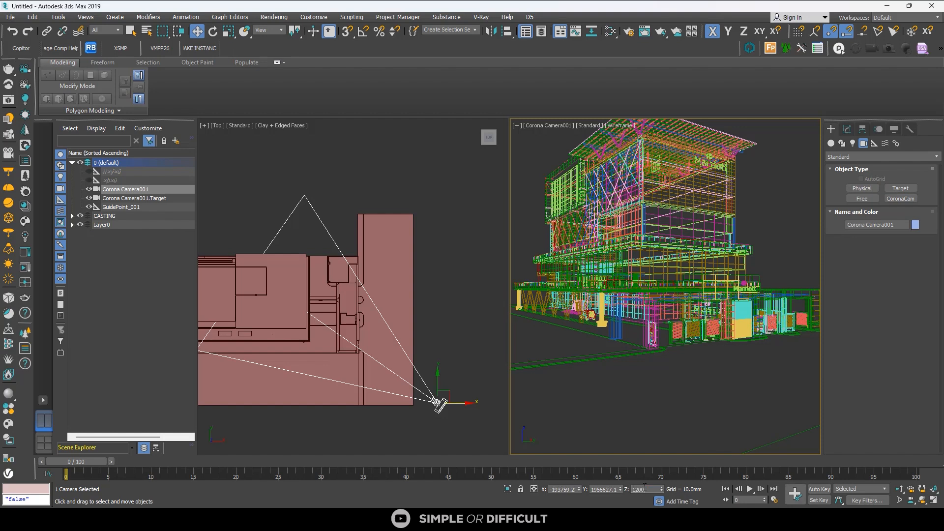
{"action": "key", "text": "Return"}
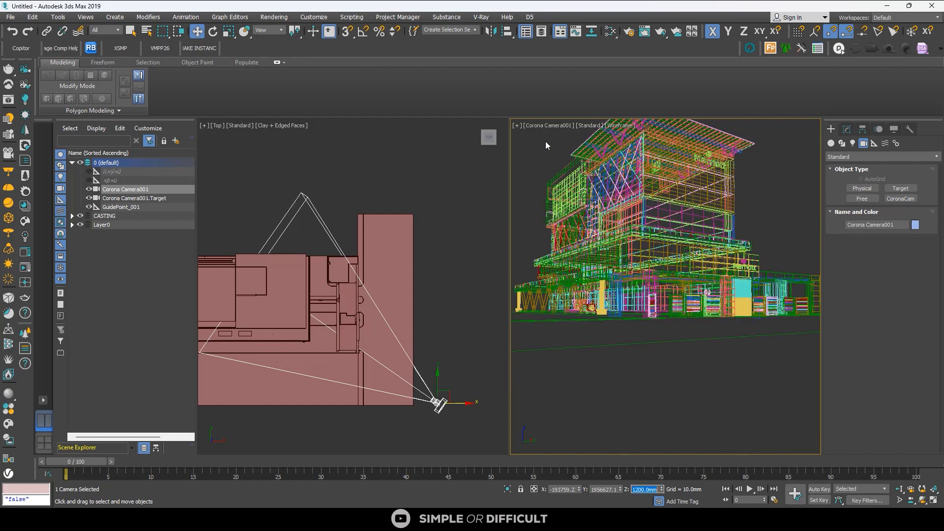
Step: Raise the camera target vertically until the building's roof fits inside the camera view
{"action": "left_click", "coordinate": [550, 127]}
{"action": "left_click", "coordinate": [593, 326]}
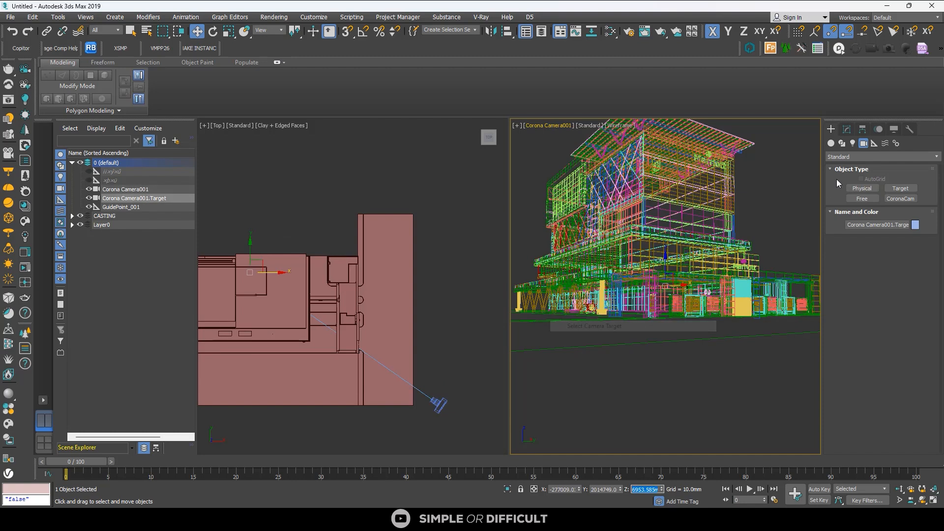
{"action": "left_click_drag", "start_coordinate": [665, 259], "coordinate": [570, 181]}
Step: Enable automatic vertical tilt in the Corona camera's Tilt & Shift settings
{"action": "left_click", "coordinate": [553, 127]}
{"action": "left_click", "coordinate": [614, 315]}
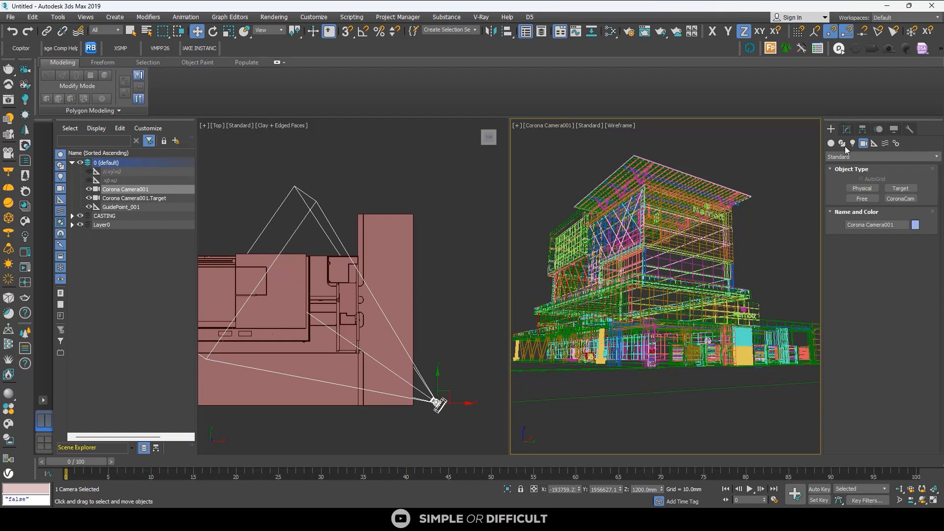
{"action": "left_click", "coordinate": [847, 128]}
{"action": "scroll", "coordinate": [934, 393], "scroll_direction": "down", "scroll_amount": 10}
{"action": "scroll", "coordinate": [934, 393], "scroll_direction": "down", "scroll_amount": 2}
{"action": "left_click", "coordinate": [860, 416]}
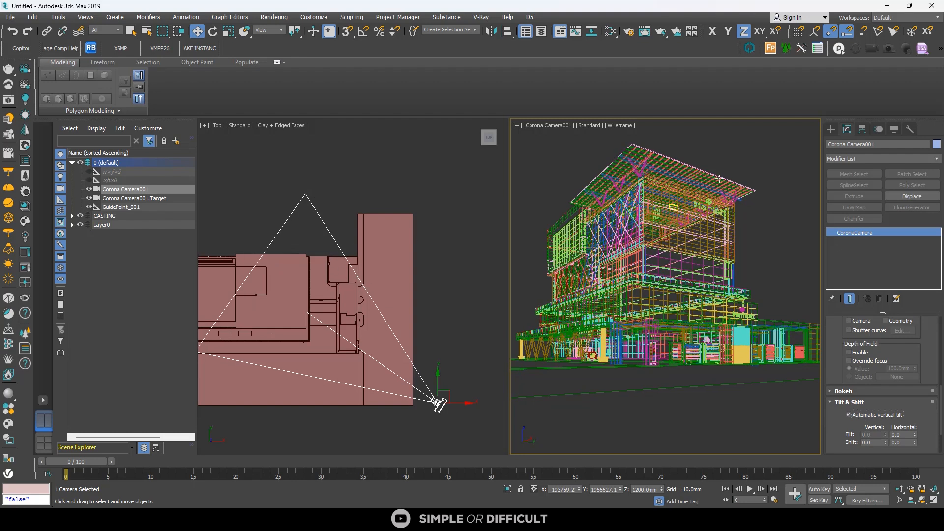
Step: Set the Corona camera's focal length to 36 mm
{"action": "scroll", "coordinate": [930, 374], "scroll_direction": "up", "scroll_amount": 5}
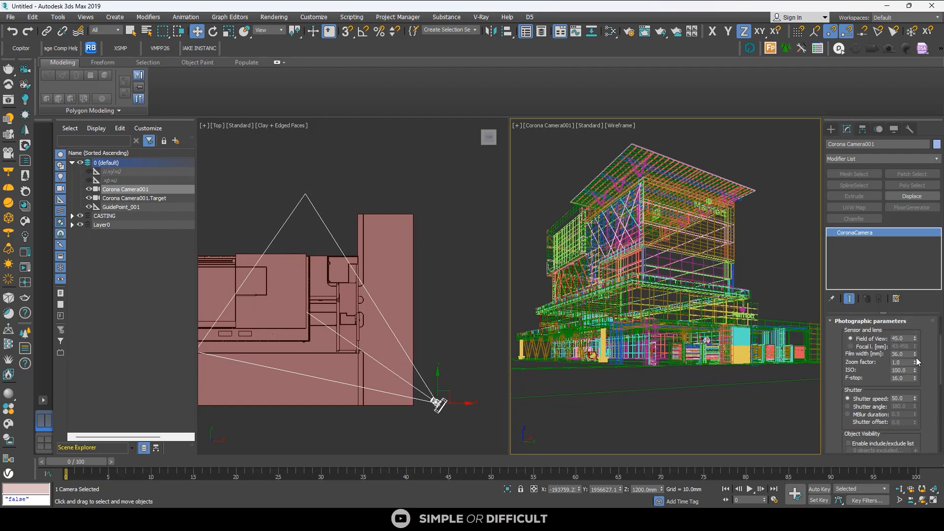
{"action": "left_click", "coordinate": [895, 346]}
{"action": "type", "text": "36"}
{"action": "key", "text": "Return"}
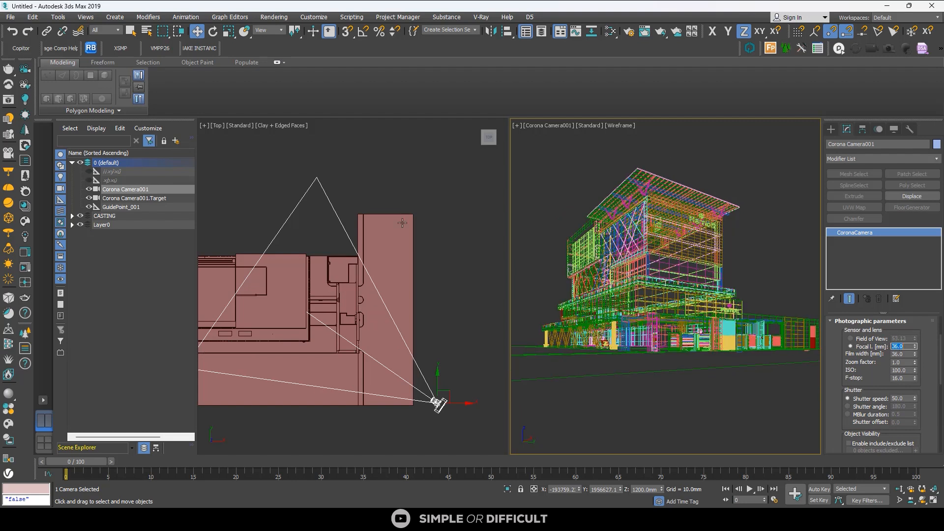
Step: Shift the camera target slightly toward the building's rear in the top view, and move the camera closer to the building
{"action": "left_click", "coordinate": [559, 127]}
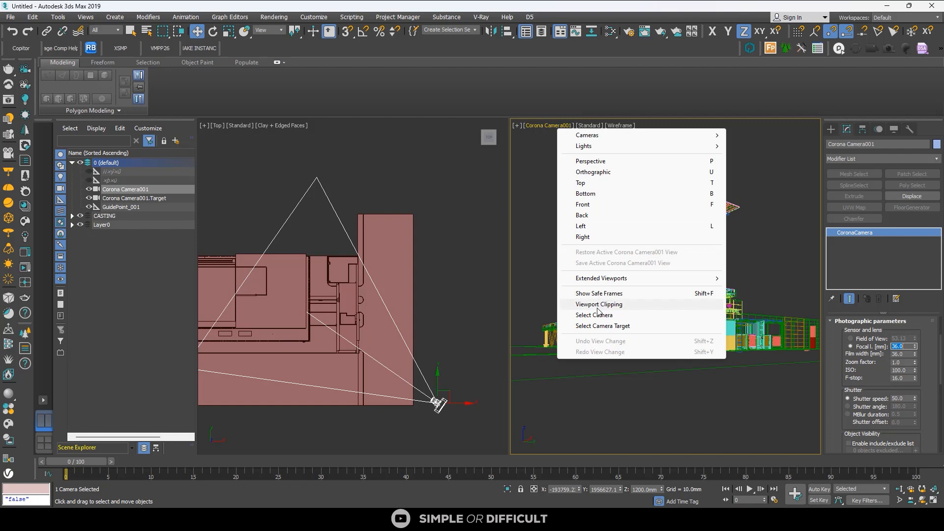
{"action": "left_click", "coordinate": [588, 324]}
{"action": "middle_click_drag", "start_coordinate": [211, 219], "coordinate": [223, 218]}
{"action": "middle_click_drag", "start_coordinate": [278, 234], "coordinate": [308, 251]}
{"action": "left_click_drag", "start_coordinate": [294, 260], "coordinate": [294, 245]}
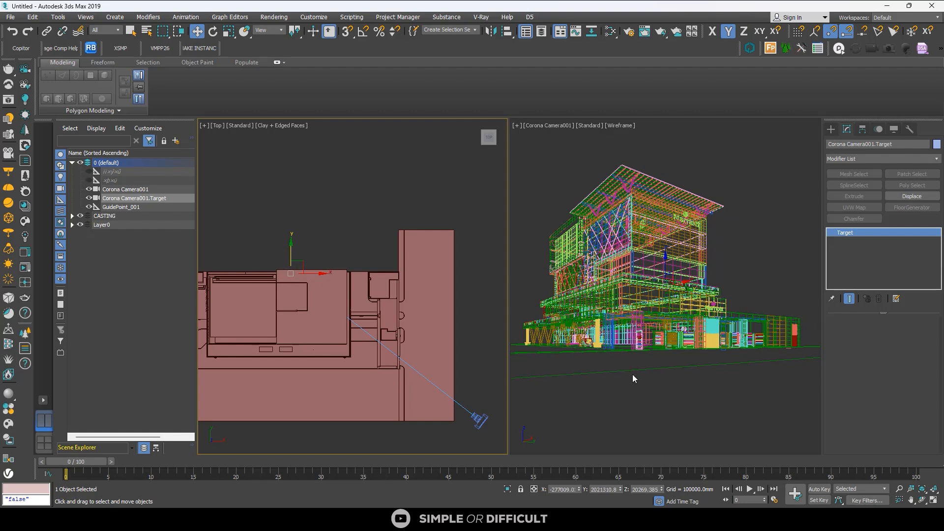
{"action": "left_click", "coordinate": [486, 417]}
{"action": "left_click_drag", "start_coordinate": [488, 413], "coordinate": [467, 392]}
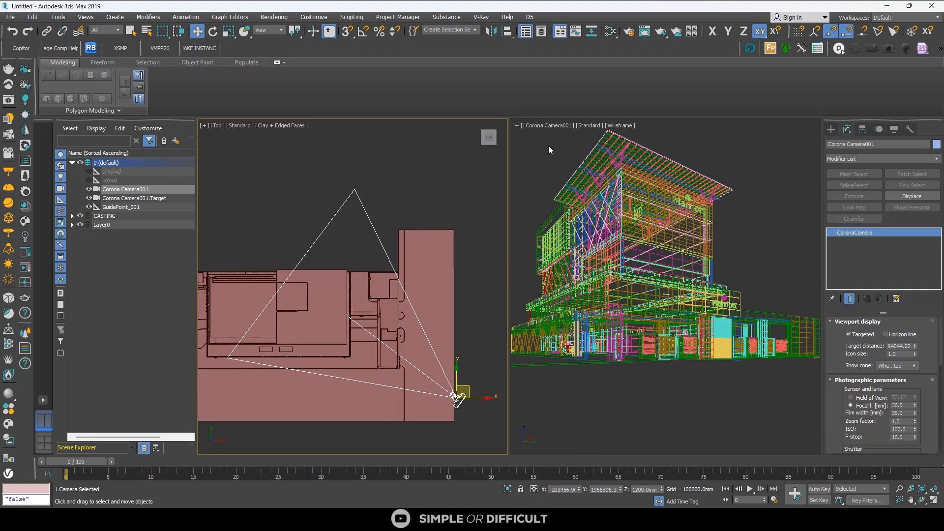
Step: Show safe frames in the camera view and set the camera's focal length to 30 mm
{"action": "left_click", "coordinate": [539, 168]}
{"action": "key", "text": "shift+f"}
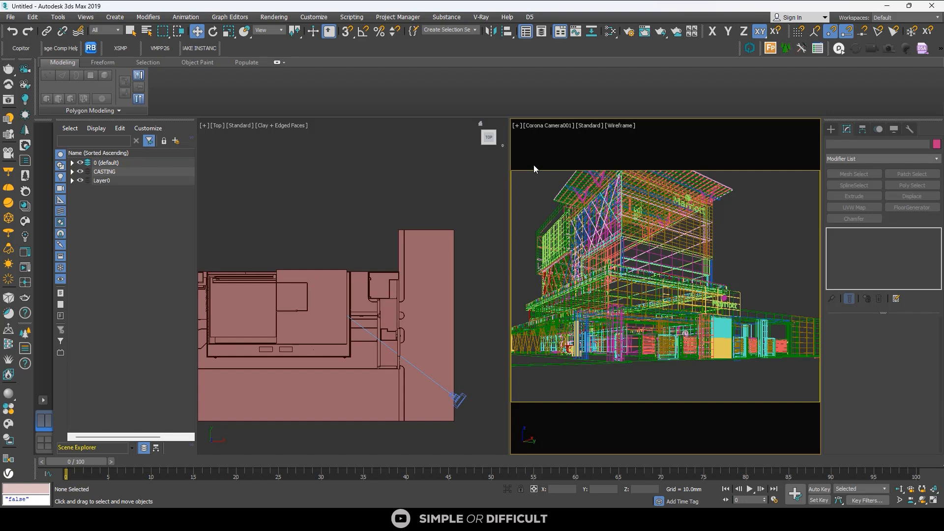
{"action": "left_click", "coordinate": [544, 125]}
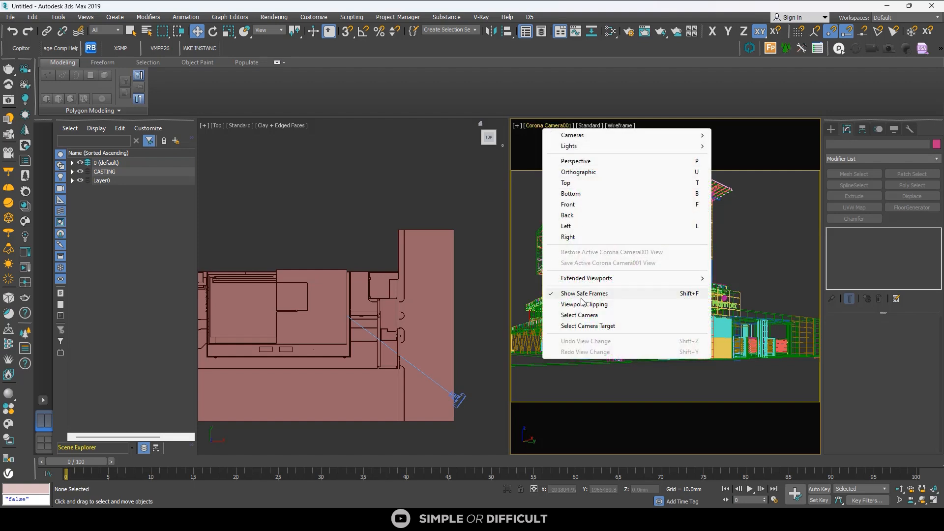
{"action": "left_click", "coordinate": [582, 315]}
{"action": "double_click", "coordinate": [910, 408]}
{"action": "type", "text": "30"}
{"action": "key", "text": "Return"}
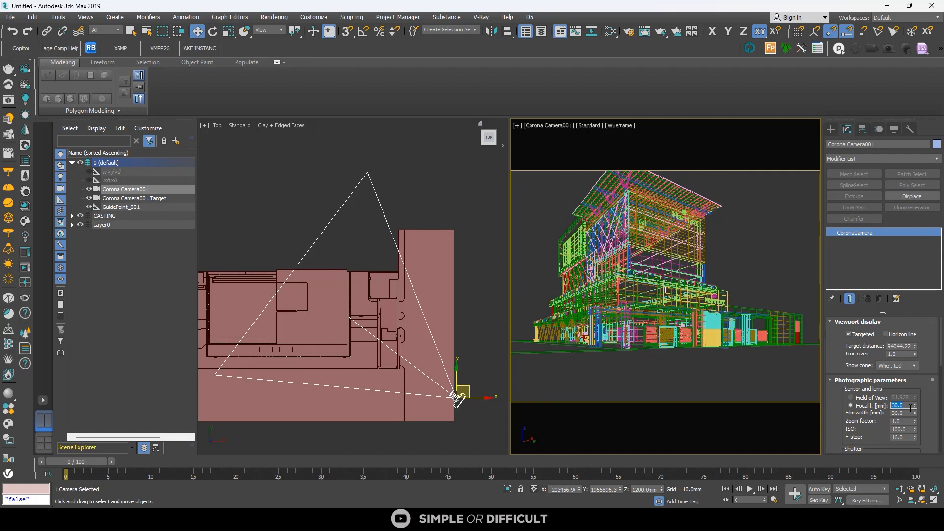
Step: Raise the camera target to lower the building within the safe frame, and dolly the camera slightly closer
{"action": "left_click", "coordinate": [560, 126]}
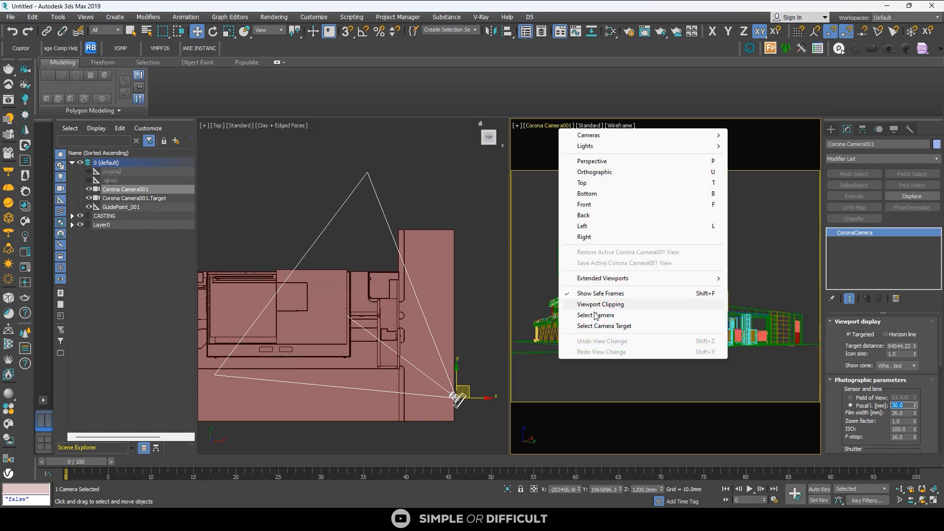
{"action": "left_click", "coordinate": [603, 325]}
{"action": "left_click_drag", "start_coordinate": [664, 258], "coordinate": [665, 239]}
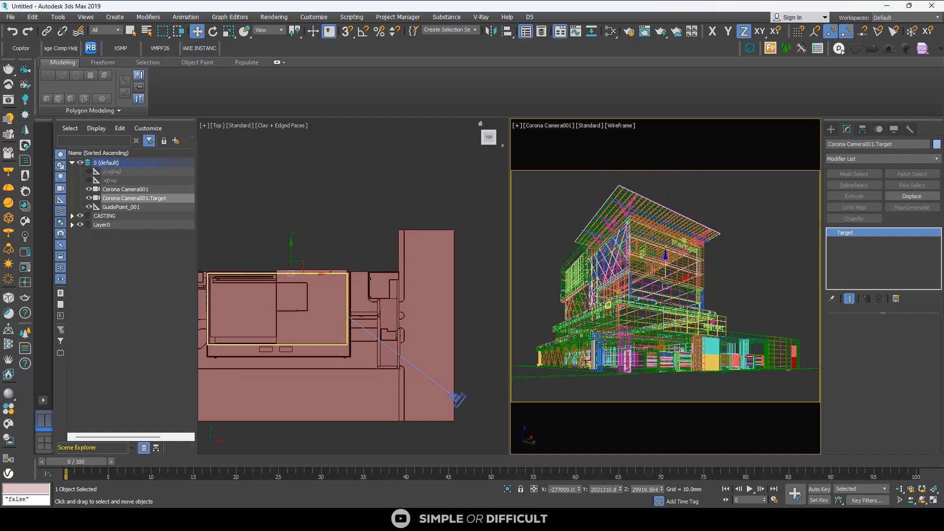
{"action": "left_click", "coordinate": [899, 489]}
{"action": "left_click_drag", "start_coordinate": [700, 362], "coordinate": [700, 359]}
Step: Select the Corona camera and restore its height (Z) to 1200 mm
{"action": "left_click", "coordinate": [558, 128]}
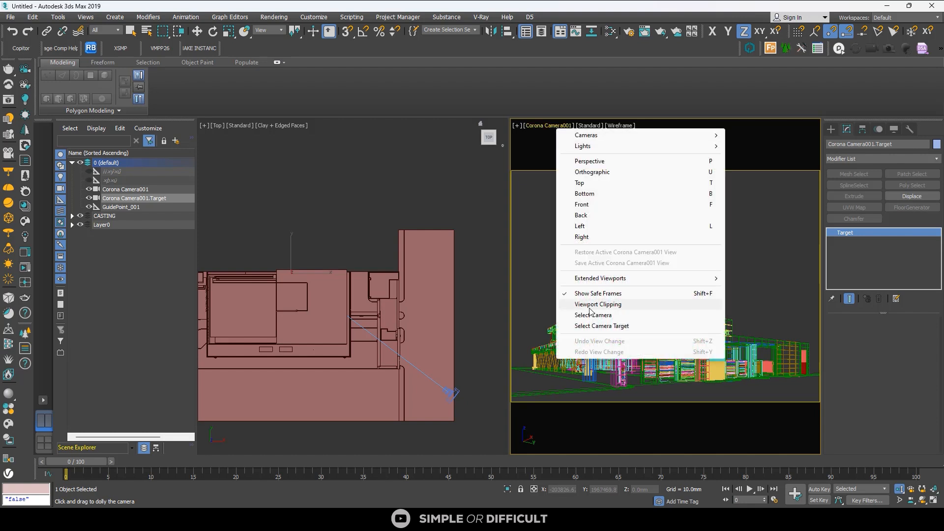
{"action": "left_click", "coordinate": [585, 316]}
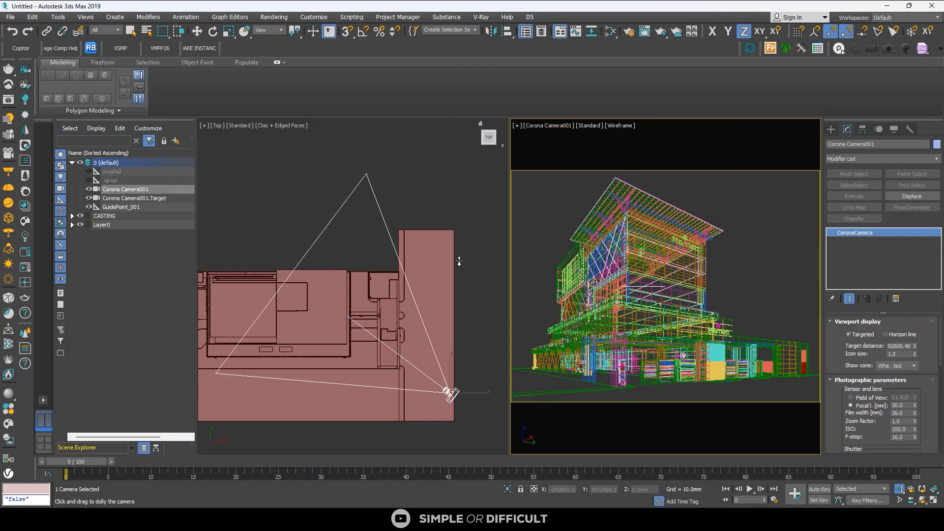
{"action": "key", "text": "w"}
{"action": "double_click", "coordinate": [647, 492]}
{"action": "type", "text": "1200"}
{"action": "key", "text": "Return"}
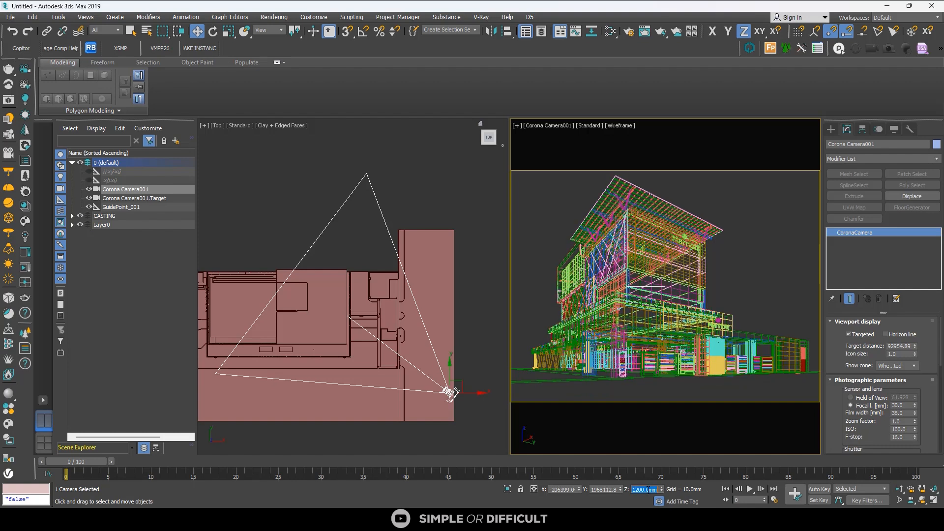
Step: Clear the camera selection and display the camera view with Clay shading
{"action": "left_click", "coordinate": [731, 247]}
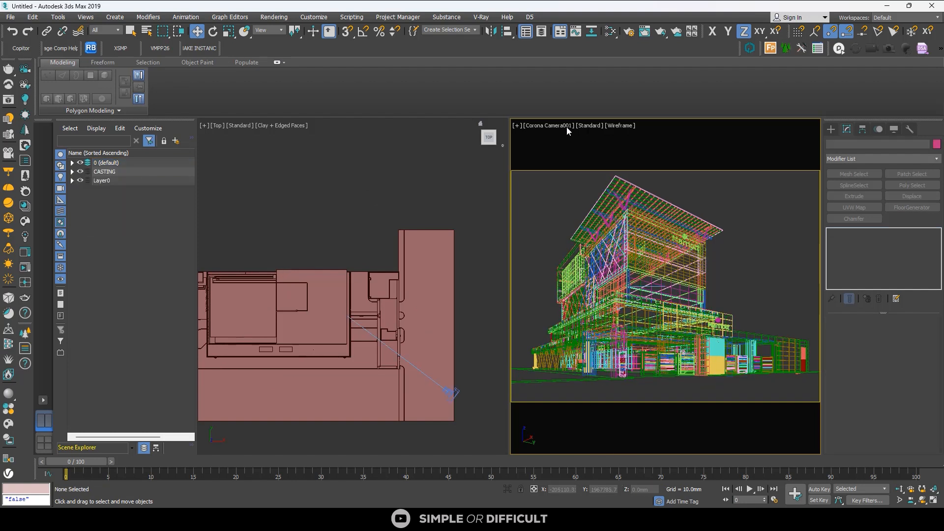
{"action": "left_click", "coordinate": [567, 128]}
{"action": "left_click", "coordinate": [610, 317]}
{"action": "left_click", "coordinate": [563, 127]}
{"action": "left_click", "coordinate": [592, 315]}
{"action": "left_click", "coordinate": [739, 235]}
{"action": "left_click", "coordinate": [621, 128]}
{"action": "left_click", "coordinate": [639, 198]}
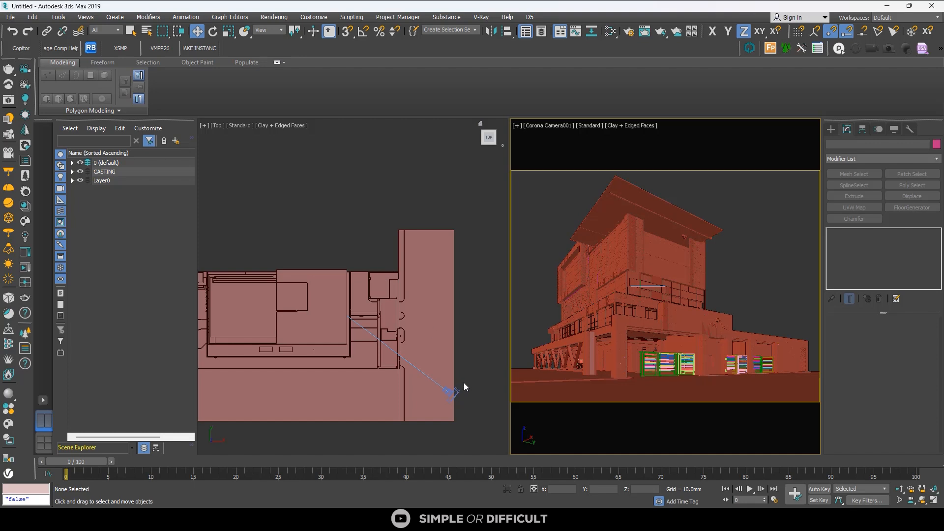
Step: Frame the whole site in the top view and select everything in it with a selection window
{"action": "scroll", "coordinate": [464, 382], "scroll_direction": "up", "scroll_amount": 3}
{"action": "scroll", "coordinate": [393, 250], "scroll_direction": "down", "scroll_amount": 5}
{"action": "middle_click_drag", "start_coordinate": [393, 250], "coordinate": [432, 270]}
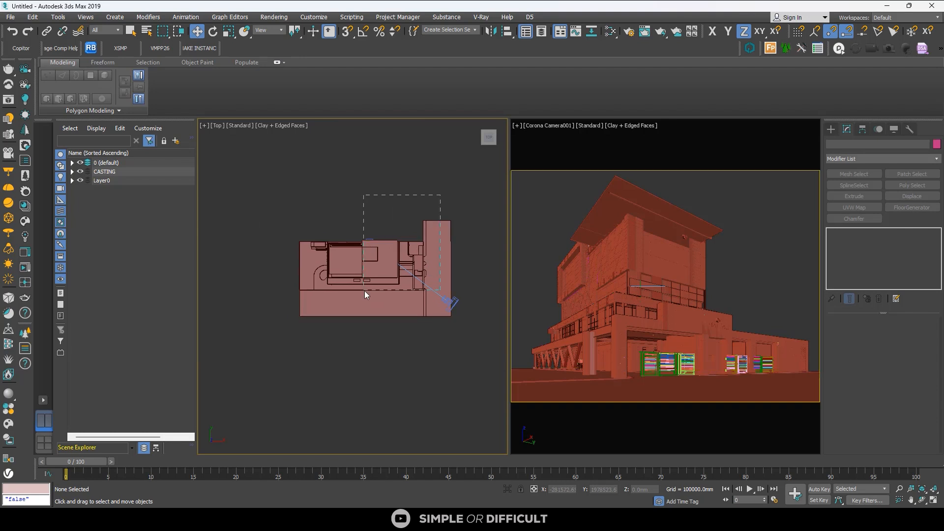
{"action": "left_click_drag", "start_coordinate": [364, 290], "coordinate": [355, 305]}
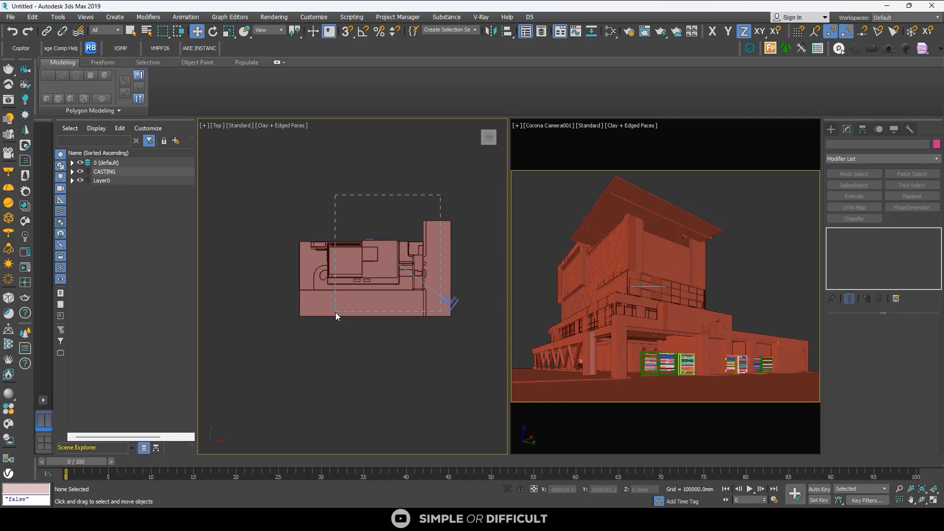
{"action": "left_click_drag", "start_coordinate": [276, 332], "coordinate": [276, 333]}
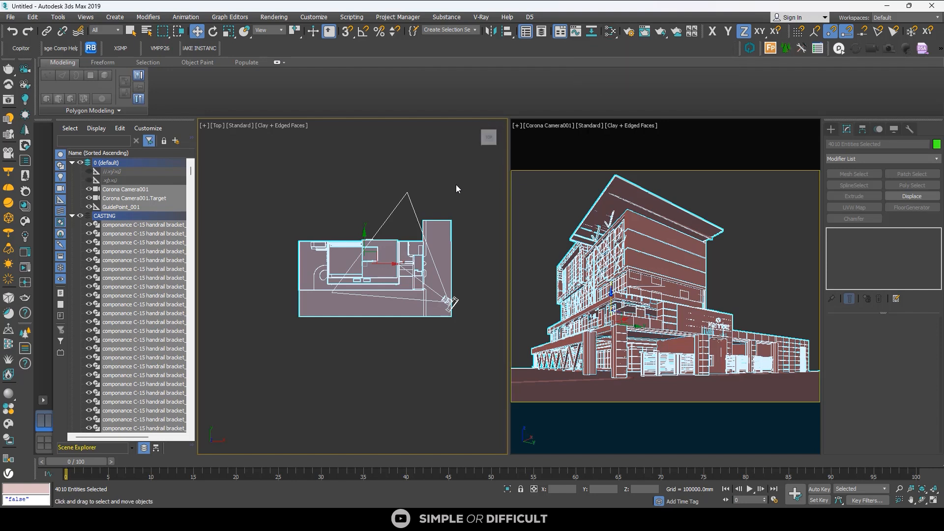
Step: Create a CoronaLegacyMtl in the Slate Material Editor with reflection level 1.0 and glossiness 0.6
{"action": "left_click", "coordinate": [631, 33]}
{"action": "left_click", "coordinate": [709, 116]}
{"action": "left_click", "coordinate": [613, 33]}
{"action": "left_click_drag", "start_coordinate": [315, 182], "coordinate": [633, 117]}
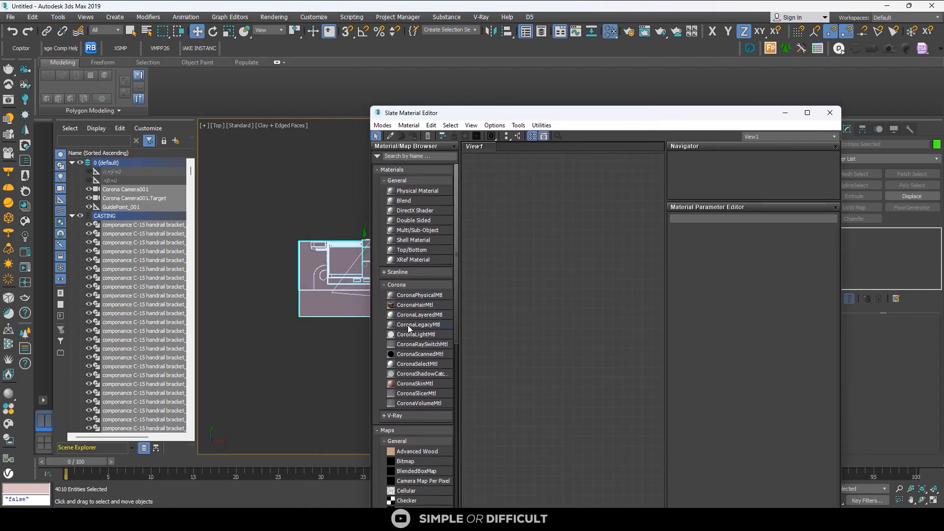
{"action": "left_click_drag", "start_coordinate": [408, 325], "coordinate": [559, 242]}
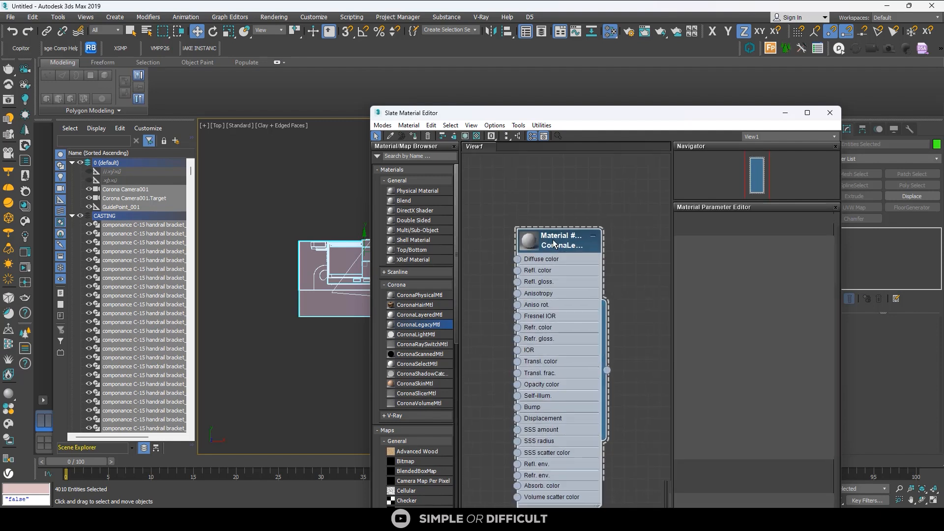
{"action": "double_click", "coordinate": [556, 241]}
{"action": "double_click", "coordinate": [728, 292]}
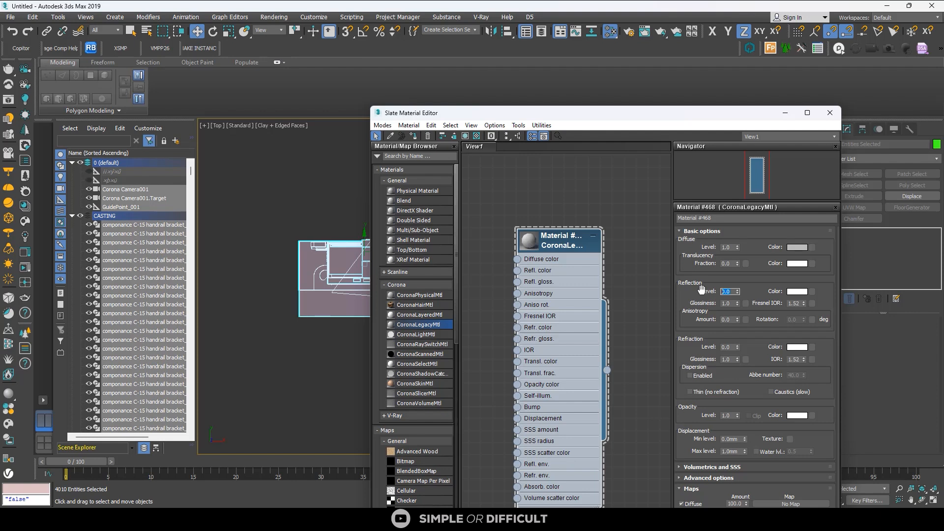
{"action": "double_click", "coordinate": [728, 304]}
Step: Set the material's diffuse color to a grey of value 95 and darken its white reflection color slightly
{"action": "left_click", "coordinate": [802, 247]}
{"action": "left_click_drag", "start_coordinate": [340, 113], "coordinate": [337, 116]}
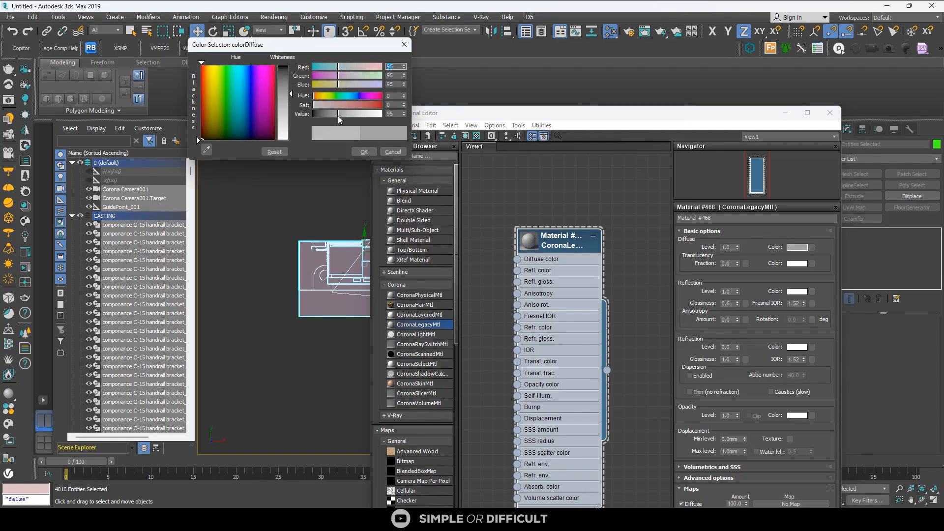
{"action": "left_click", "coordinate": [362, 152]}
{"action": "left_click", "coordinate": [797, 291]}
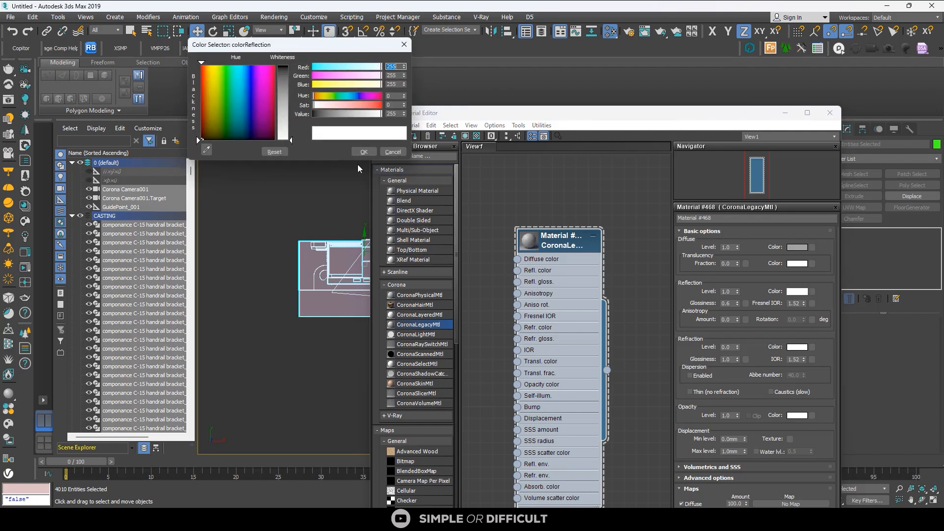
{"action": "left_click_drag", "start_coordinate": [363, 117], "coordinate": [365, 111]}
{"action": "left_click", "coordinate": [364, 151]}
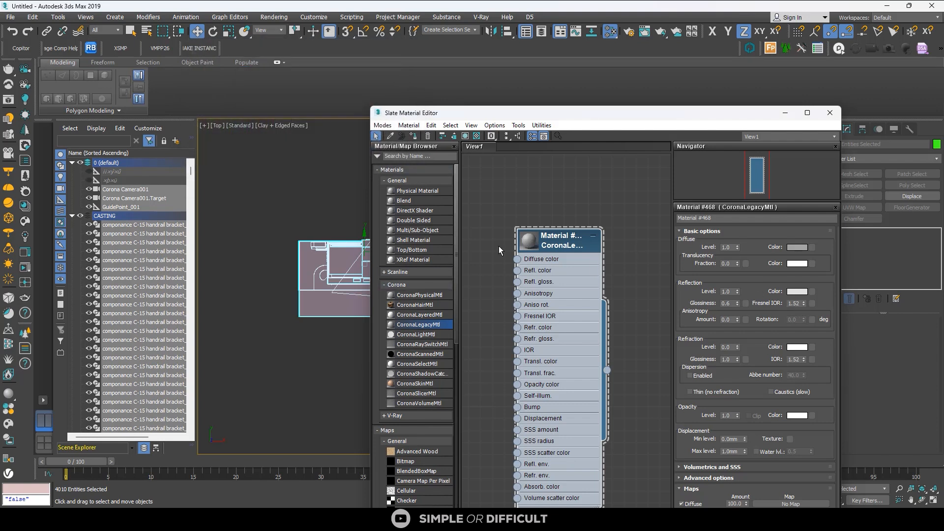
Step: Assign the new Corona material to the selected model, close the material editor, and clear the selection
{"action": "left_click", "coordinate": [413, 134]}
{"action": "left_click", "coordinate": [829, 112]}
{"action": "left_click", "coordinate": [330, 198]}
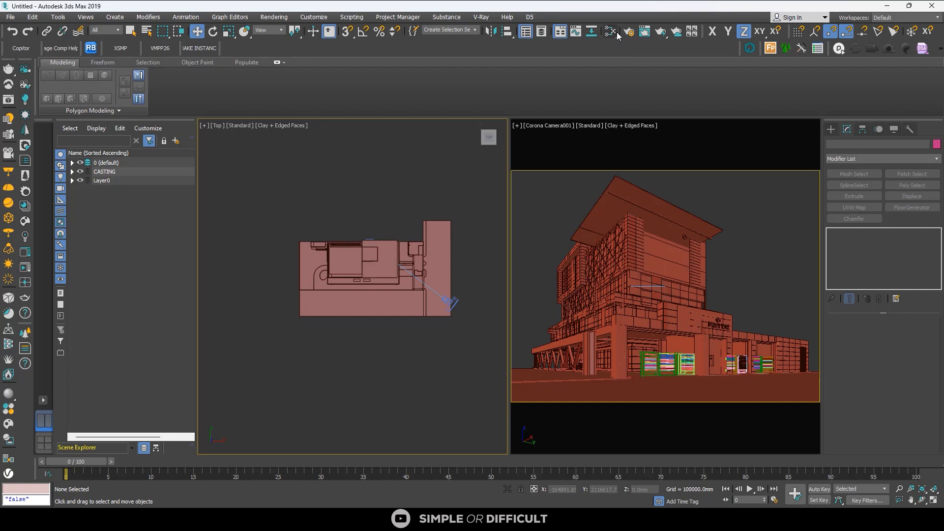
Step: Load kloofendal_overcast_8k.hdr from the D: Downloads folder as a CoronaBitmap for the scene environment's single map, keeping the default HDRI load settings
{"action": "left_click", "coordinate": [629, 31]}
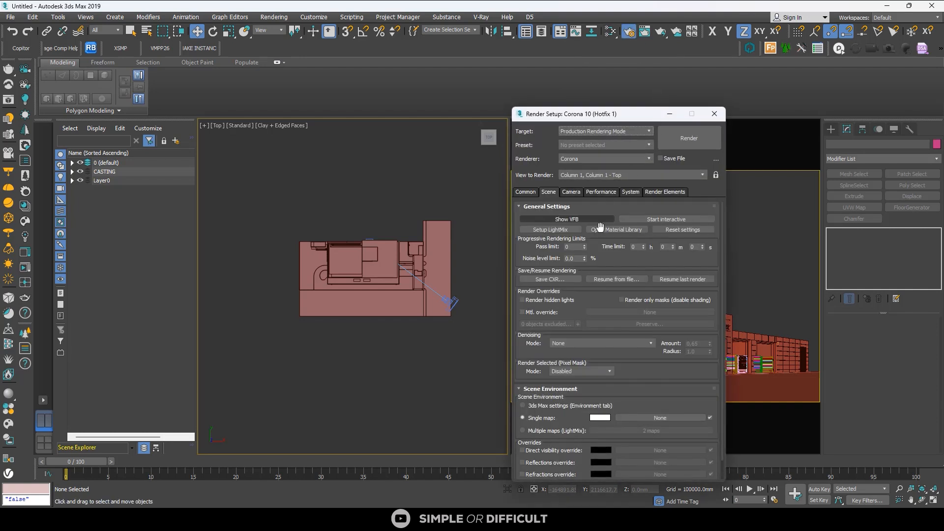
{"action": "left_click", "coordinate": [648, 418]}
{"action": "left_click", "coordinate": [405, 167]}
{"action": "double_click", "coordinate": [404, 168]}
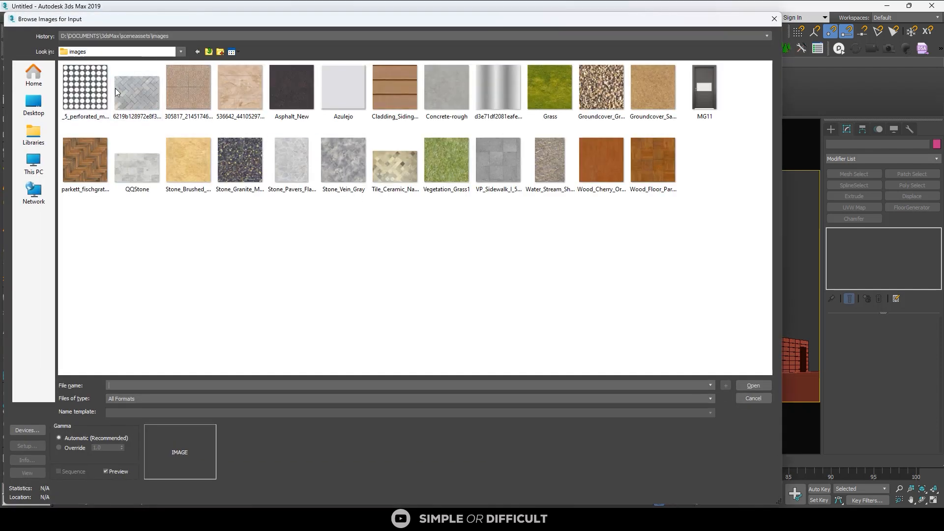
{"action": "left_click", "coordinate": [35, 165]}
{"action": "double_click", "coordinate": [243, 97]}
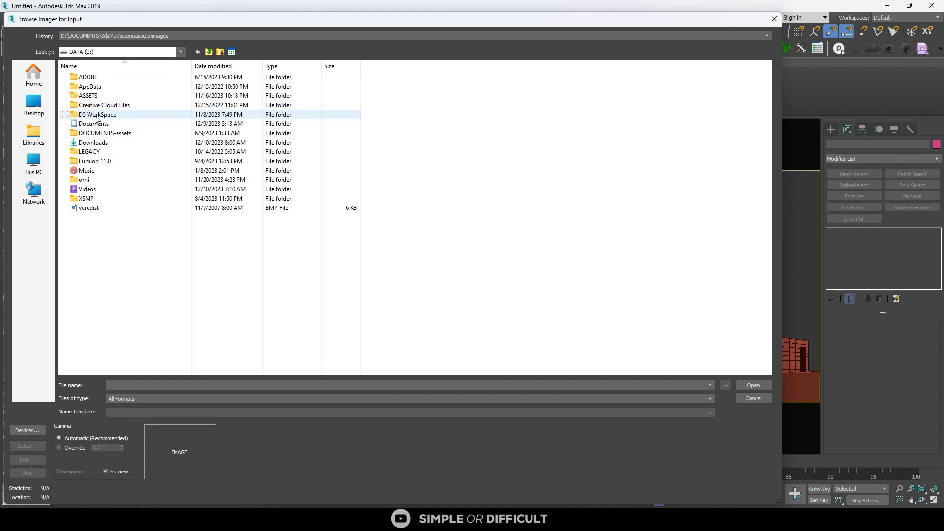
{"action": "double_click", "coordinate": [86, 141]}
{"action": "left_click", "coordinate": [96, 86]}
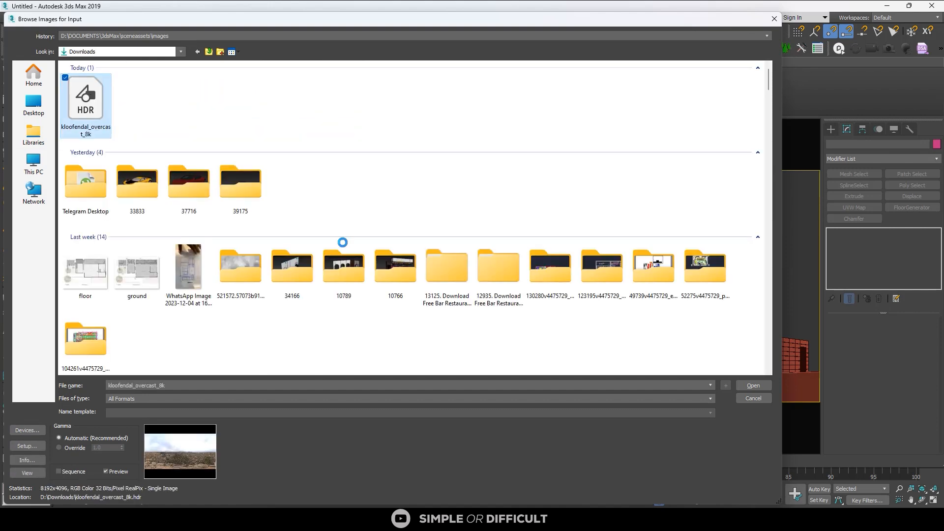
{"action": "left_click", "coordinate": [762, 388]}
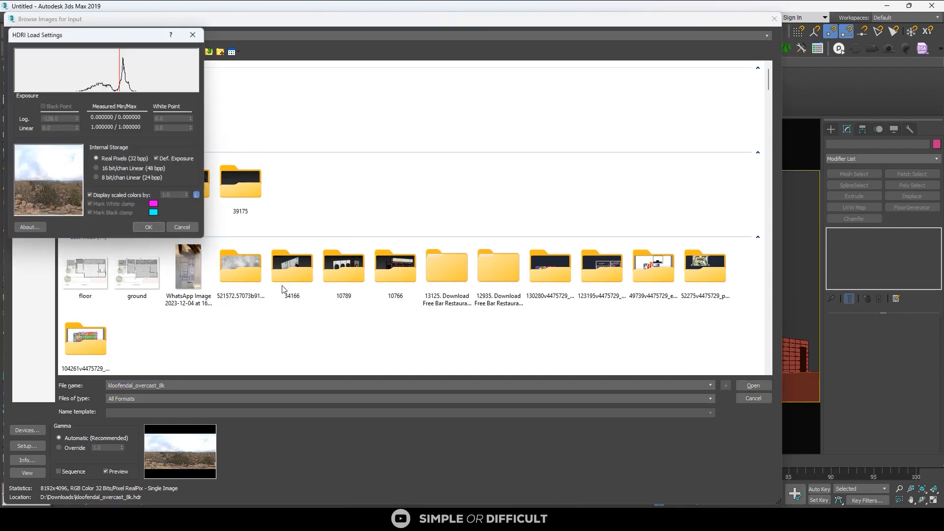
{"action": "left_click", "coordinate": [161, 228]}
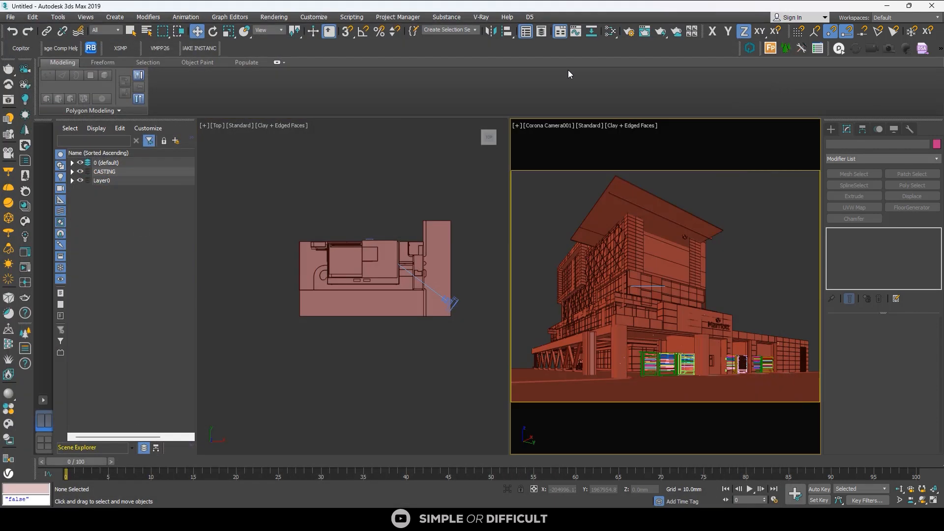
Step: Turn off clearing the VFB between renders in the Corona system settings and close the render setup
{"action": "left_click", "coordinate": [629, 31]}
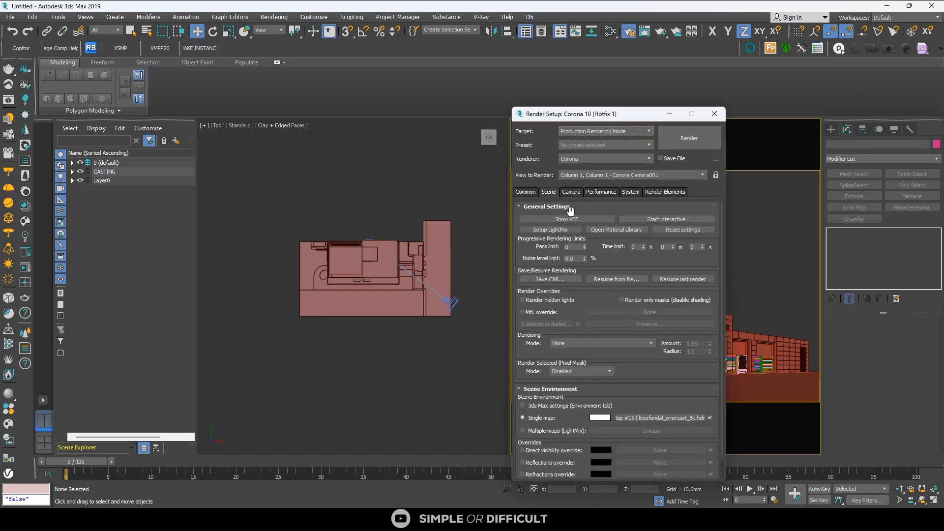
{"action": "left_click", "coordinate": [596, 193]}
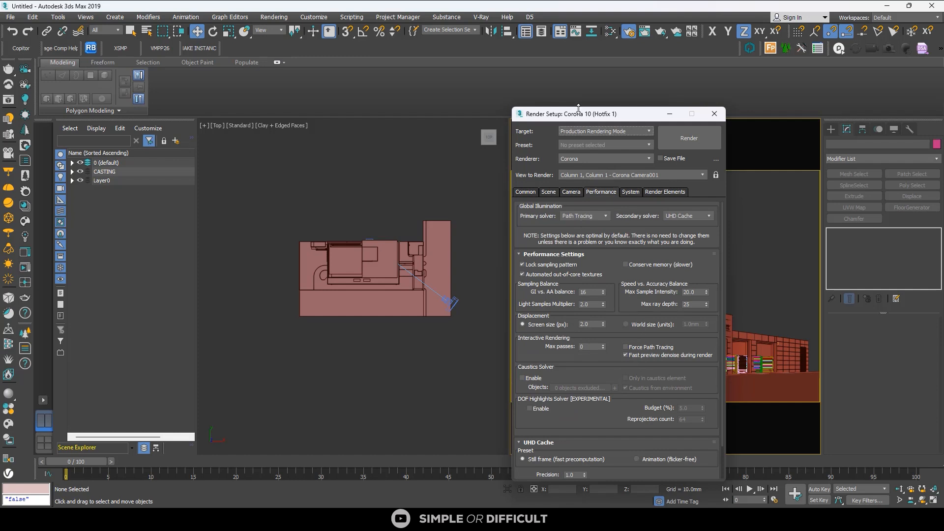
{"action": "left_click_drag", "start_coordinate": [582, 113], "coordinate": [581, 94]}
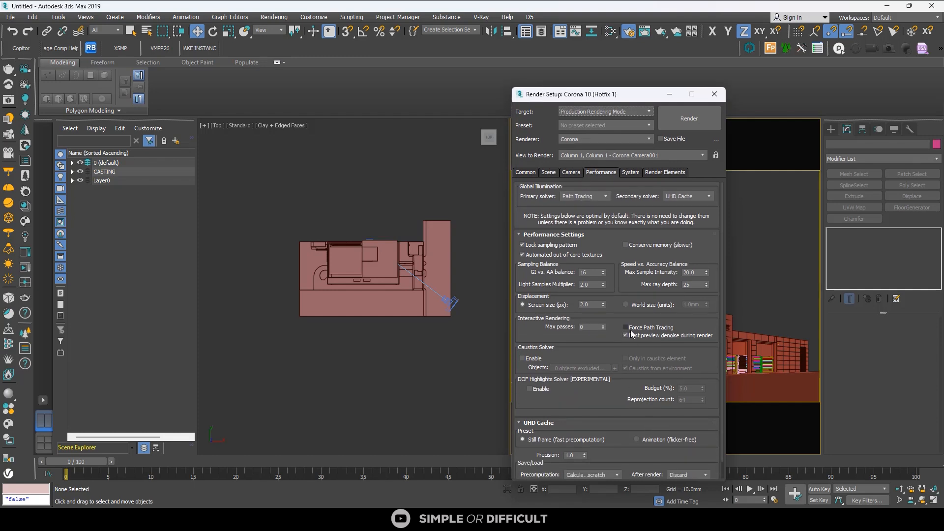
{"action": "left_click", "coordinate": [630, 172]}
{"action": "left_click", "coordinate": [523, 220]}
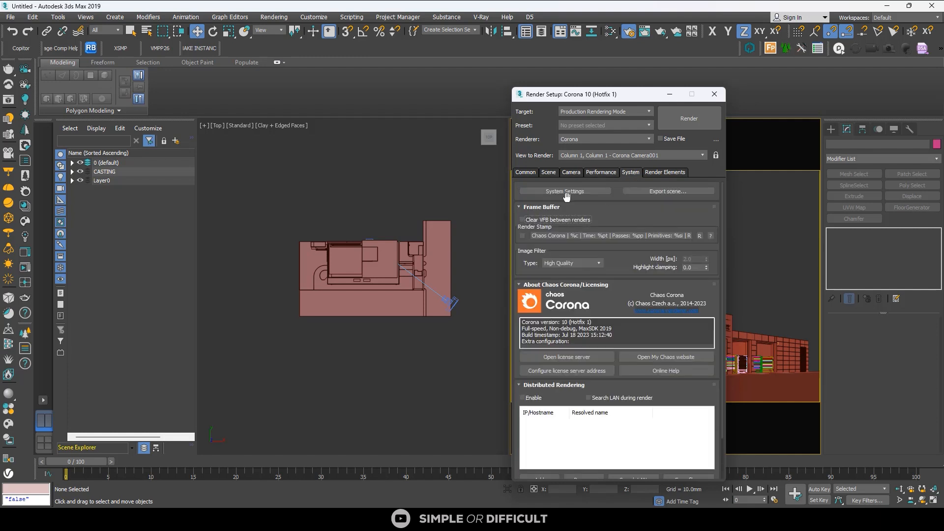
{"action": "left_click", "coordinate": [742, 196]}
{"action": "left_click", "coordinate": [716, 158]}
{"action": "left_click", "coordinate": [722, 95]}
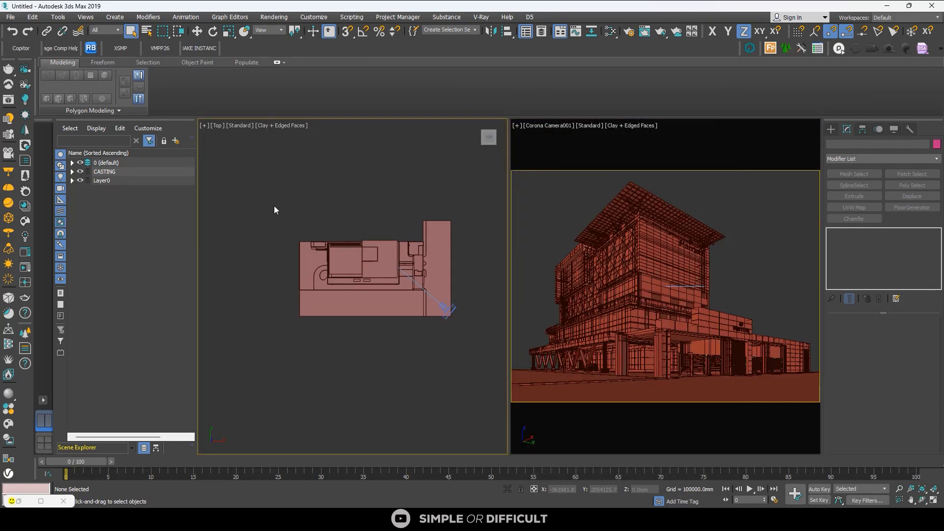
Step: Start an interactive Corona render of the camera view, inspect it maximized, and shrink the frame buffer beside the camera viewport
{"action": "left_click", "coordinate": [23, 253]}
{"action": "left_click", "coordinate": [921, 20]}
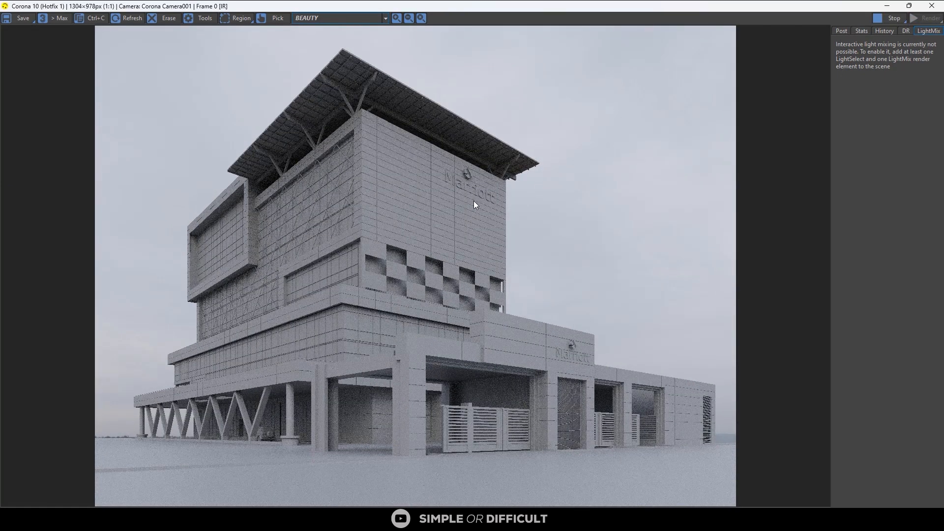
{"action": "double_click", "coordinate": [828, 6]}
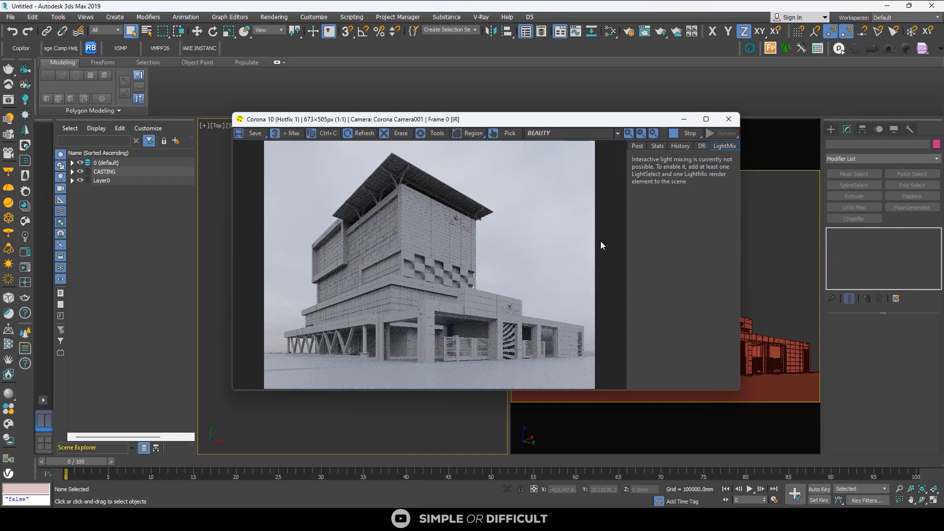
{"action": "left_click_drag", "start_coordinate": [498, 122], "coordinate": [343, 145]}
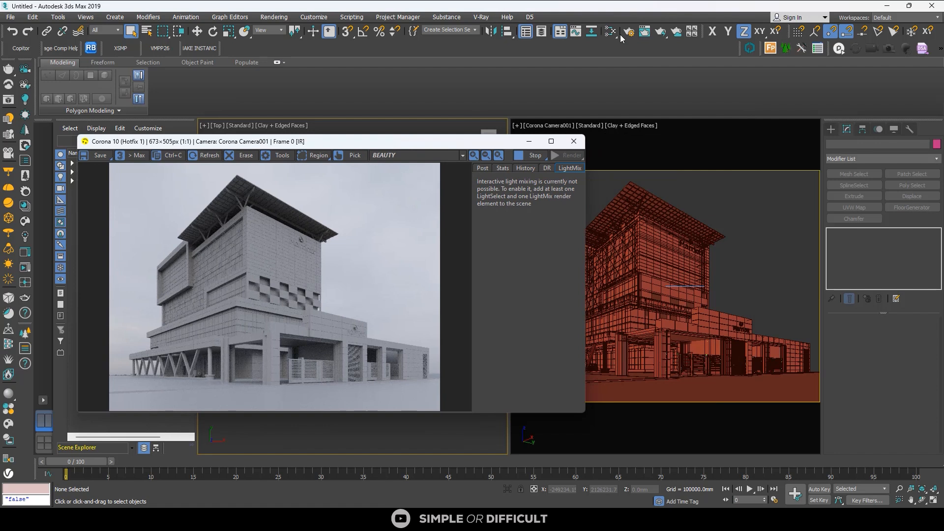
Step: Place the scene environment's HDR map as an instance in the Slate Material Editor view
{"action": "left_click", "coordinate": [635, 32]}
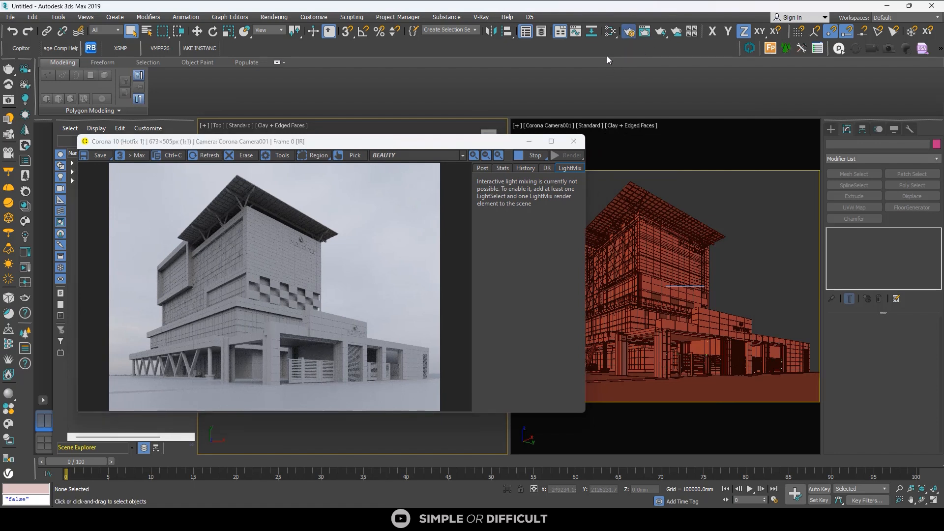
{"action": "left_click", "coordinate": [610, 31]}
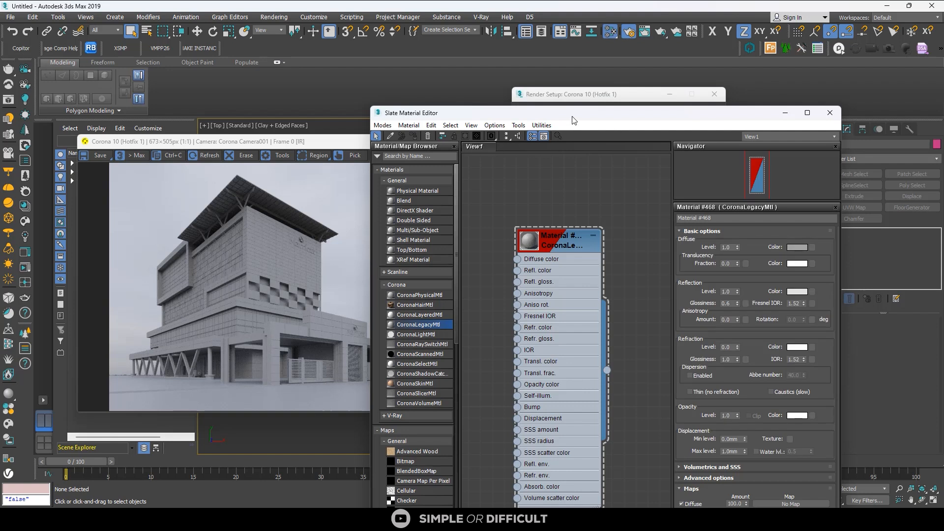
{"action": "left_click_drag", "start_coordinate": [572, 117], "coordinate": [256, 111]}
{"action": "scroll", "coordinate": [253, 209], "scroll_direction": "down", "scroll_amount": 2}
{"action": "middle_click_drag", "start_coordinate": [251, 209], "coordinate": [163, 199]}
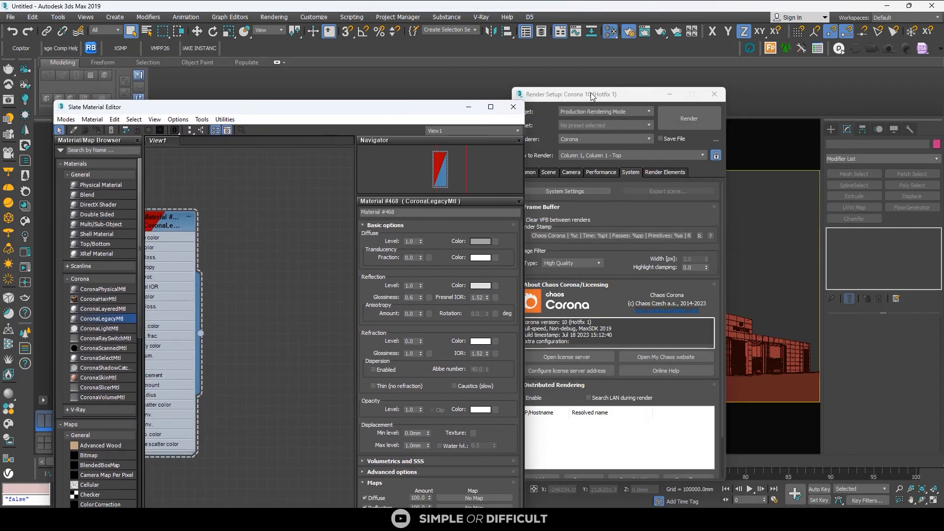
{"action": "left_click_drag", "start_coordinate": [593, 94], "coordinate": [739, 89]}
{"action": "left_click", "coordinate": [691, 168]}
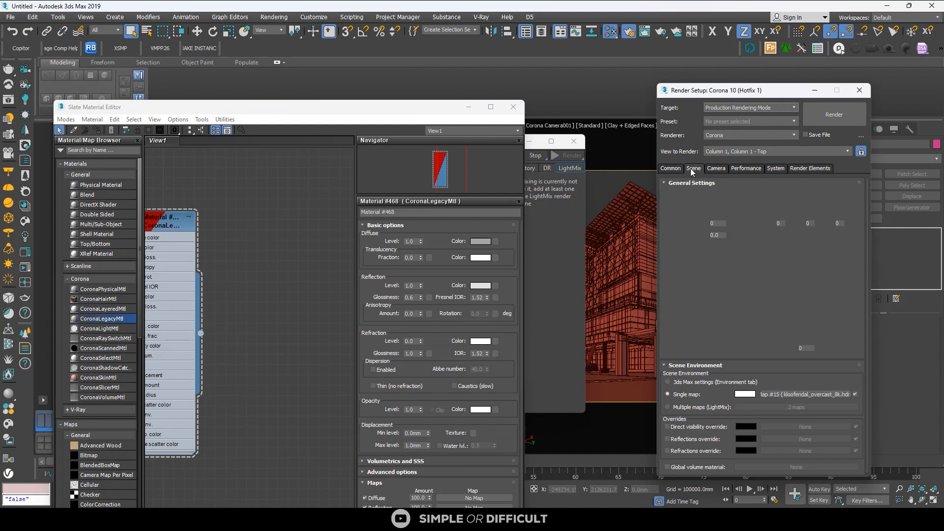
{"action": "left_click_drag", "start_coordinate": [337, 272], "coordinate": [321, 258]}
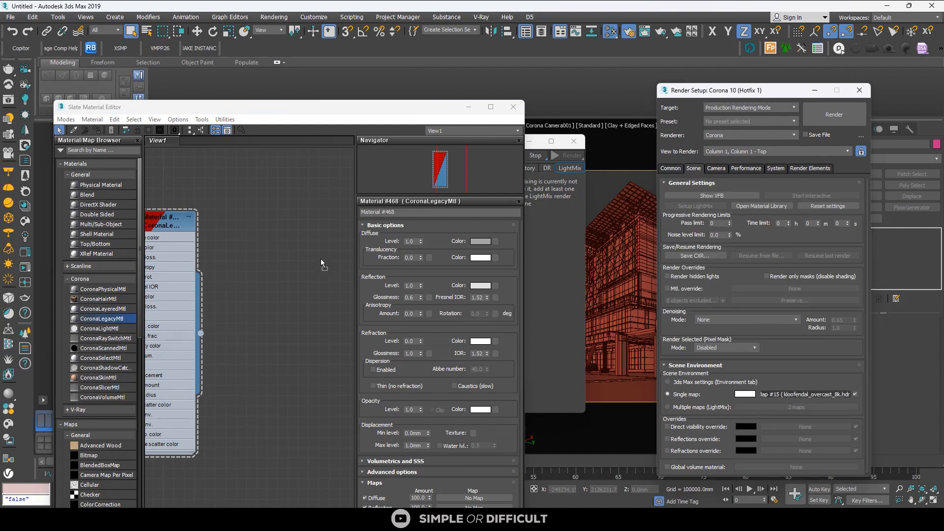
{"action": "left_click", "coordinate": [268, 387]}
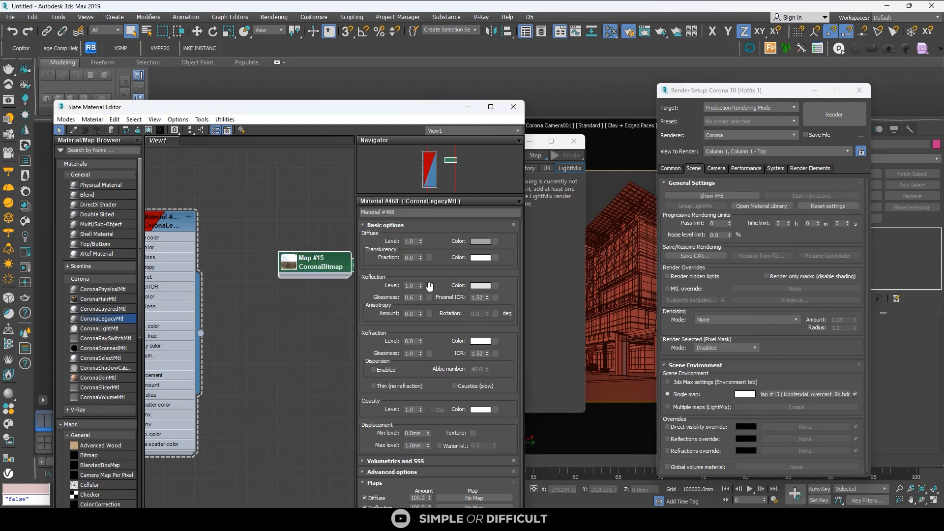
Step: Open the HDR map's parameters, test several environment rotation angles against the interactive render, and set the rotation to 60 degrees
{"action": "double_click", "coordinate": [314, 265]}
{"action": "left_click_drag", "start_coordinate": [377, 104], "coordinate": [773, 105]}
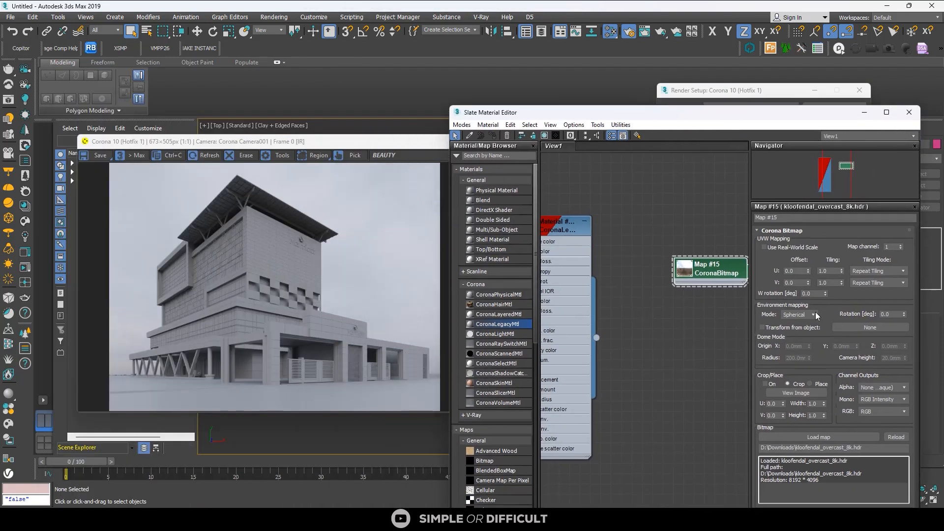
{"action": "double_click", "coordinate": [886, 315]}
{"action": "type", "text": "30"}
{"action": "key", "text": "Return"}
{"action": "double_click", "coordinate": [888, 314]}
{"action": "type", "text": "120"}
{"action": "key", "text": "Return"}
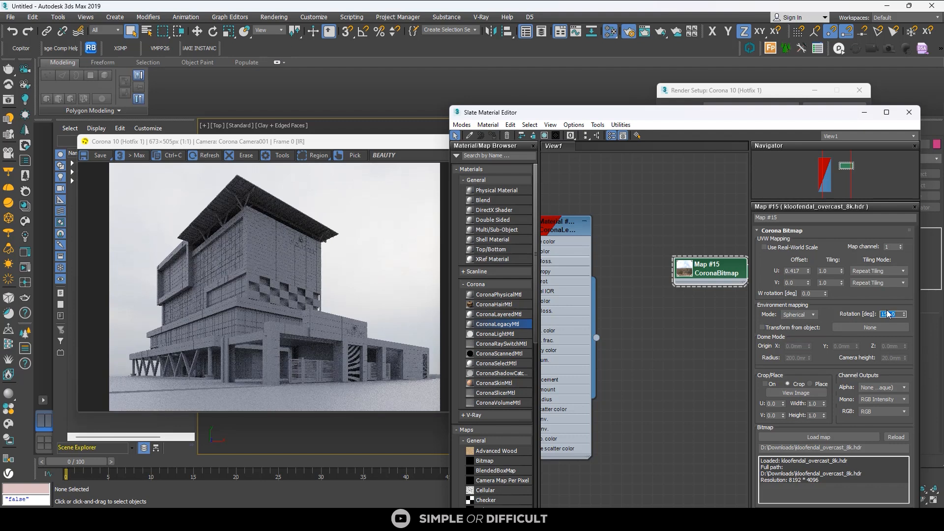
{"action": "type", "text": "180"}
{"action": "key", "text": "Return"}
{"action": "type", "text": "280"}
{"action": "key", "text": "Return"}
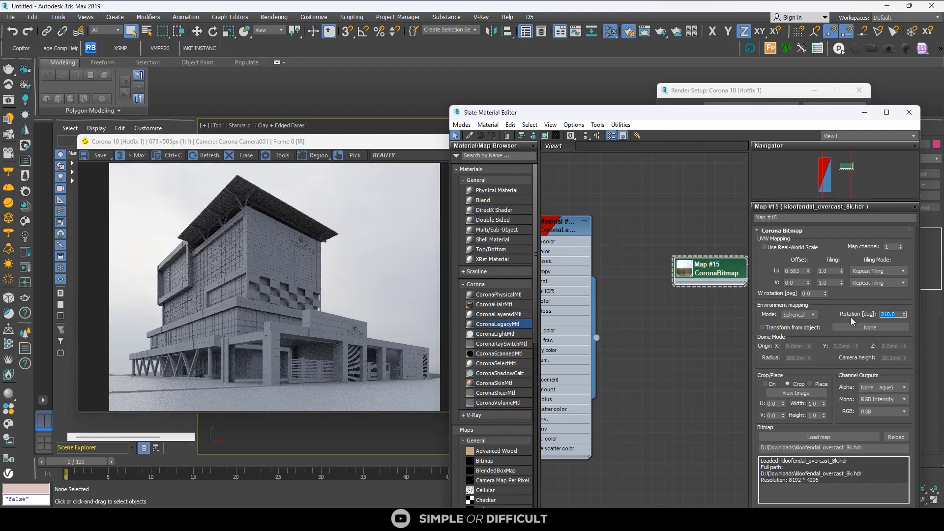
{"action": "type", "text": "60"}
{"action": "key", "text": "Return"}
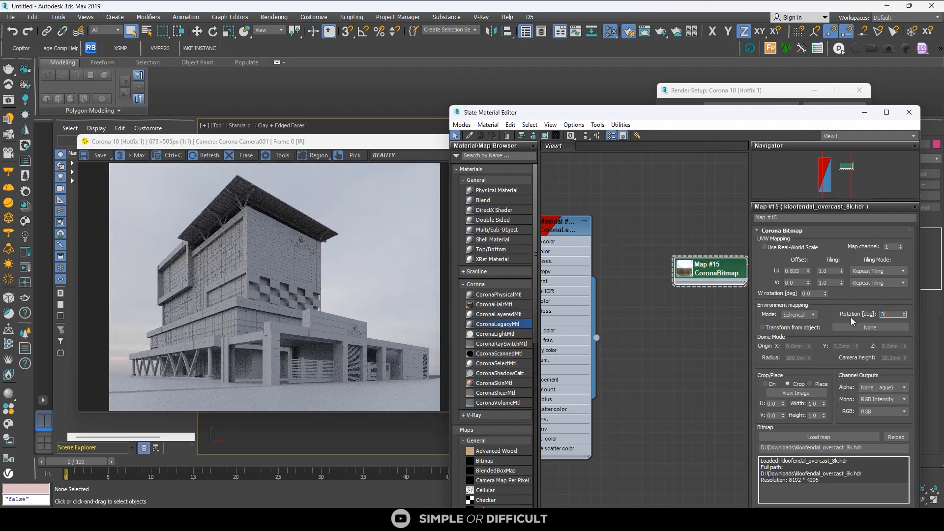
Step: Enable bloom and glare plus sharpening/blurring in the frame buffer's post settings, with a sharpen amount of 3.0
{"action": "left_click", "coordinate": [412, 144]}
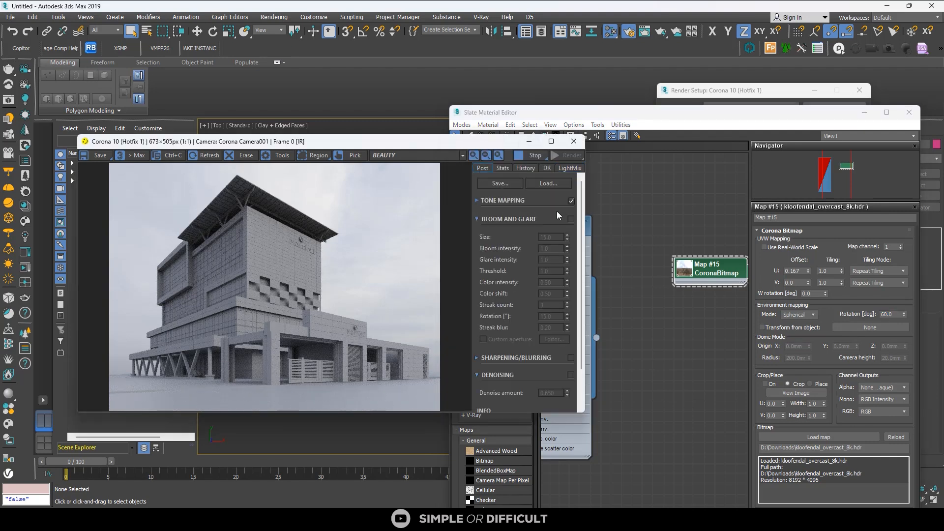
{"action": "left_click", "coordinate": [570, 218]}
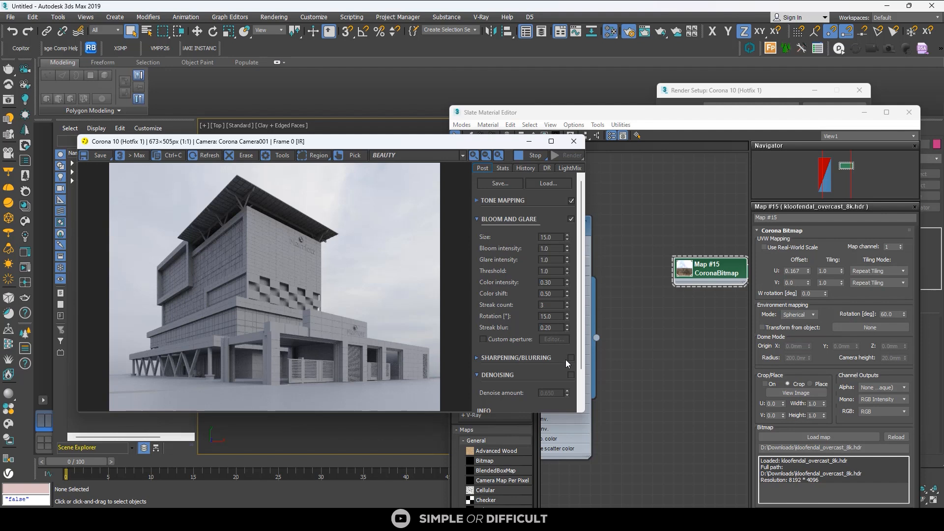
{"action": "left_click", "coordinate": [476, 359]}
{"action": "double_click", "coordinate": [550, 376]}
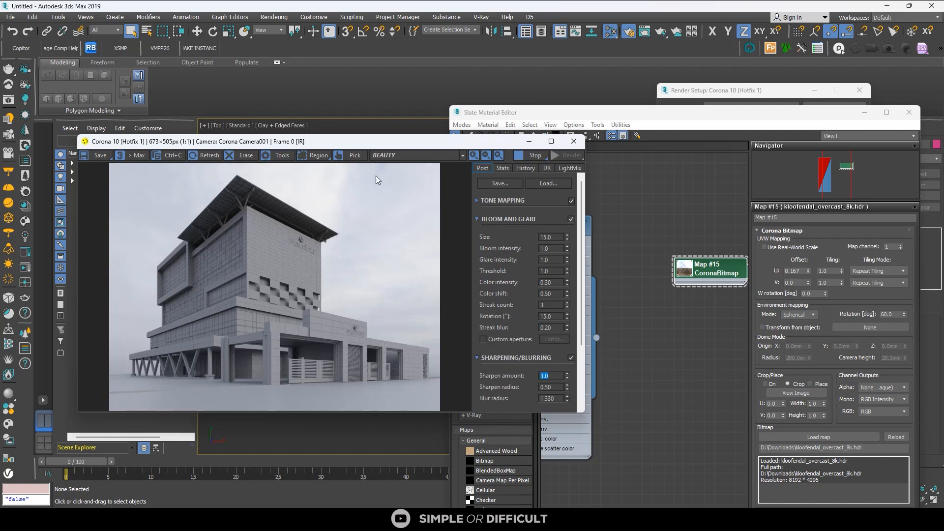
Step: Lower the tone mapping's simple exposure to -0.556 while checking the render in the maximized frame buffer
{"action": "left_click", "coordinate": [476, 200]}
{"action": "left_click_drag", "start_coordinate": [566, 217], "coordinate": [567, 233]}
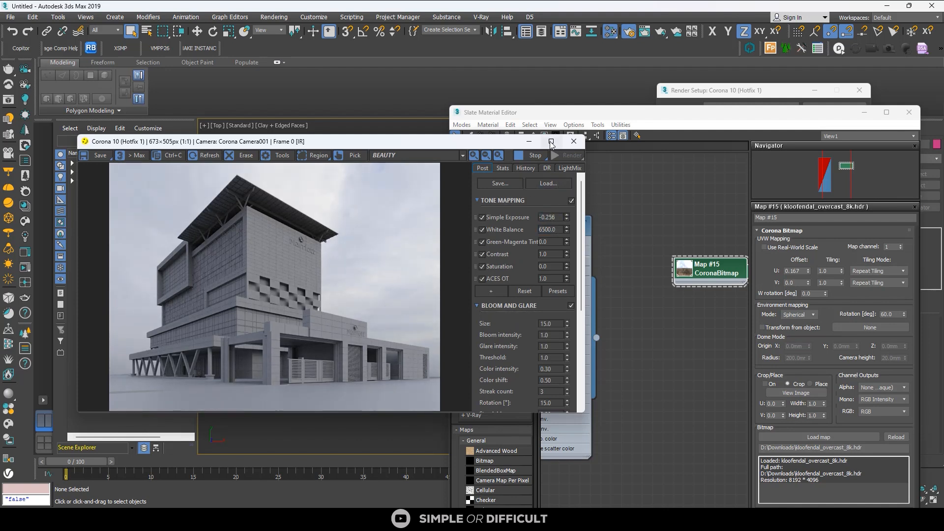
{"action": "left_click", "coordinate": [550, 141]}
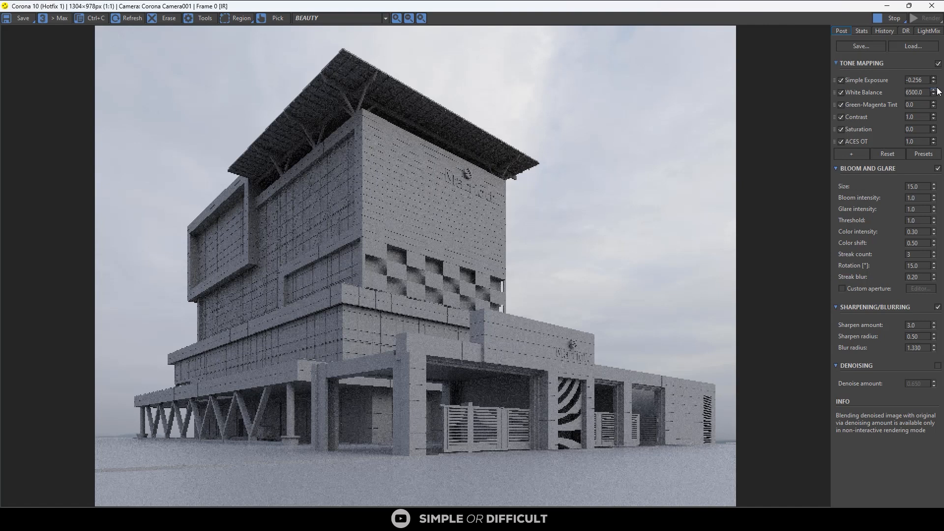
{"action": "left_click_drag", "start_coordinate": [933, 82], "coordinate": [937, 112]}
{"action": "left_click_drag", "start_coordinate": [937, 154], "coordinate": [943, 116]}
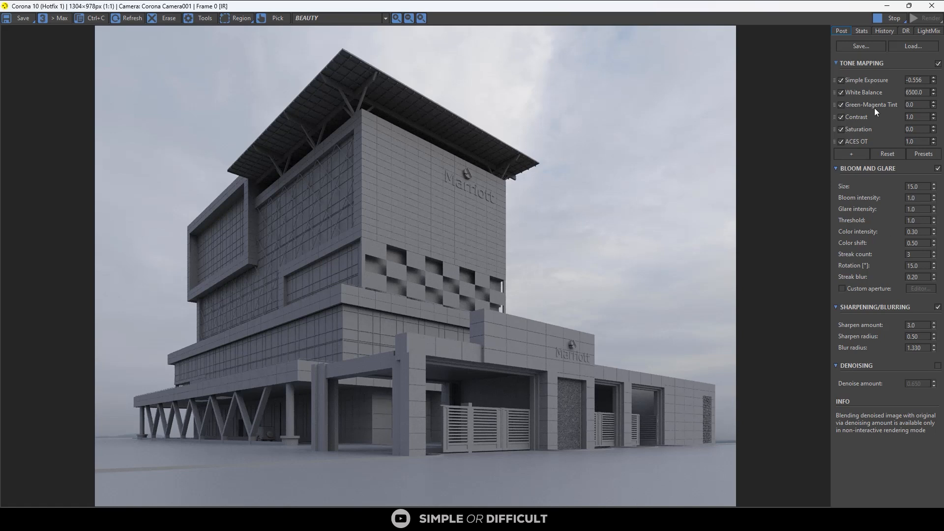
Step: Minimize the frame buffer, close the material editor and render setup, and return to the site in the top view
{"action": "left_click", "coordinate": [887, 6]}
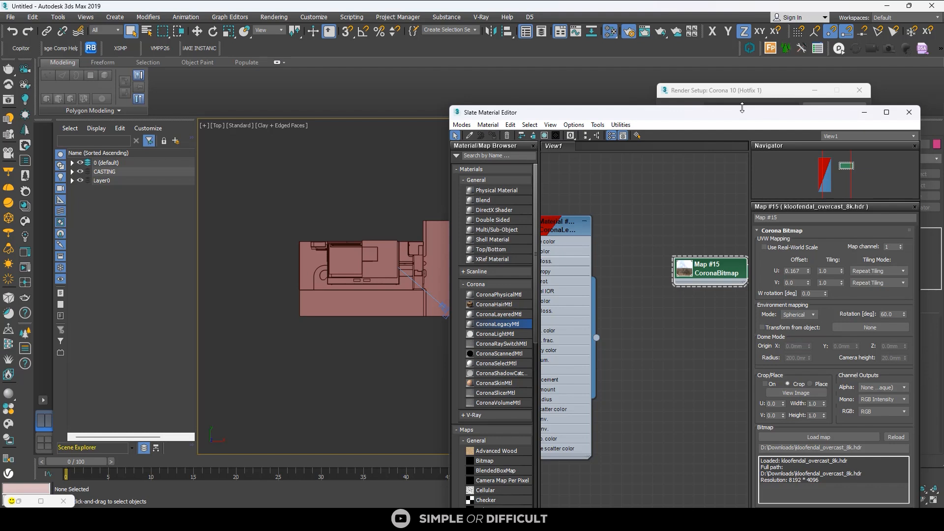
{"action": "left_click_drag", "start_coordinate": [583, 118], "coordinate": [358, 118]}
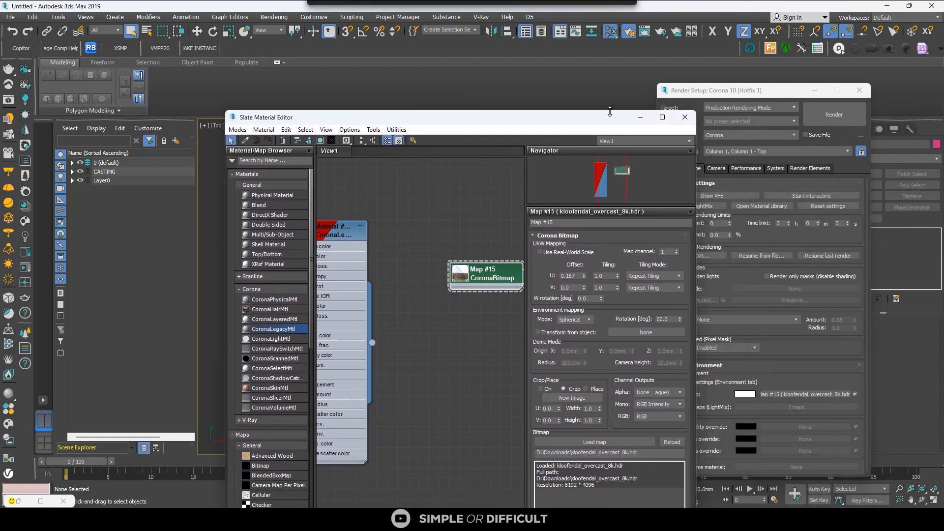
{"action": "left_click", "coordinate": [684, 112]}
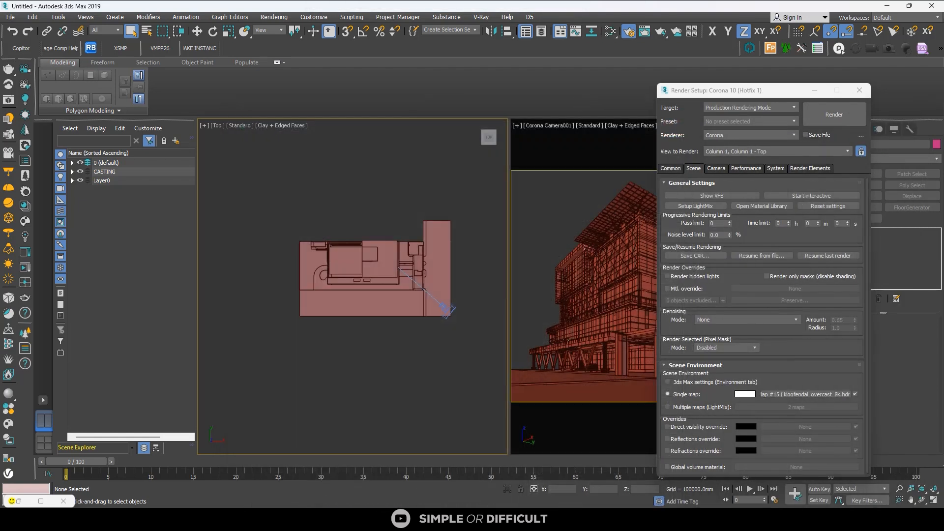
{"action": "left_click", "coordinate": [859, 90]}
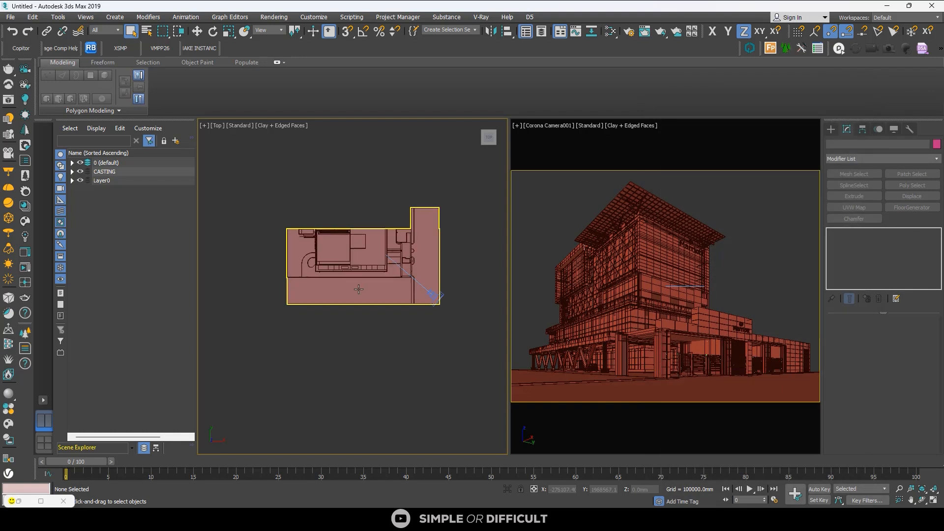
{"action": "scroll", "coordinate": [358, 288], "scroll_direction": "up", "scroll_amount": 4}
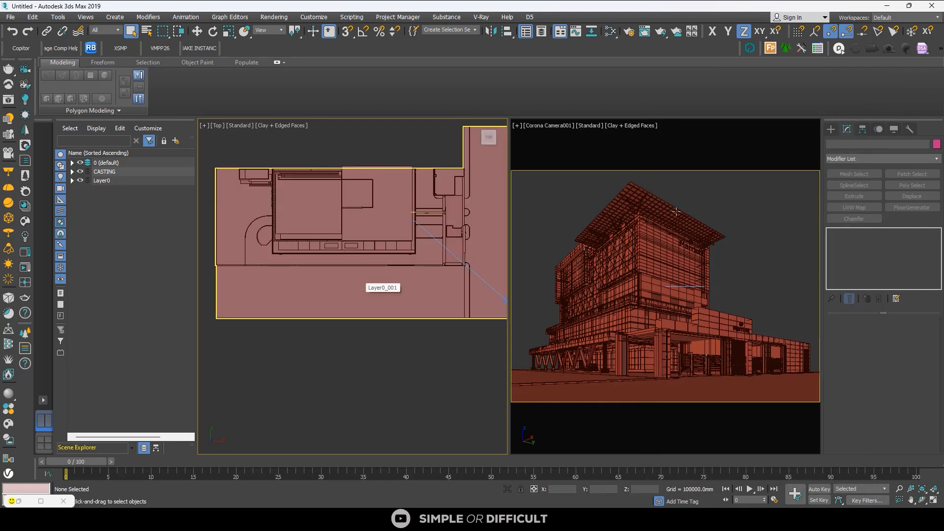
Step: Draw a straight two-point horizontal line spline in the top view, just in front of the site edge
{"action": "left_click", "coordinate": [830, 130]}
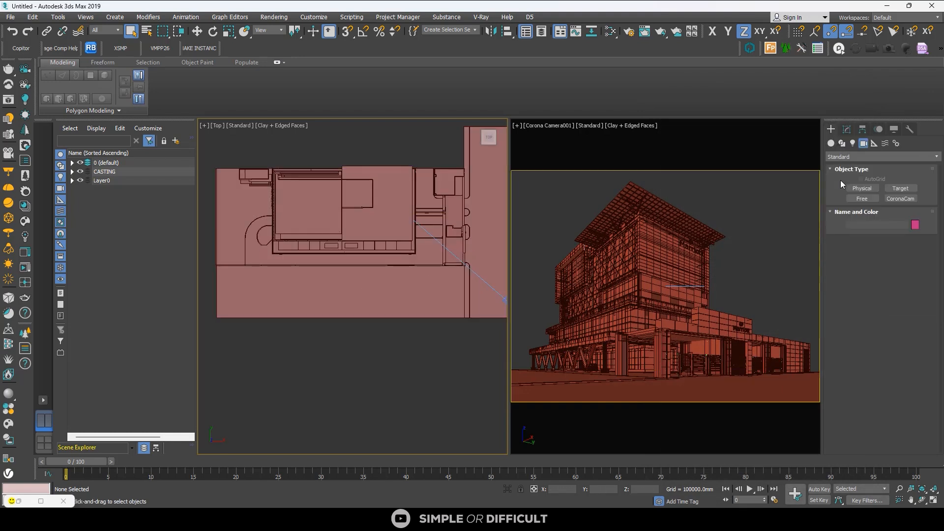
{"action": "left_click", "coordinate": [841, 144]}
{"action": "left_click", "coordinate": [862, 196]}
{"action": "left_click", "coordinate": [270, 347]}
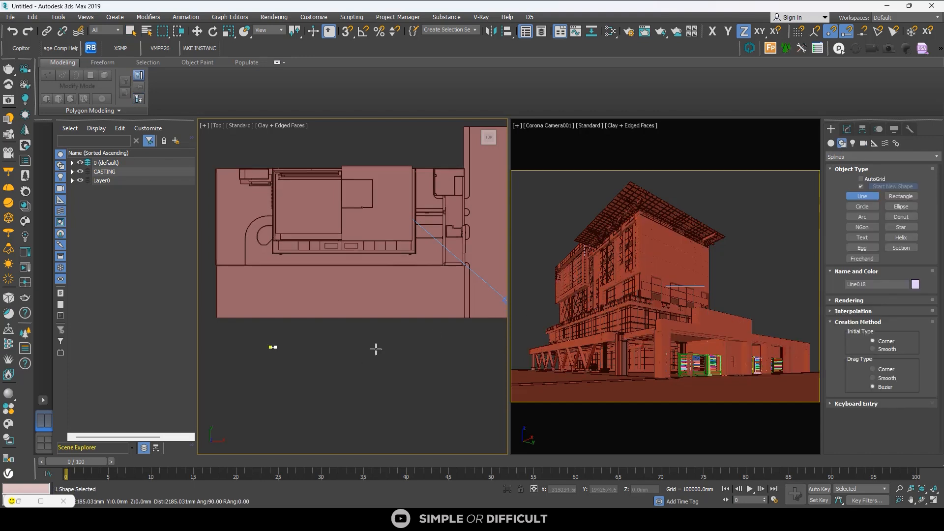
{"action": "left_click", "coordinate": [437, 347]}
{"action": "right_click", "coordinate": [443, 341]}
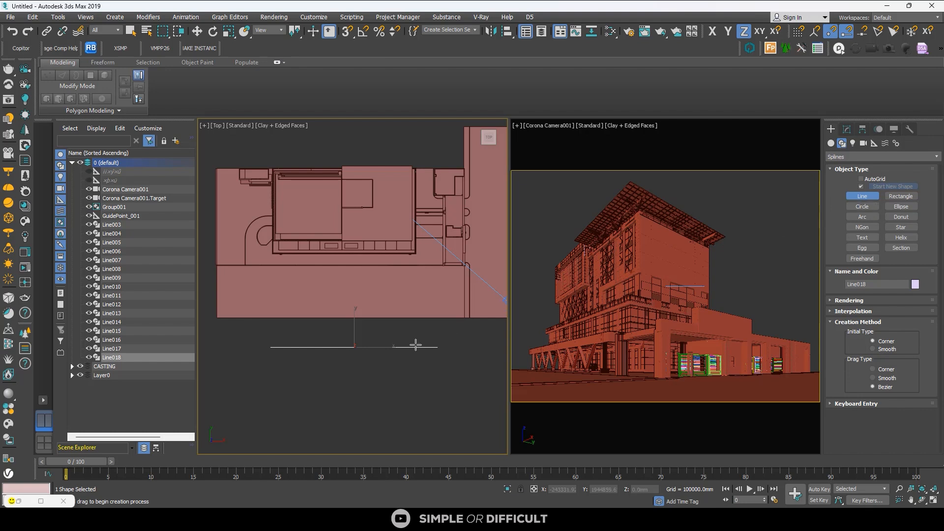
{"action": "scroll", "coordinate": [354, 349], "scroll_direction": "up", "scroll_amount": 5}
{"action": "middle_click_drag", "start_coordinate": [354, 354], "coordinate": [403, 306], "text": "alt"}
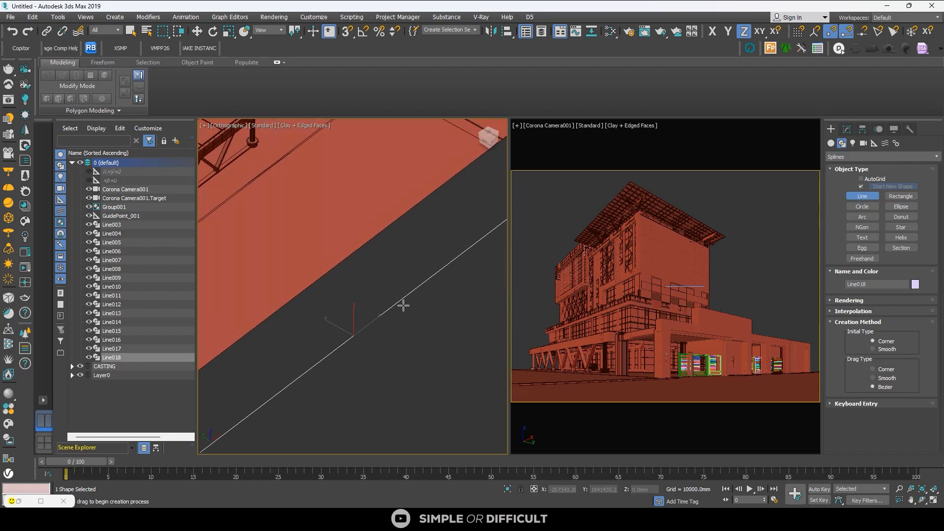
Step: Make the line renderable in renderer and viewport with a rectangular section 150 mm long and 100 mm wide
{"action": "left_click", "coordinate": [847, 129]}
{"action": "left_click", "coordinate": [840, 321]}
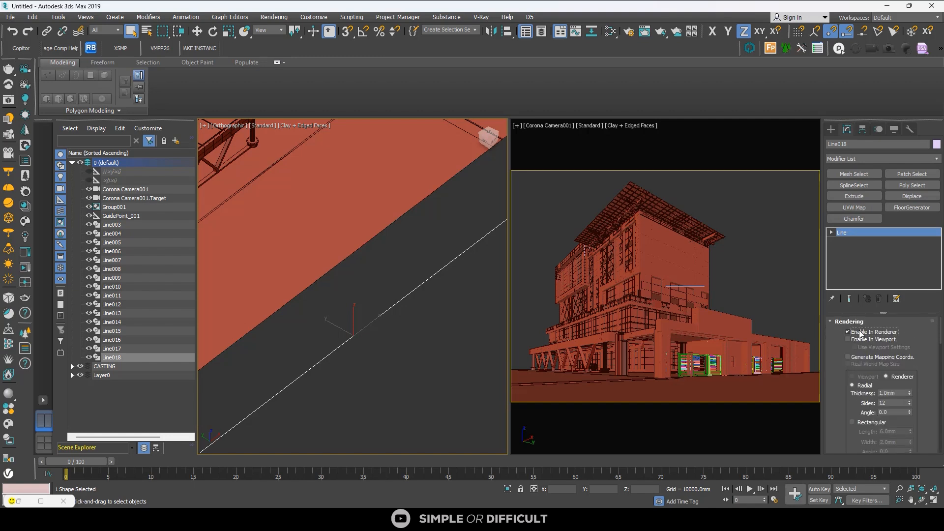
{"action": "left_click", "coordinate": [857, 339]}
{"action": "left_click", "coordinate": [853, 422]}
{"action": "double_click", "coordinate": [901, 431]}
{"action": "type", "text": "150"}
{"action": "key", "text": "Return"}
{"action": "double_click", "coordinate": [891, 442]}
{"action": "key", "text": "Return"}
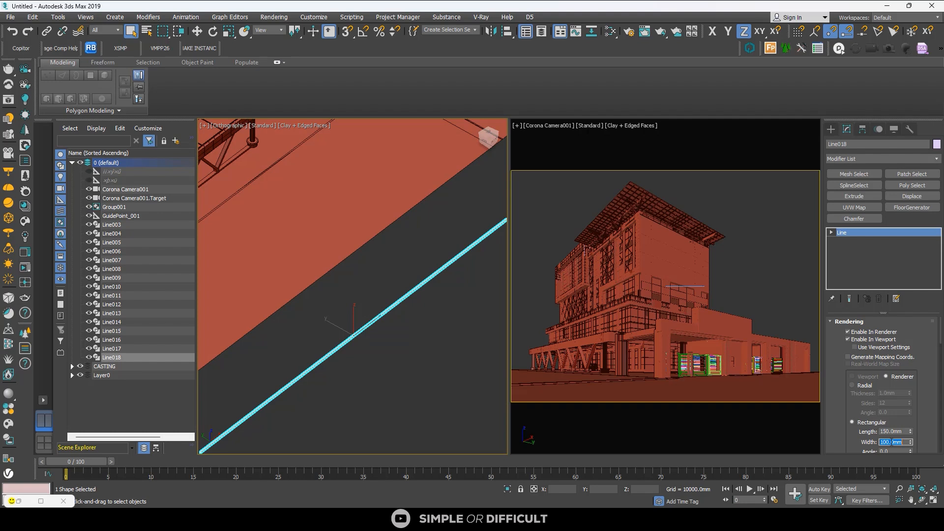
{"action": "middle_click_drag", "start_coordinate": [453, 326], "coordinate": [426, 319], "text": "alt"}
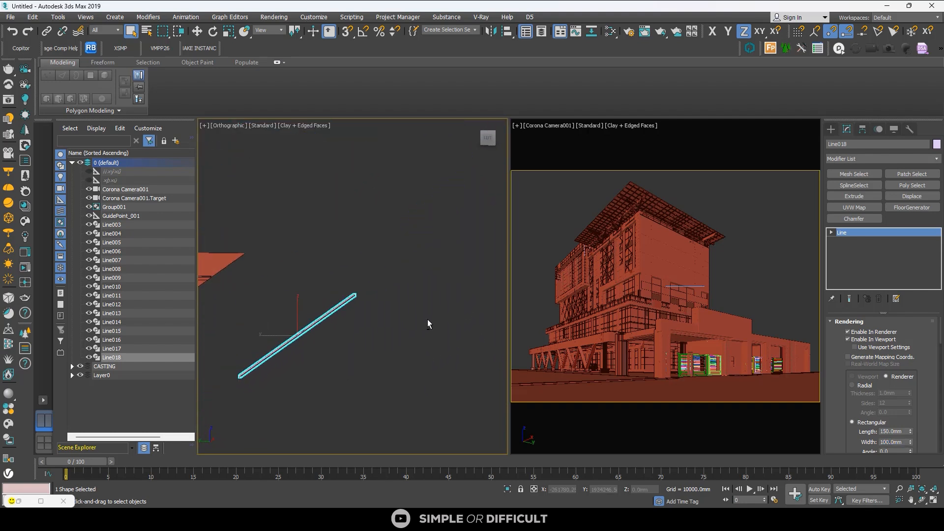
{"action": "middle_click_drag", "start_coordinate": [237, 374], "coordinate": [250, 390], "text": "alt"}
{"action": "scroll", "coordinate": [322, 366], "scroll_direction": "up", "scroll_amount": 3}
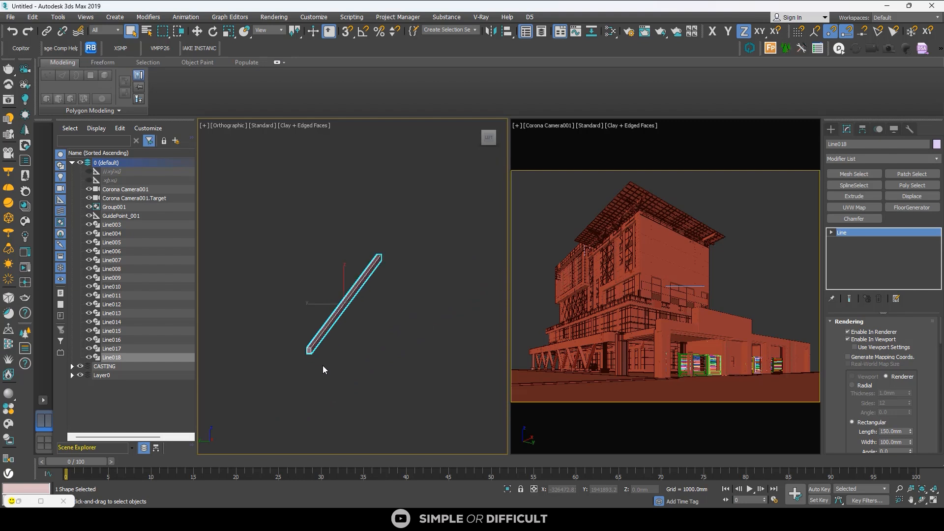
Step: Switch the line's rendering section to Radial with a thickness of 15 mm
{"action": "left_click", "coordinate": [900, 432]}
{"action": "left_click", "coordinate": [864, 386]}
{"action": "left_click", "coordinate": [894, 393]}
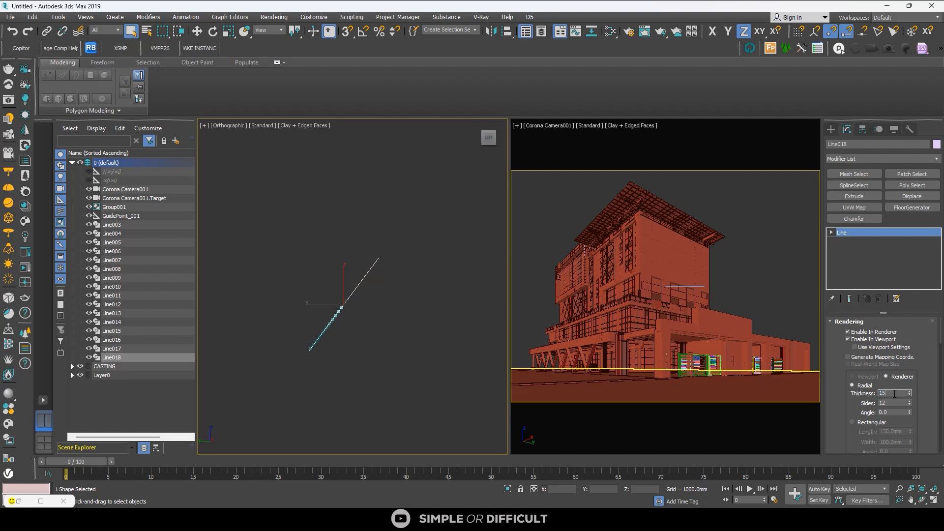
{"action": "key", "text": "Return"}
{"action": "scroll", "coordinate": [274, 382], "scroll_direction": "up", "scroll_amount": 4}
{"action": "scroll", "coordinate": [316, 363], "scroll_direction": "down", "scroll_amount": 6}
{"action": "scroll", "coordinate": [352, 353], "scroll_direction": "down", "scroll_amount": 8}
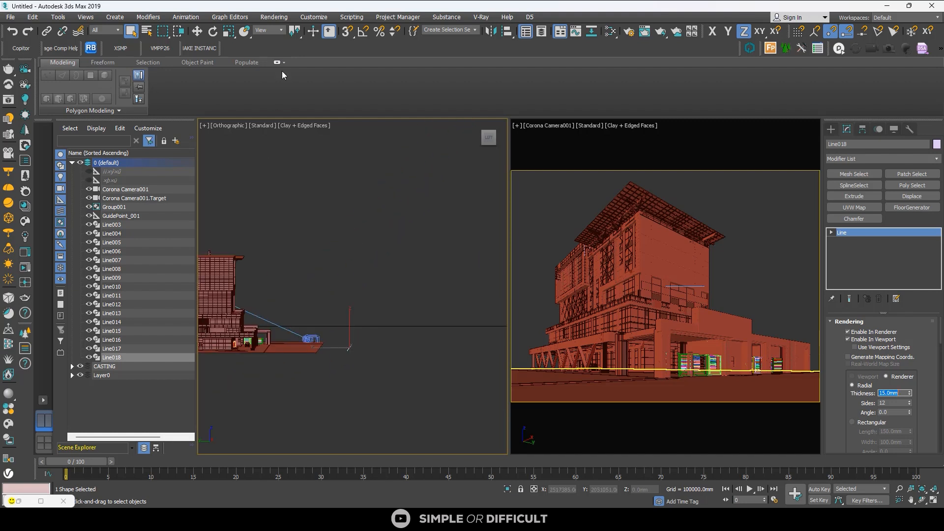
Step: Move the sample line up to the building's upper facade, inspect it there, and delete it
{"action": "left_click", "coordinate": [197, 31]}
{"action": "left_click_drag", "start_coordinate": [343, 340], "coordinate": [240, 259]}
{"action": "scroll", "coordinate": [231, 255], "scroll_direction": "up", "scroll_amount": 5}
{"action": "middle_click_drag", "start_coordinate": [293, 308], "coordinate": [353, 300], "text": "alt"}
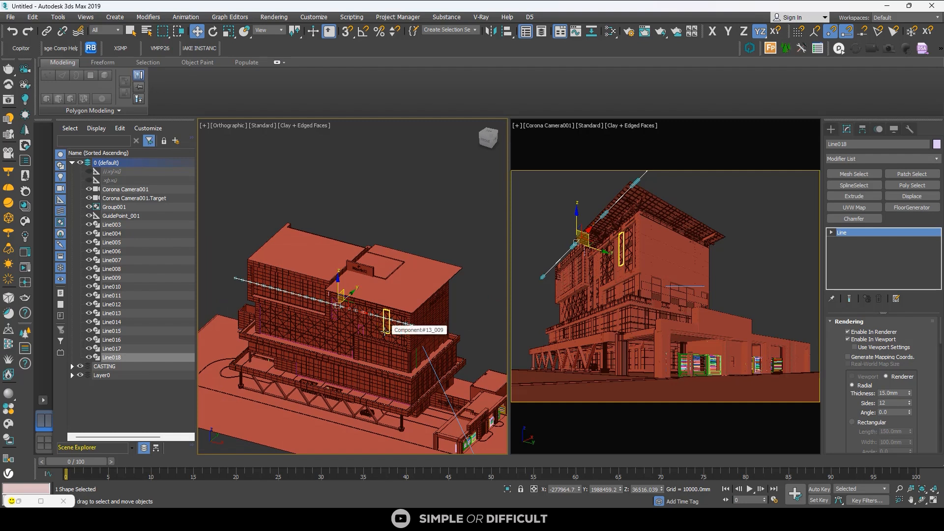
{"action": "key", "text": "Delete"}
Step: Locate the light strip along the upper facade frame and select the whole group of light-strip lines
{"action": "middle_click_drag", "start_coordinate": [385, 331], "coordinate": [355, 319], "text": "alt"}
{"action": "scroll", "coordinate": [371, 279], "scroll_direction": "up", "scroll_amount": 5}
{"action": "middle_click_drag", "start_coordinate": [371, 278], "coordinate": [387, 290], "text": "alt"}
{"action": "scroll", "coordinate": [383, 300], "scroll_direction": "down", "scroll_amount": 4}
{"action": "scroll", "coordinate": [387, 290], "scroll_direction": "up", "scroll_amount": 10}
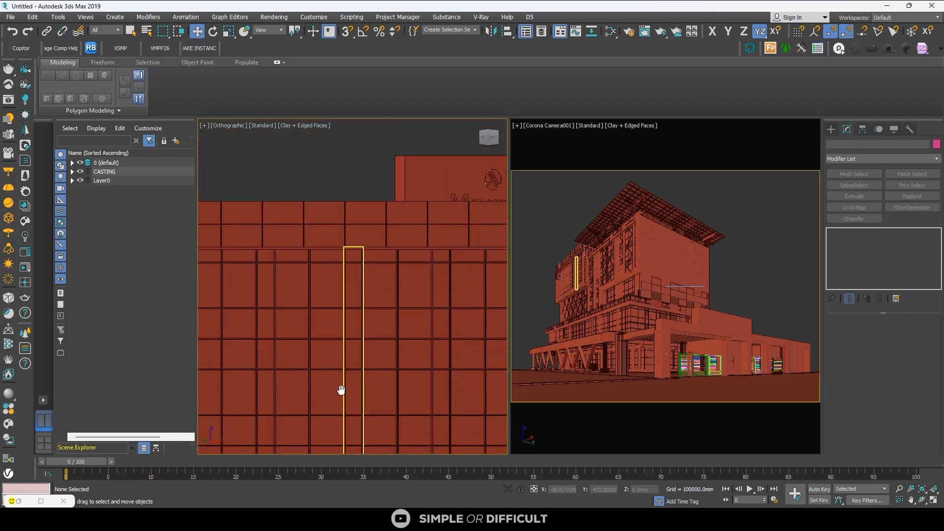
{"action": "middle_click_drag", "start_coordinate": [457, 302], "coordinate": [393, 353]}
{"action": "left_click", "coordinate": [386, 285]}
{"action": "middle_click_drag", "start_coordinate": [386, 285], "coordinate": [344, 306], "text": "alt"}
{"action": "scroll", "coordinate": [344, 305], "scroll_direction": "down", "scroll_amount": 6}
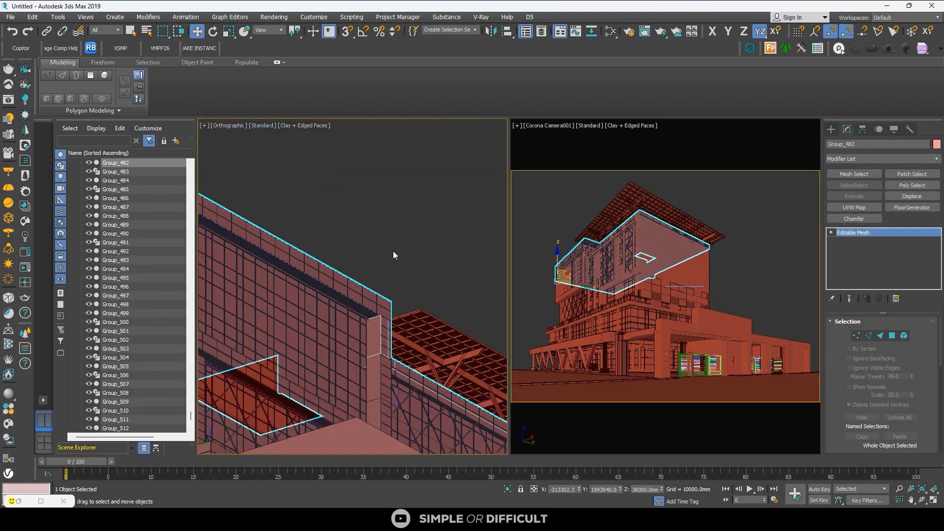
{"action": "left_click", "coordinate": [393, 251]}
{"action": "scroll", "coordinate": [356, 310], "scroll_direction": "up", "scroll_amount": 6}
{"action": "scroll", "coordinate": [384, 269], "scroll_direction": "up", "scroll_amount": 4}
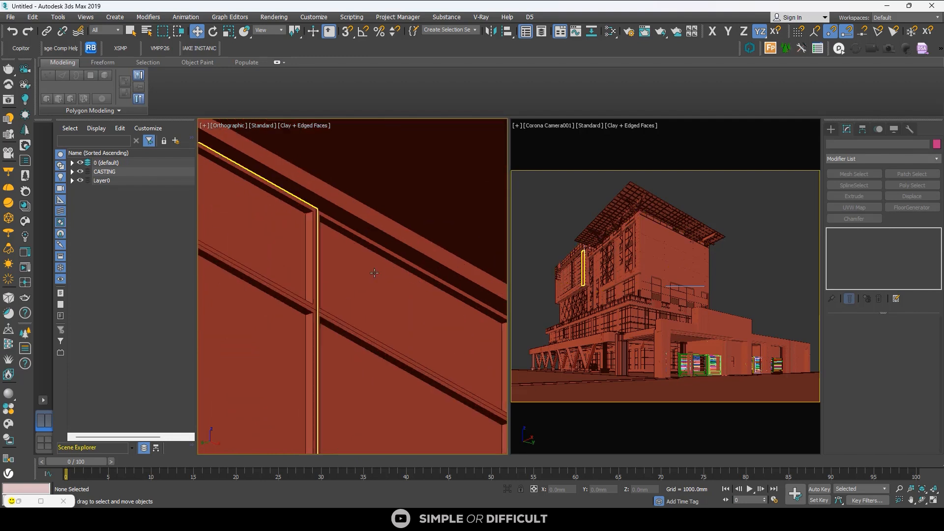
{"action": "scroll", "coordinate": [390, 235], "scroll_direction": "down", "scroll_amount": 4}
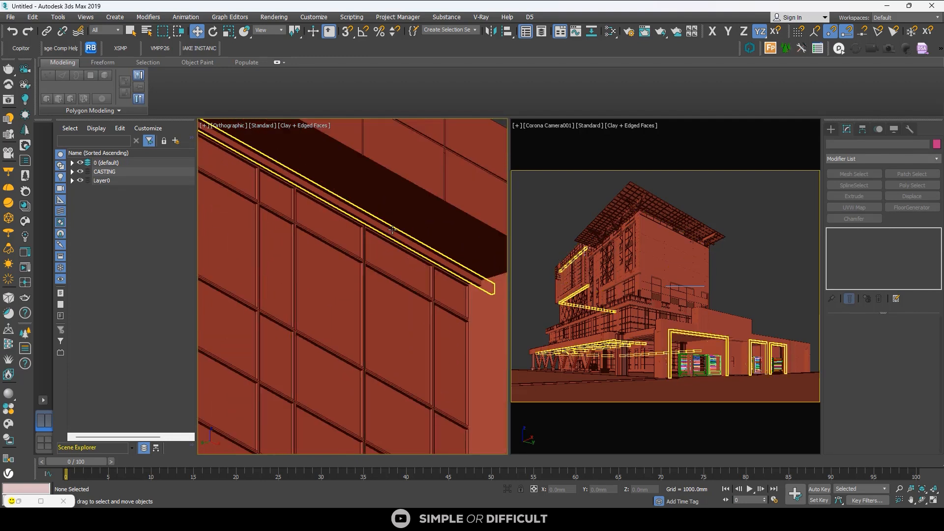
{"action": "left_click", "coordinate": [392, 236]}
{"action": "scroll", "coordinate": [392, 236], "scroll_direction": "down", "scroll_amount": 2}
{"action": "scroll", "coordinate": [392, 235], "scroll_direction": "down", "scroll_amount": 5}
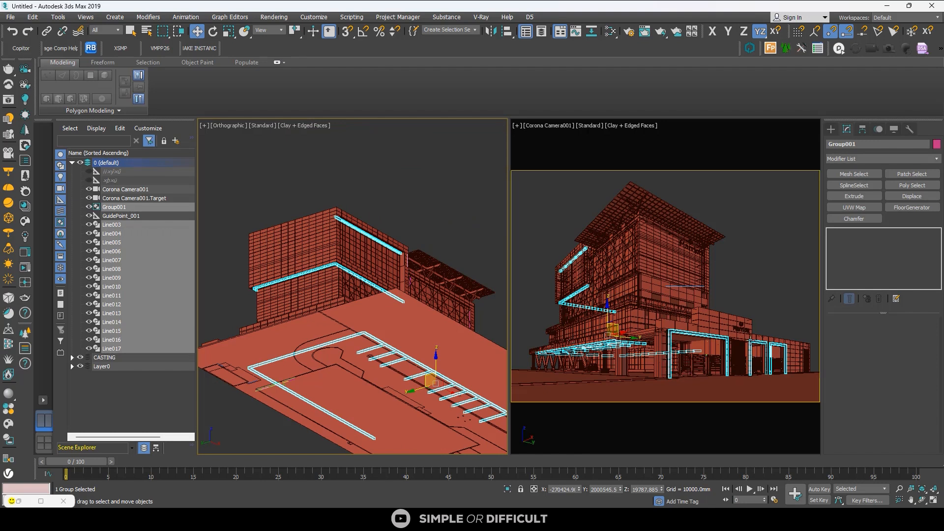
{"action": "key", "text": "z"}
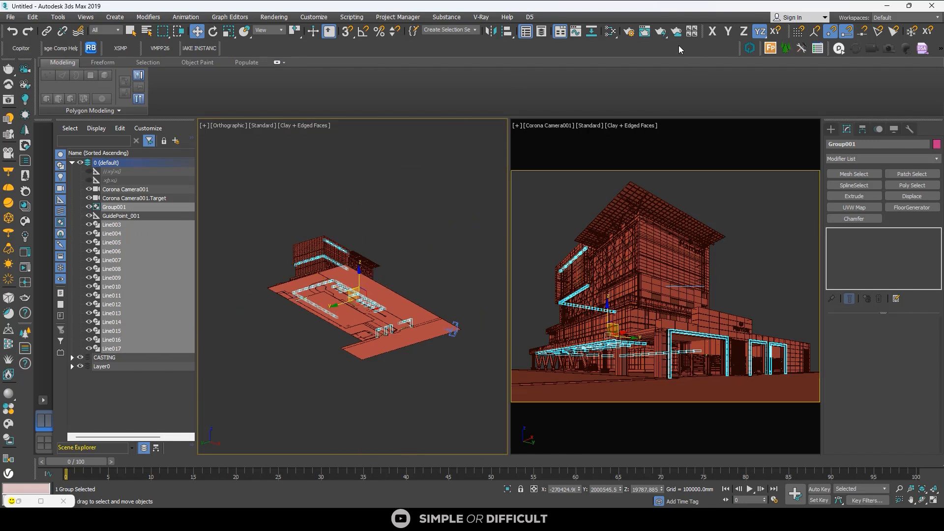
Step: Add a CoronaLightMtl to the Slate Material Editor view and open its parameters
{"action": "left_click", "coordinate": [612, 32]}
{"action": "middle_click_drag", "start_coordinate": [343, 353], "coordinate": [321, 298]}
{"action": "left_click_drag", "start_coordinate": [265, 342], "coordinate": [420, 309]}
{"action": "scroll", "coordinate": [419, 308], "scroll_direction": "up", "scroll_amount": 2}
{"action": "double_click", "coordinate": [412, 300]}
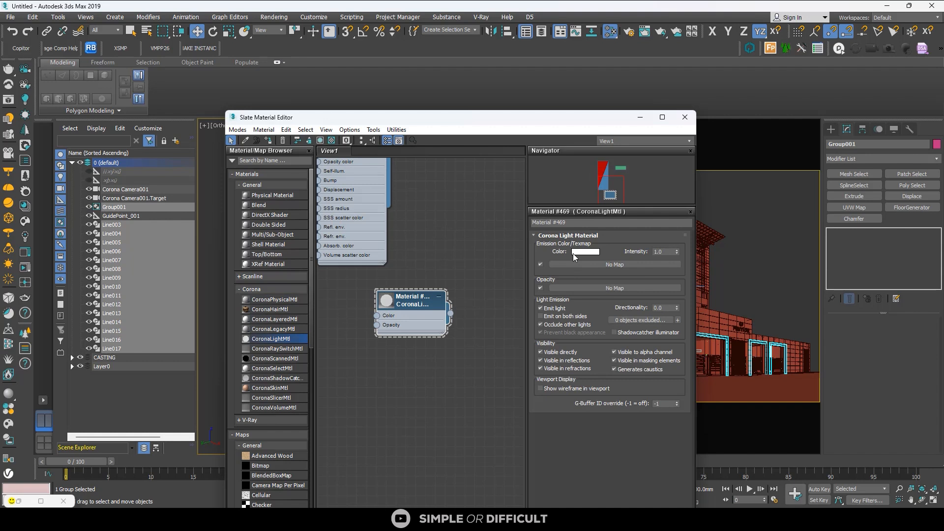
Step: Give the light material a warm orange emission color and an intensity of 20
{"action": "left_click", "coordinate": [591, 253]}
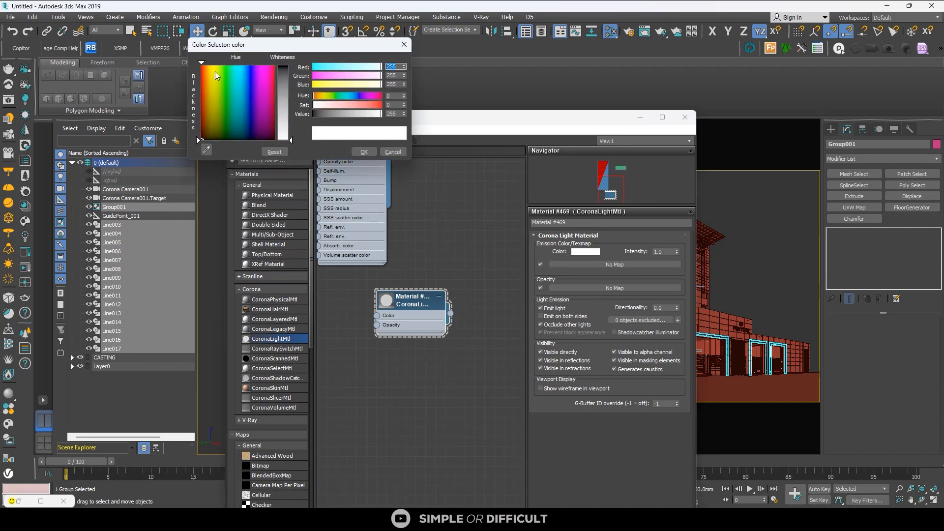
{"action": "left_click_drag", "start_coordinate": [314, 105], "coordinate": [363, 108]}
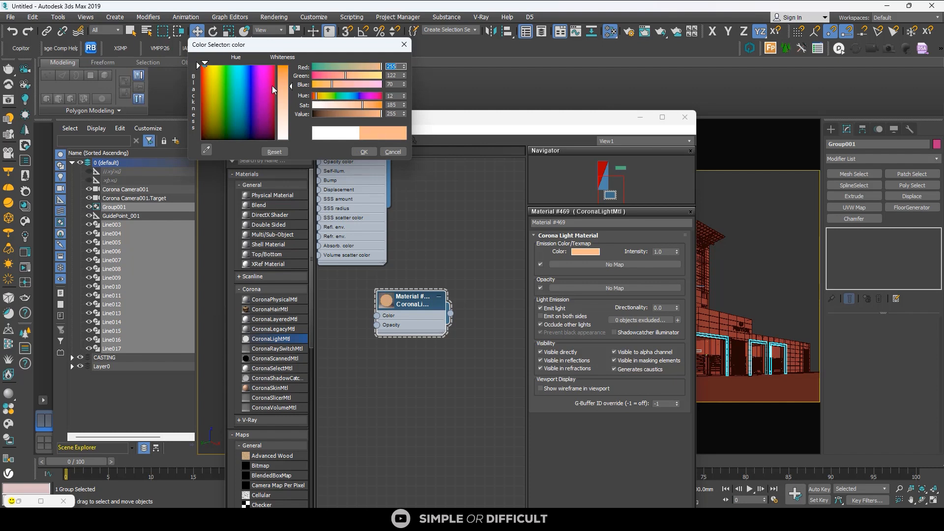
{"action": "left_click_drag", "start_coordinate": [284, 86], "coordinate": [285, 75]}
{"action": "left_click", "coordinate": [362, 151]}
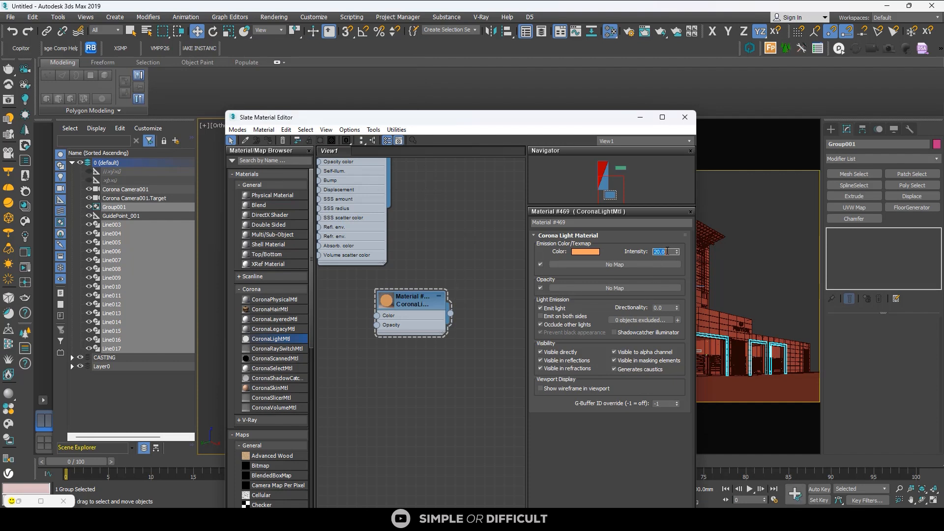
{"action": "left_click", "coordinate": [427, 272]}
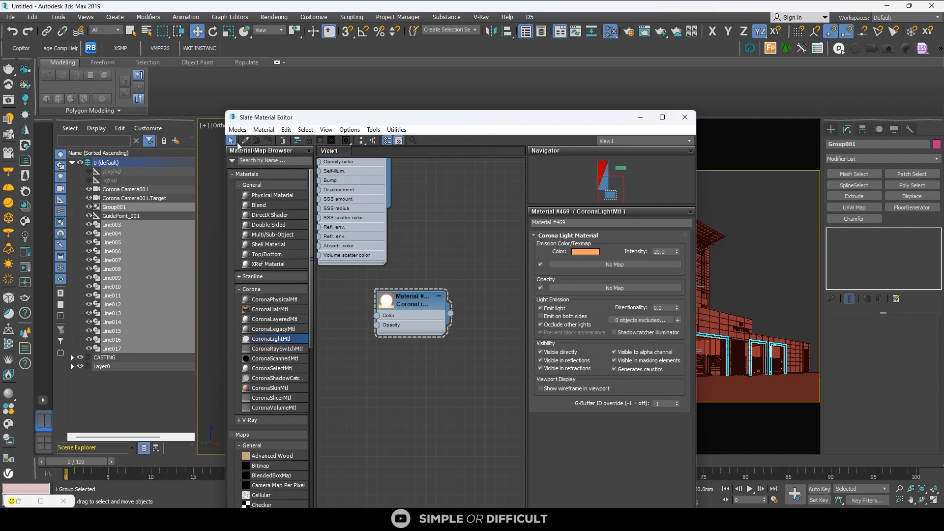
Step: Assign the light material to the selected light-strip group and start an interactive render in the maximized frame buffer
{"action": "left_click", "coordinate": [413, 302]}
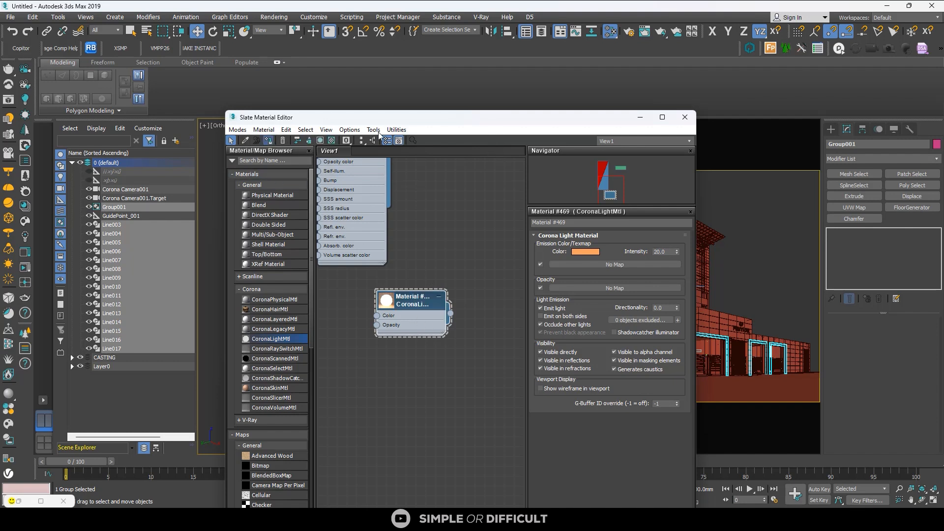
{"action": "left_click", "coordinate": [640, 117]}
{"action": "left_click", "coordinate": [359, 194]}
{"action": "right_click", "coordinate": [350, 188]}
{"action": "left_click", "coordinate": [326, 175]}
{"action": "left_click", "coordinate": [925, 18]}
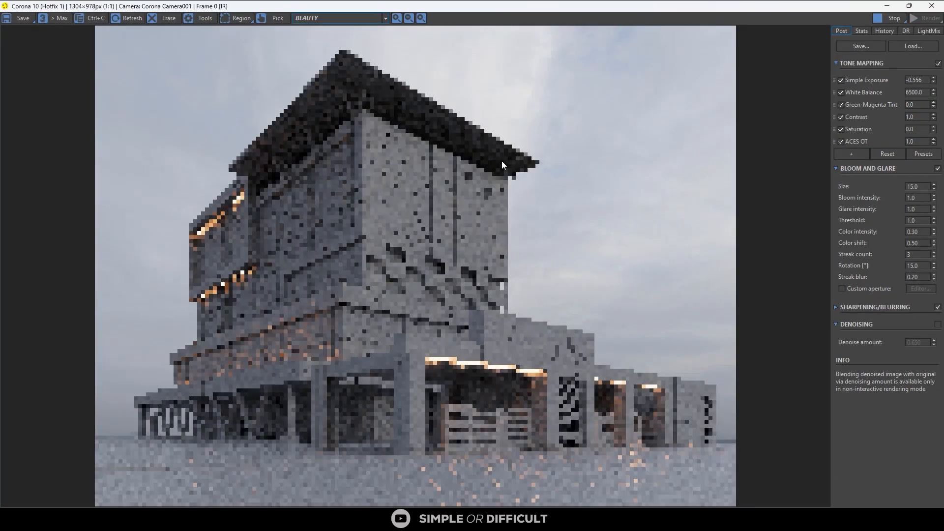
Step: Examine the glow of the light strips around the facade frame and entrance portals in the interactive render
{"action": "scroll", "coordinate": [175, 404], "scroll_direction": "up", "scroll_amount": 4}
{"action": "scroll", "coordinate": [277, 377], "scroll_direction": "down", "scroll_amount": 4}
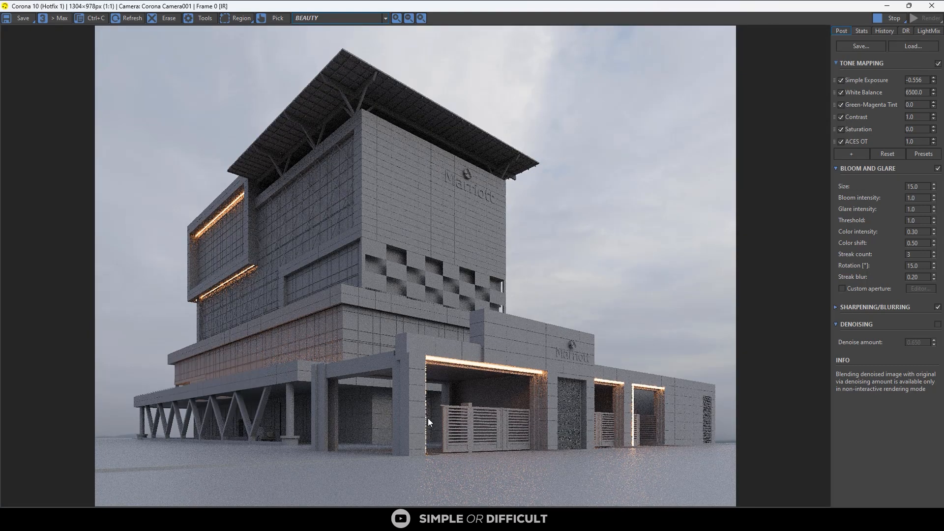
{"action": "scroll", "coordinate": [520, 397], "scroll_direction": "up", "scroll_amount": 1}
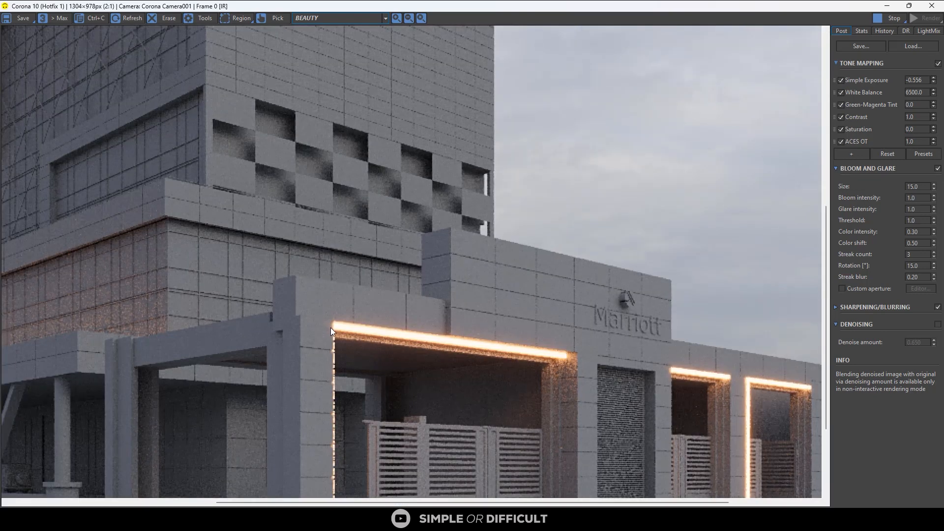
{"action": "scroll", "coordinate": [489, 368], "scroll_direction": "down", "scroll_amount": 1}
{"action": "scroll", "coordinate": [538, 377], "scroll_direction": "up", "scroll_amount": 2}
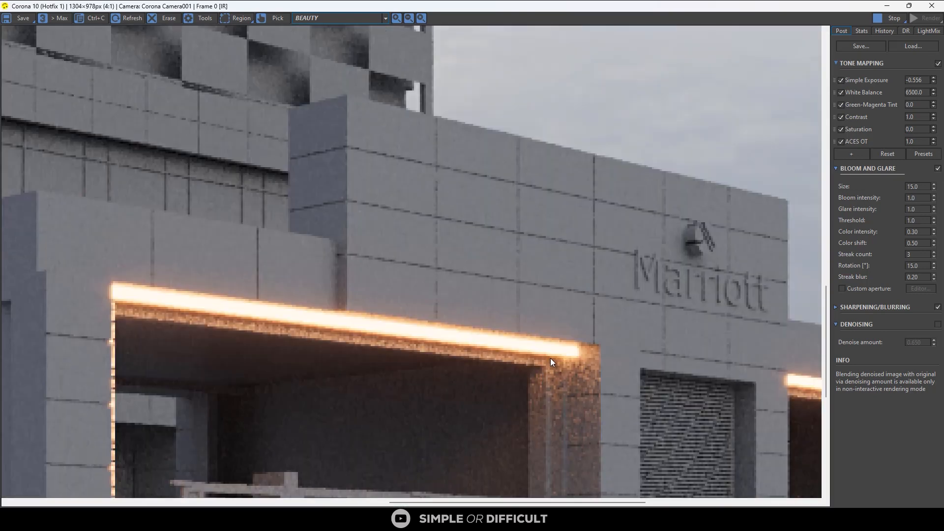
{"action": "scroll", "coordinate": [550, 357], "scroll_direction": "down", "scroll_amount": 2}
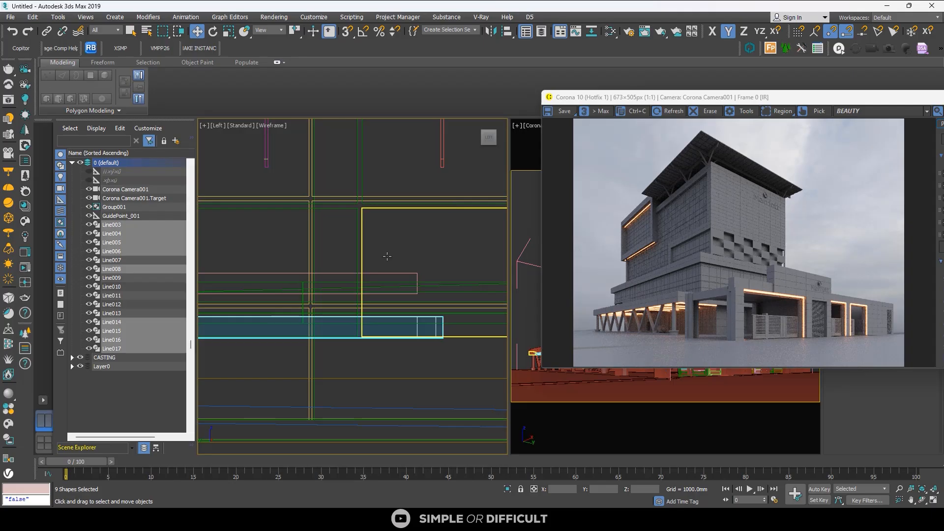
Step: Switch from the left view to the top view around the entrance, stop the interactive render, and put the frame buffer away
{"action": "left_click", "coordinate": [388, 256]}
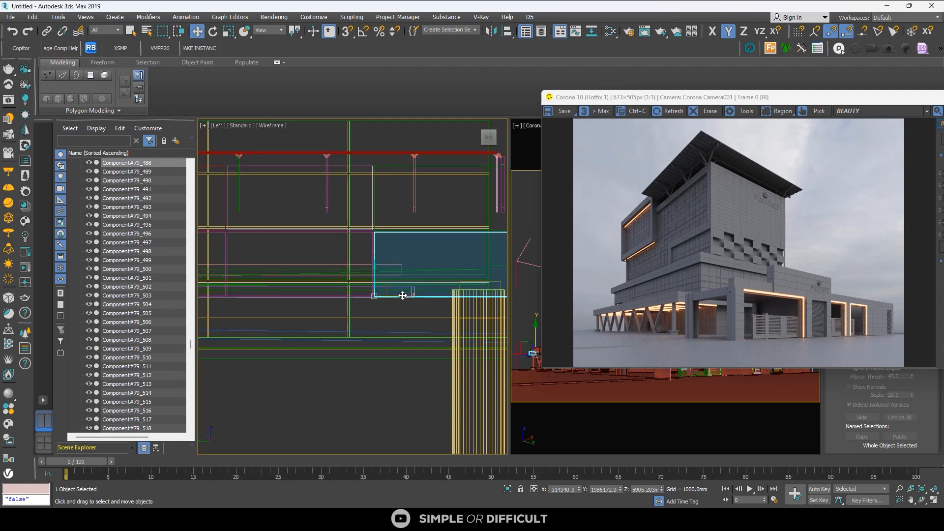
{"action": "scroll", "coordinate": [403, 295], "scroll_direction": "down", "scroll_amount": 5}
{"action": "key", "text": "t"}
{"action": "scroll", "coordinate": [402, 295], "scroll_direction": "up", "scroll_amount": 10}
{"action": "scroll", "coordinate": [415, 294], "scroll_direction": "down", "scroll_amount": 10}
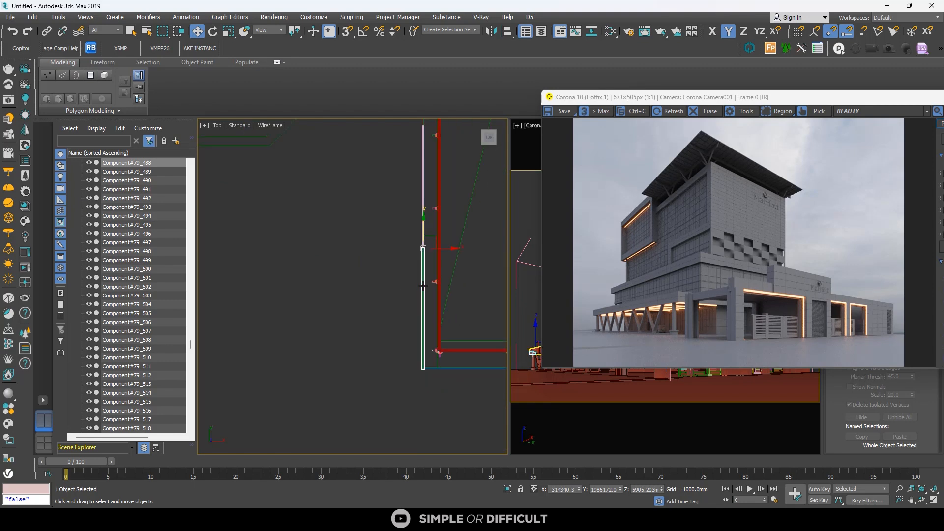
{"action": "middle_click_drag", "start_coordinate": [422, 236], "coordinate": [268, 258]}
{"action": "middle_click_drag", "start_coordinate": [450, 298], "coordinate": [307, 259]}
{"action": "left_click_drag", "start_coordinate": [627, 97], "coordinate": [411, 125]}
{"action": "left_click", "coordinate": [767, 140]}
{"action": "left_click", "coordinate": [776, 124]}
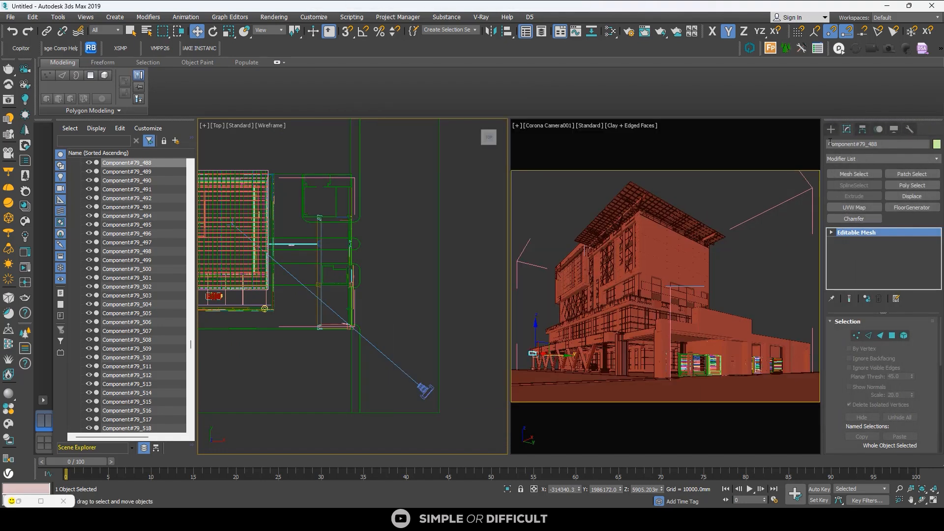
Step: Create a disk-shaped Corona light with a radius of about 97 mm at the entrance bay in the top view
{"action": "left_click", "coordinate": [831, 129]}
{"action": "left_click", "coordinate": [854, 144]}
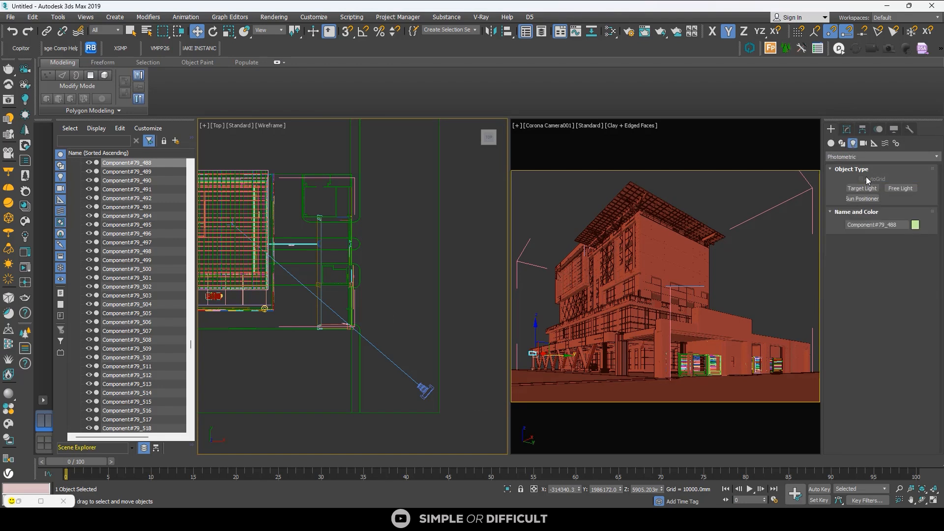
{"action": "left_click", "coordinate": [860, 155]}
{"action": "left_click", "coordinate": [843, 181]}
{"action": "left_click", "coordinate": [861, 188]}
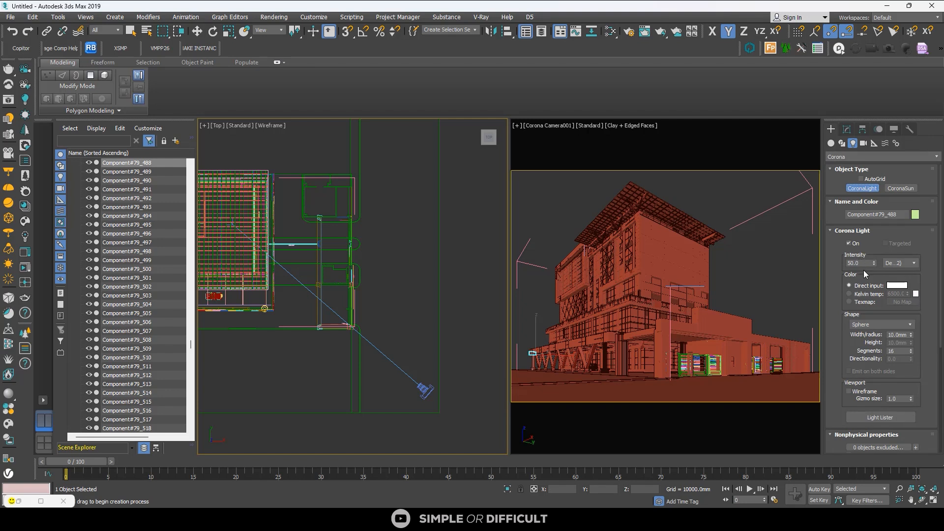
{"action": "left_click", "coordinate": [880, 325]}
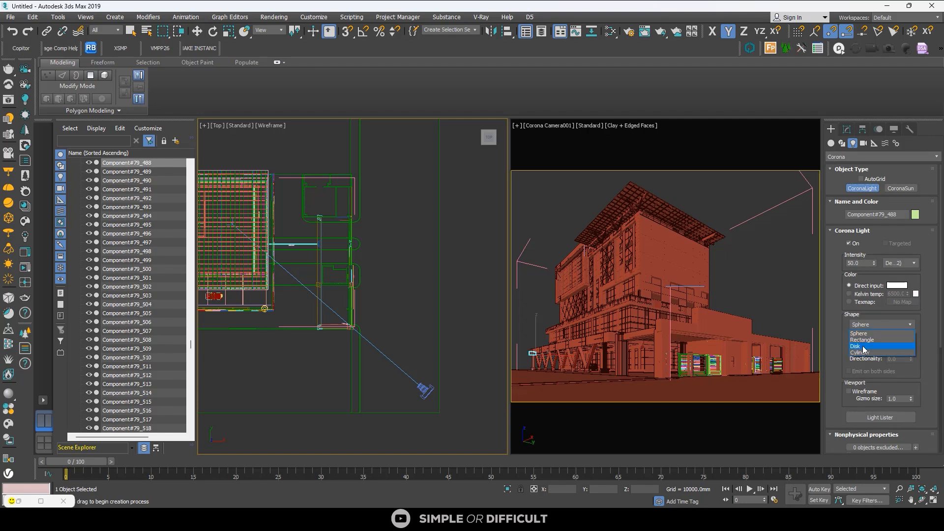
{"action": "left_click", "coordinate": [867, 349]}
{"action": "scroll", "coordinate": [298, 248], "scroll_direction": "up", "scroll_amount": 8}
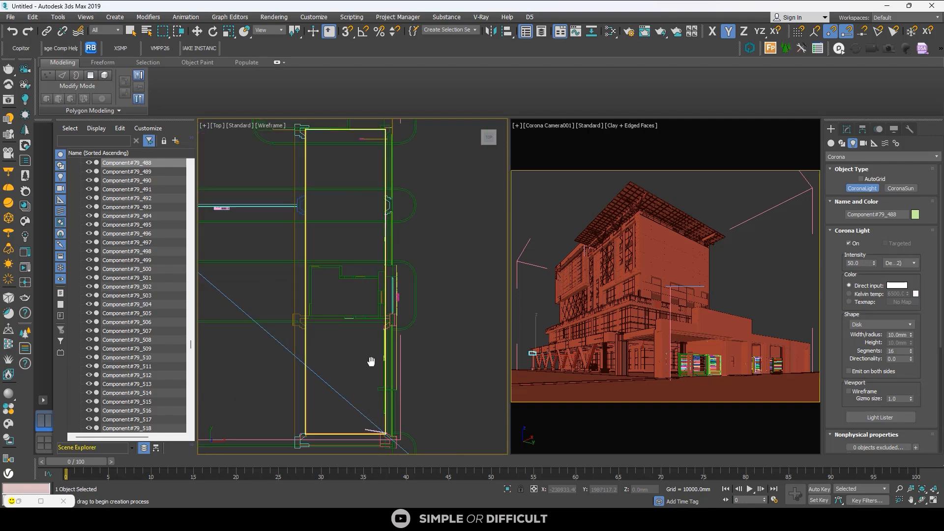
{"action": "scroll", "coordinate": [376, 274], "scroll_direction": "up", "scroll_amount": 3}
{"action": "left_click_drag", "start_coordinate": [395, 279], "coordinate": [397, 283]}
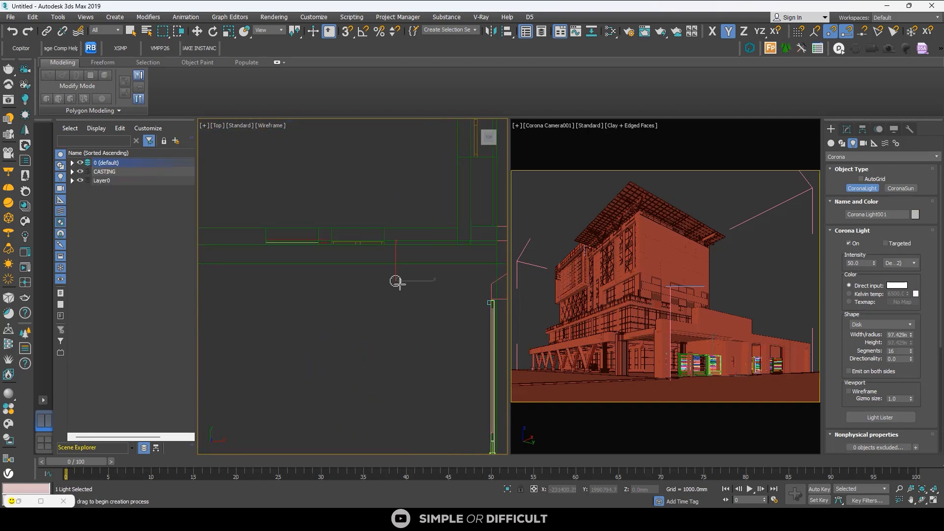
{"action": "left_click", "coordinate": [197, 31]}
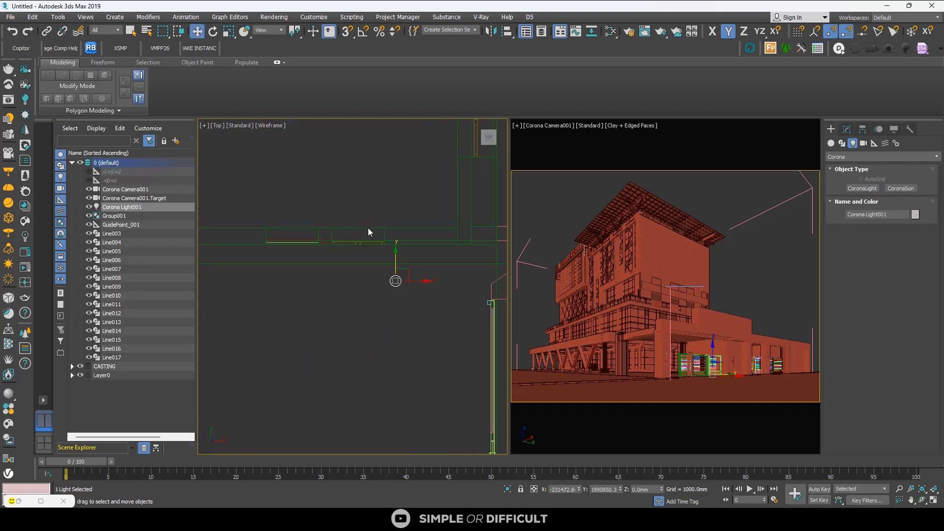
Step: Isolate the disk light together with the entrance canopy slab and show them in the front view
{"action": "scroll", "coordinate": [397, 278], "scroll_direction": "down", "scroll_amount": 4}
{"action": "middle_click_drag", "start_coordinate": [479, 291], "coordinate": [497, 240], "text": "alt"}
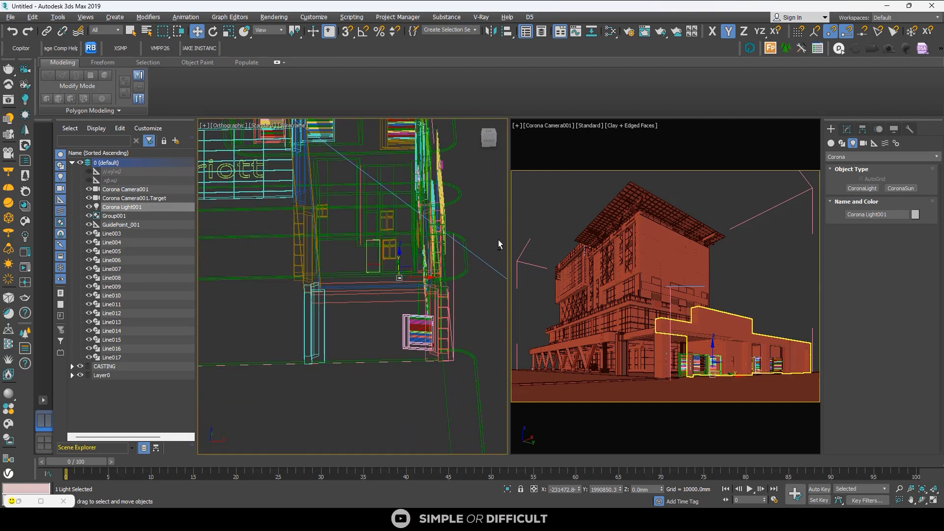
{"action": "left_click", "coordinate": [678, 340]}
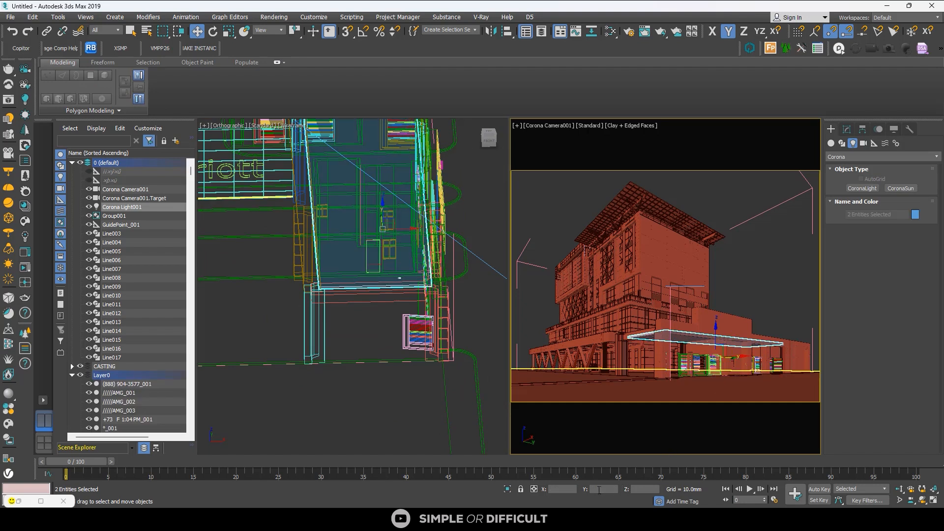
{"action": "key", "text": "alt+q"}
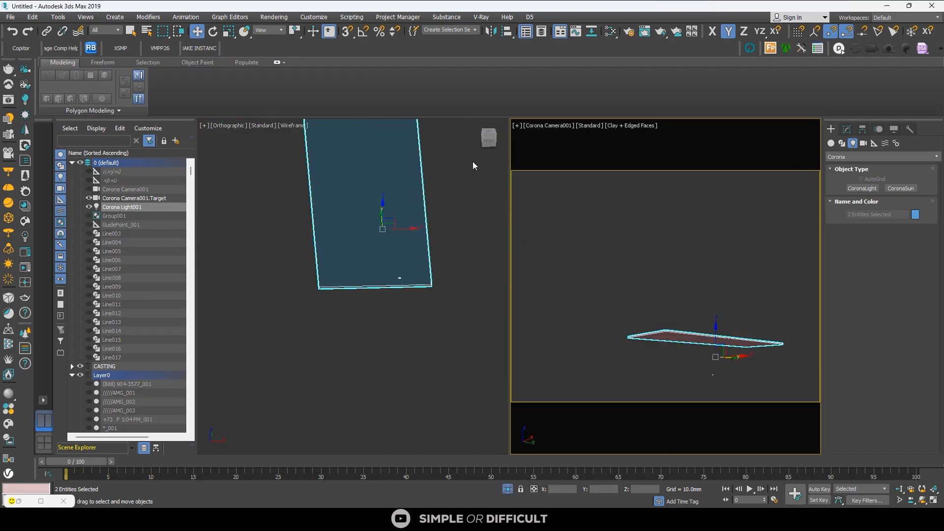
{"action": "left_click", "coordinate": [492, 143]}
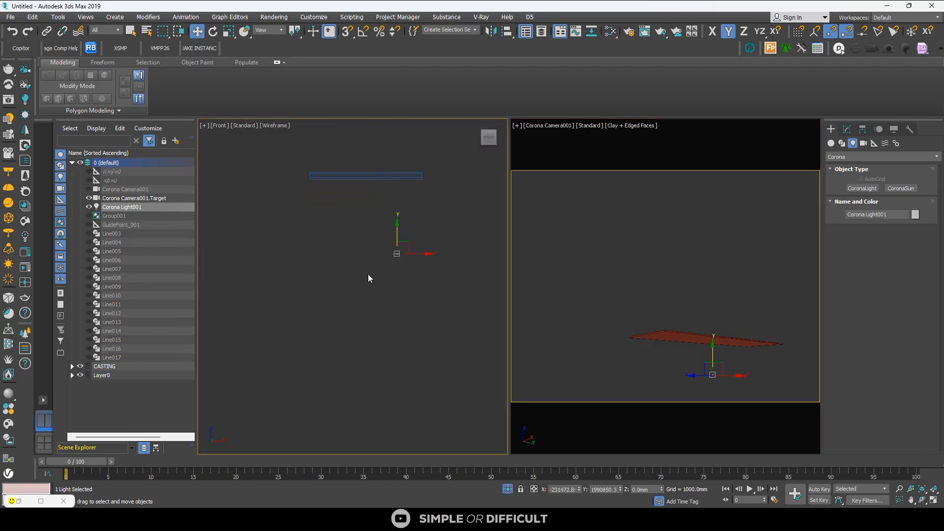
Step: Raise the disk light to a height of about 5038 mm, below the underside of the canopy slab
{"action": "left_click_drag", "start_coordinate": [395, 242], "coordinate": [409, 162]}
{"action": "scroll", "coordinate": [396, 185], "scroll_direction": "up", "scroll_amount": 5}
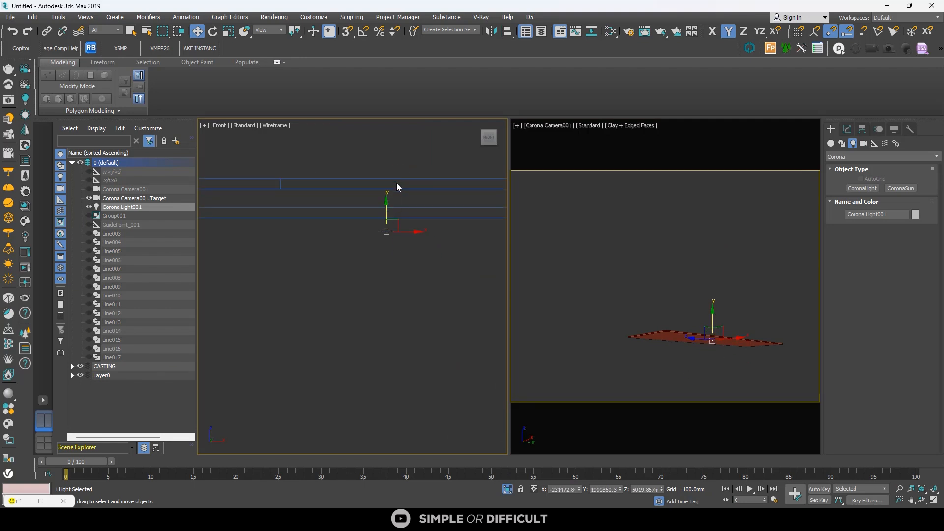
{"action": "left_click_drag", "start_coordinate": [383, 250], "coordinate": [381, 246]}
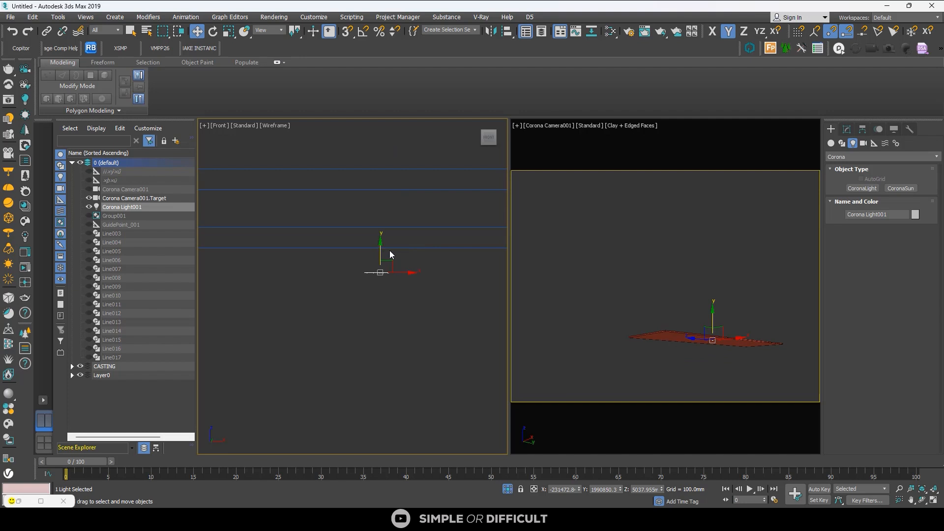
Step: Shade the working view and fine-tune the disk light's height to about 5178 mm, close under the canopy slab
{"action": "key", "text": "F3"}
{"action": "scroll", "coordinate": [385, 240], "scroll_direction": "down", "scroll_amount": 8}
{"action": "mouse_move", "coordinate": [387, 242]}
{"action": "middle_mouse_down", "text": "alt"}
{"action": "mouse_move", "coordinate": [374, 255]}
{"action": "mouse_move", "coordinate": [367, 242]}
{"action": "mouse_move", "coordinate": [395, 261]}
{"action": "middle_mouse_up", "text": "alt"}
{"action": "scroll", "coordinate": [416, 233], "scroll_direction": "up", "scroll_amount": 5}
{"action": "left_click_drag", "start_coordinate": [412, 249], "coordinate": [412, 235]}
{"action": "key", "text": "f"}
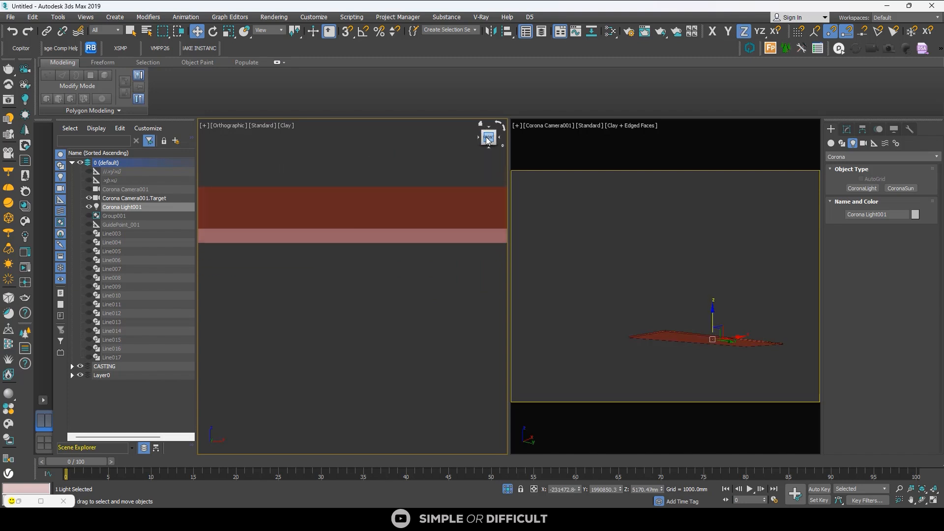
{"action": "scroll", "coordinate": [305, 201], "scroll_direction": "up", "scroll_amount": 8}
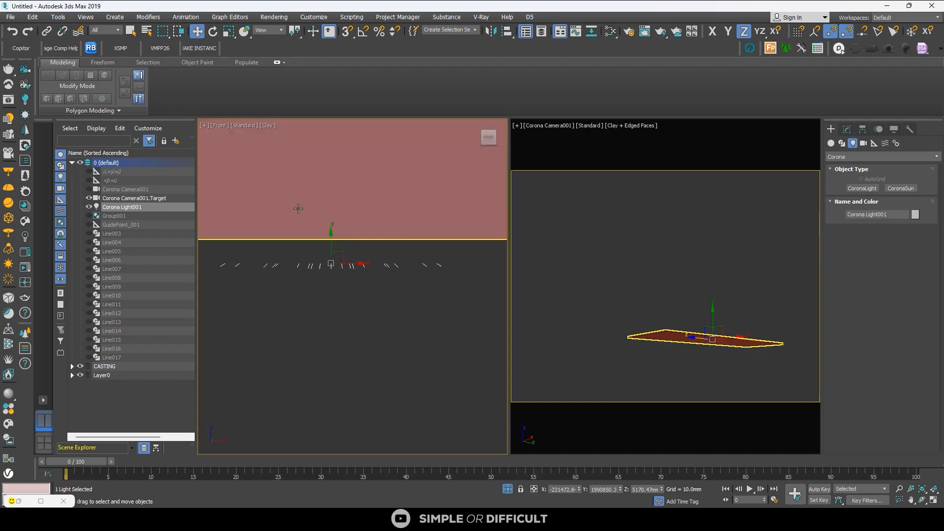
{"action": "left_click_drag", "start_coordinate": [329, 246], "coordinate": [331, 230]}
Step: End the isolation in the wireframe top view and shift the disk light towards the corner of the entrance bay
{"action": "key", "text": "t"}
{"action": "scroll", "coordinate": [332, 229], "scroll_direction": "down", "scroll_amount": 5}
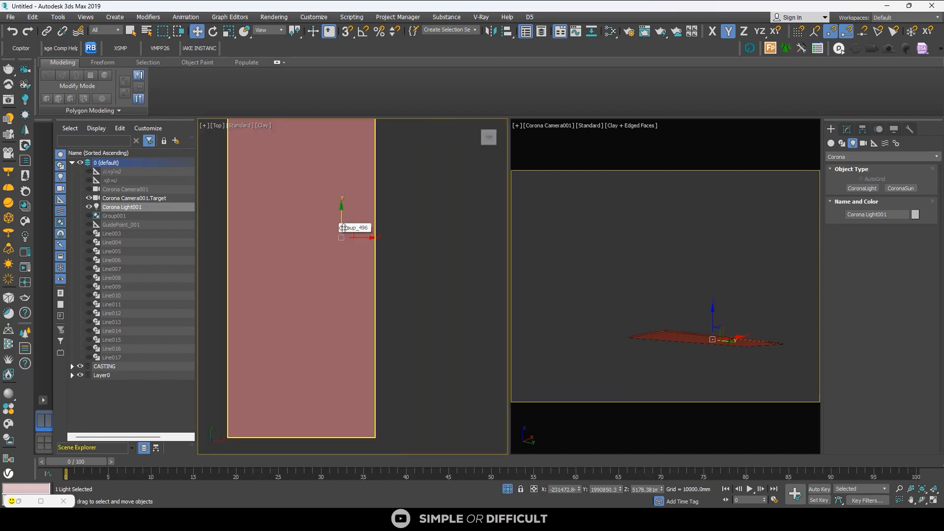
{"action": "key", "text": "F3"}
{"action": "scroll", "coordinate": [374, 236], "scroll_direction": "down", "scroll_amount": 5}
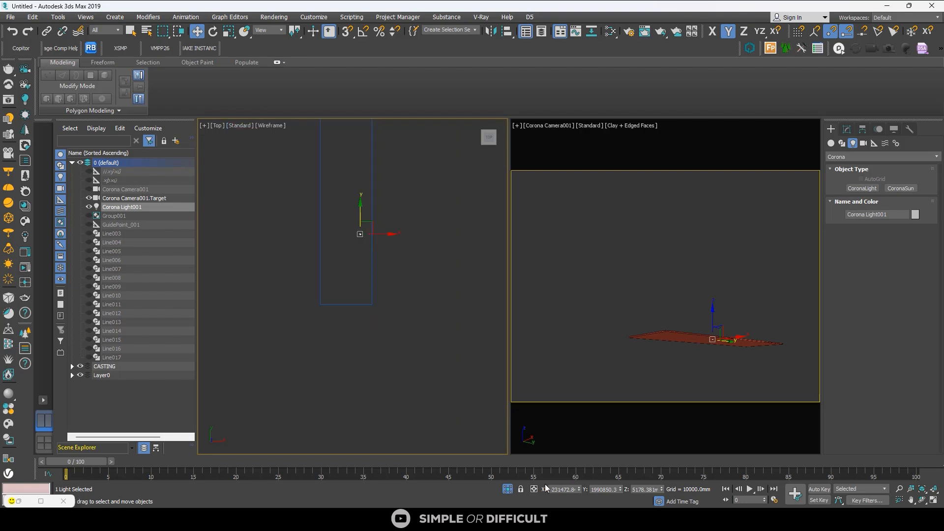
{"action": "left_click", "coordinate": [507, 489]}
{"action": "scroll", "coordinate": [356, 231], "scroll_direction": "up", "scroll_amount": 5}
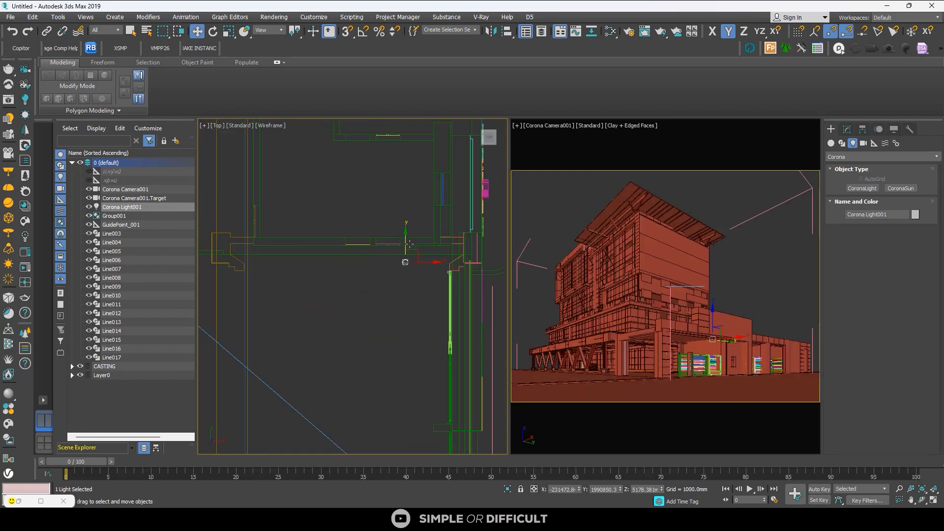
{"action": "left_click_drag", "start_coordinate": [423, 260], "coordinate": [430, 261]}
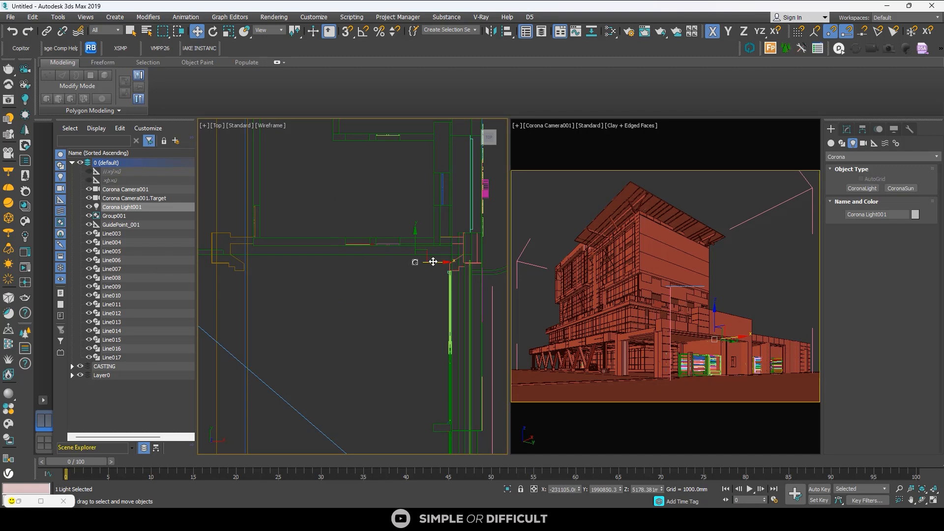
{"action": "scroll", "coordinate": [424, 233], "scroll_direction": "down", "scroll_amount": 2}
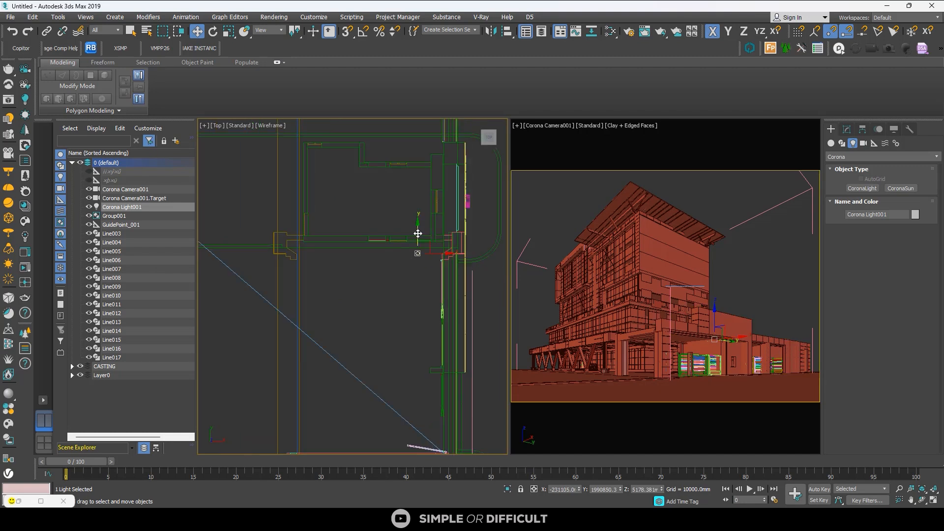
{"action": "left_click_drag", "start_coordinate": [417, 234], "coordinate": [417, 238]}
Step: Start an interactive render, inspect the disk light under the entrance canopy, and set the frame buffer beside the top view
{"action": "right_click", "coordinate": [393, 202]}
{"action": "left_click", "coordinate": [351, 187]}
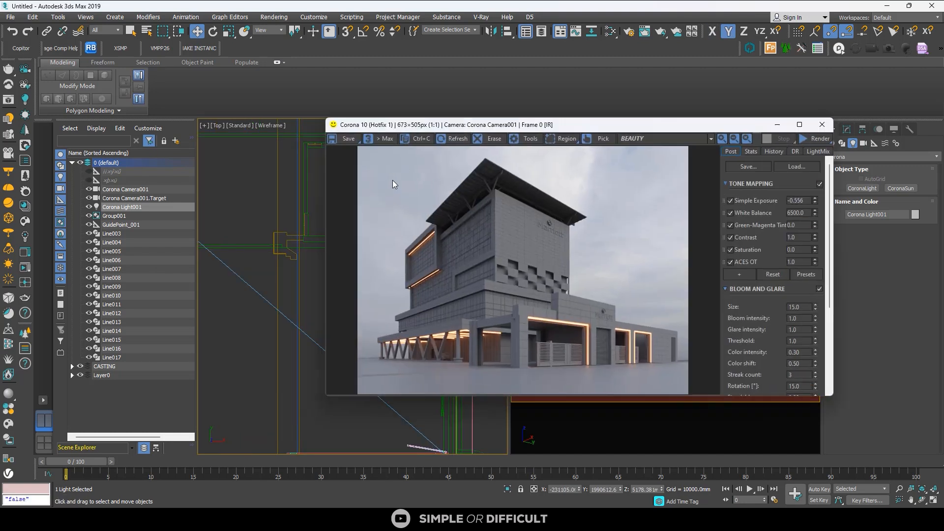
{"action": "left_click", "coordinate": [815, 141]}
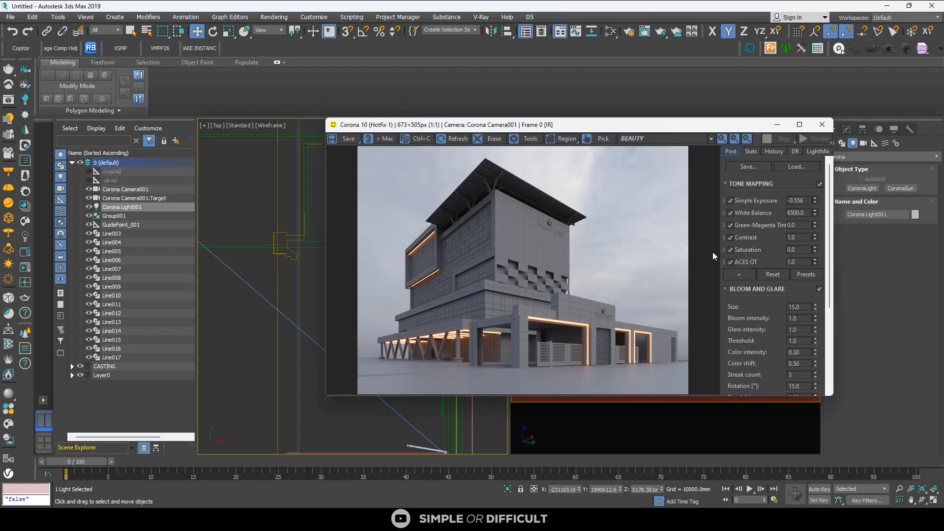
{"action": "scroll", "coordinate": [561, 324], "scroll_direction": "up", "scroll_amount": 5}
{"action": "scroll", "coordinate": [562, 332], "scroll_direction": "down", "scroll_amount": 5}
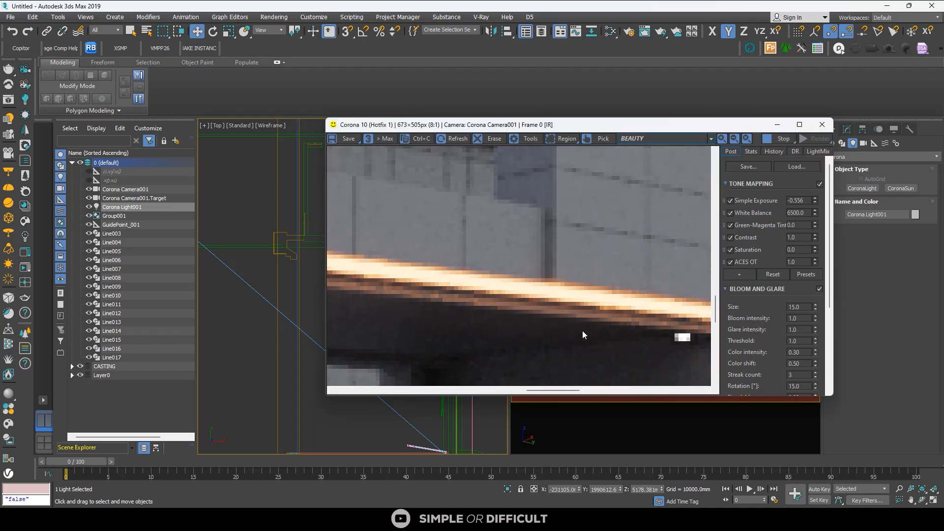
{"action": "scroll", "coordinate": [571, 338], "scroll_direction": "up", "scroll_amount": 5}
{"action": "scroll", "coordinate": [588, 309], "scroll_direction": "down", "scroll_amount": 3}
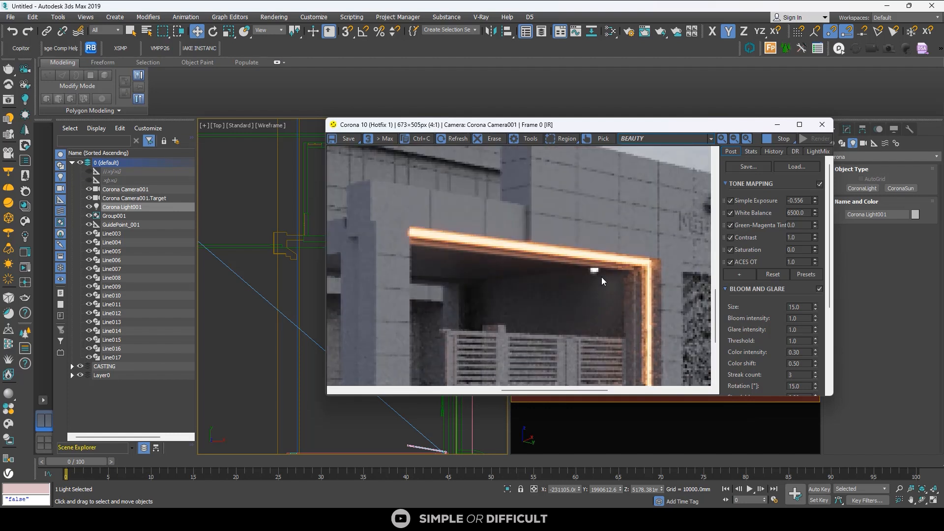
{"action": "scroll", "coordinate": [597, 273], "scroll_direction": "down", "scroll_amount": 2}
{"action": "left_click_drag", "start_coordinate": [573, 128], "coordinate": [742, 130]}
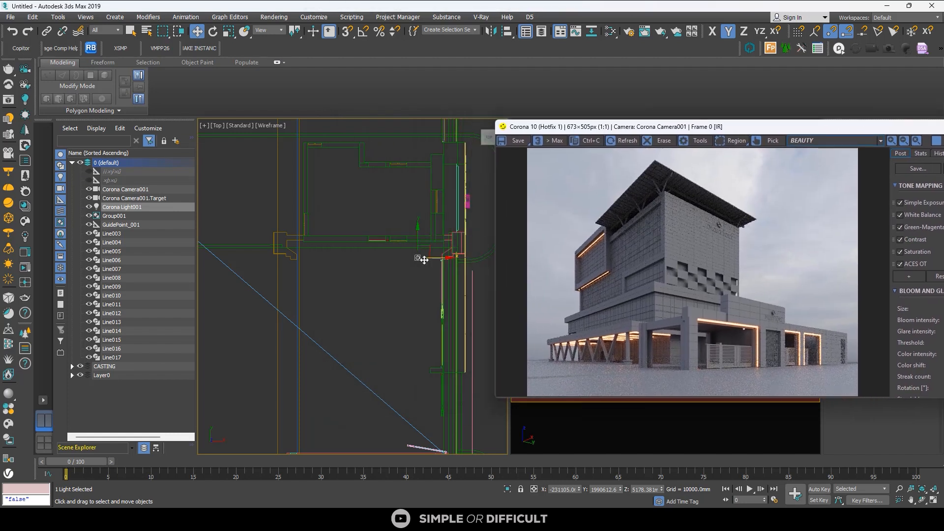
Step: Clone the disk light along the X axis as four evenly spaced instances
{"action": "scroll", "coordinate": [423, 259], "scroll_direction": "up", "scroll_amount": 3}
{"action": "left_click_drag", "start_coordinate": [428, 258], "coordinate": [397, 257]}
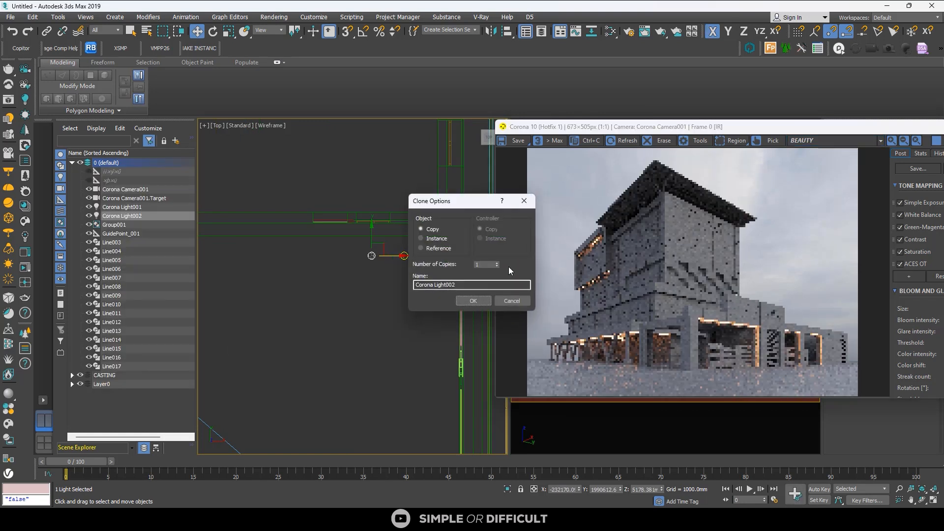
{"action": "left_click", "coordinate": [441, 239]}
{"action": "left_click", "coordinate": [497, 263]}
{"action": "left_click", "coordinate": [497, 263]}
{"action": "left_click", "coordinate": [496, 263]}
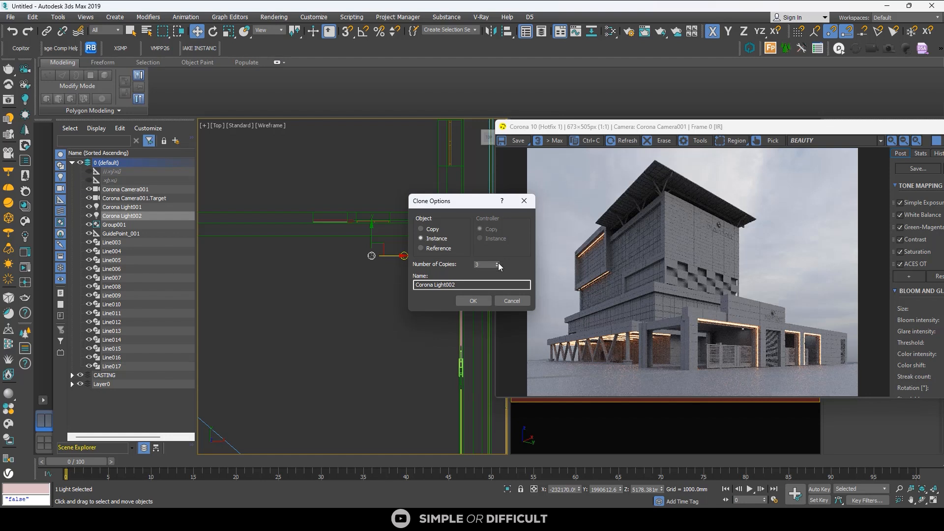
{"action": "left_click", "coordinate": [473, 301]}
Step: Add three more instances to complete a row of eight disk lights, and centre the row across the entrance bay
{"action": "scroll", "coordinate": [393, 261], "scroll_direction": "down", "scroll_amount": 3}
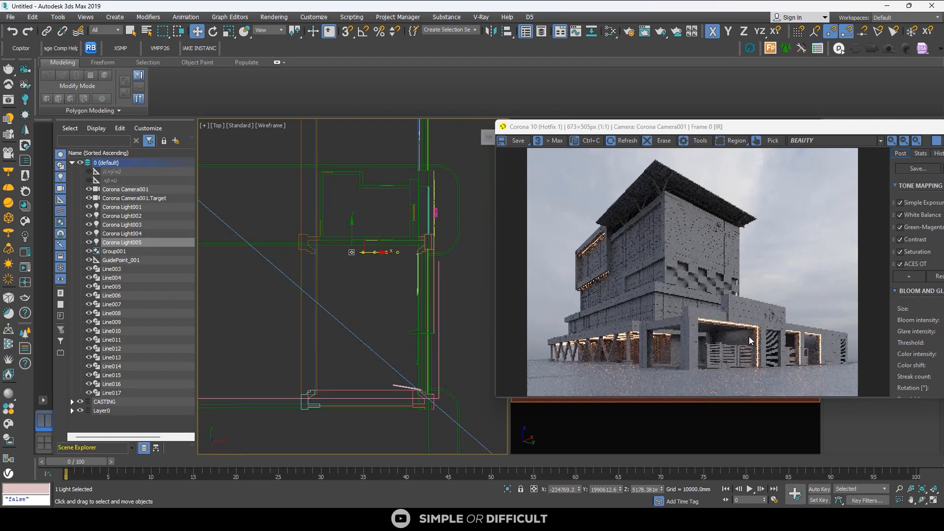
{"action": "scroll", "coordinate": [714, 335], "scroll_direction": "up", "scroll_amount": 2}
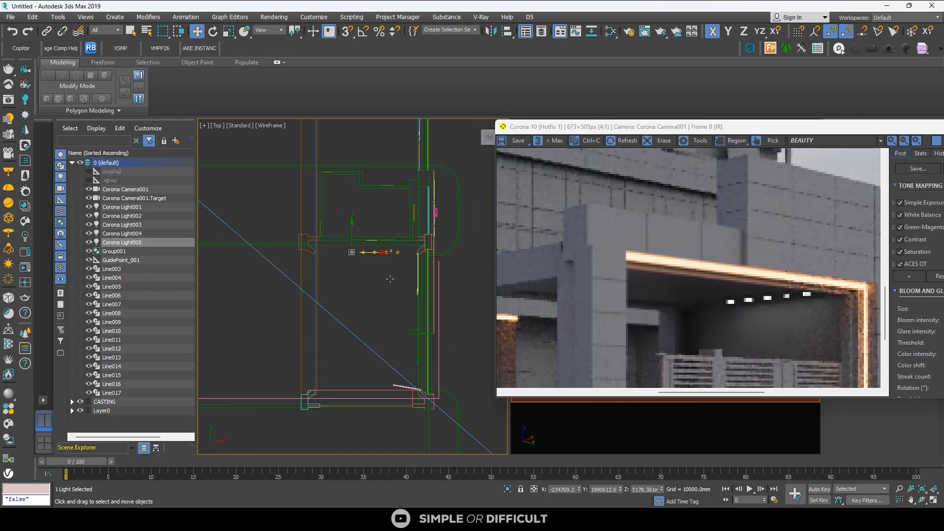
{"action": "scroll", "coordinate": [389, 248], "scroll_direction": "up", "scroll_amount": 2}
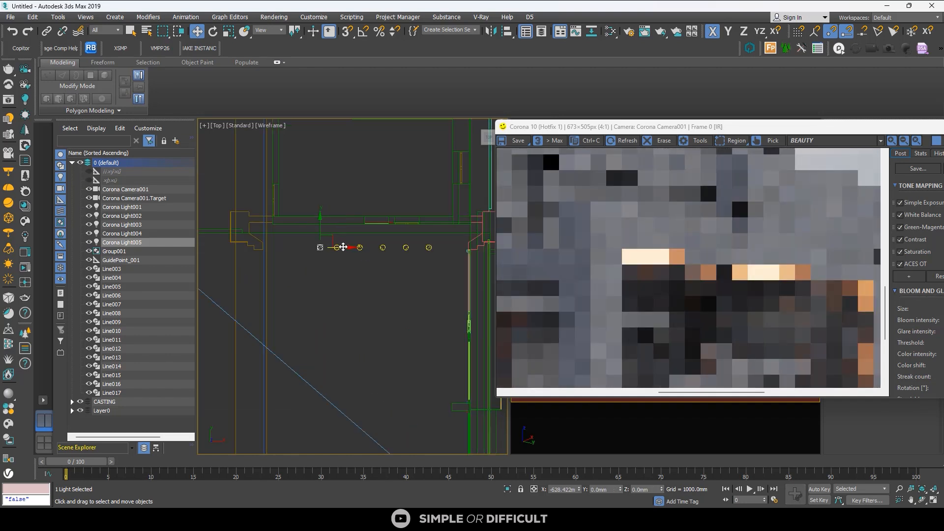
{"action": "left_click_drag", "start_coordinate": [360, 247], "coordinate": [337, 247], "text": "shift"}
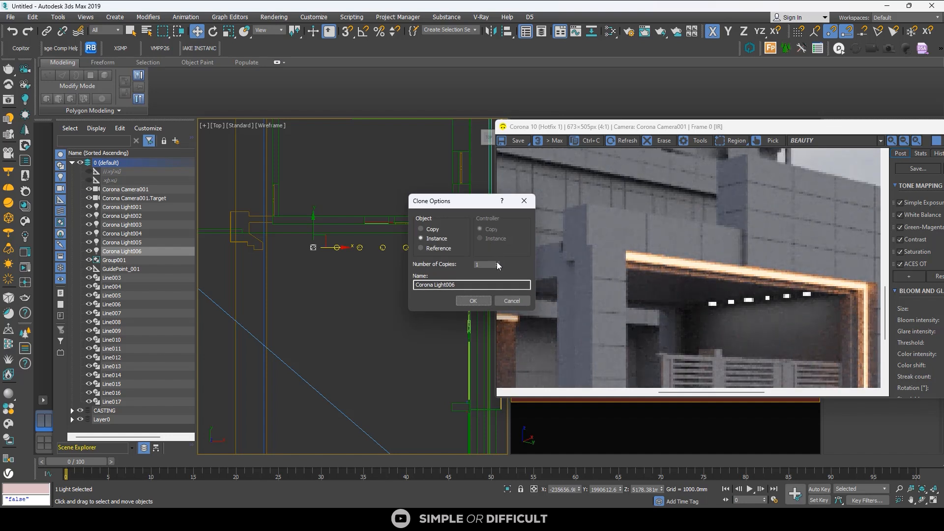
{"action": "left_click", "coordinate": [473, 301]}
{"action": "left_click_drag", "start_coordinate": [293, 260], "coordinate": [285, 263]}
{"action": "left_click_drag", "start_coordinate": [373, 248], "coordinate": [390, 249]}
Step: Clone the eight-light row along the Y axis as five instanced rows, plus one more closely spaced row at the front edge
{"action": "scroll", "coordinate": [388, 240], "scroll_direction": "down", "scroll_amount": 2}
{"action": "middle_click_drag", "start_coordinate": [388, 232], "coordinate": [380, 183]}
{"action": "left_click_drag", "start_coordinate": [377, 175], "coordinate": [372, 206], "text": "shift"}
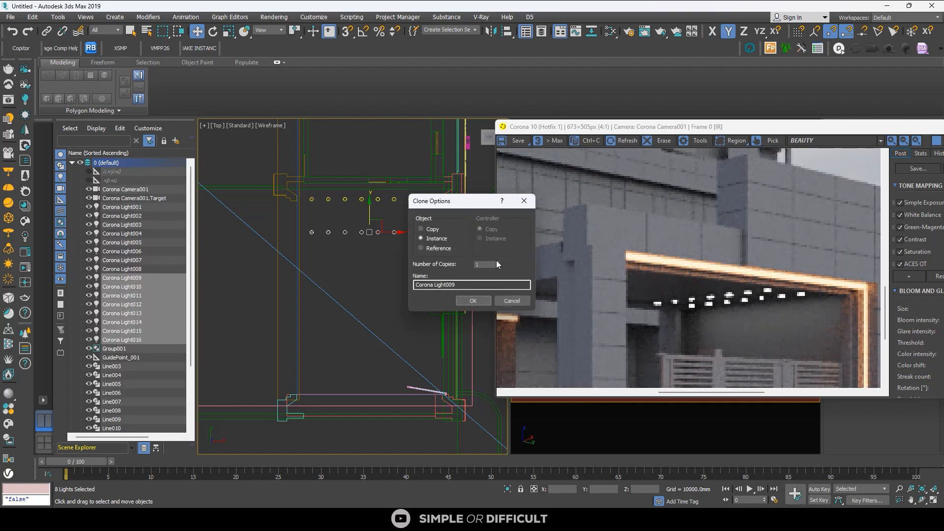
{"action": "left_click", "coordinate": [474, 301]}
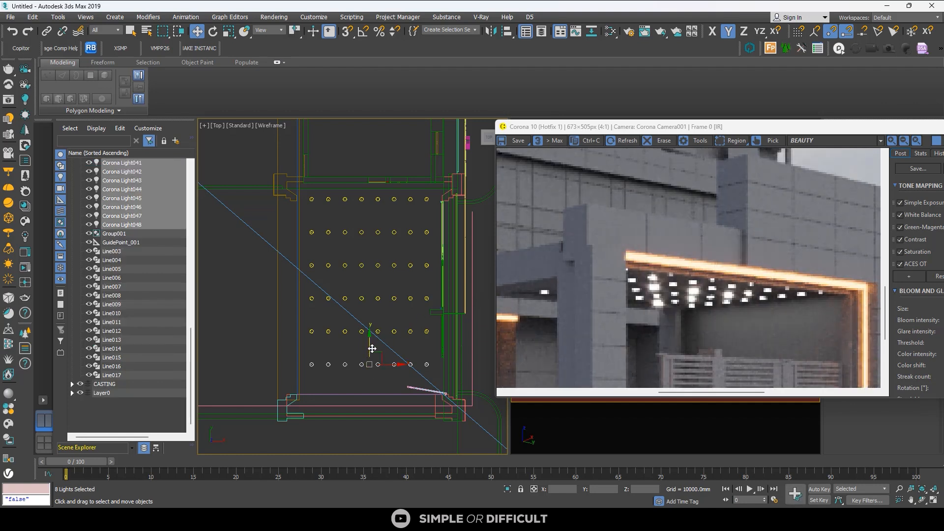
{"action": "left_click_drag", "start_coordinate": [370, 347], "coordinate": [369, 369], "text": "shift"}
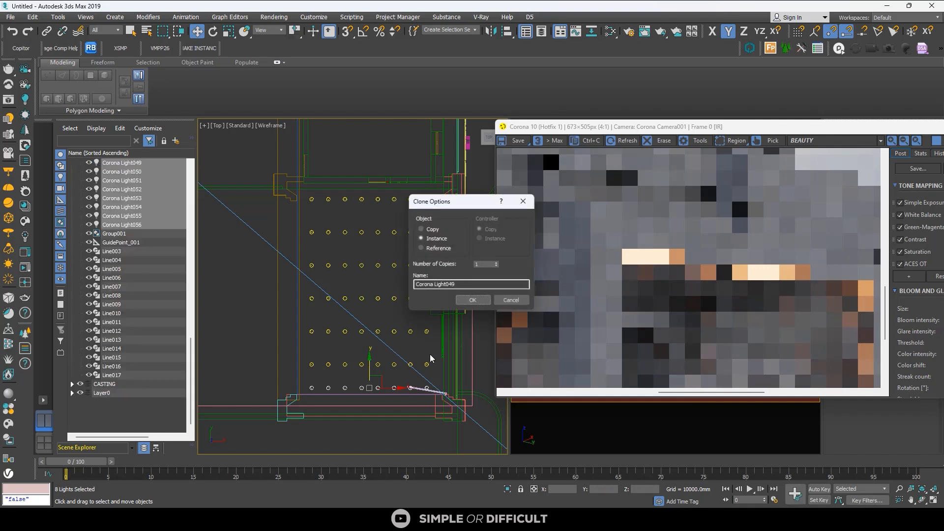
{"action": "left_click", "coordinate": [477, 301]}
{"action": "scroll", "coordinate": [553, 298], "scroll_direction": "down", "scroll_amount": 2}
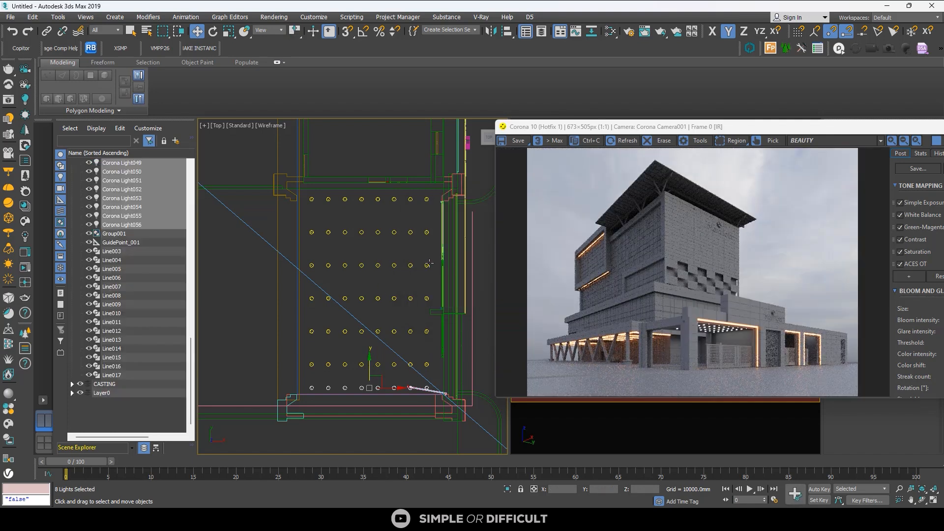
Step: Switch the canopy disk light's colour from direct input to Kelvin temperature and set it to 3600
{"action": "scroll", "coordinate": [474, 241], "scroll_direction": "up", "scroll_amount": 2}
{"action": "left_click", "coordinate": [407, 228]}
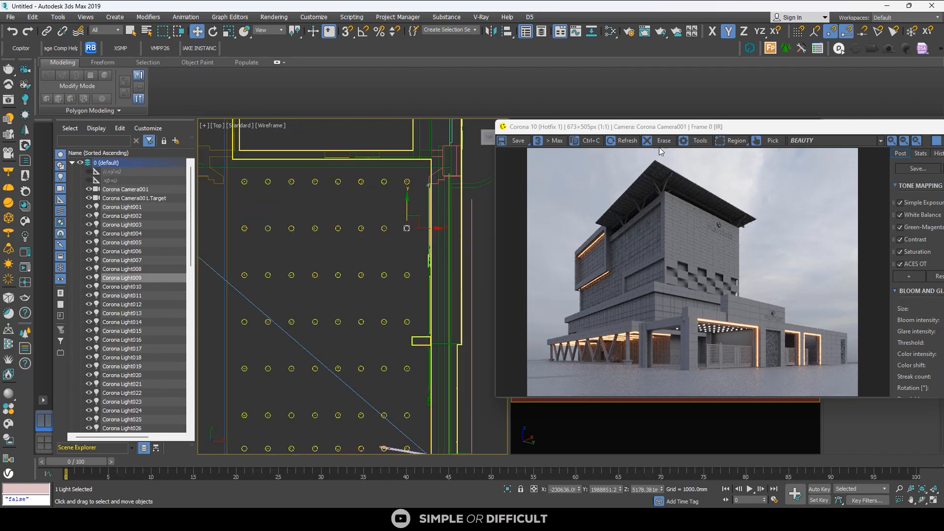
{"action": "left_click_drag", "start_coordinate": [709, 127], "coordinate": [393, 140]}
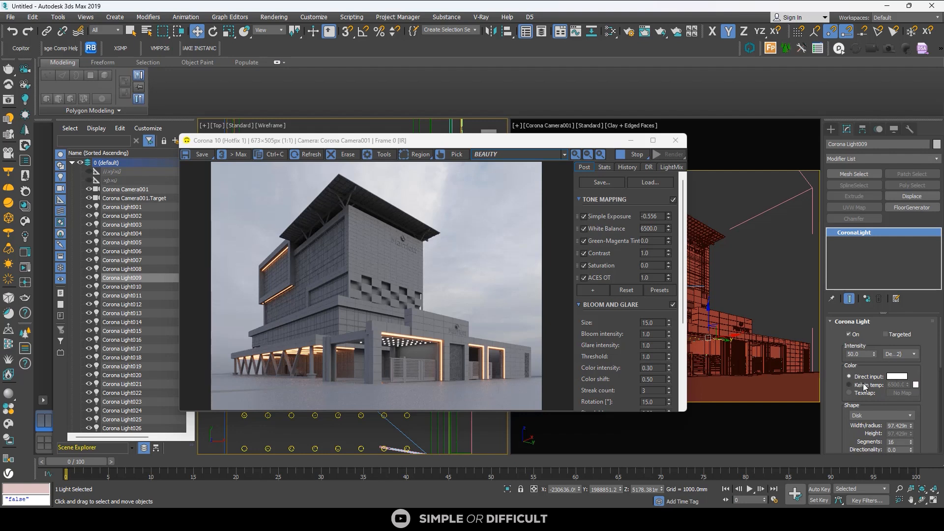
{"action": "left_click", "coordinate": [864, 387]}
{"action": "double_click", "coordinate": [896, 385]}
{"action": "type", "text": "3600"}
{"action": "key", "text": "Return"}
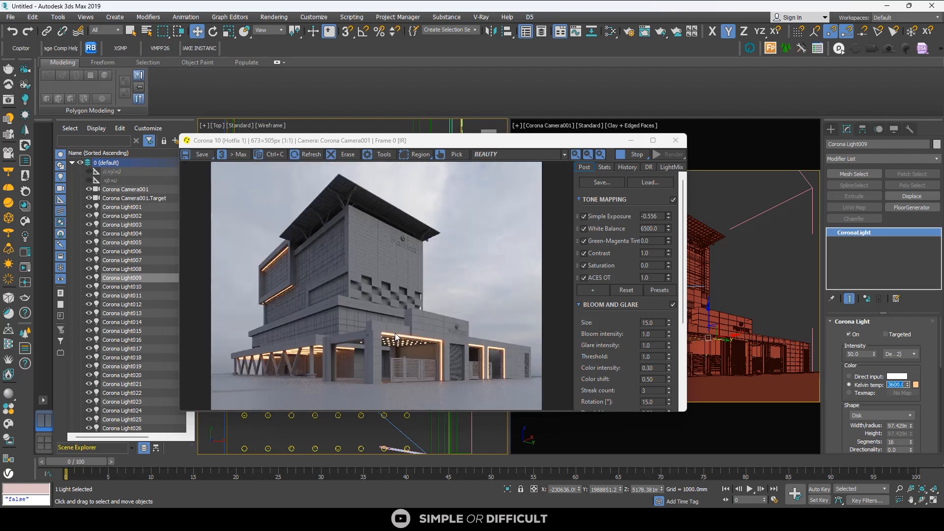
Step: Restart the interactive render and examine the street lamps around the building in the frame buffer
{"action": "left_click_drag", "start_coordinate": [421, 144], "coordinate": [578, 119]}
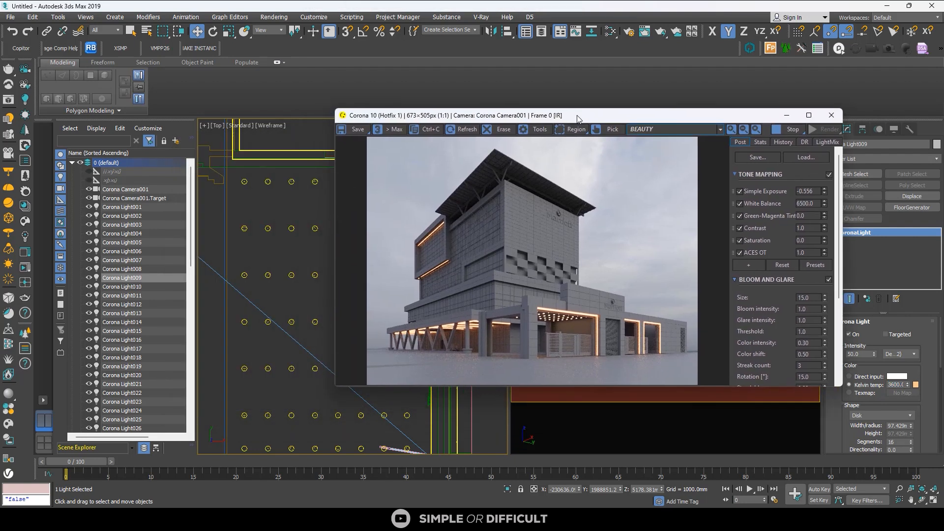
{"action": "left_click_drag", "start_coordinate": [402, 120], "coordinate": [499, 119]}
{"action": "scroll", "coordinate": [279, 225], "scroll_direction": "down", "scroll_amount": 5}
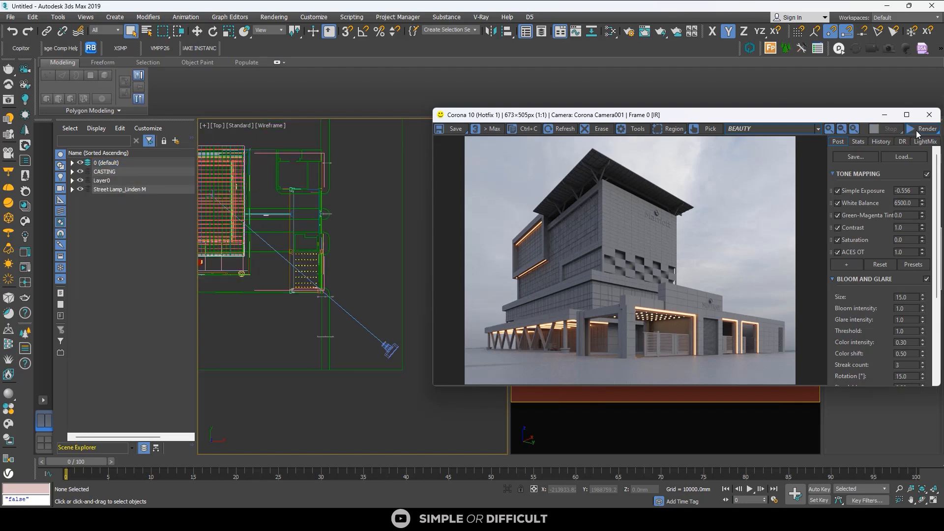
{"action": "left_click", "coordinate": [919, 130]}
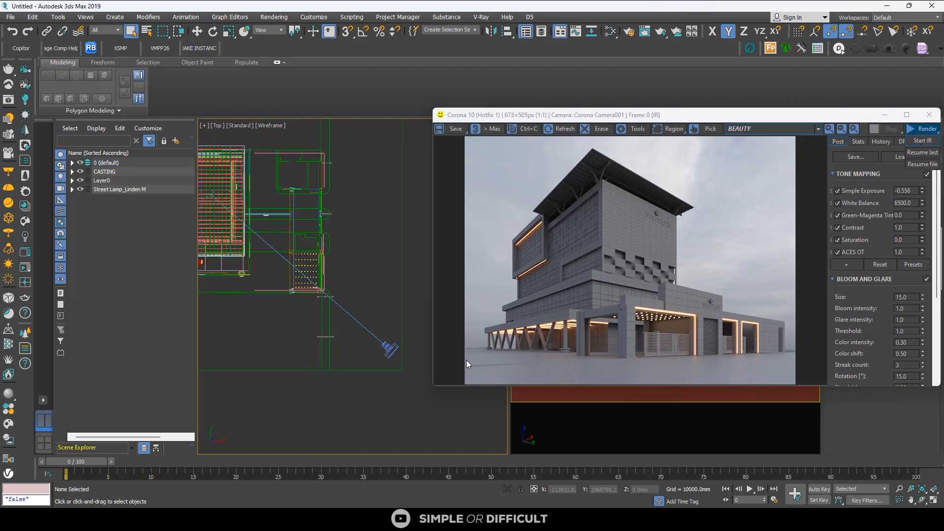
{"action": "left_click", "coordinate": [375, 344]}
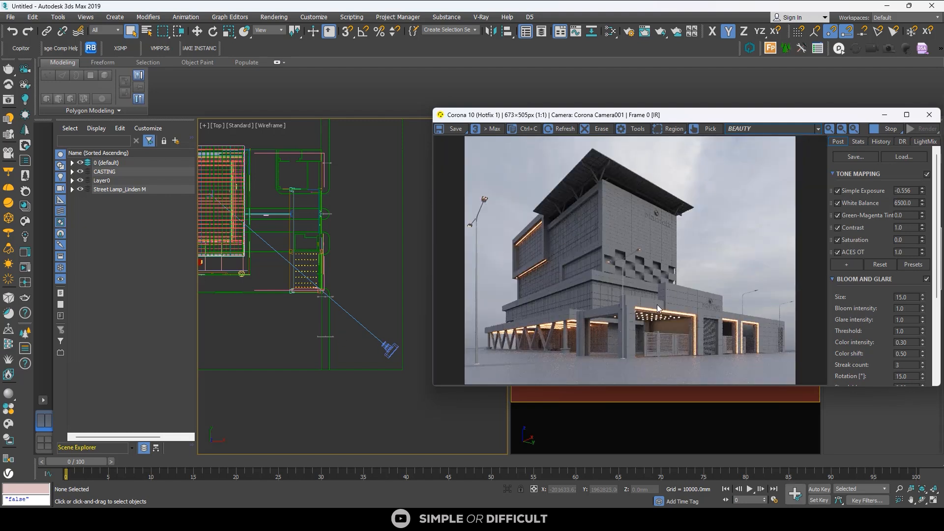
{"action": "scroll", "coordinate": [484, 200], "scroll_direction": "up", "scroll_amount": 3}
{"action": "scroll", "coordinate": [467, 187], "scroll_direction": "down", "scroll_amount": 3}
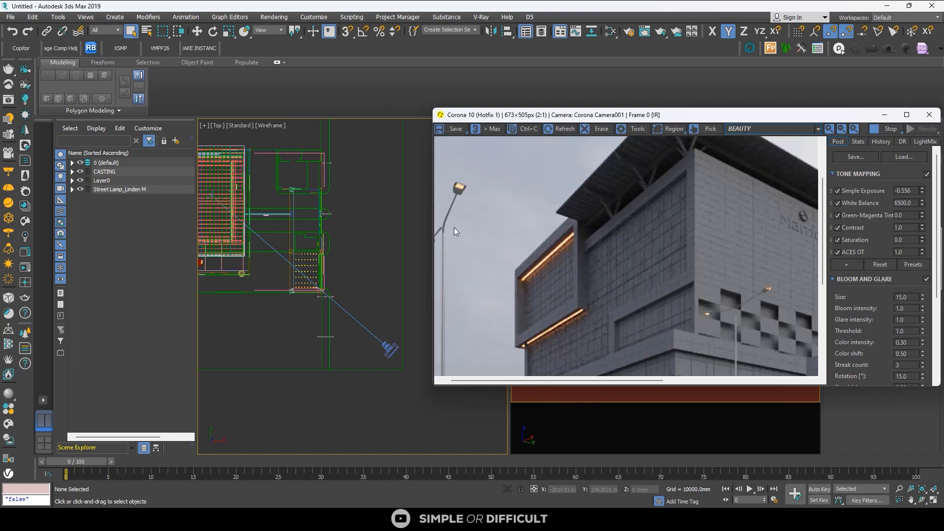
{"action": "scroll", "coordinate": [479, 359], "scroll_direction": "up", "scroll_amount": 3}
{"action": "scroll", "coordinate": [491, 344], "scroll_direction": "down", "scroll_amount": 3}
{"action": "scroll", "coordinate": [482, 198], "scroll_direction": "up", "scroll_amount": 3}
{"action": "scroll", "coordinate": [484, 199], "scroll_direction": "down", "scroll_amount": 3}
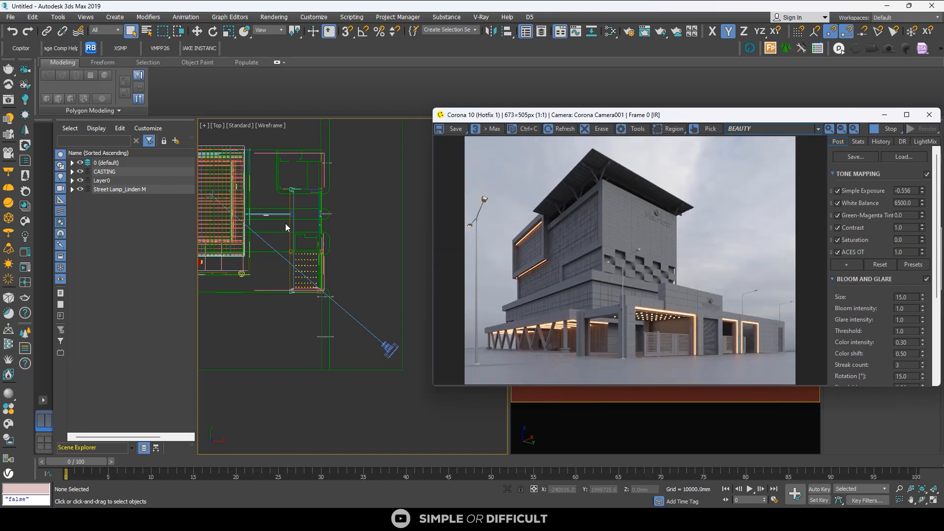
Step: Draw a rectangle-shaped Corona light, about 204 by 171 mm, over the street lamp's head in the top view
{"action": "scroll", "coordinate": [339, 335], "scroll_direction": "up", "scroll_amount": 10}
{"action": "middle_click_drag", "start_coordinate": [329, 331], "coordinate": [343, 331]}
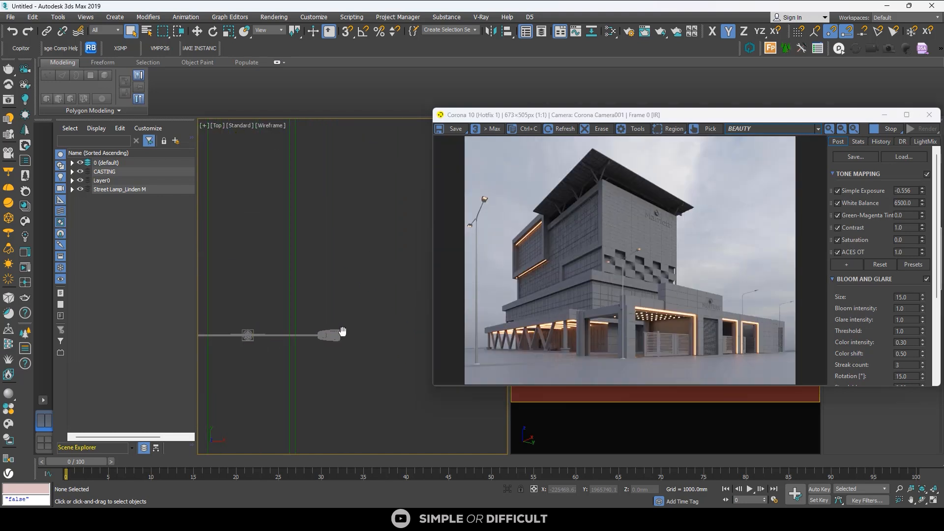
{"action": "left_click_drag", "start_coordinate": [741, 121], "coordinate": [604, 98]}
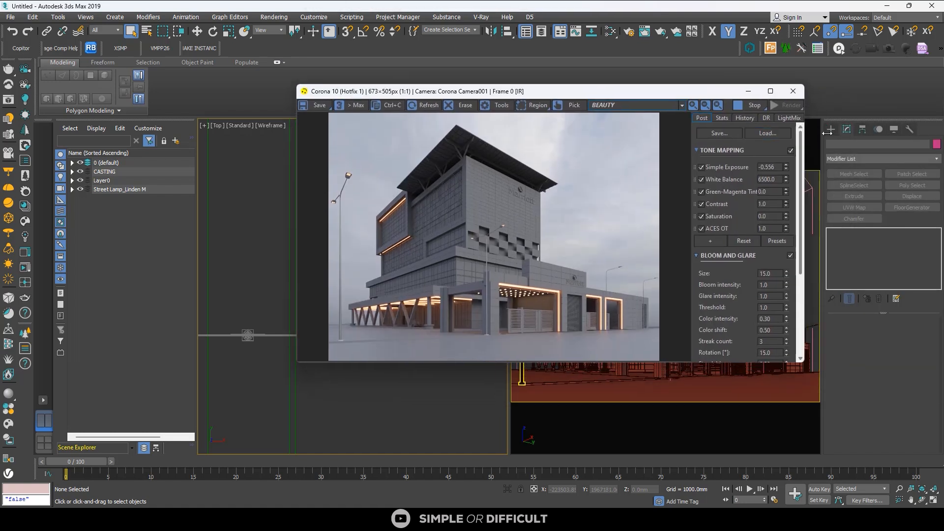
{"action": "left_click", "coordinate": [862, 189]}
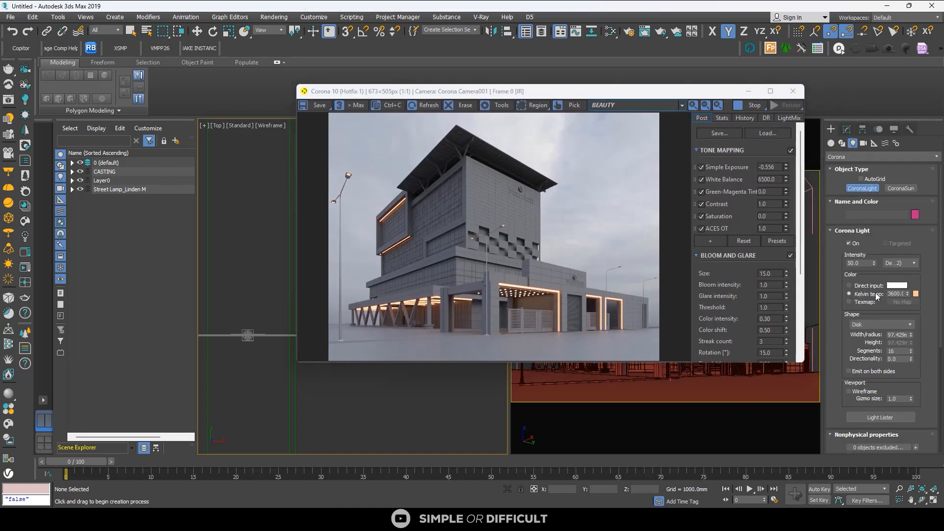
{"action": "left_click", "coordinate": [871, 324]}
{"action": "left_click", "coordinate": [875, 340]}
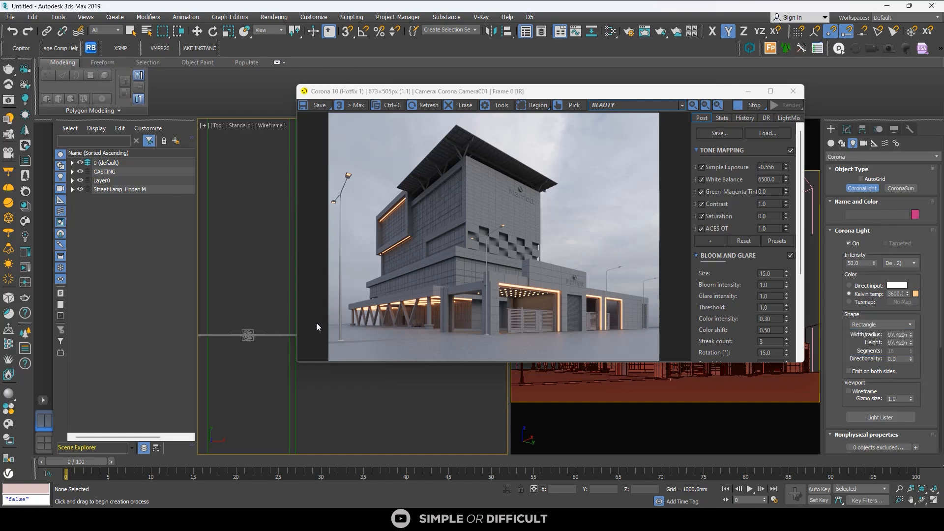
{"action": "scroll", "coordinate": [259, 335], "scroll_direction": "up", "scroll_amount": 5}
{"action": "scroll", "coordinate": [259, 335], "scroll_direction": "up", "scroll_amount": 3}
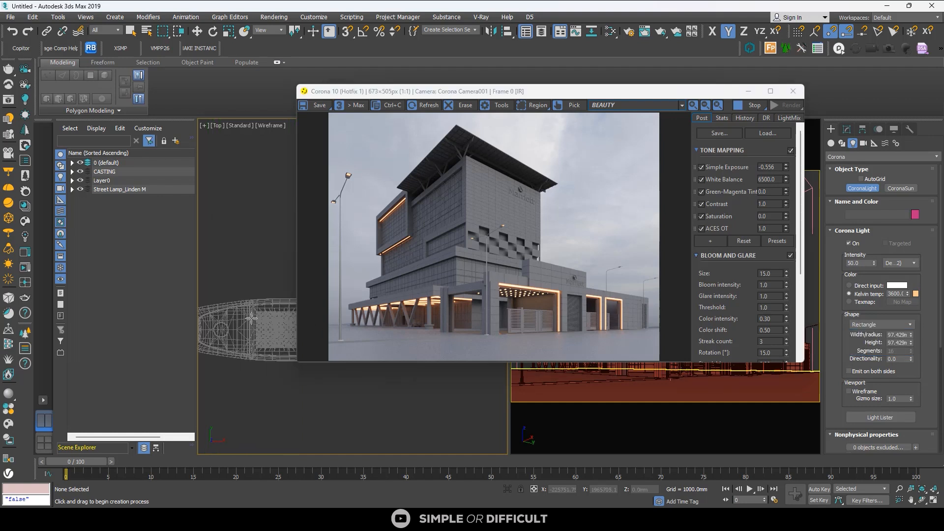
{"action": "left_click_drag", "start_coordinate": [227, 295], "coordinate": [271, 331]}
Step: Raise the new rectangle light along the Z axis to the height of the street lamp's head
{"action": "scroll", "coordinate": [280, 294], "scroll_direction": "down", "scroll_amount": 5}
{"action": "middle_click_drag", "start_coordinate": [279, 294], "coordinate": [265, 241], "text": "alt"}
{"action": "scroll", "coordinate": [266, 241], "scroll_direction": "down", "scroll_amount": 8}
{"action": "left_click", "coordinate": [197, 30]}
{"action": "left_click_drag", "start_coordinate": [418, 91], "coordinate": [523, 100]}
{"action": "left_click_drag", "start_coordinate": [264, 223], "coordinate": [264, 163]}
{"action": "scroll", "coordinate": [280, 174], "scroll_direction": "up", "scroll_amount": 5}
{"action": "scroll", "coordinate": [280, 175], "scroll_direction": "up", "scroll_amount": 3}
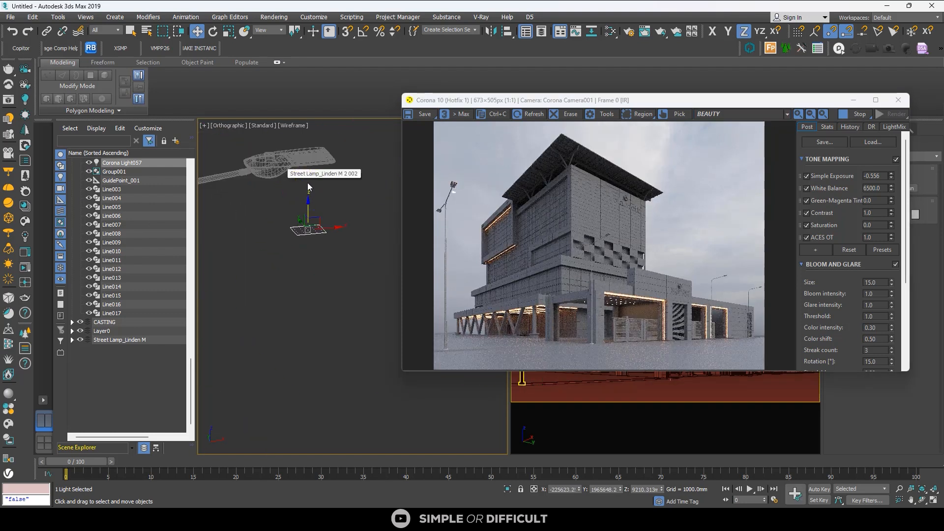
{"action": "left_click_drag", "start_coordinate": [308, 198], "coordinate": [309, 136]}
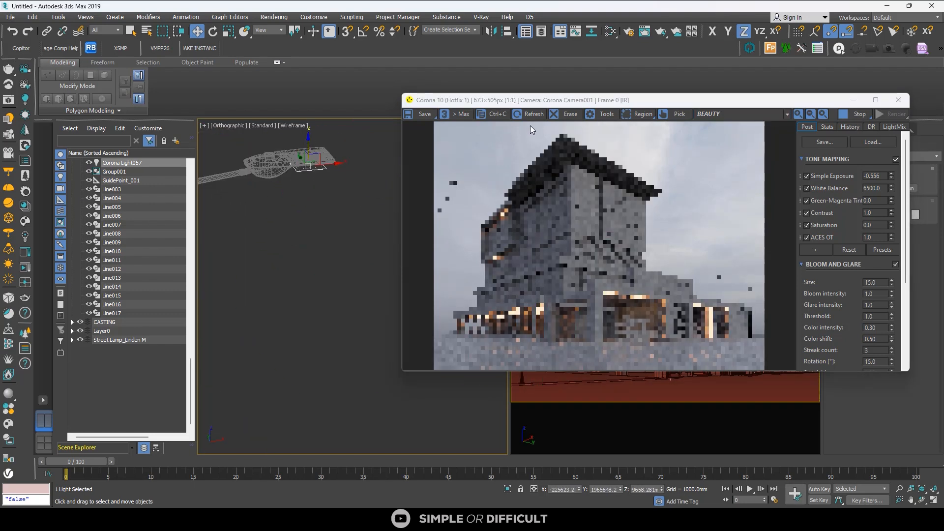
Step: Fine-tune the rectangle light's height in the front view so it sits just beneath the lamp head
{"action": "left_click_drag", "start_coordinate": [539, 103], "coordinate": [605, 174]}
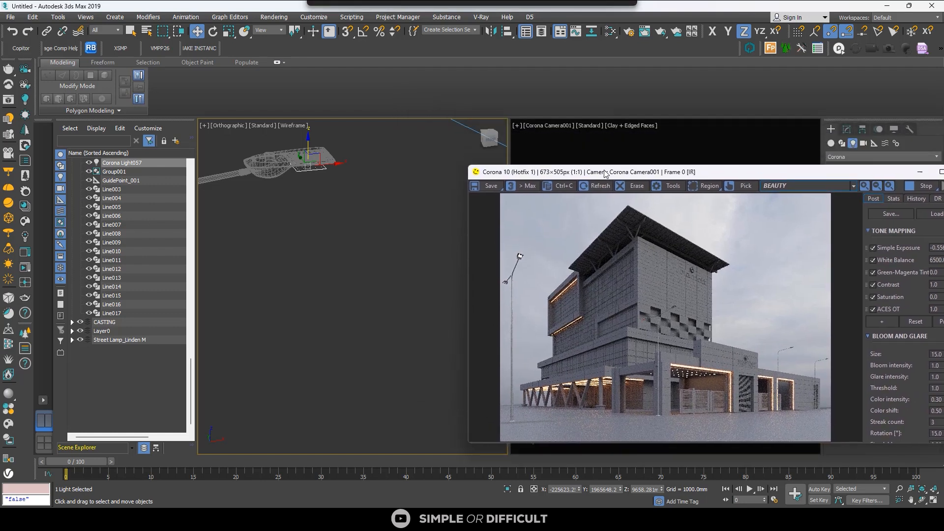
{"action": "scroll", "coordinate": [396, 250], "scroll_direction": "up", "scroll_amount": 5}
{"action": "scroll", "coordinate": [327, 186], "scroll_direction": "down", "scroll_amount": 5}
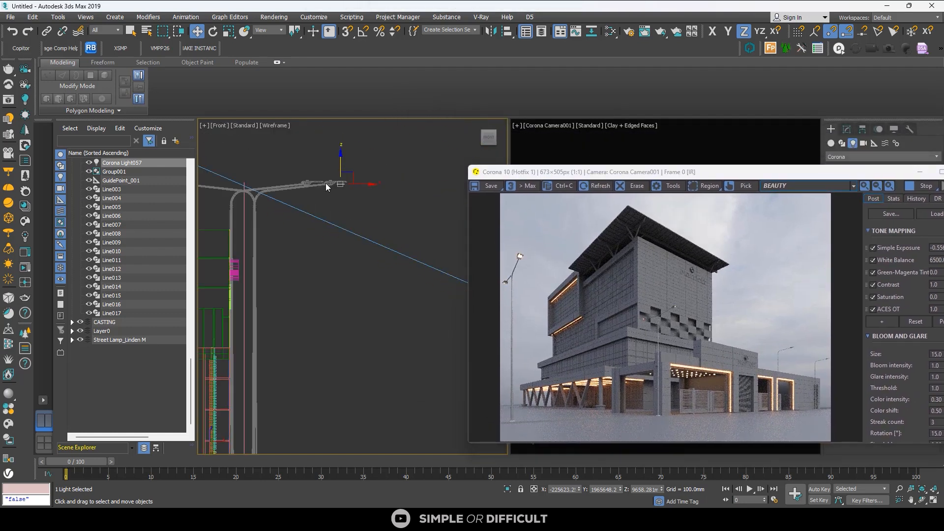
{"action": "key", "text": "f"}
{"action": "scroll", "coordinate": [341, 329], "scroll_direction": "up", "scroll_amount": 2}
{"action": "left_click_drag", "start_coordinate": [347, 342], "coordinate": [348, 315]}
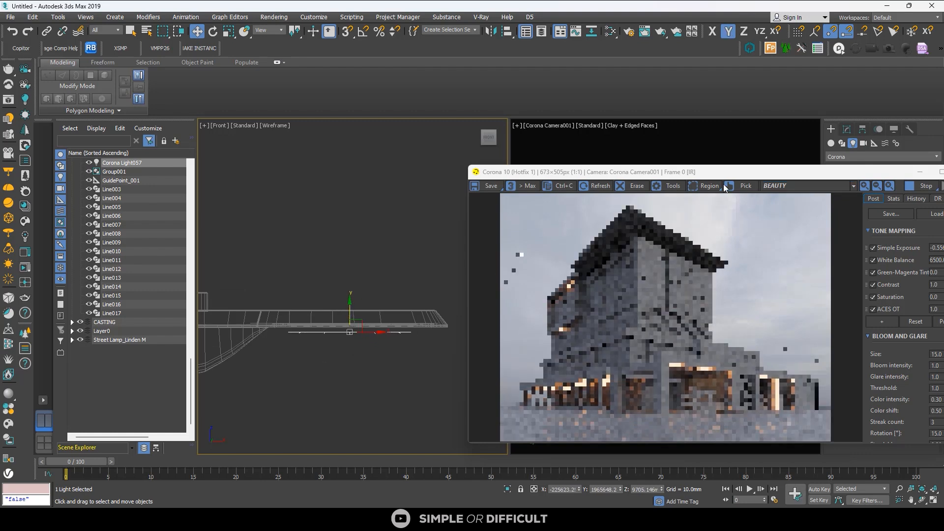
Step: Turn off direct, reflection and refraction visibility and the occlusion of other lights for the street lamp light
{"action": "left_click_drag", "start_coordinate": [725, 172], "coordinate": [595, 98]}
{"action": "left_click", "coordinate": [849, 129]}
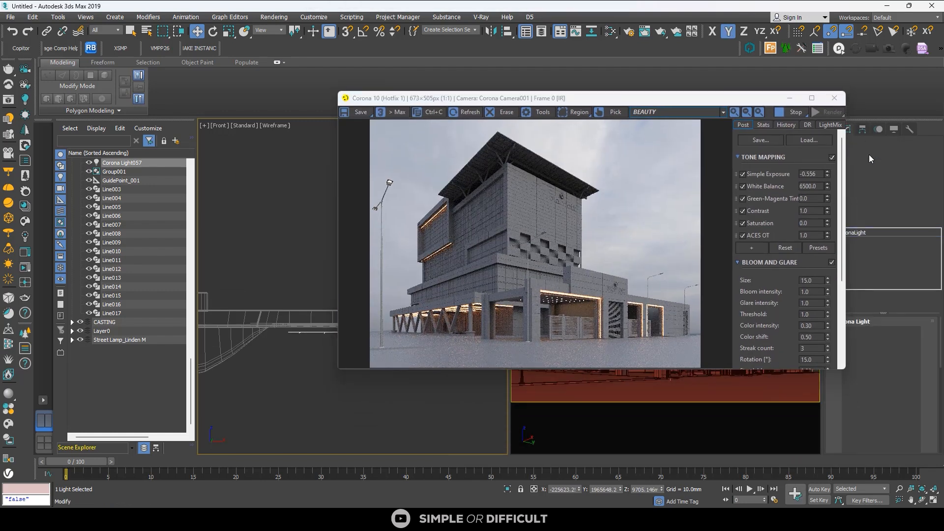
{"action": "scroll", "coordinate": [919, 429], "scroll_direction": "down", "scroll_amount": 10}
{"action": "scroll", "coordinate": [919, 429], "scroll_direction": "down", "scroll_amount": 1}
{"action": "left_click", "coordinate": [883, 408]}
{"action": "left_click", "coordinate": [884, 417]}
{"action": "left_click", "coordinate": [884, 424]}
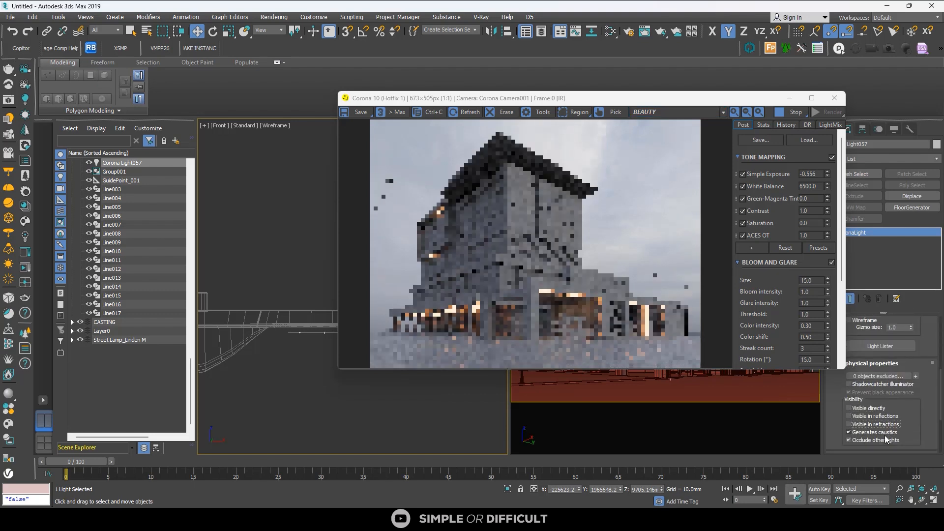
{"action": "left_click", "coordinate": [885, 438]}
Step: Load the Real-IES_bold.ies profile into the street lamp light
{"action": "scroll", "coordinate": [904, 403], "scroll_direction": "down", "scroll_amount": 6}
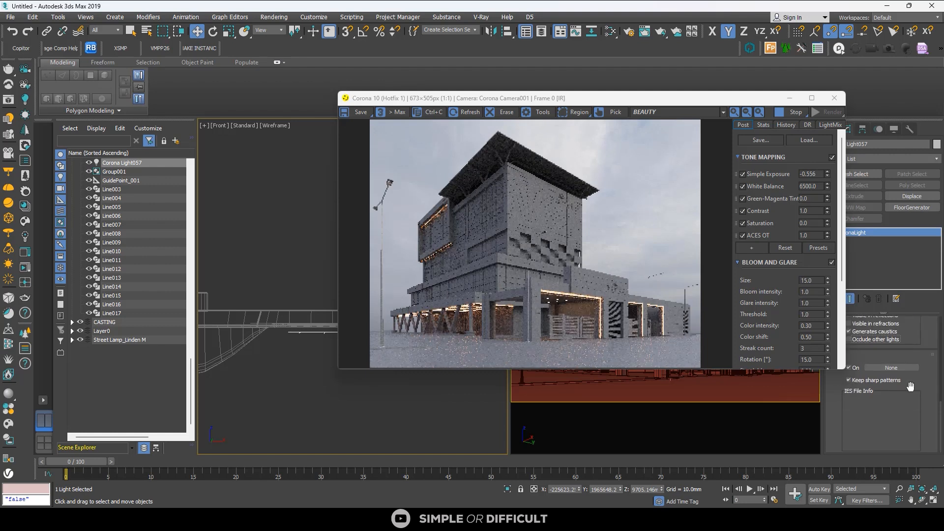
{"action": "left_click", "coordinate": [890, 367]}
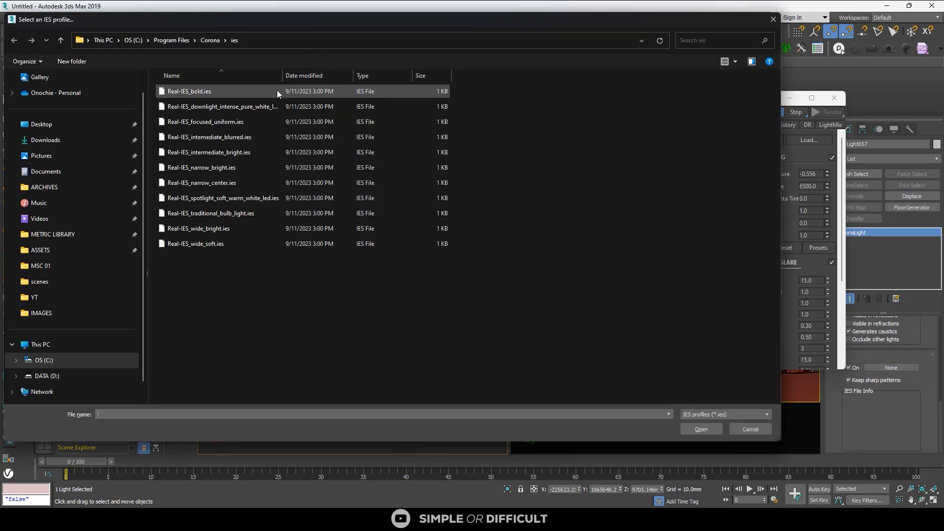
{"action": "left_click", "coordinate": [230, 94]}
{"action": "left_click", "coordinate": [709, 428]}
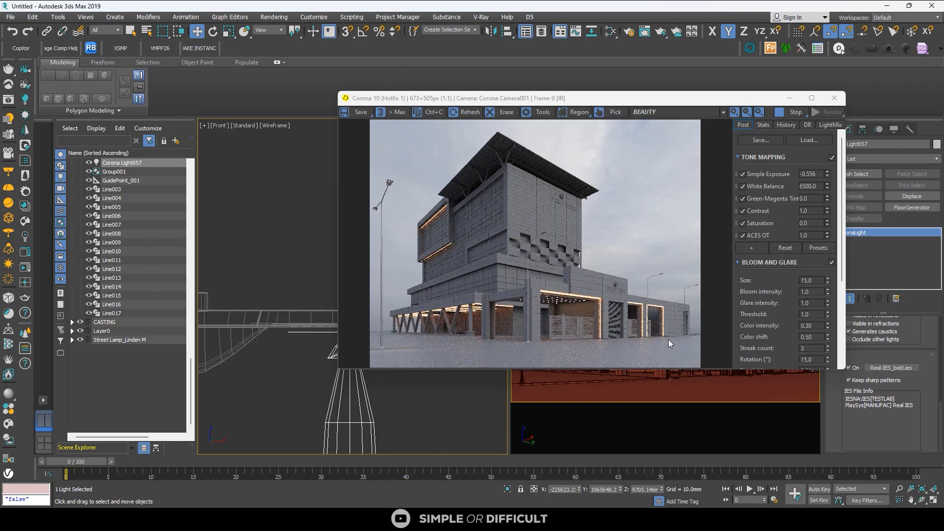
Step: Try an intensity of 300 on the street lamp light and raise it to 500
{"action": "scroll", "coordinate": [892, 340], "scroll_direction": "up", "scroll_amount": 5}
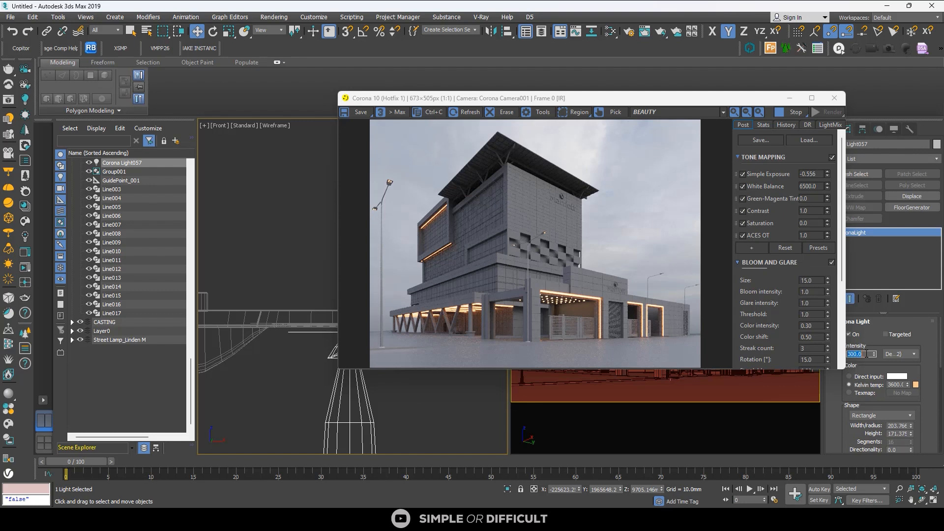
{"action": "scroll", "coordinate": [382, 179], "scroll_direction": "up", "scroll_amount": 2}
{"action": "scroll", "coordinate": [382, 179], "scroll_direction": "down", "scroll_amount": 2}
{"action": "scroll", "coordinate": [258, 252], "scroll_direction": "down", "scroll_amount": 2}
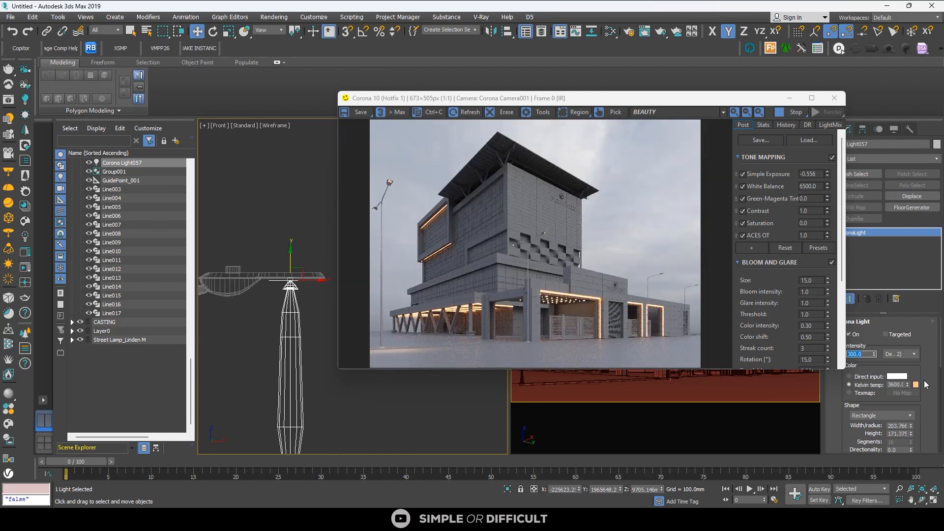
{"action": "type", "text": "0"}
{"action": "key", "text": "Return"}
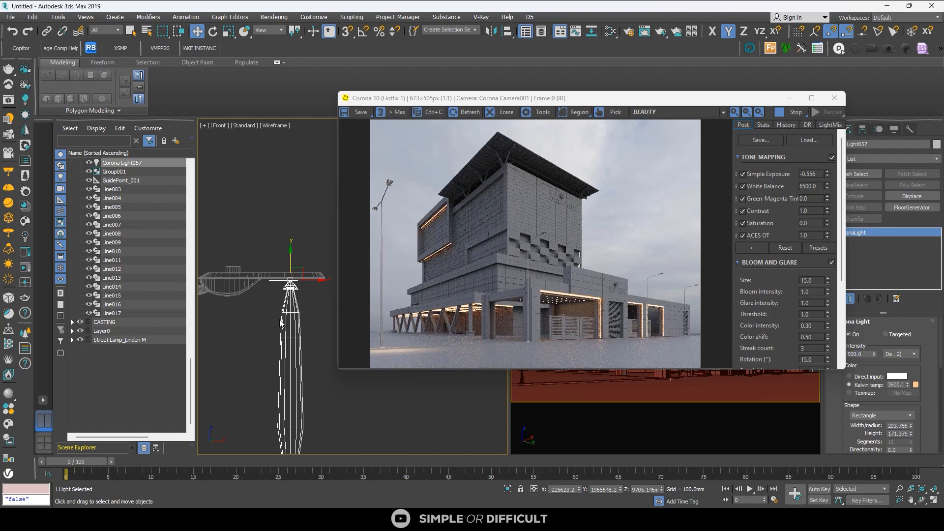
Step: Clone the light along the X axis as one instance and centre it under the lamp's opposite head
{"action": "key", "text": "t"}
{"action": "left_click_drag", "start_coordinate": [577, 104], "coordinate": [761, 140]}
{"action": "scroll", "coordinate": [310, 306], "scroll_direction": "up", "scroll_amount": 5}
{"action": "scroll", "coordinate": [356, 319], "scroll_direction": "up", "scroll_amount": 3}
{"action": "left_click_drag", "start_coordinate": [392, 341], "coordinate": [338, 342], "text": "shift"}
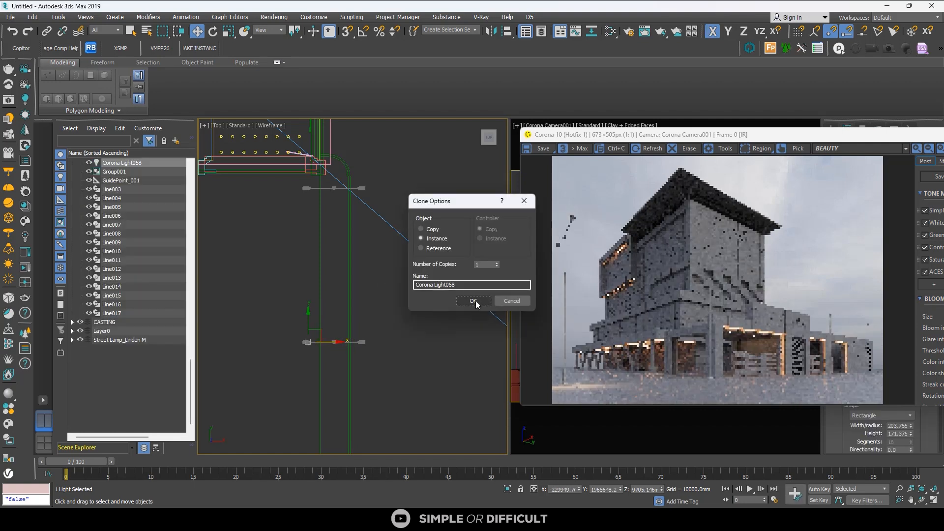
{"action": "left_click", "coordinate": [473, 300]}
{"action": "scroll", "coordinate": [304, 324], "scroll_direction": "up", "scroll_amount": 4}
{"action": "scroll", "coordinate": [295, 318], "scroll_direction": "up", "scroll_amount": 5}
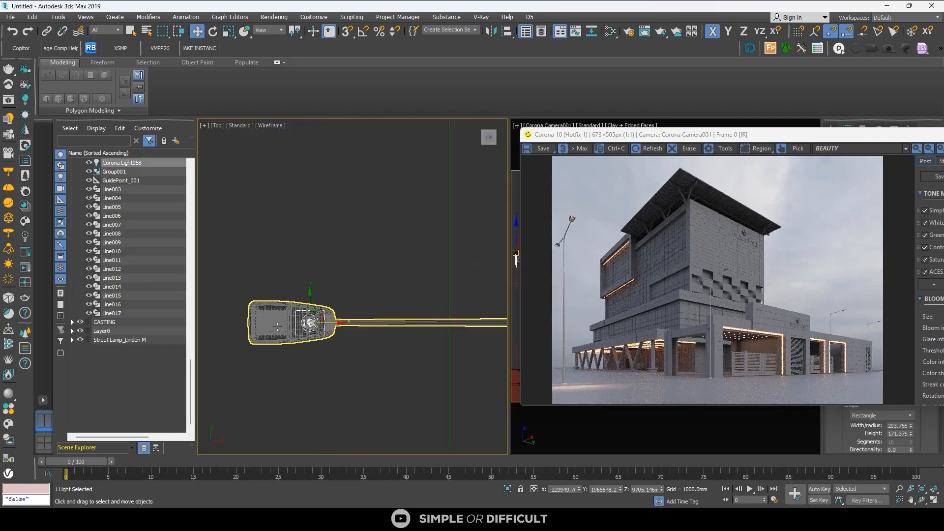
{"action": "left_click_drag", "start_coordinate": [328, 323], "coordinate": [299, 324]}
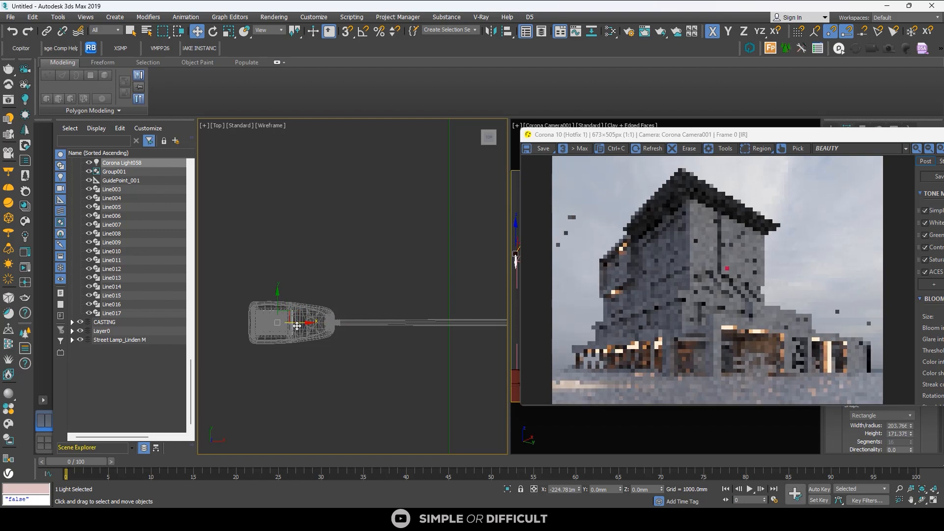
Step: Clone the two lights of the double-headed street lamp along the Y axis as instances onto the next double-headed lamp
{"action": "scroll", "coordinate": [285, 329], "scroll_direction": "down", "scroll_amount": 4}
{"action": "scroll", "coordinate": [424, 349], "scroll_direction": "down", "scroll_amount": 3}
{"action": "middle_click_drag", "start_coordinate": [424, 349], "coordinate": [453, 318], "text": "alt"}
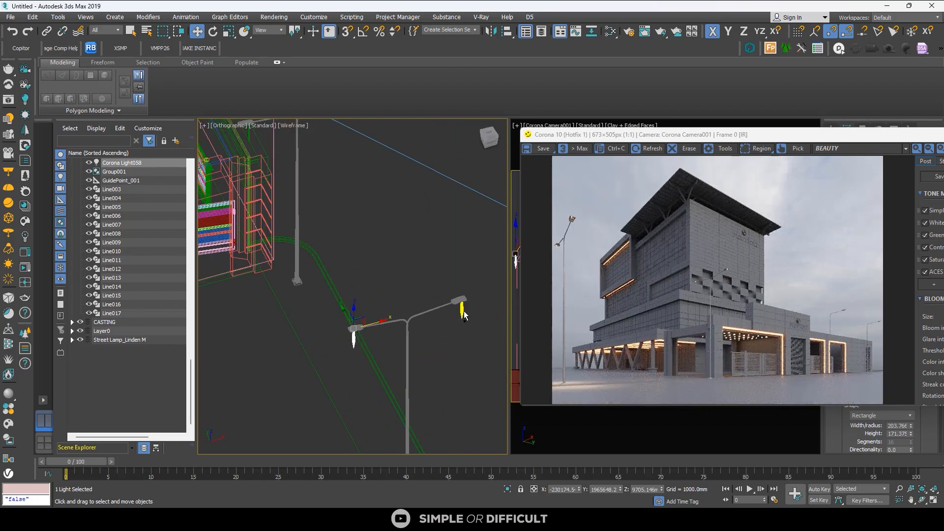
{"action": "scroll", "coordinate": [461, 316], "scroll_direction": "up", "scroll_amount": 8}
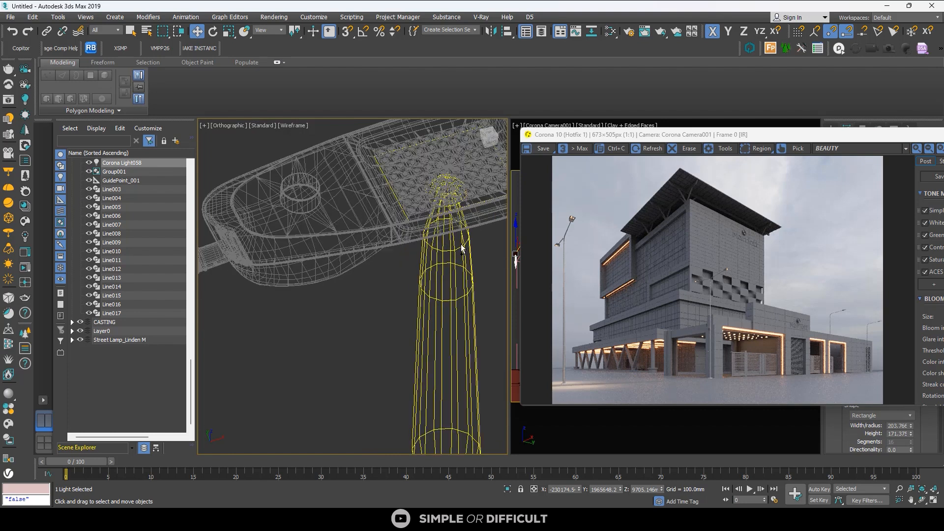
{"action": "scroll", "coordinate": [462, 248], "scroll_direction": "down", "scroll_amount": 8}
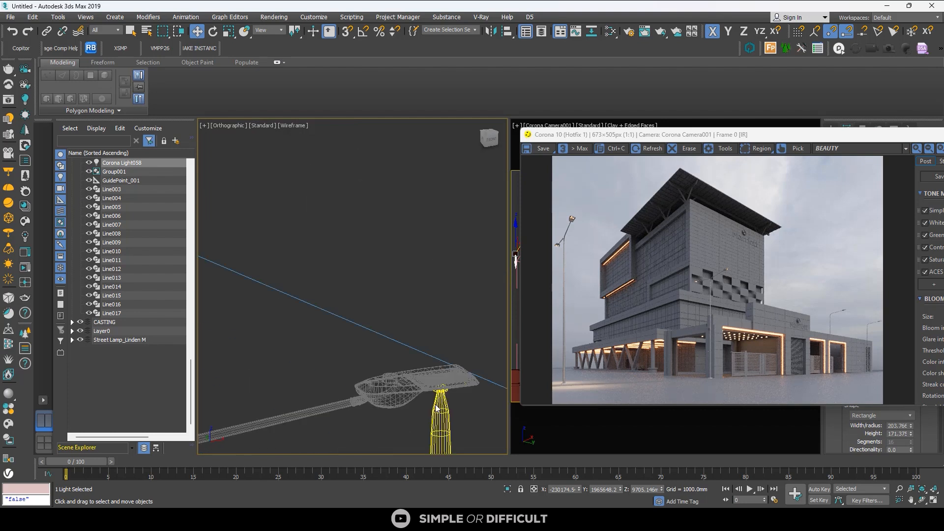
{"action": "scroll", "coordinate": [435, 406], "scroll_direction": "up", "scroll_amount": 10}
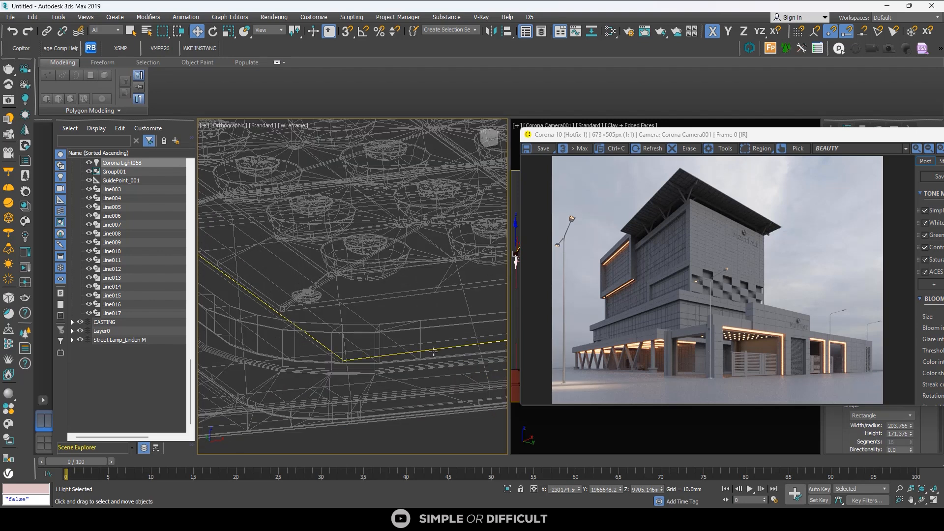
{"action": "left_click", "coordinate": [437, 352], "text": "ctrl"}
{"action": "scroll", "coordinate": [431, 352], "scroll_direction": "down", "scroll_amount": 8}
{"action": "key", "text": "t"}
{"action": "scroll", "coordinate": [431, 352], "scroll_direction": "down", "scroll_amount": 4}
{"action": "scroll", "coordinate": [431, 352], "scroll_direction": "down", "scroll_amount": 2}
{"action": "scroll", "coordinate": [431, 339], "scroll_direction": "up", "scroll_amount": 7}
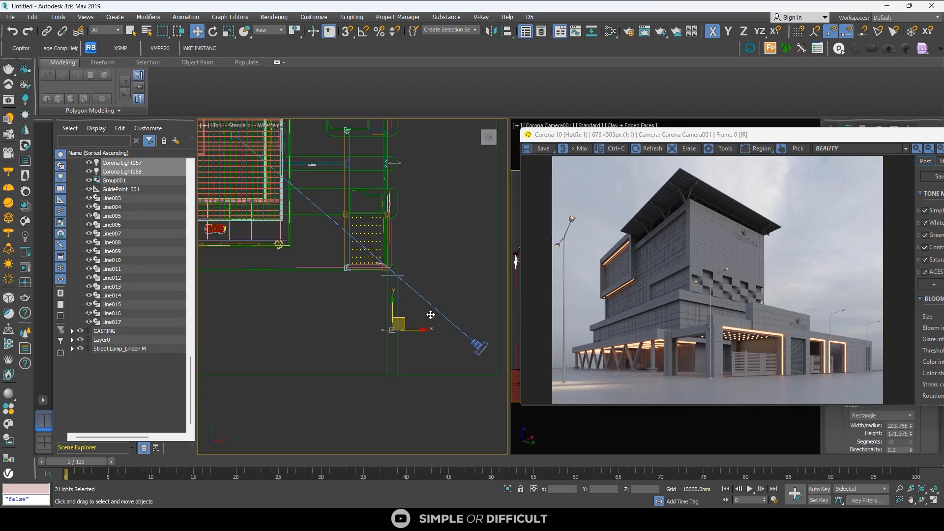
{"action": "scroll", "coordinate": [413, 310], "scroll_direction": "up", "scroll_amount": 3}
{"action": "left_click_drag", "start_coordinate": [370, 328], "coordinate": [381, 219]}
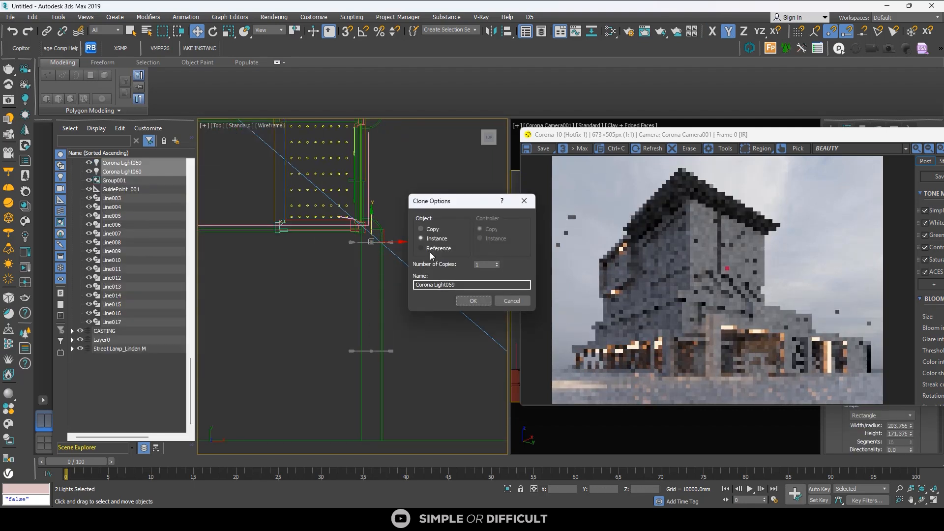
{"action": "left_click", "coordinate": [472, 300]}
{"action": "scroll", "coordinate": [424, 265], "scroll_direction": "up", "scroll_amount": 5}
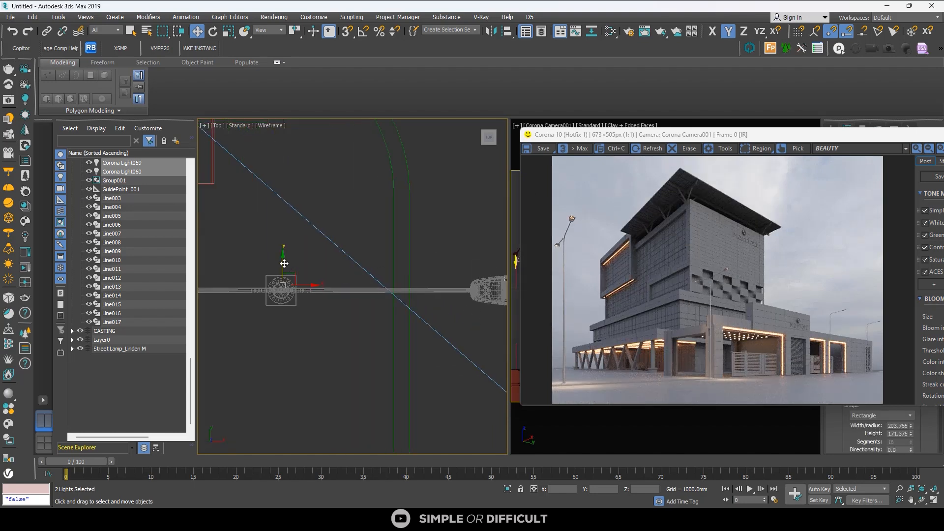
Step: Clone one street lamp light to the nearest single-headed lamp along the road and centre it under the lamp head
{"action": "scroll", "coordinate": [347, 275], "scroll_direction": "down", "scroll_amount": 4}
{"action": "scroll", "coordinate": [346, 275], "scroll_direction": "down", "scroll_amount": 2}
{"action": "scroll", "coordinate": [346, 275], "scroll_direction": "up", "scroll_amount": 2}
{"action": "left_click_drag", "start_coordinate": [342, 306], "coordinate": [357, 160], "text": "alt"}
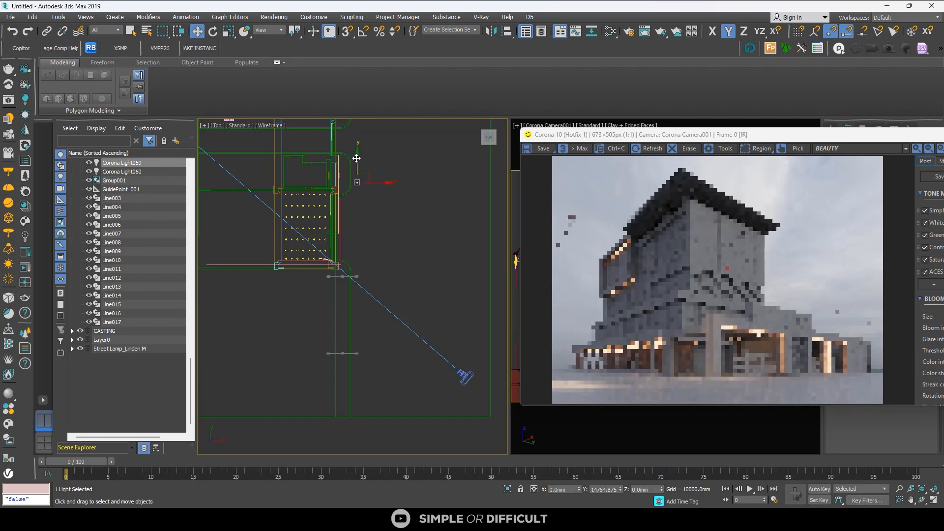
{"action": "left_click", "coordinate": [473, 299]}
{"action": "middle_click_drag", "start_coordinate": [370, 300], "coordinate": [382, 426]}
{"action": "scroll", "coordinate": [385, 290], "scroll_direction": "up", "scroll_amount": 3}
{"action": "left_click_drag", "start_coordinate": [365, 302], "coordinate": [358, 177]}
{"action": "scroll", "coordinate": [344, 192], "scroll_direction": "up", "scroll_amount": 5}
{"action": "middle_click_drag", "start_coordinate": [356, 200], "coordinate": [422, 237]}
{"action": "scroll", "coordinate": [394, 242], "scroll_direction": "up", "scroll_amount": 3}
{"action": "left_click_drag", "start_coordinate": [397, 242], "coordinate": [388, 261]}
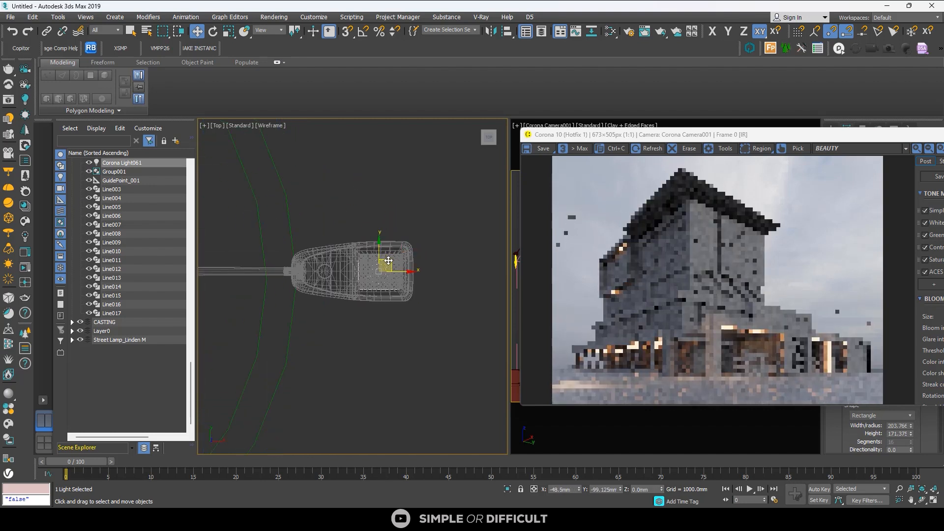
Step: Clone that light along the Y axis to the farthest single-headed lamp, align it with the lamp head, and clear the selection
{"action": "scroll", "coordinate": [389, 260], "scroll_direction": "down", "scroll_amount": 9}
{"action": "middle_click_drag", "start_coordinate": [389, 263], "coordinate": [393, 378]}
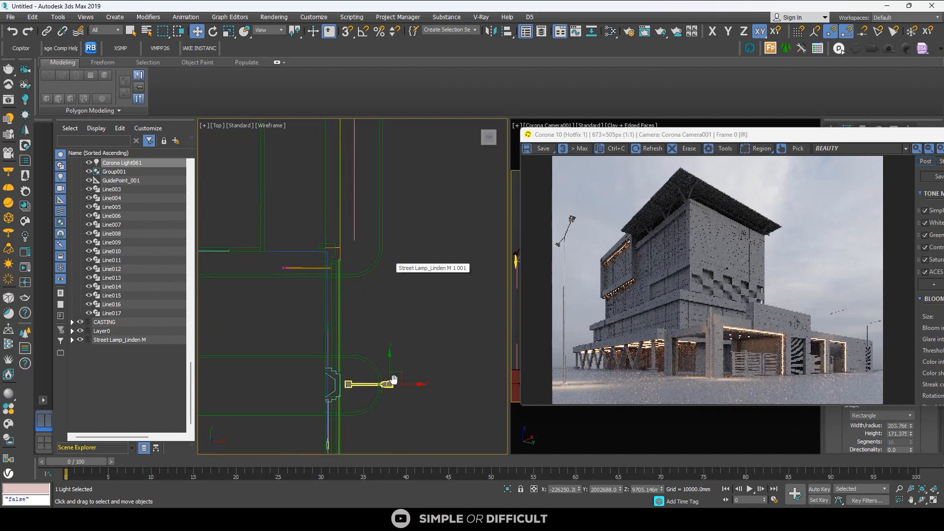
{"action": "scroll", "coordinate": [393, 366], "scroll_direction": "down", "scroll_amount": 3}
{"action": "left_click_drag", "start_coordinate": [392, 349], "coordinate": [391, 213]}
{"action": "left_click", "coordinate": [475, 298]}
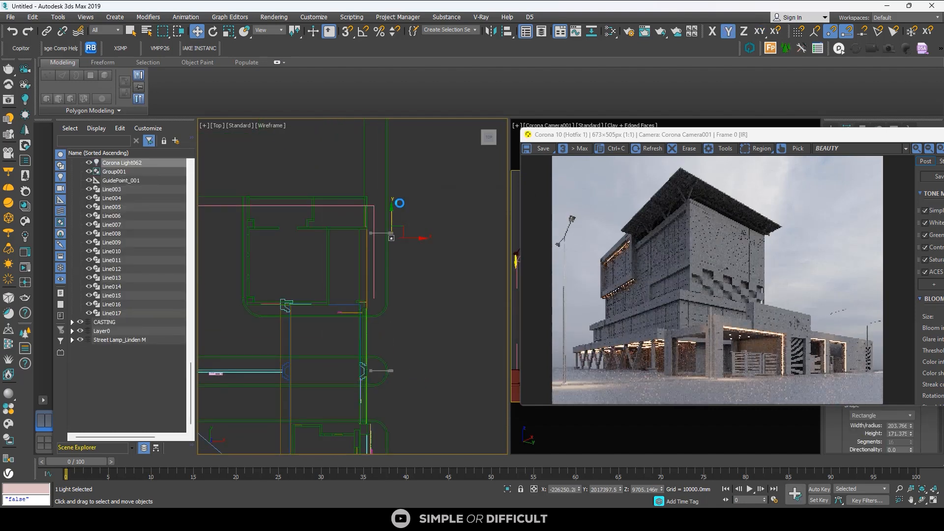
{"action": "scroll", "coordinate": [396, 244], "scroll_direction": "up", "scroll_amount": 8}
{"action": "left_click_drag", "start_coordinate": [382, 236], "coordinate": [387, 177]}
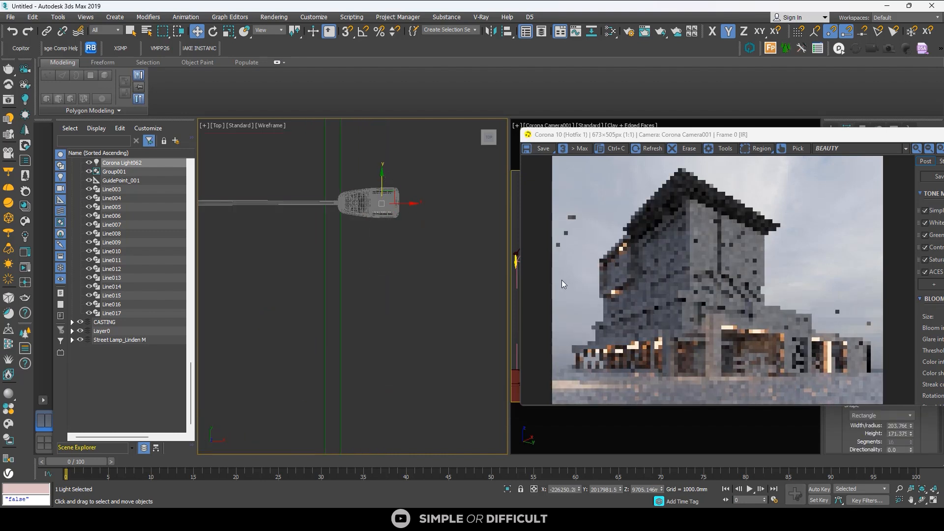
{"action": "scroll", "coordinate": [463, 321], "scroll_direction": "down", "scroll_amount": 6}
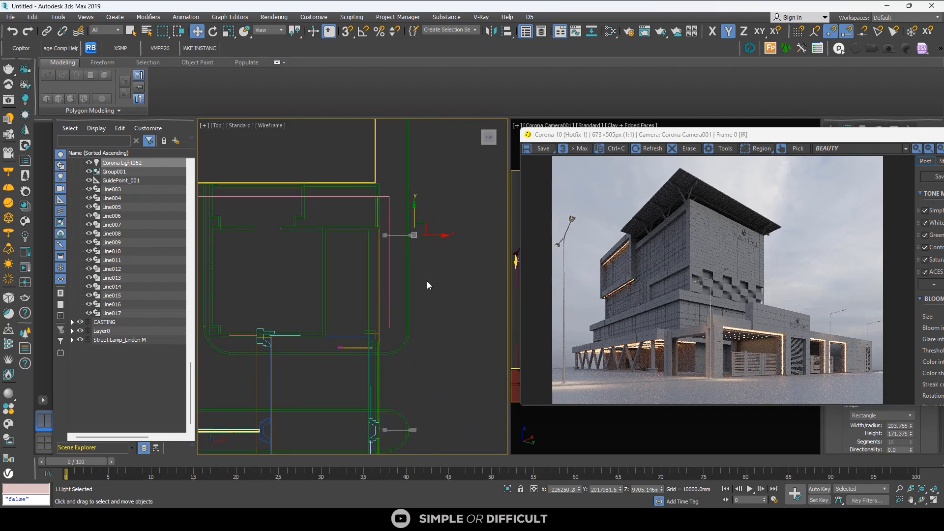
{"action": "scroll", "coordinate": [426, 282], "scroll_direction": "down", "scroll_amount": 4}
{"action": "middle_click_drag", "start_coordinate": [441, 367], "coordinate": [405, 311]}
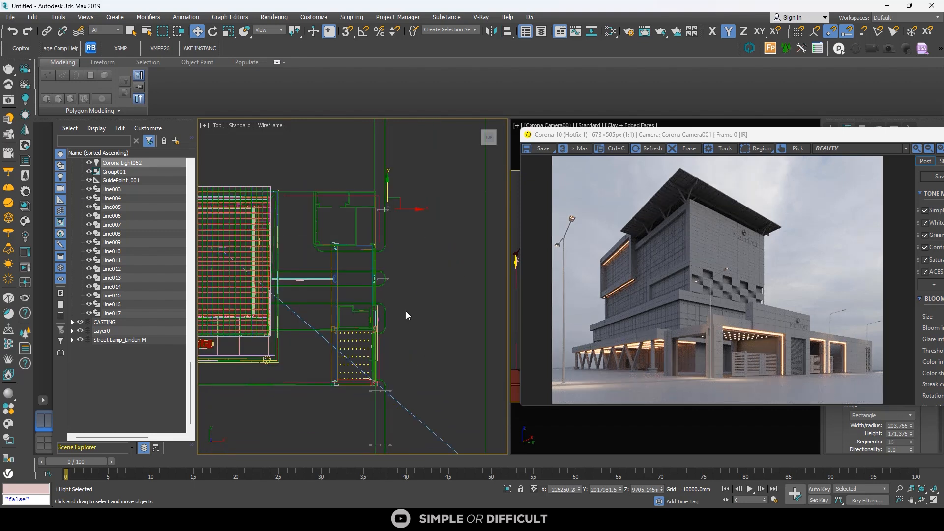
{"action": "left_click", "coordinate": [417, 286]}
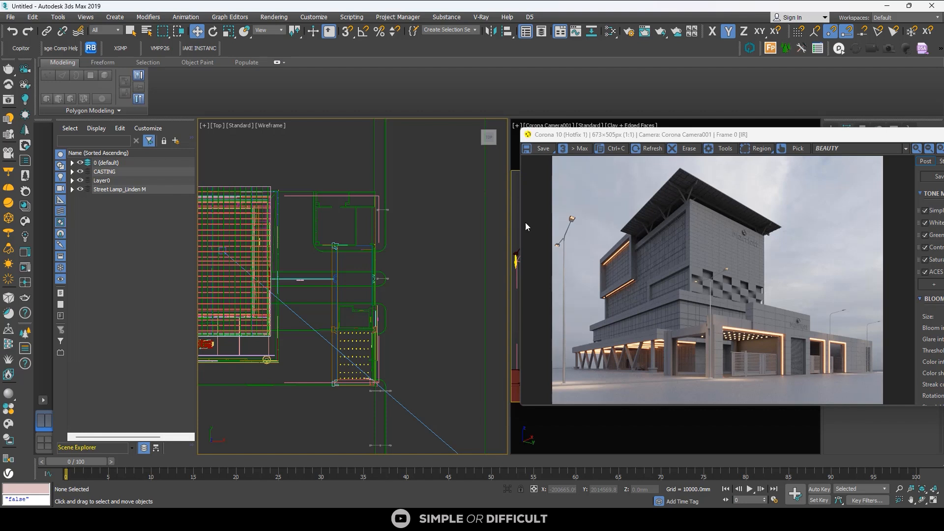
Step: Create a rectangular Corona light over the main roof in the top view, about 25,783 mm by 25,237 mm
{"action": "scroll", "coordinate": [441, 223], "scroll_direction": "down", "scroll_amount": 5}
{"action": "left_click_drag", "start_coordinate": [787, 136], "coordinate": [732, 248]}
{"action": "left_click", "coordinate": [830, 129]}
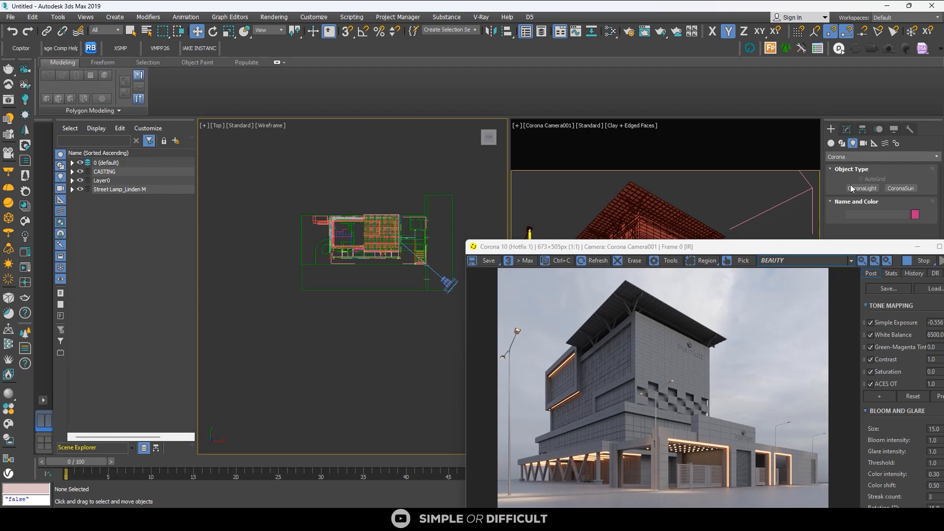
{"action": "left_click_drag", "start_coordinate": [816, 251], "coordinate": [675, 217]}
{"action": "left_click", "coordinate": [870, 189]}
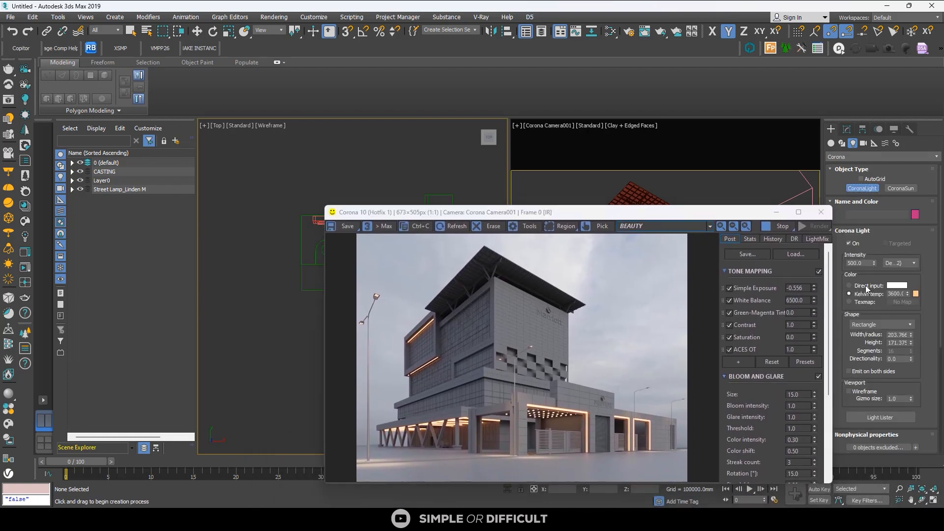
{"action": "left_click_drag", "start_coordinate": [641, 217], "coordinate": [768, 236]}
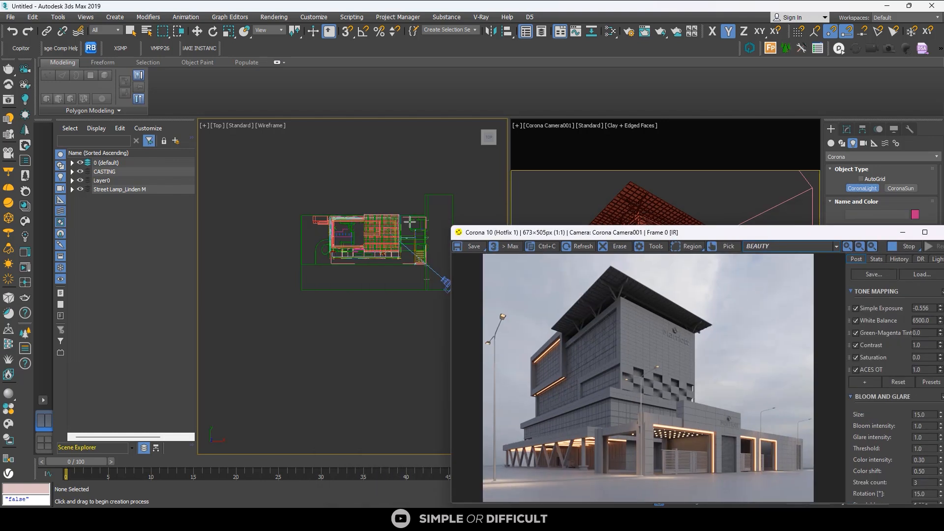
{"action": "scroll", "coordinate": [363, 224], "scroll_direction": "up", "scroll_amount": 5}
{"action": "left_click_drag", "start_coordinate": [283, 208], "coordinate": [402, 325]}
{"action": "left_click", "coordinate": [197, 30]}
Step: Minimise the Corona error message and raise the new rectangular light to just beneath the overhanging roof, adjusting its height in the front view
{"action": "middle_click_drag", "start_coordinate": [363, 292], "coordinate": [390, 252], "text": "alt"}
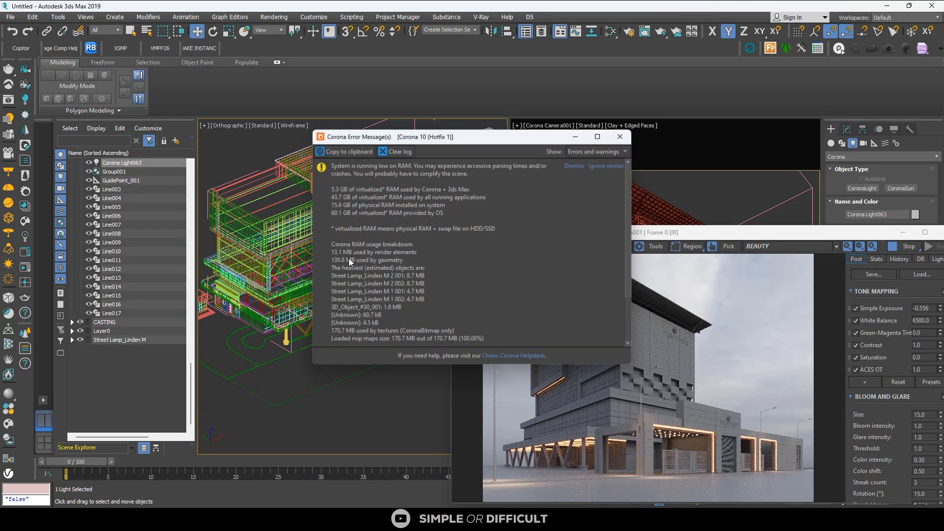
{"action": "left_click", "coordinate": [576, 137]}
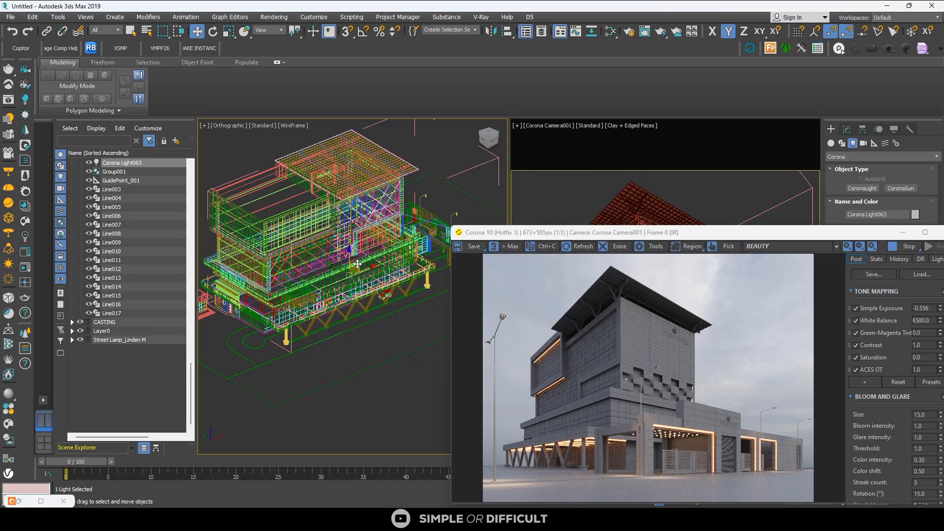
{"action": "left_click_drag", "start_coordinate": [351, 180], "coordinate": [349, 148]}
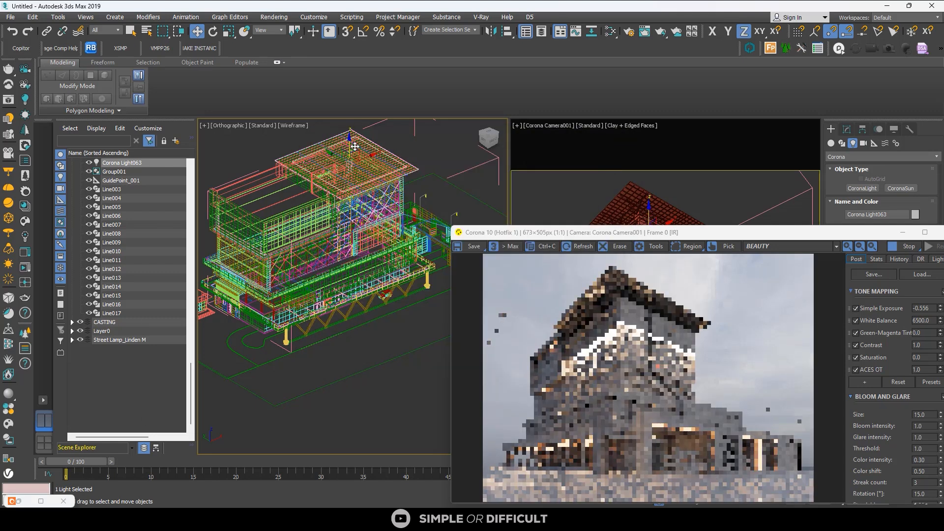
{"action": "left_click", "coordinate": [492, 140]}
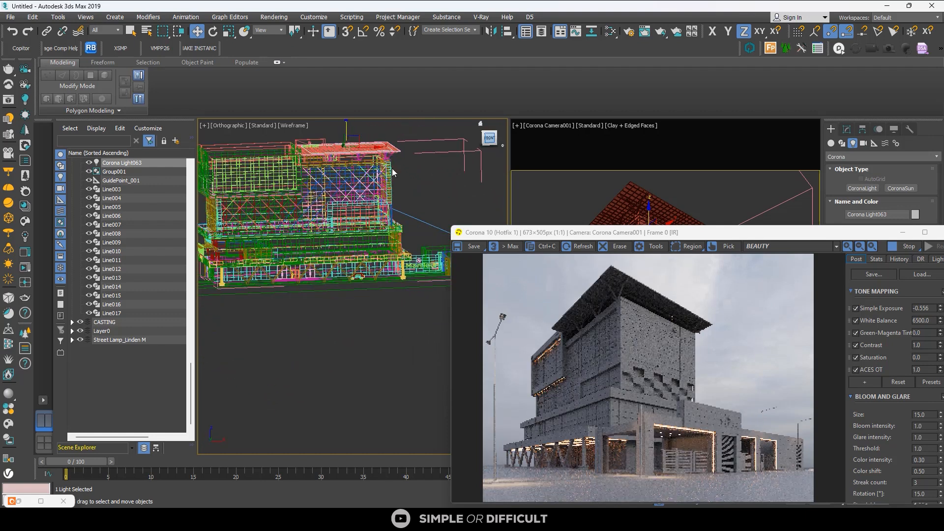
{"action": "scroll", "coordinate": [352, 147], "scroll_direction": "up", "scroll_amount": 5}
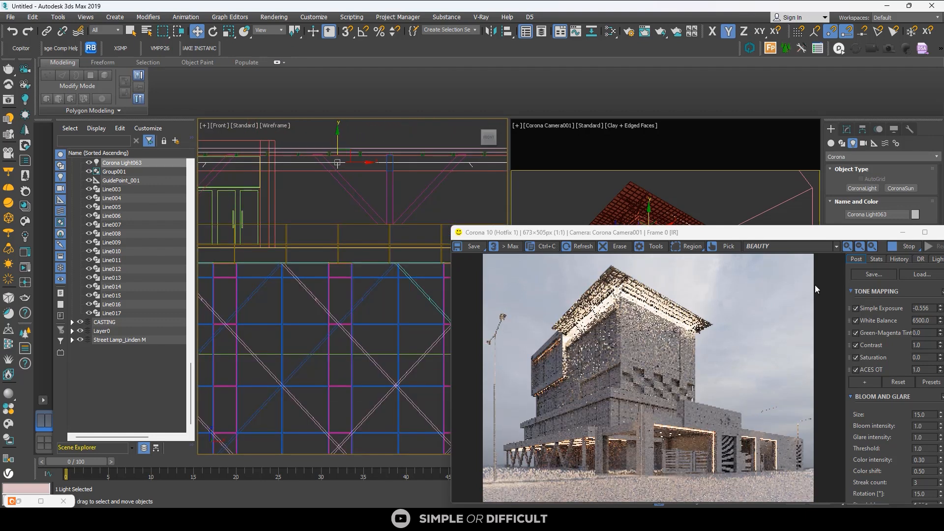
Step: Try intensities of 50, 10, 5 and 2 on the under-roof light, settle on 4, and inspect the enlarged render
{"action": "left_click_drag", "start_coordinate": [760, 235], "coordinate": [507, 233]}
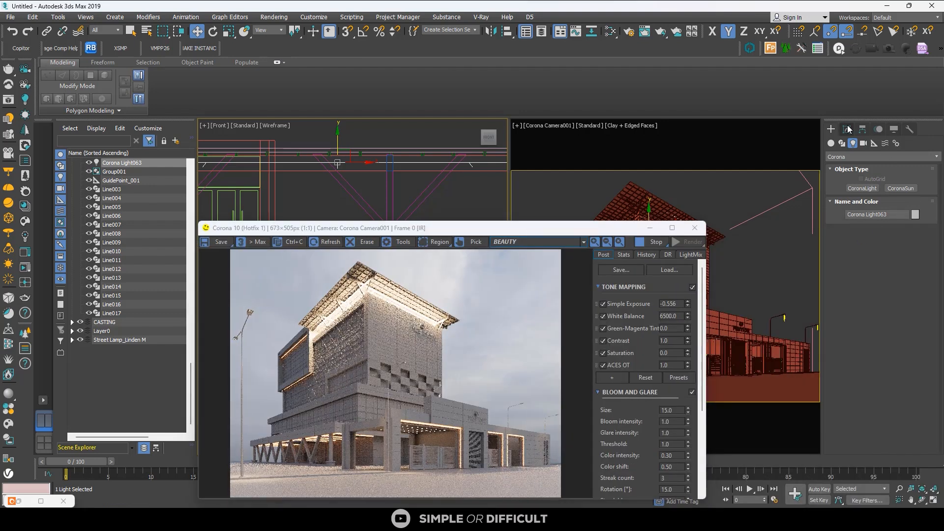
{"action": "left_click", "coordinate": [846, 129]}
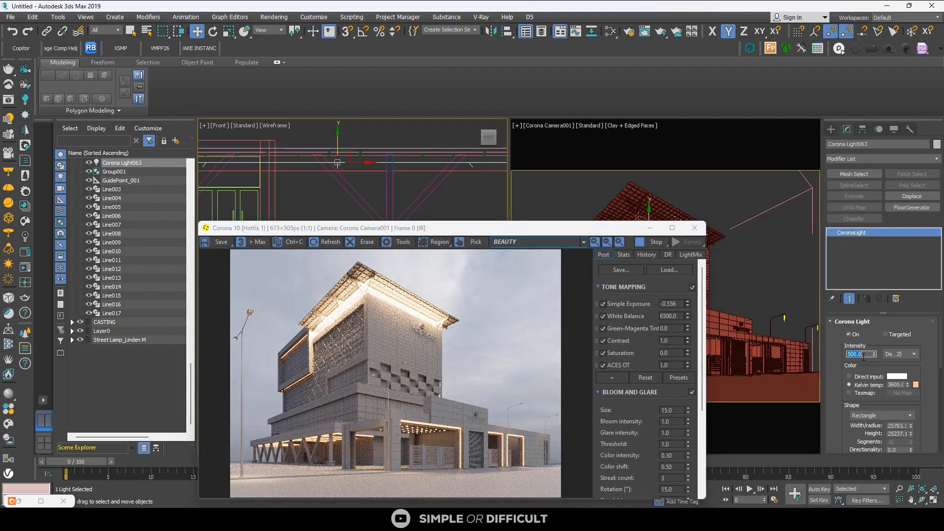
{"action": "key", "text": "Return"}
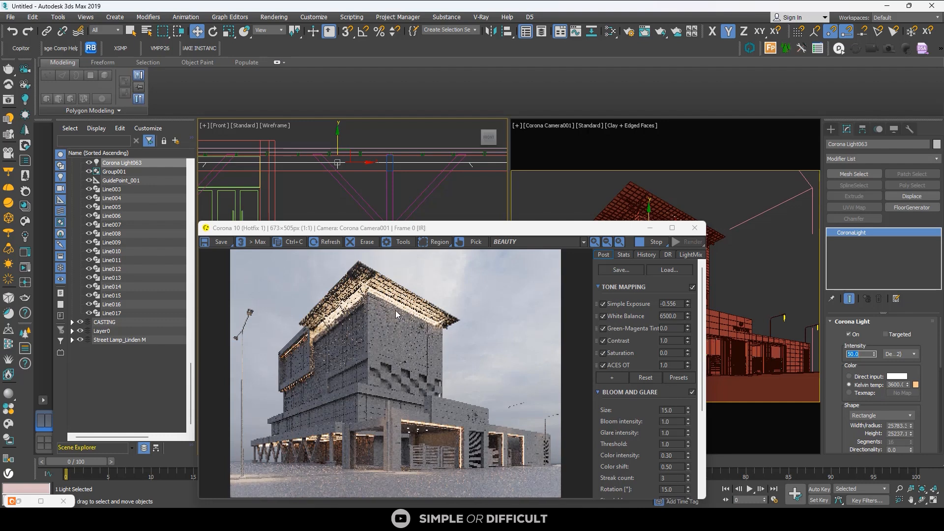
{"action": "type", "text": "10"}
{"action": "key", "text": "Return"}
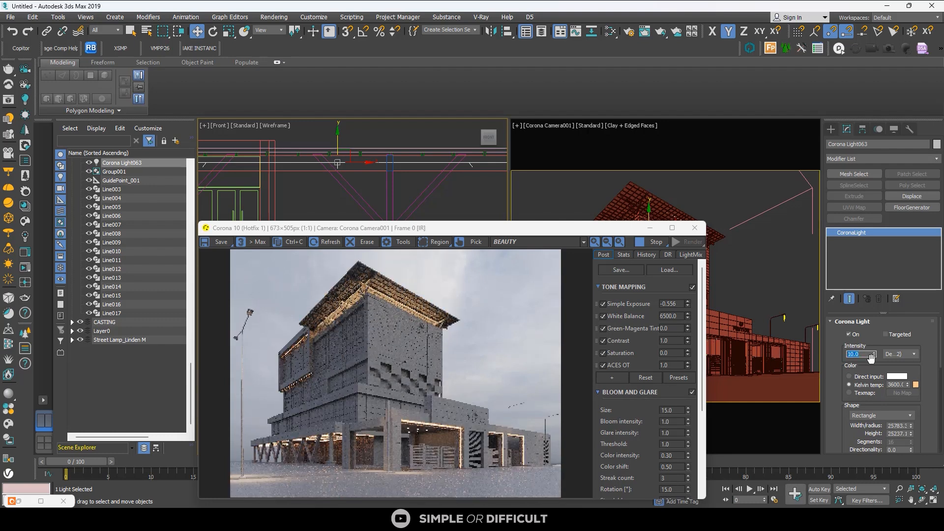
{"action": "type", "text": "5"}
{"action": "key", "text": "Return"}
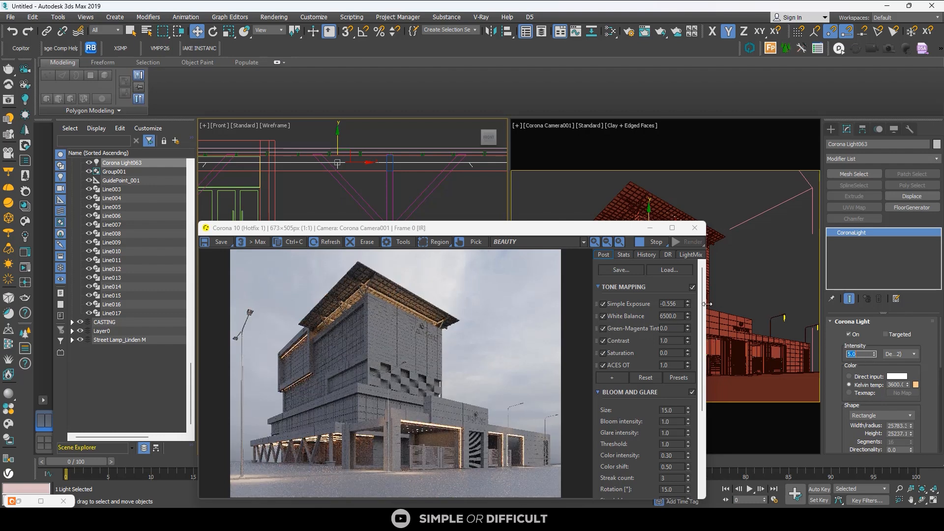
{"action": "type", "text": "2"}
{"action": "key", "text": "Return"}
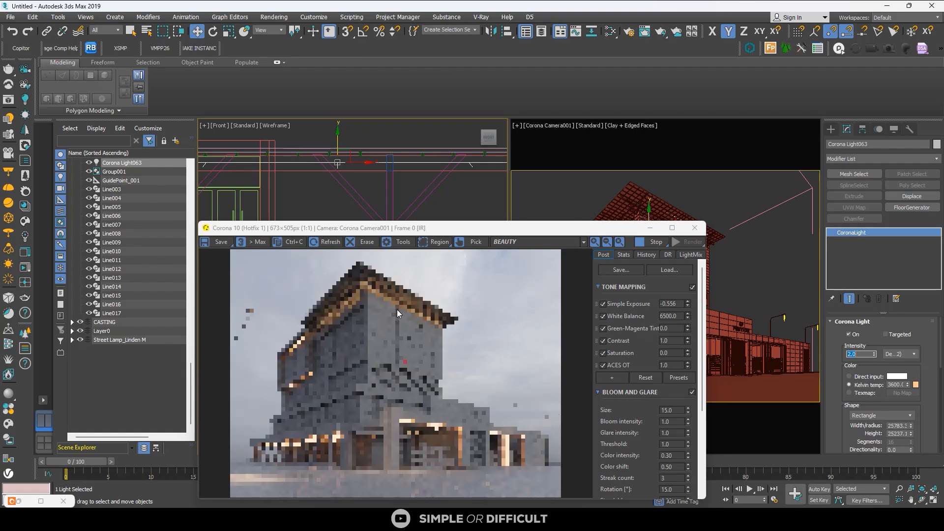
{"action": "scroll", "coordinate": [403, 325], "scroll_direction": "up", "scroll_amount": 1}
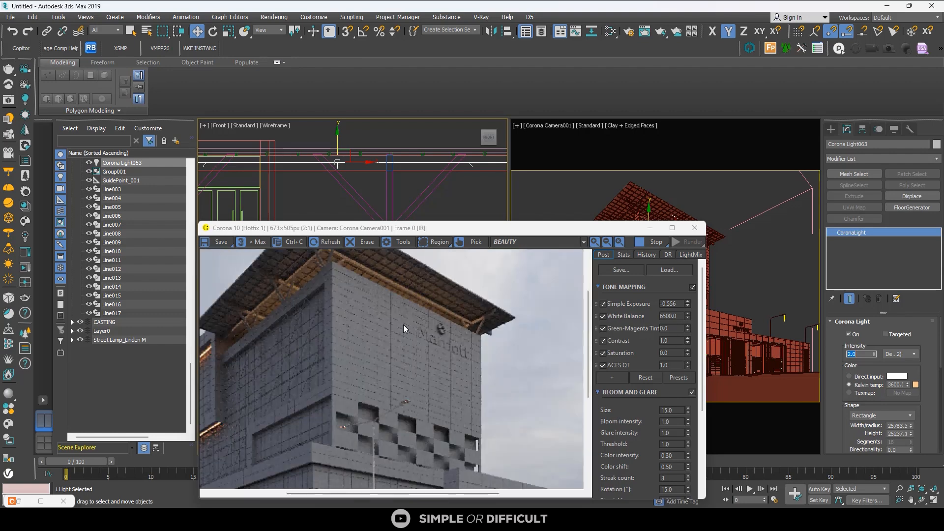
{"action": "type", "text": "3"}
{"action": "key", "text": "Return"}
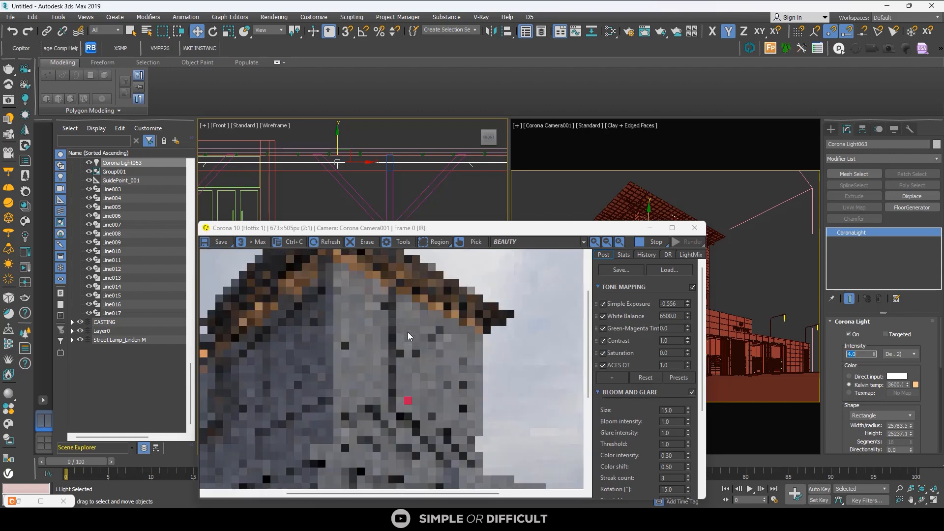
{"action": "scroll", "coordinate": [344, 340], "scroll_direction": "down", "scroll_amount": 1}
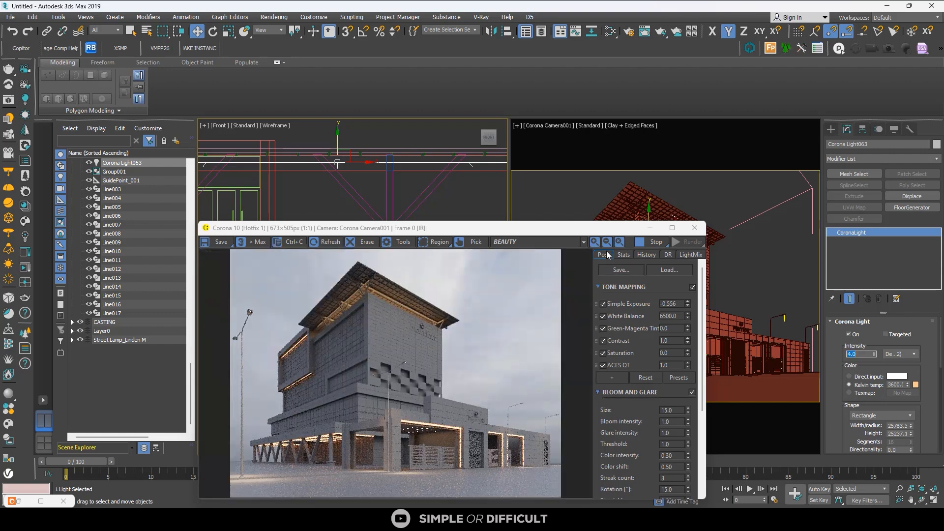
{"action": "left_click", "coordinate": [672, 228]}
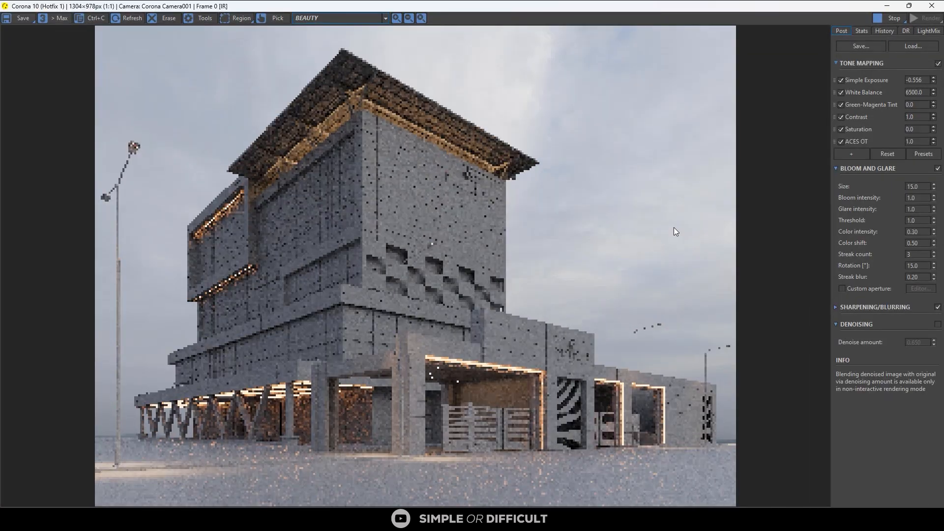
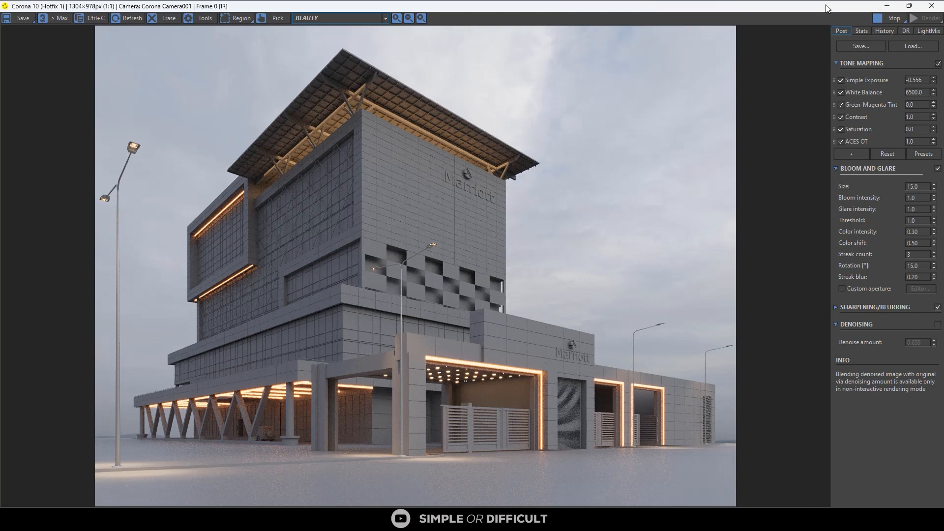
{"action": "left_click_drag", "start_coordinate": [827, 9], "coordinate": [840, 126]}
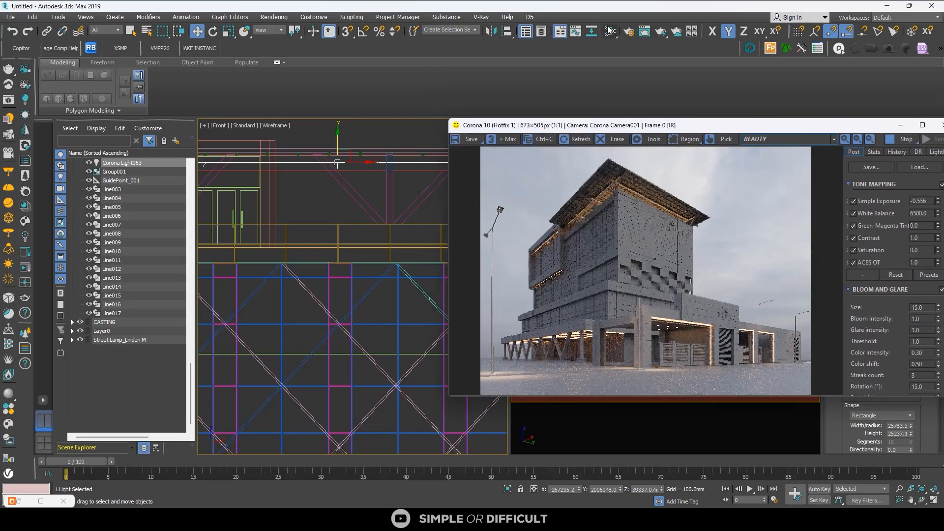
Step: Duplicate the existing Corona legacy material in the Slate Material Editor and open the copy's diffuse colour for editing
{"action": "left_click", "coordinate": [610, 31]}
{"action": "scroll", "coordinate": [211, 349], "scroll_direction": "up", "scroll_amount": 2}
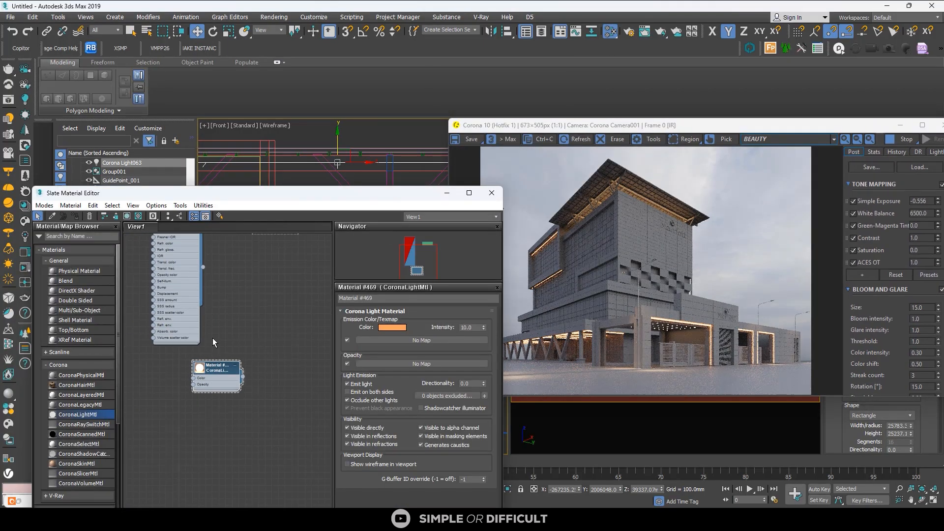
{"action": "middle_click_drag", "start_coordinate": [213, 339], "coordinate": [239, 440]}
{"action": "middle_click_drag", "start_coordinate": [208, 296], "coordinate": [248, 281]}
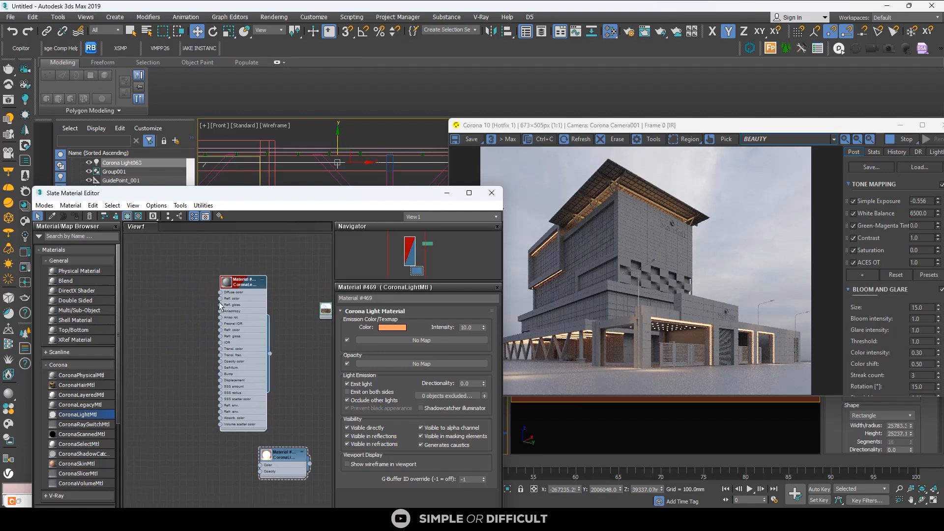
{"action": "left_click_drag", "start_coordinate": [219, 302], "coordinate": [172, 319], "text": "shift"}
{"action": "double_click", "coordinate": [172, 318]}
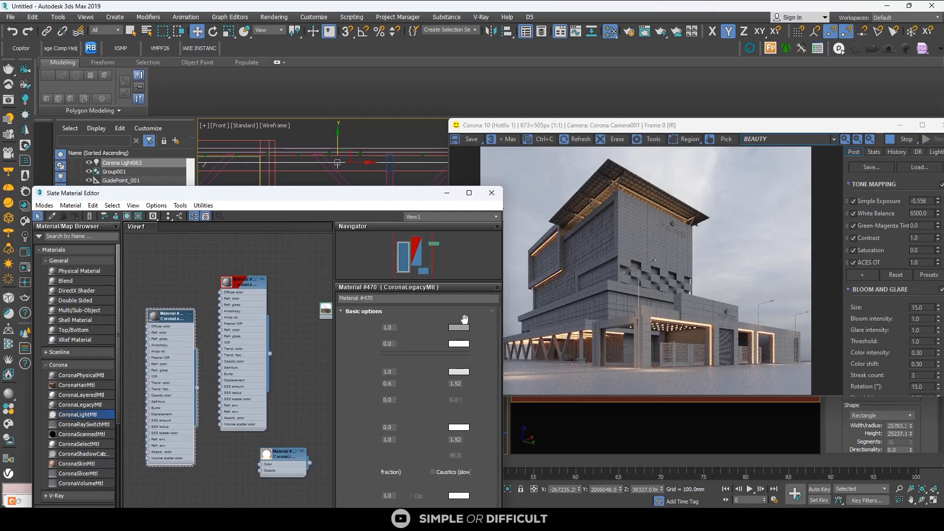
{"action": "left_click", "coordinate": [460, 327]}
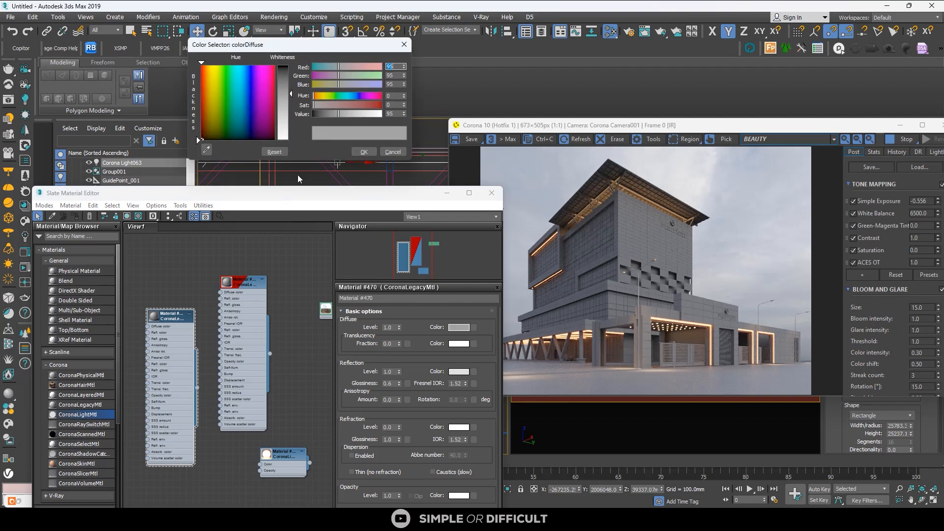
Step: Darken the diffuse colour of the selected Corona legacy material to a near-black grey with value 12
{"action": "left_click_drag", "start_coordinate": [282, 86], "coordinate": [286, 70]}
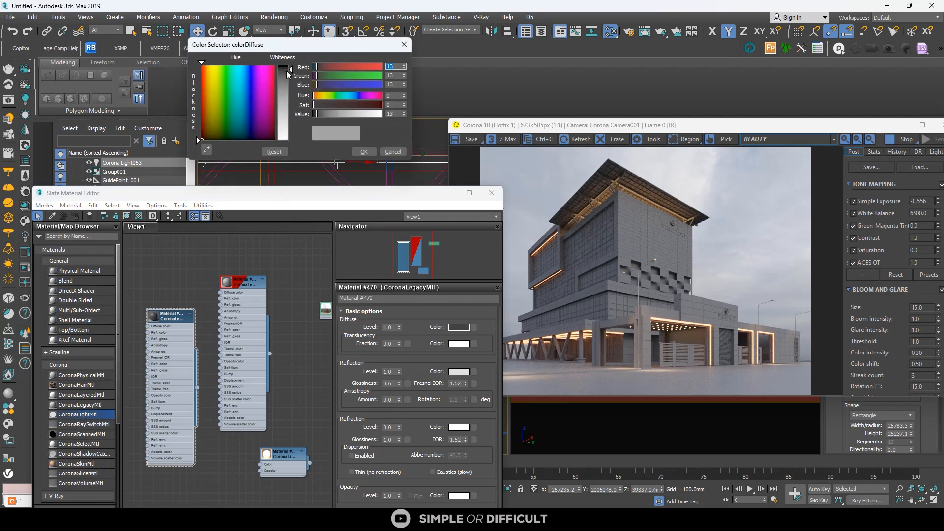
{"action": "left_click", "coordinate": [286, 73]}
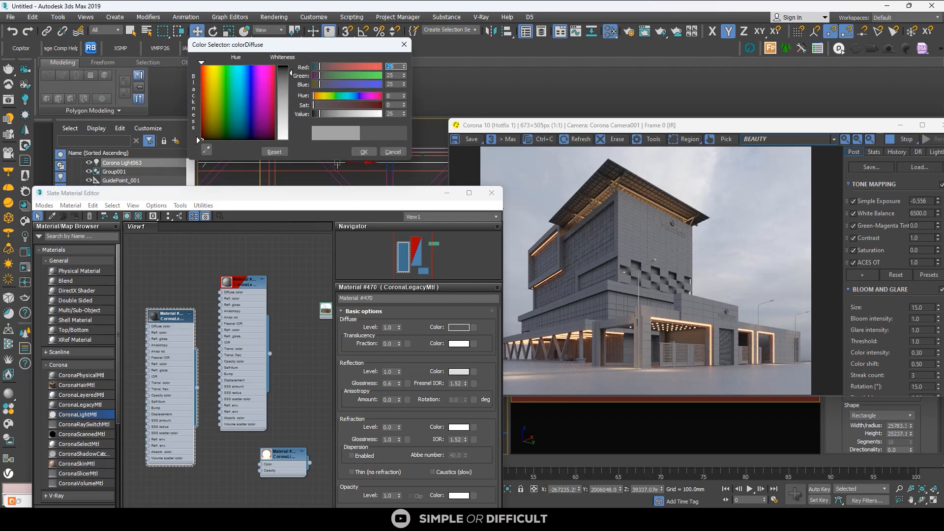
{"action": "left_click_drag", "start_coordinate": [289, 73], "coordinate": [289, 70]}
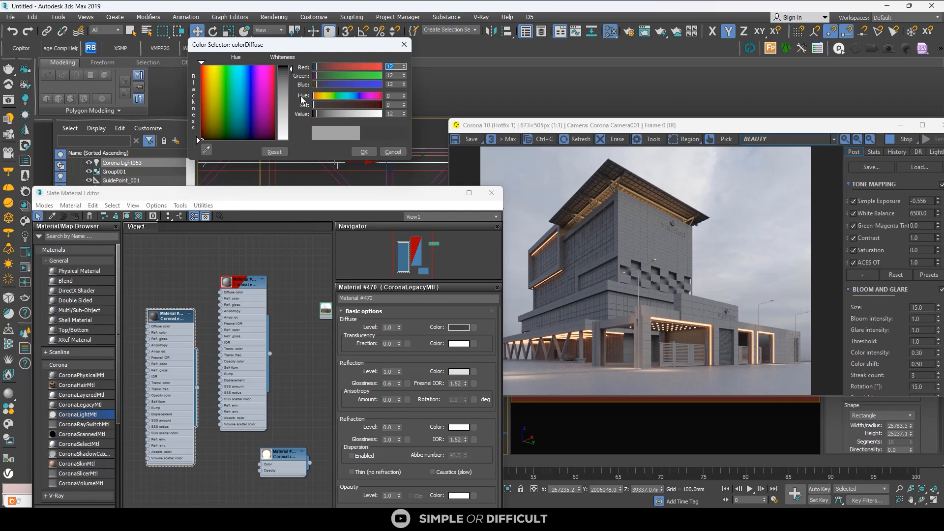
{"action": "left_click", "coordinate": [374, 152]}
Step: Stop the interactive render and switch the viewport shading from wireframe to Clay, with the material editor moved aside
{"action": "left_click_drag", "start_coordinate": [325, 193], "coordinate": [723, 272]}
{"action": "key", "text": "z"}
{"action": "middle_click_drag", "start_coordinate": [360, 278], "coordinate": [336, 329], "text": "alt"}
{"action": "scroll", "coordinate": [336, 329], "scroll_direction": "up", "scroll_amount": 5}
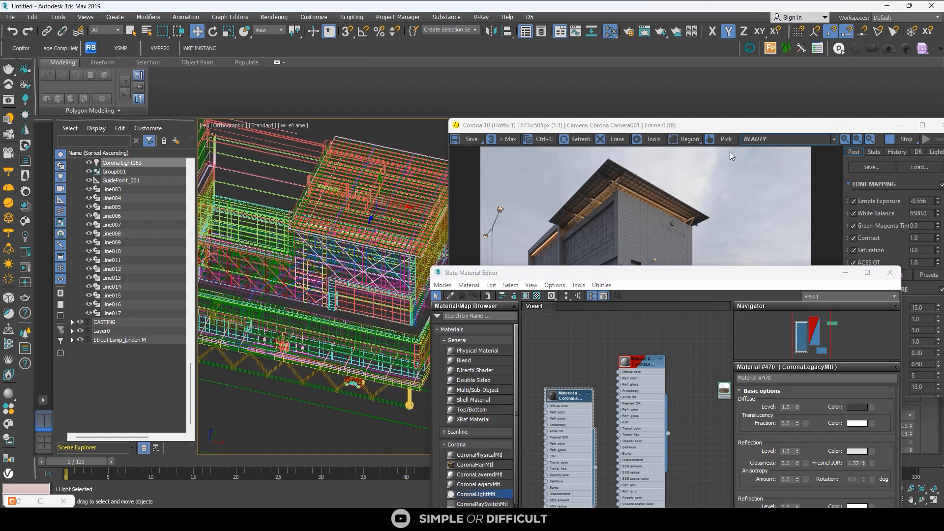
{"action": "left_click", "coordinate": [893, 139]}
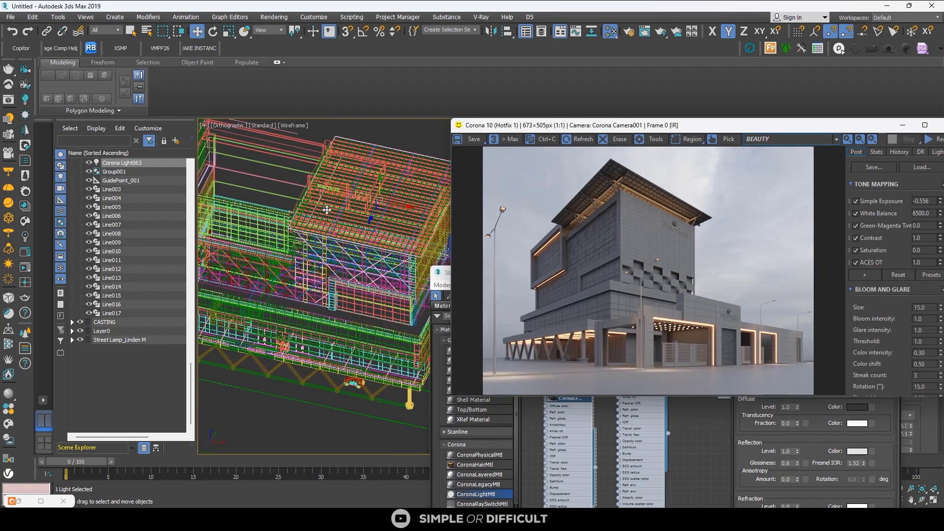
{"action": "left_click", "coordinate": [293, 126]}
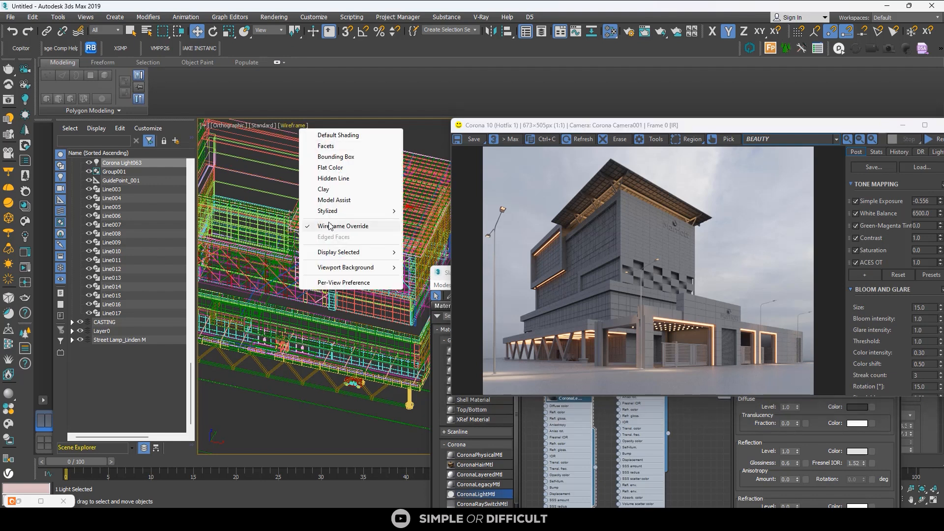
{"action": "left_click", "coordinate": [336, 194]}
Step: Select the two horizontal facade bands that wrap around the building's lower storeys
{"action": "scroll", "coordinate": [394, 375], "scroll_direction": "up", "scroll_amount": 4}
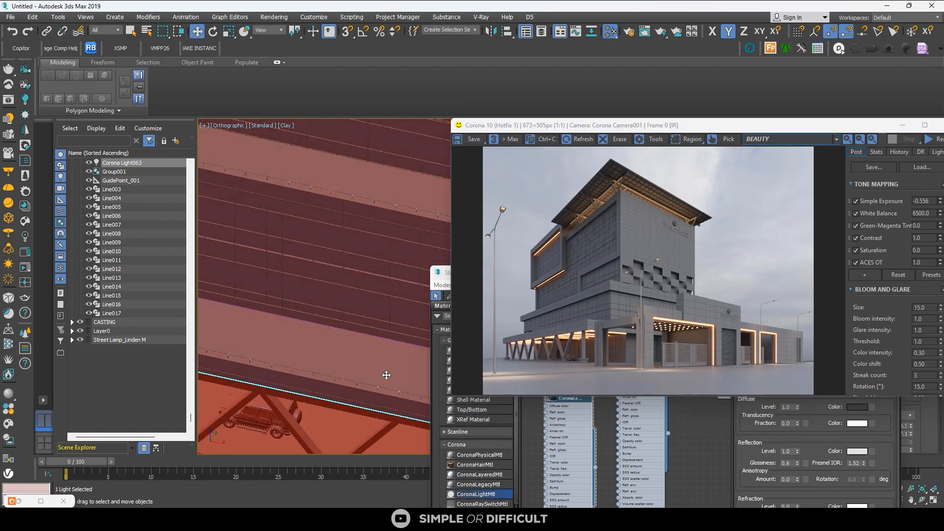
{"action": "left_click", "coordinate": [390, 375]}
{"action": "scroll", "coordinate": [378, 373], "scroll_direction": "down", "scroll_amount": 6}
{"action": "scroll", "coordinate": [339, 344], "scroll_direction": "up", "scroll_amount": 3}
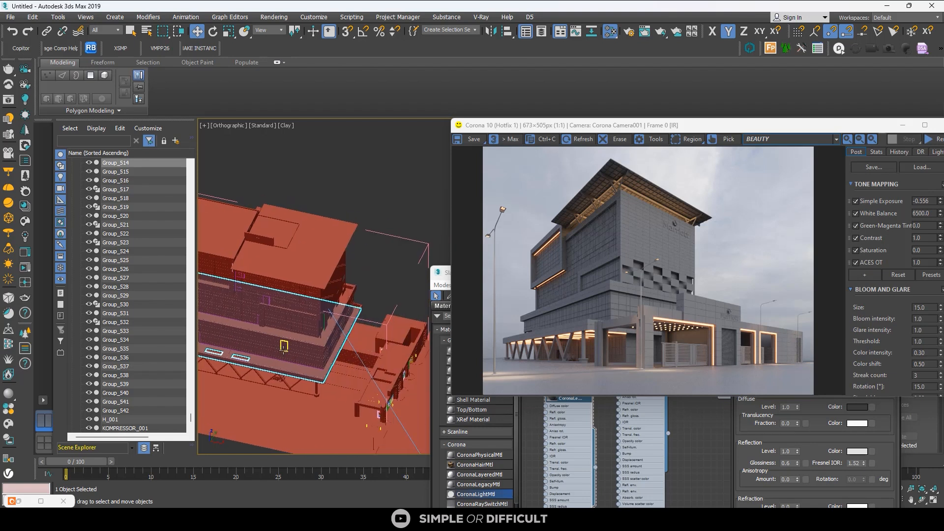
{"action": "scroll", "coordinate": [302, 338], "scroll_direction": "up", "scroll_amount": 3}
{"action": "left_click", "coordinate": [302, 338], "text": "ctrl"}
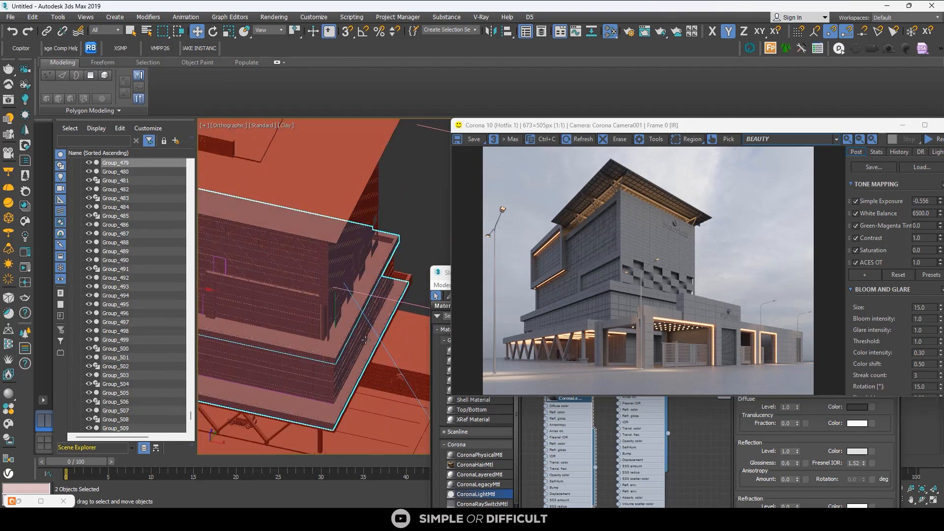
Step: Switch to SketchUp to examine the hotel's facade bands and glazing, and return to 3ds Max to inspect the same area
{"action": "left_click", "coordinate": [683, 439]}
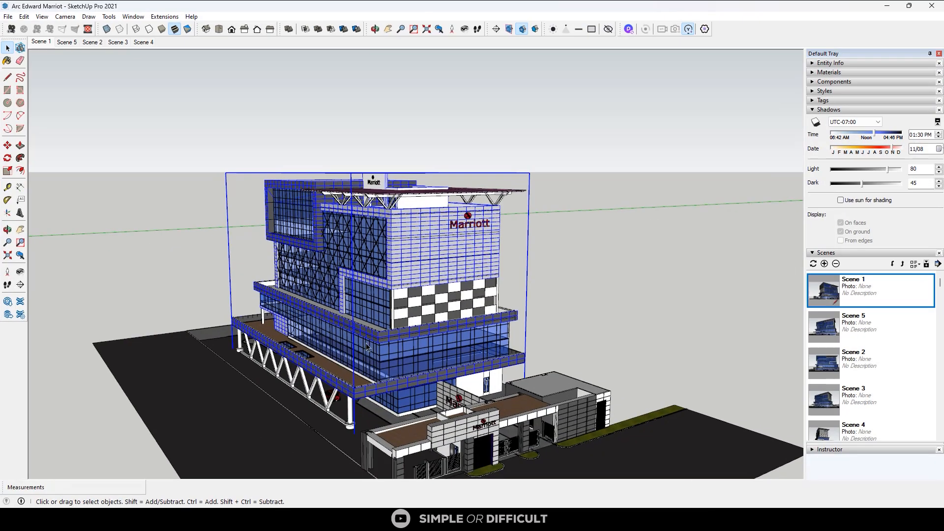
{"action": "scroll", "coordinate": [366, 347], "scroll_direction": "up", "scroll_amount": 5}
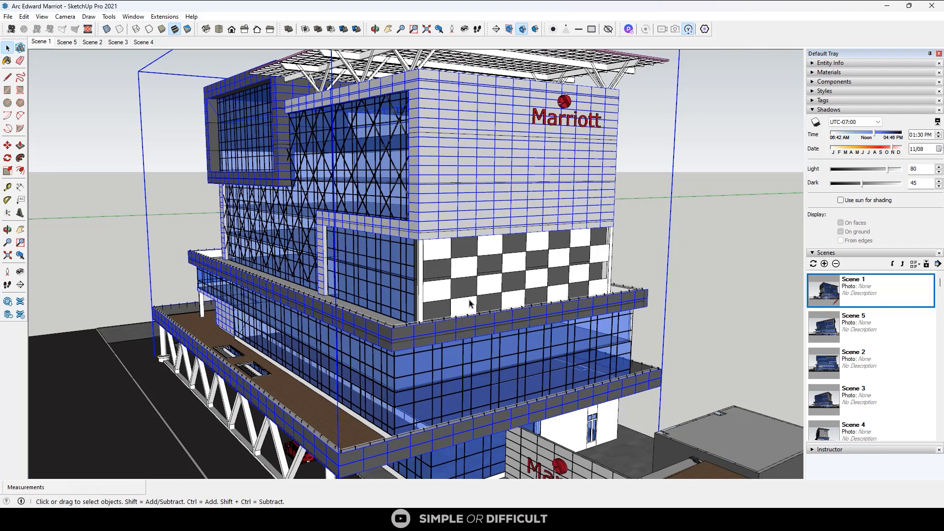
{"action": "left_click", "coordinate": [683, 270]}
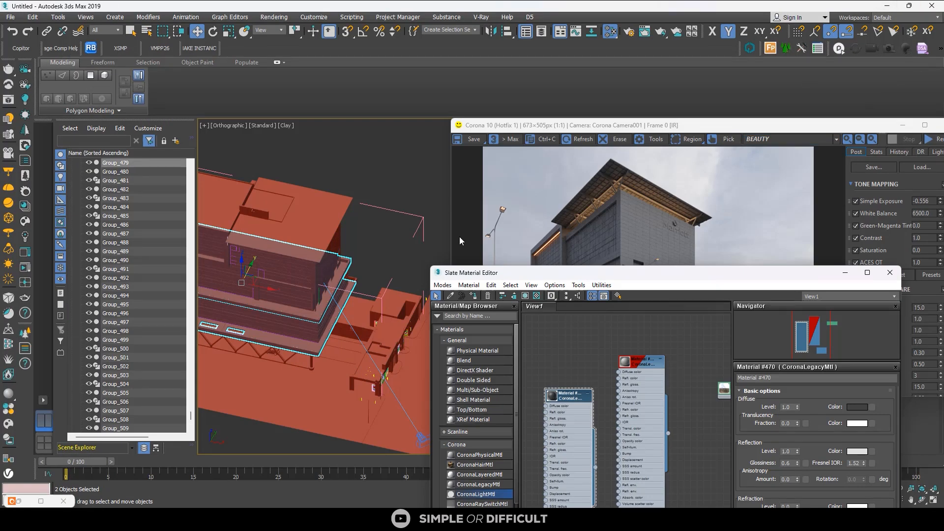
{"action": "scroll", "coordinate": [334, 312], "scroll_direction": "up", "scroll_amount": 3}
{"action": "scroll", "coordinate": [271, 330], "scroll_direction": "up", "scroll_amount": 3}
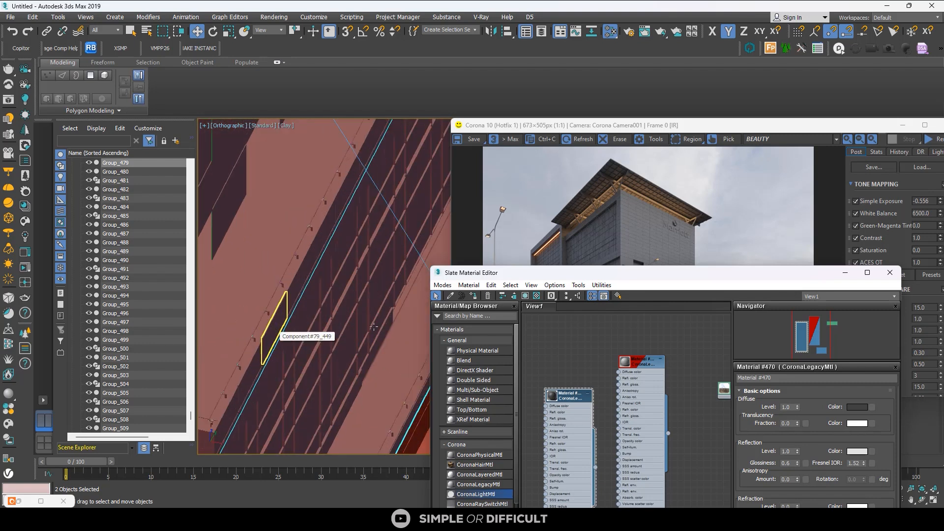
{"action": "scroll", "coordinate": [639, 326], "scroll_direction": "down", "scroll_amount": 2}
{"action": "scroll", "coordinate": [639, 327], "scroll_direction": "down", "scroll_amount": 2}
{"action": "scroll", "coordinate": [282, 302], "scroll_direction": "down", "scroll_amount": 5}
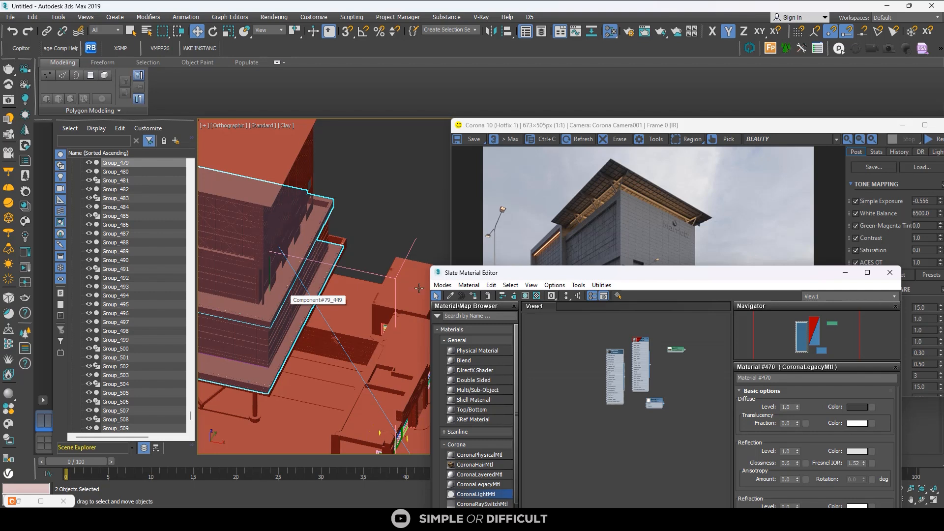
{"action": "scroll", "coordinate": [321, 259], "scroll_direction": "down", "scroll_amount": 5}
{"action": "middle_click_drag", "start_coordinate": [361, 360], "coordinate": [318, 244], "text": "alt"}
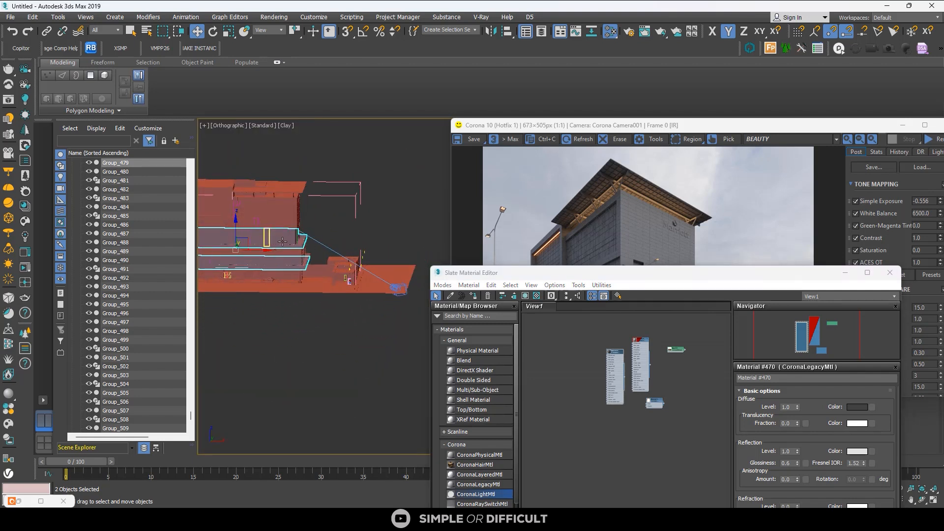
Step: Duplicate the dark Corona legacy material in the node view and open the copy's parameters
{"action": "scroll", "coordinate": [603, 339], "scroll_direction": "up", "scroll_amount": 5}
{"action": "middle_click_drag", "start_coordinate": [629, 374], "coordinate": [602, 353]}
{"action": "scroll", "coordinate": [602, 353], "scroll_direction": "up", "scroll_amount": 4}
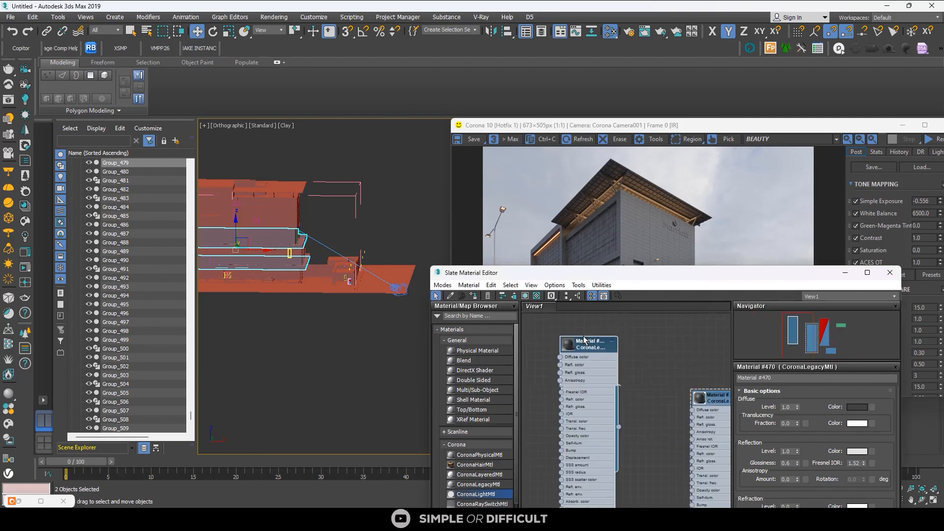
{"action": "double_click", "coordinate": [574, 345]}
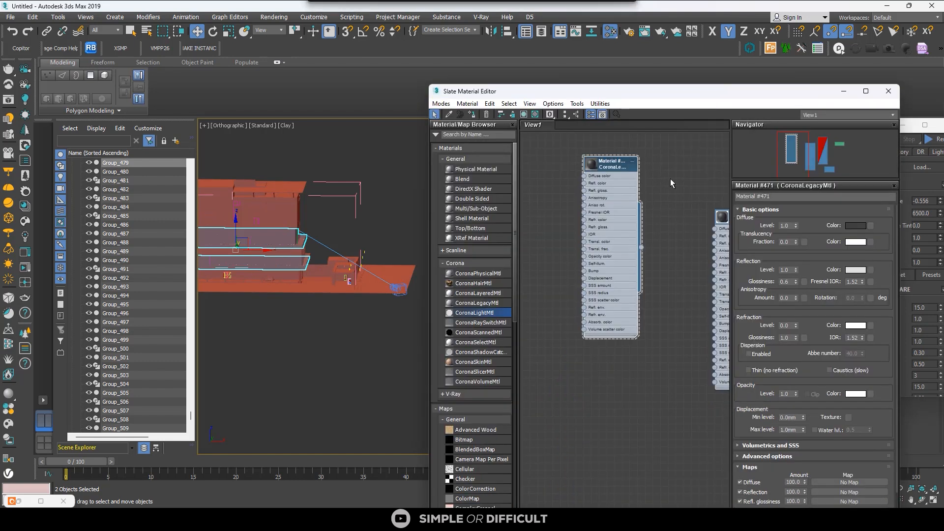
{"action": "scroll", "coordinate": [639, 206], "scroll_direction": "down", "scroll_amount": 1}
{"action": "middle_click_drag", "start_coordinate": [641, 209], "coordinate": [689, 222]}
{"action": "scroll", "coordinate": [670, 195], "scroll_direction": "up", "scroll_amount": 2}
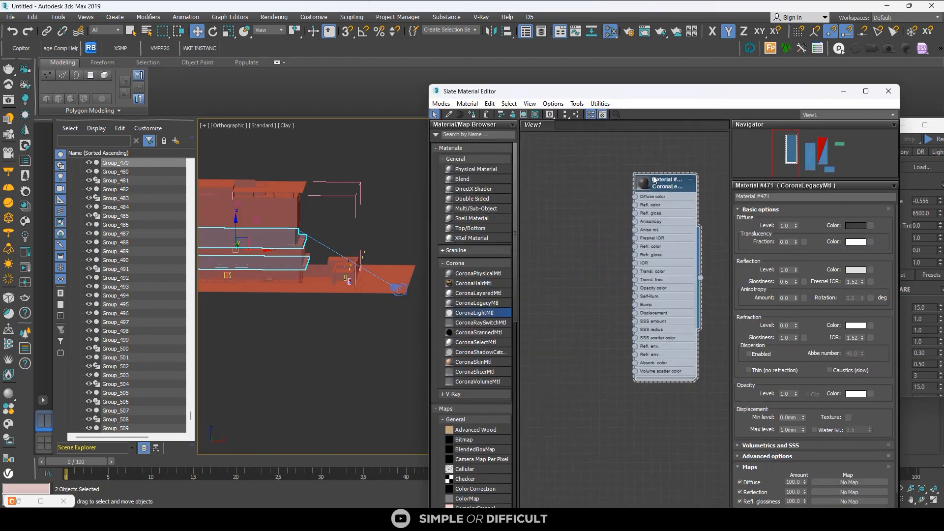
Step: Set the copied material's diffuse level to 0 and reflection glossiness to 0.8, and enlarge its preview sphere
{"action": "double_click", "coordinate": [788, 225]}
{"action": "double_click", "coordinate": [786, 282]}
{"action": "scroll", "coordinate": [654, 183], "scroll_direction": "up", "scroll_amount": 3}
{"action": "double_click", "coordinate": [644, 180]}
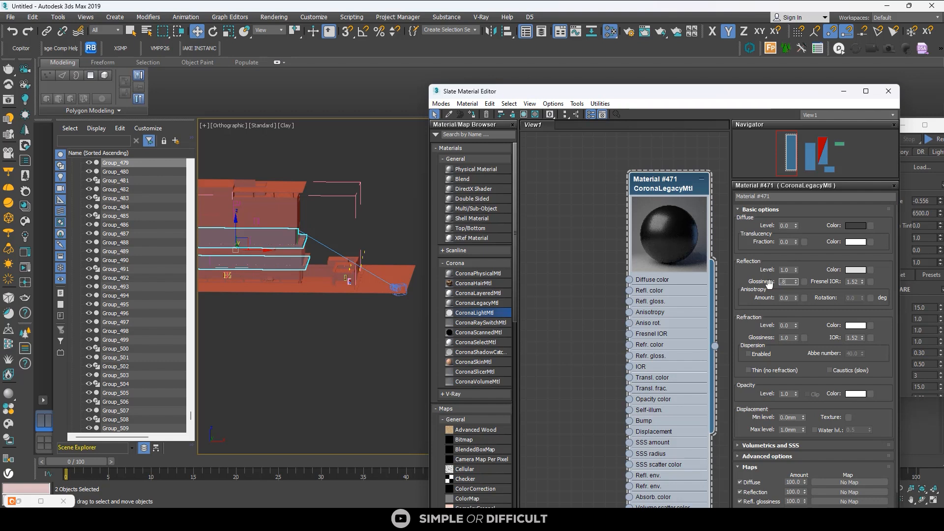
{"action": "left_click", "coordinate": [606, 229]}
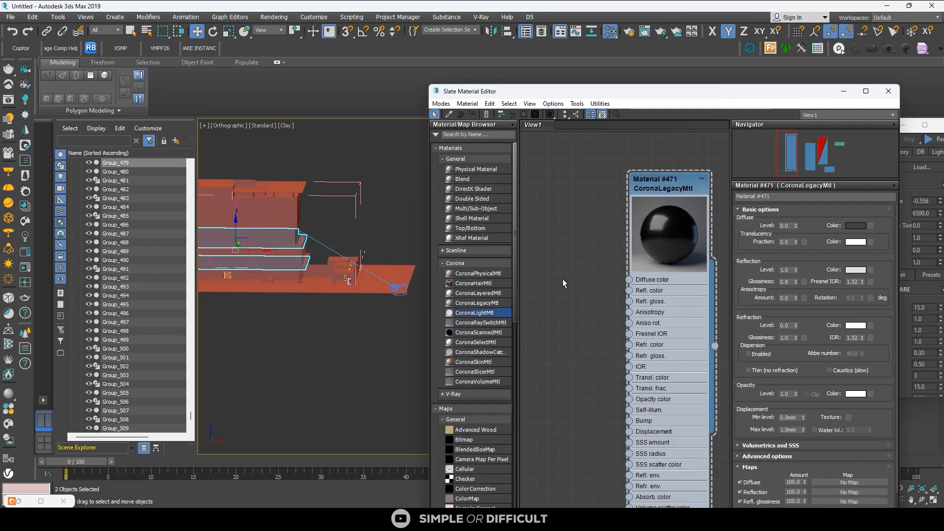
Step: Clear the object selection, duplicate the glossy black material beside the original, and open the copy's parameters
{"action": "left_click", "coordinate": [335, 238]}
{"action": "scroll", "coordinate": [659, 192], "scroll_direction": "down", "scroll_amount": 2}
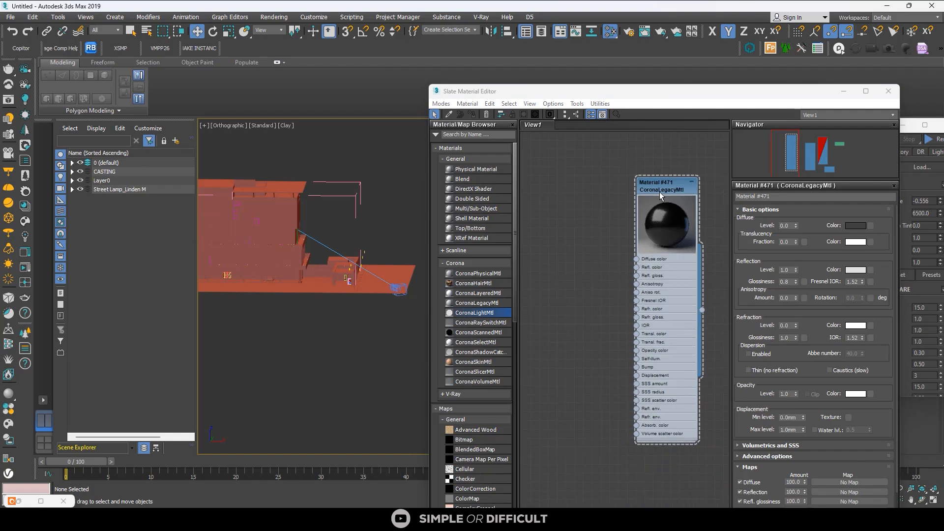
{"action": "left_click_drag", "start_coordinate": [659, 192], "coordinate": [587, 224], "text": "shift"}
{"action": "scroll", "coordinate": [587, 224], "scroll_direction": "up", "scroll_amount": 2}
{"action": "left_click", "coordinate": [587, 224]}
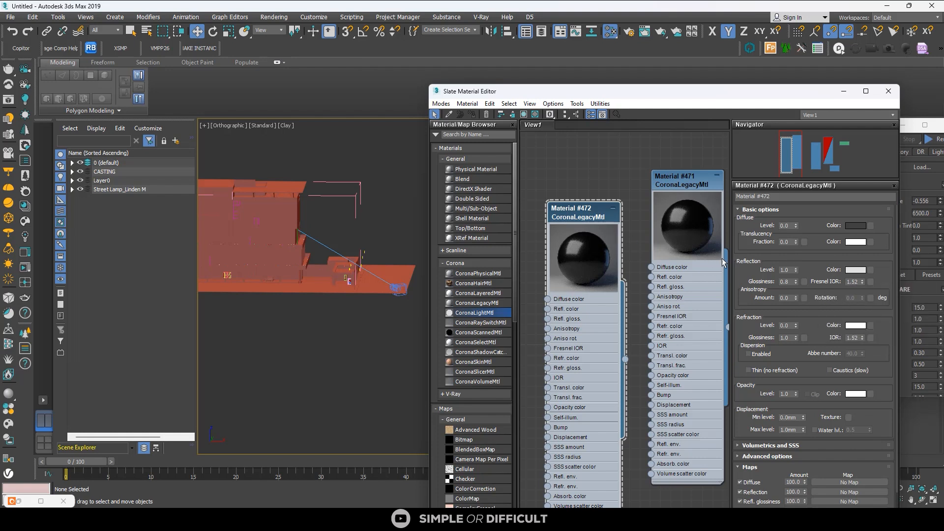
Step: Give the new copy a brushed-metal look with reflection glossiness 0.6 and Fresnel IOR 250
{"action": "left_click", "coordinate": [785, 282]}
{"action": "double_click", "coordinate": [788, 282]}
{"action": "double_click", "coordinate": [855, 283]}
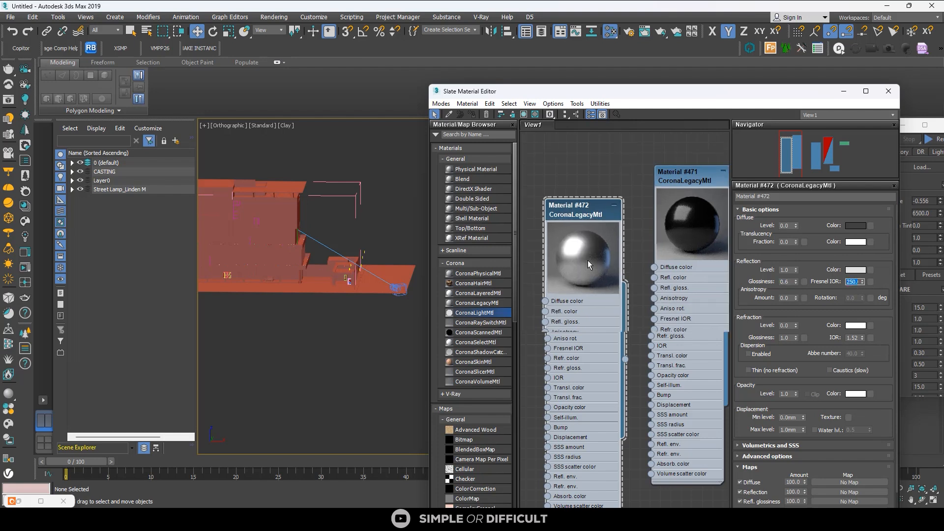
{"action": "scroll", "coordinate": [588, 260], "scroll_direction": "up", "scroll_amount": 3}
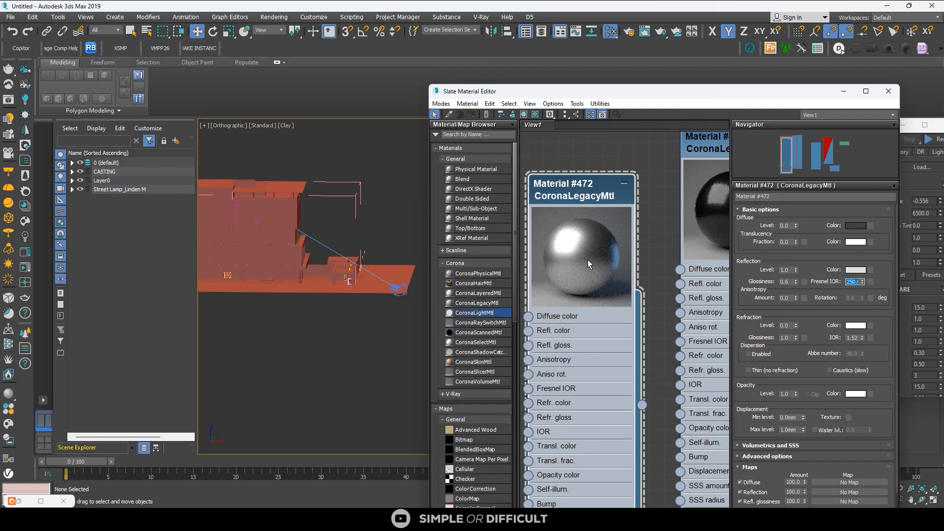
{"action": "scroll", "coordinate": [588, 260], "scroll_direction": "down", "scroll_amount": 3}
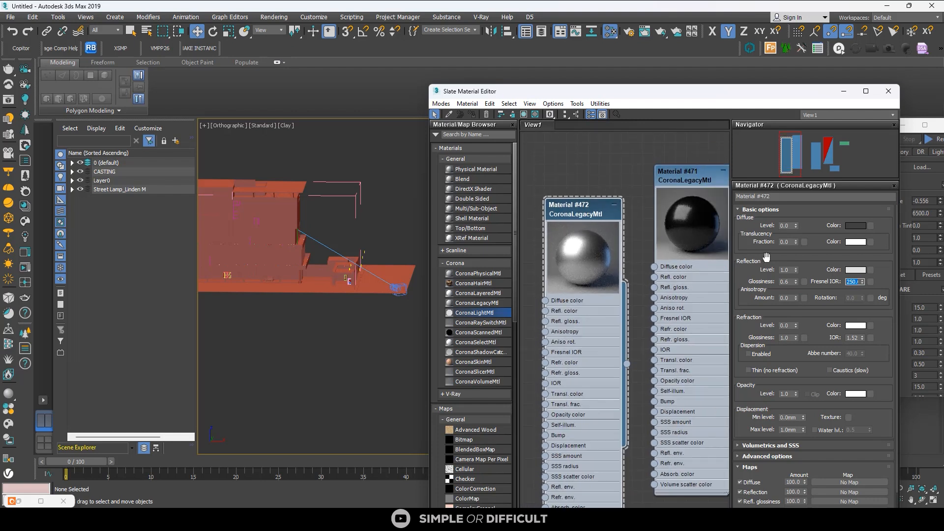
Step: Set the metallic material's reflection colour to a light grey with value 200
{"action": "left_click", "coordinate": [858, 270]}
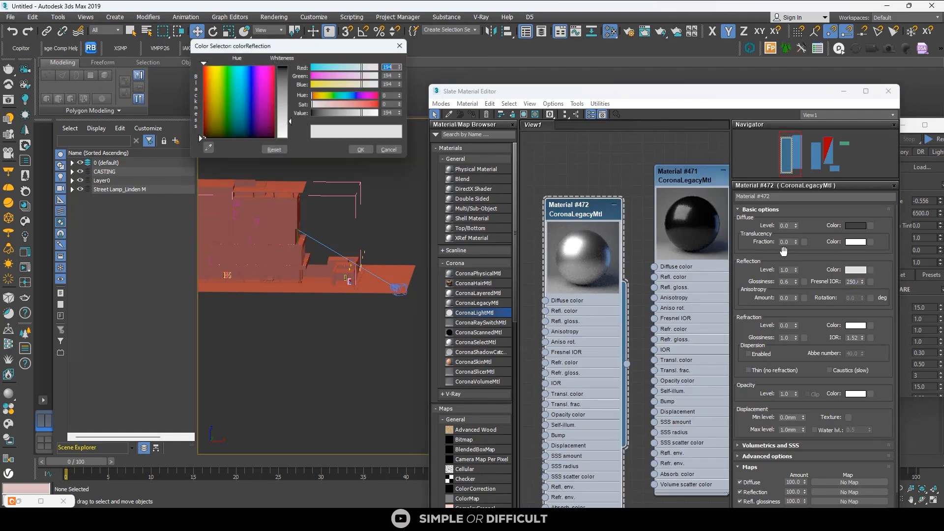
{"action": "left_click", "coordinate": [398, 114]}
{"action": "type", "text": "200"}
{"action": "key", "text": "Return"}
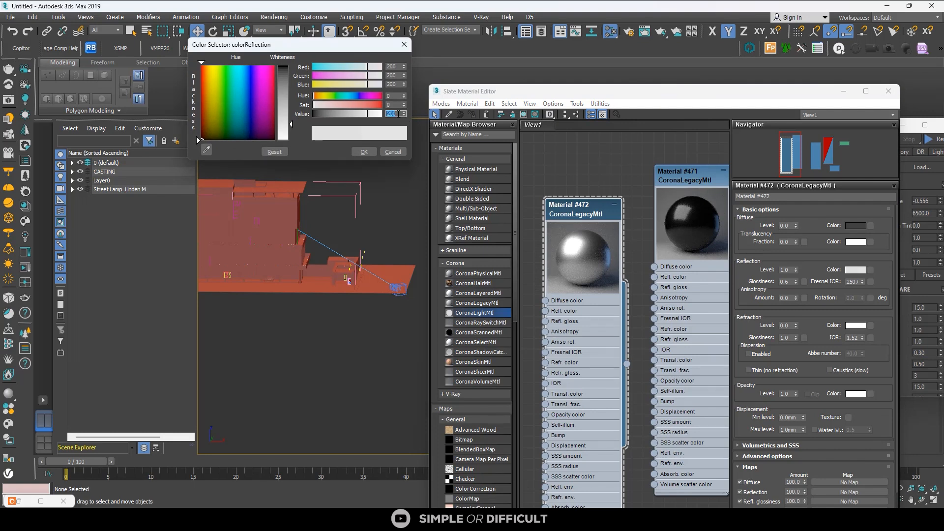
{"action": "left_click", "coordinate": [359, 149]}
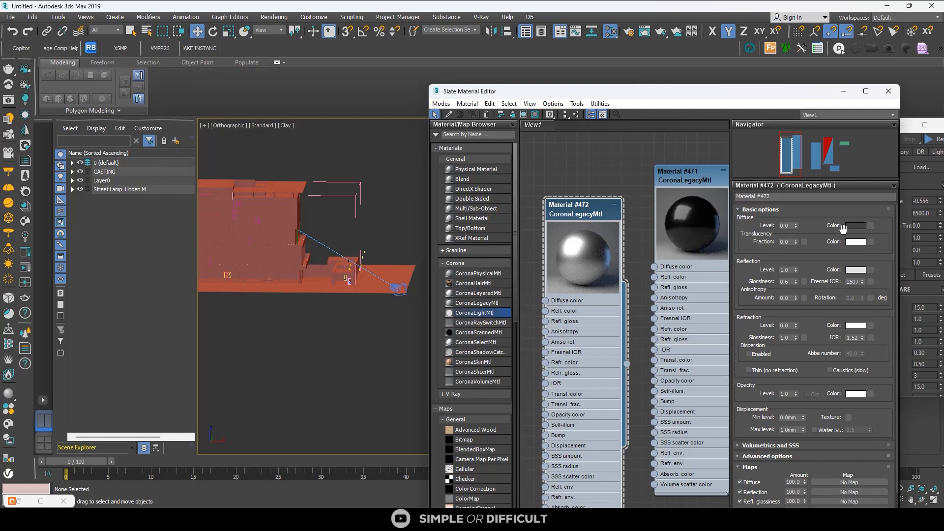
Step: Set the metallic material's reflection colour to pure white with value 255
{"action": "left_click", "coordinate": [854, 270]}
{"action": "left_click", "coordinate": [394, 114]}
{"action": "type", "text": "255"}
{"action": "key", "text": "Return"}
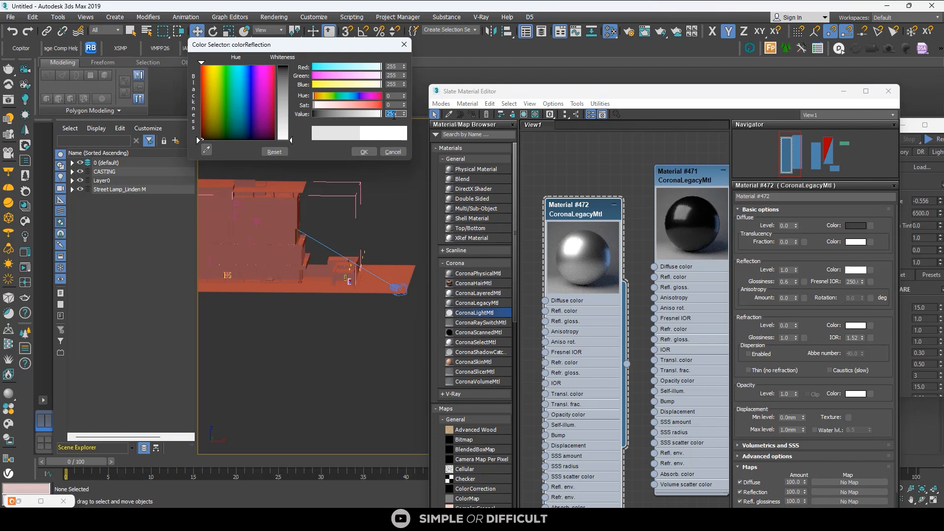
{"action": "left_click", "coordinate": [364, 152]}
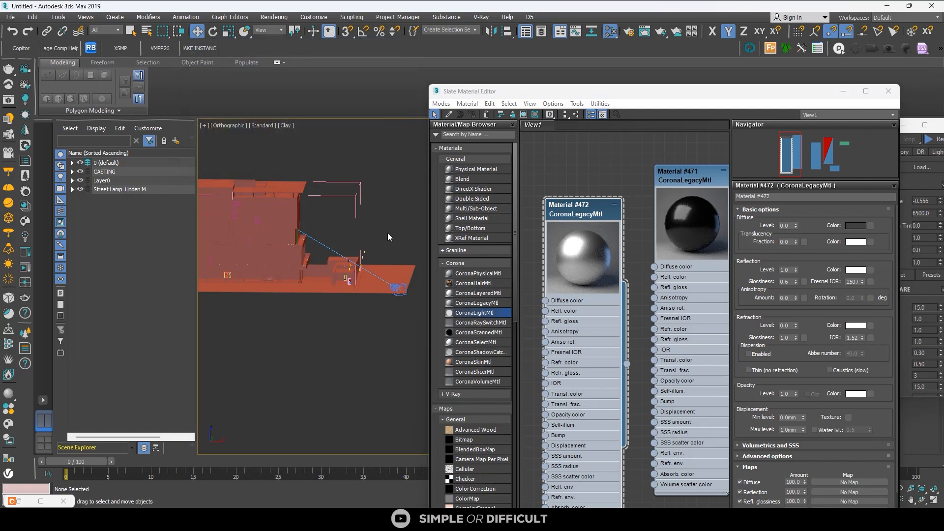
Step: Duplicate the original dark legacy material with diffuse level 1.0 below the other nodes and open the copy's parameters
{"action": "scroll", "coordinate": [753, 306], "scroll_direction": "down", "scroll_amount": 3}
{"action": "scroll", "coordinate": [639, 248], "scroll_direction": "down", "scroll_amount": 3}
{"action": "scroll", "coordinate": [639, 248], "scroll_direction": "down", "scroll_amount": 3}
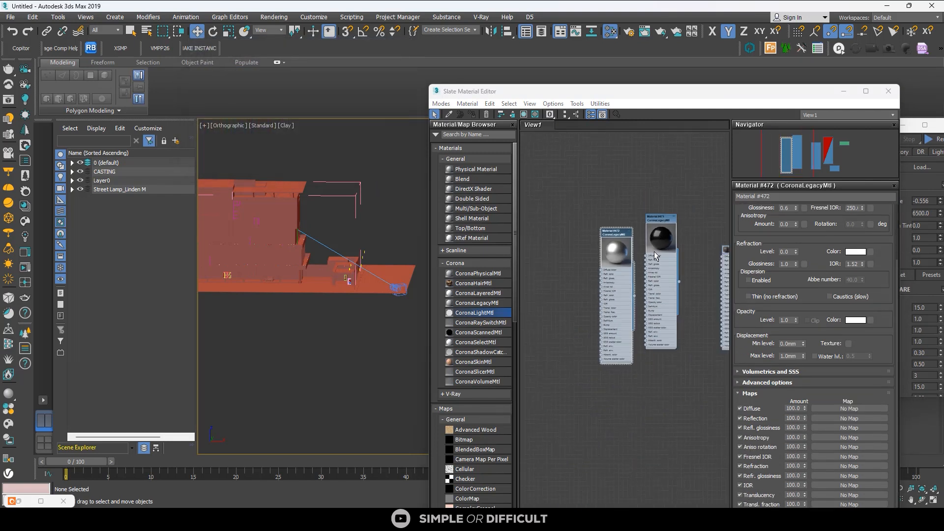
{"action": "scroll", "coordinate": [618, 246], "scroll_direction": "up", "scroll_amount": 3}
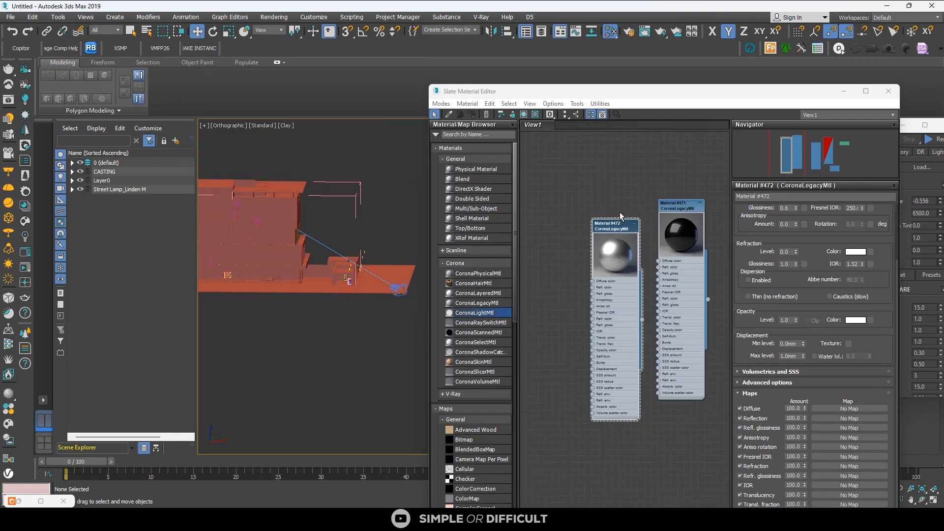
{"action": "scroll", "coordinate": [619, 212], "scroll_direction": "down", "scroll_amount": 2}
{"action": "middle_click_drag", "start_coordinate": [594, 300], "coordinate": [593, 233]}
{"action": "left_click", "coordinate": [573, 262]}
{"action": "left_click", "coordinate": [475, 305]}
{"action": "scroll", "coordinate": [579, 288], "scroll_direction": "down", "scroll_amount": 3}
{"action": "middle_click_drag", "start_coordinate": [656, 214], "coordinate": [615, 208]}
{"action": "scroll", "coordinate": [617, 208], "scroll_direction": "up", "scroll_amount": 2}
{"action": "mouse_move", "coordinate": [647, 206]}
{"action": "left_mouse_down", "text": "shift"}
{"action": "mouse_move", "coordinate": [596, 335]}
{"action": "mouse_move", "coordinate": [565, 343]}
{"action": "left_mouse_up", "text": "shift"}
{"action": "scroll", "coordinate": [580, 332], "scroll_direction": "up", "scroll_amount": 2}
{"action": "double_click", "coordinate": [554, 348]}
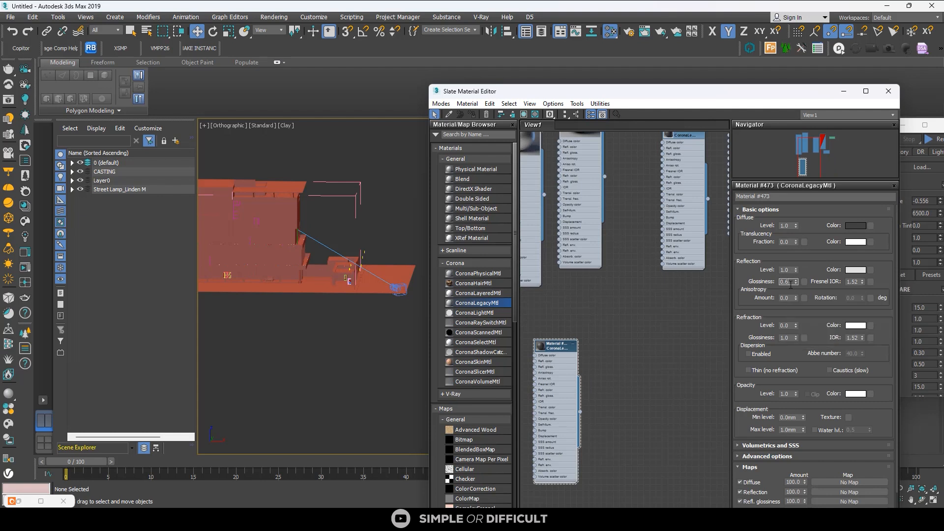
Step: Set the newest copy's refraction level to 1 and its diffuse level to 0
{"action": "double_click", "coordinate": [786, 325]}
{"action": "scroll", "coordinate": [558, 346], "scroll_direction": "up", "scroll_amount": 4}
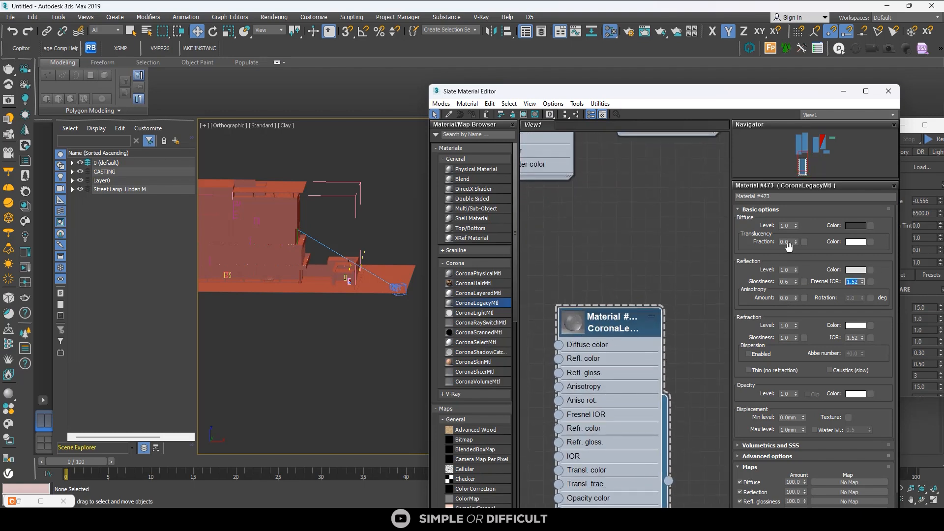
{"action": "double_click", "coordinate": [786, 226]}
{"action": "left_click", "coordinate": [636, 254]}
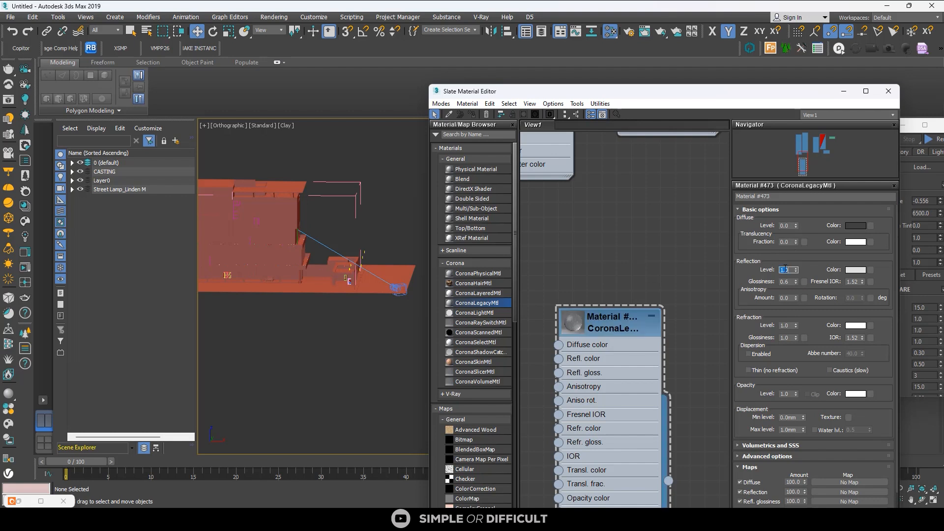
Step: Set the refractive material's reflection glossiness to 1.0 and enlarge the preview on its node
{"action": "double_click", "coordinate": [787, 281]}
{"action": "scroll", "coordinate": [576, 310], "scroll_direction": "up", "scroll_amount": 3}
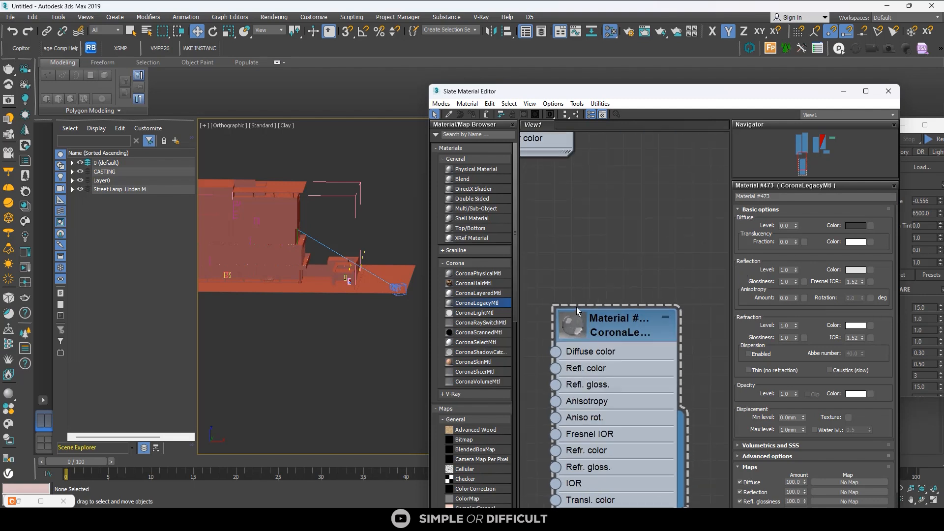
{"action": "double_click", "coordinate": [570, 325]}
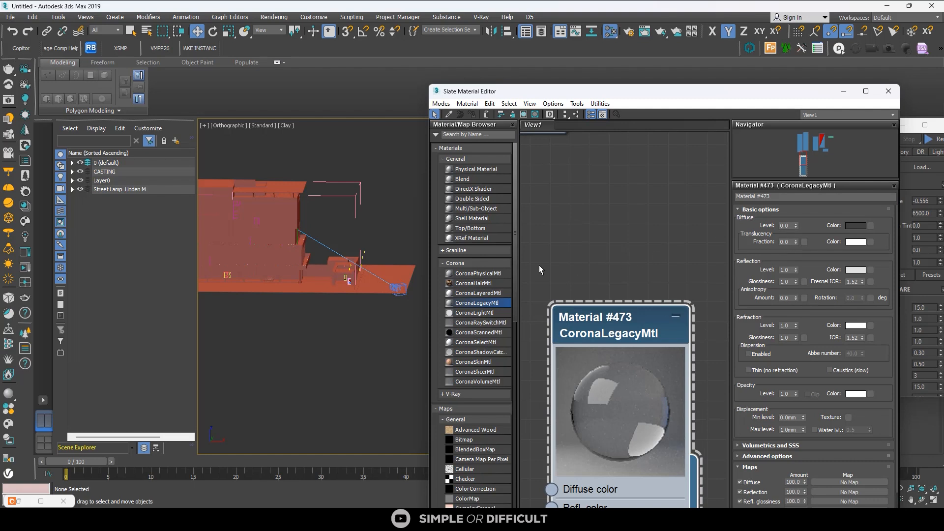
Step: Turn on edged faces in the orthographic viewport for the building's lower facade panels
{"action": "scroll", "coordinate": [267, 263], "scroll_direction": "down", "scroll_amount": 3}
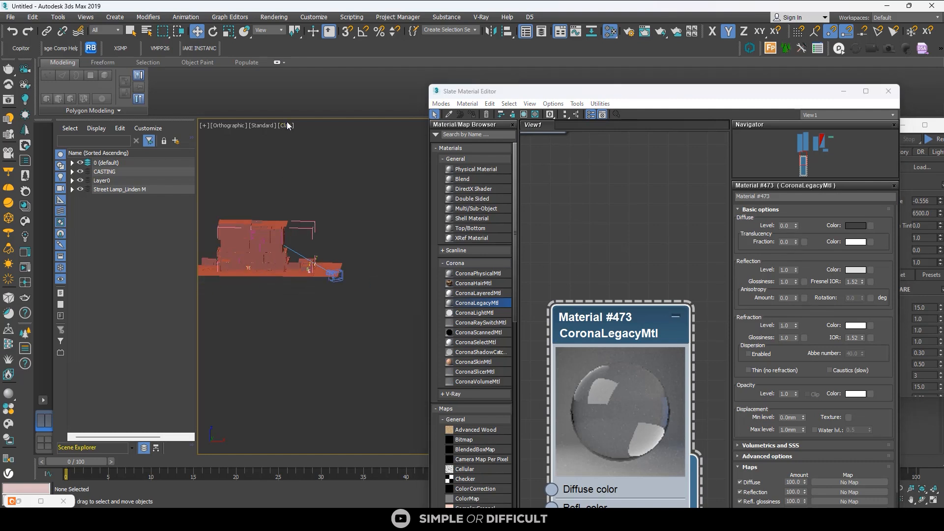
{"action": "scroll", "coordinate": [305, 248], "scroll_direction": "up", "scroll_amount": 6}
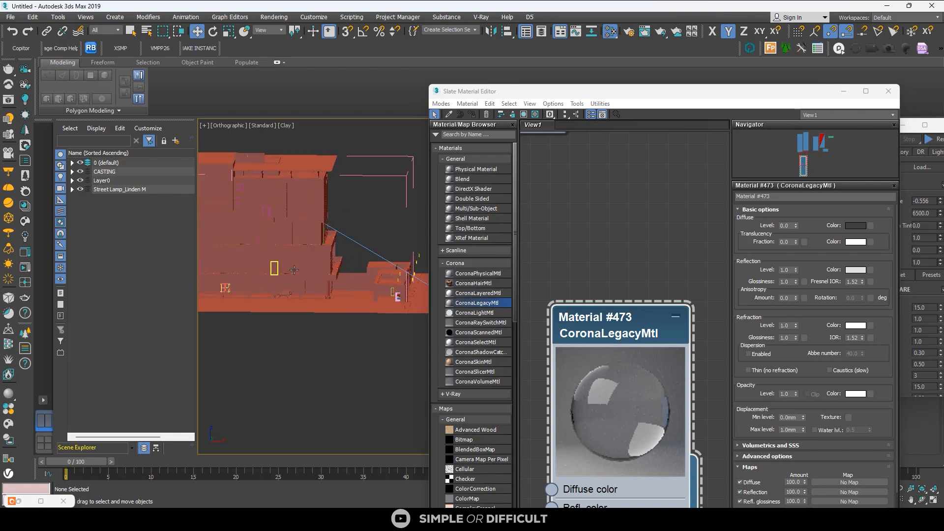
{"action": "scroll", "coordinate": [337, 281], "scroll_direction": "up", "scroll_amount": 2}
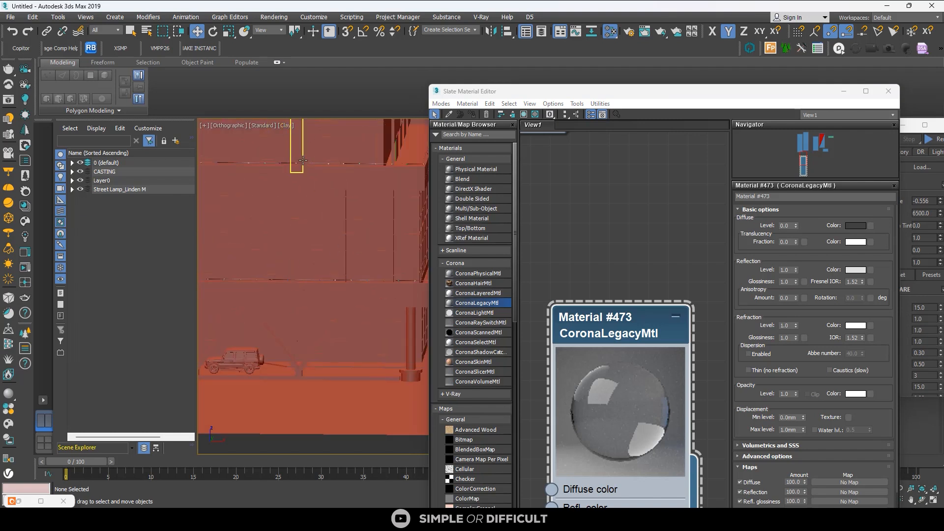
{"action": "key", "text": "F4"}
{"action": "scroll", "coordinate": [344, 290], "scroll_direction": "up", "scroll_amount": 4}
{"action": "left_click", "coordinate": [343, 291]}
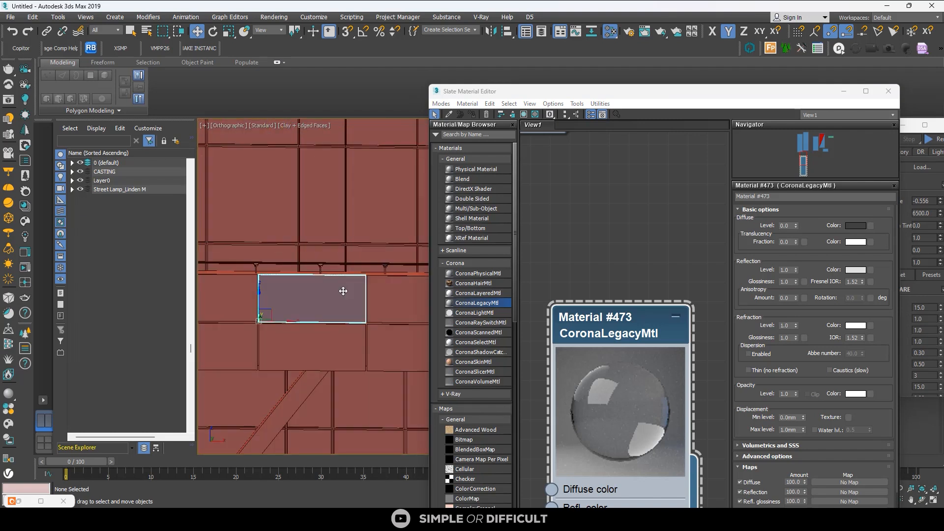
{"action": "scroll", "coordinate": [343, 291], "scroll_direction": "down", "scroll_amount": 5}
{"action": "scroll", "coordinate": [356, 298], "scroll_direction": "up", "scroll_amount": 3}
{"action": "left_click", "coordinate": [343, 289], "text": "ctrl"}
{"action": "scroll", "coordinate": [340, 289], "scroll_direction": "down", "scroll_amount": 5}
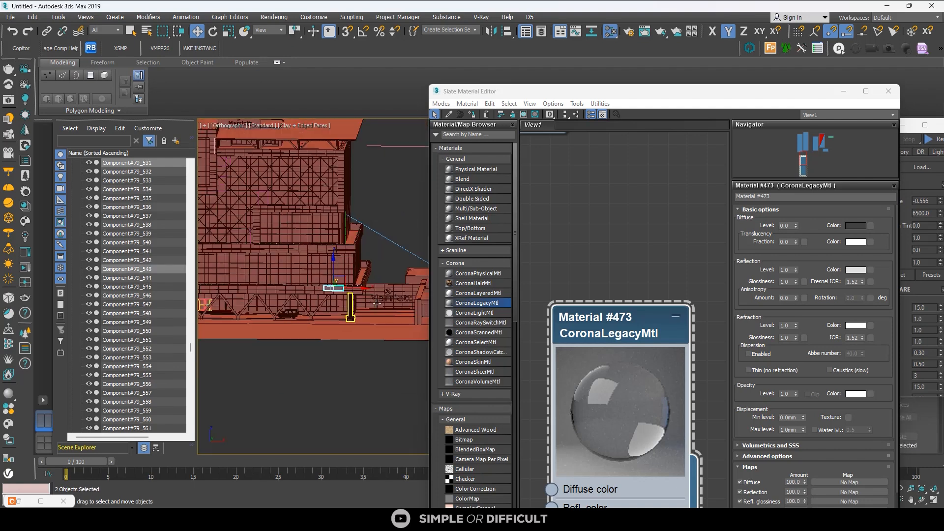
{"action": "scroll", "coordinate": [339, 290], "scroll_direction": "up", "scroll_amount": 8}
{"action": "left_click", "coordinate": [324, 313], "text": "ctrl"}
{"action": "left_click", "coordinate": [394, 325], "text": "ctrl"}
{"action": "left_click", "coordinate": [378, 295], "text": "ctrl"}
{"action": "left_click", "coordinate": [133, 33]}
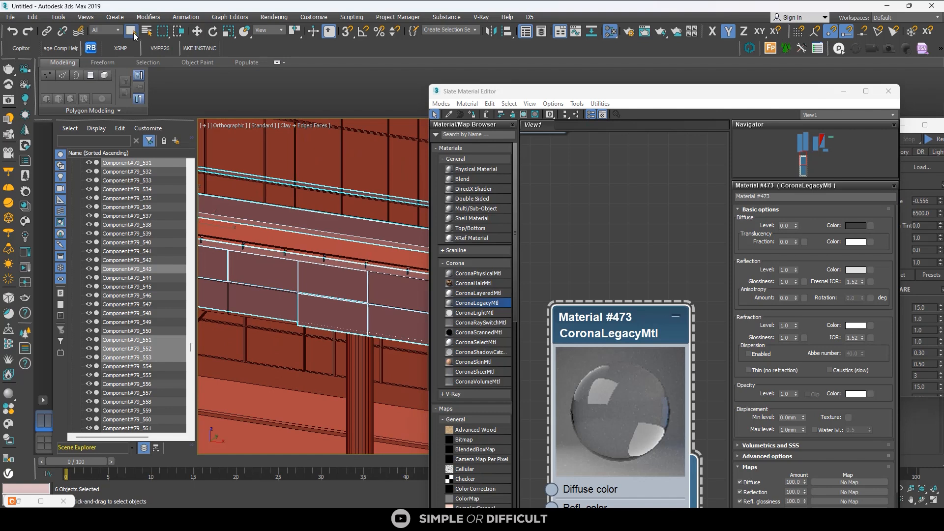
{"action": "scroll", "coordinate": [268, 205], "scroll_direction": "down", "scroll_amount": 6}
{"action": "scroll", "coordinate": [301, 211], "scroll_direction": "up", "scroll_amount": 4}
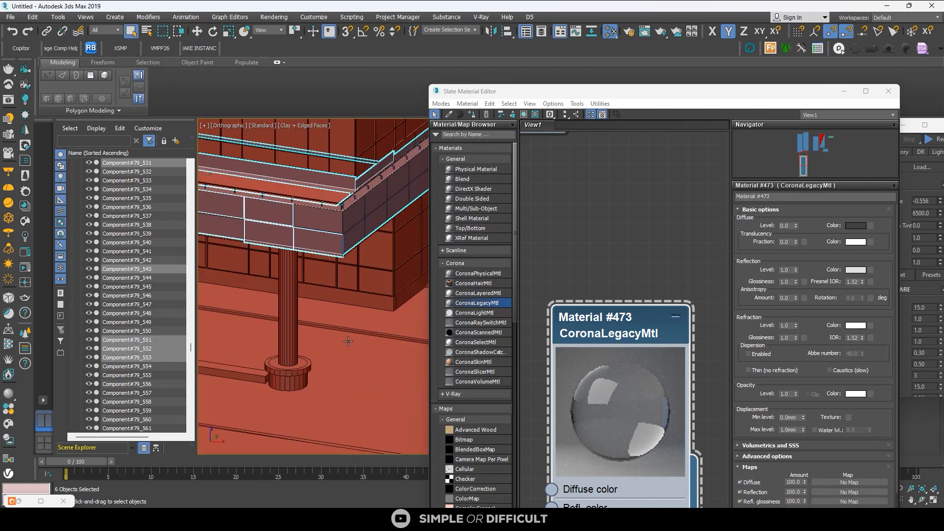
{"action": "left_click", "coordinate": [348, 341]}
Step: Select eight adjoining fascia panels, covering both rows, on the canopy face above the round column
{"action": "scroll", "coordinate": [304, 203], "scroll_direction": "up", "scroll_amount": 4}
{"action": "left_click", "coordinate": [330, 231]}
{"action": "left_click", "coordinate": [324, 280], "text": "ctrl"}
{"action": "left_click", "coordinate": [259, 242], "text": "ctrl"}
{"action": "left_click", "coordinate": [257, 259], "text": "ctrl"}
{"action": "middle_click_drag", "start_coordinate": [282, 261], "coordinate": [432, 279]}
{"action": "left_click", "coordinate": [295, 228], "text": "ctrl"}
{"action": "left_click", "coordinate": [283, 268], "text": "ctrl"}
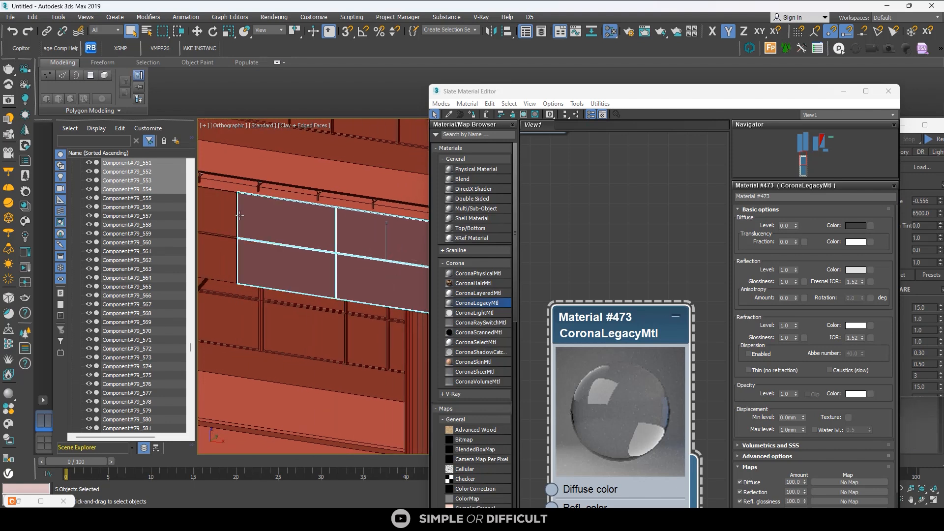
{"action": "left_click", "coordinate": [228, 219], "text": "ctrl"}
{"action": "left_click", "coordinate": [222, 249], "text": "ctrl"}
{"action": "scroll", "coordinate": [614, 282], "scroll_direction": "down", "scroll_amount": 3}
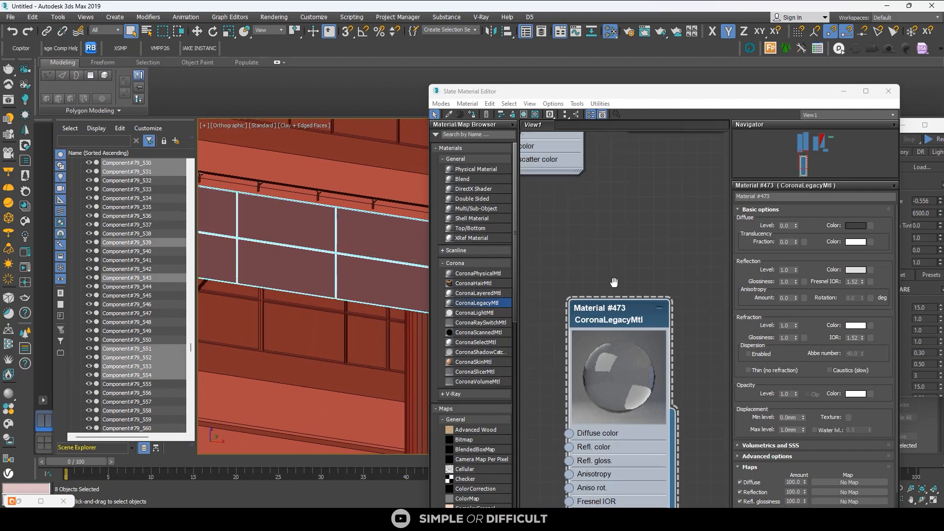
Step: Add the four fascia panels around the canopy corner to the selection, for twelve panels in total
{"action": "scroll", "coordinate": [292, 235], "scroll_direction": "down", "scroll_amount": 8}
{"action": "middle_click_drag", "start_coordinate": [334, 231], "coordinate": [307, 248], "text": "alt"}
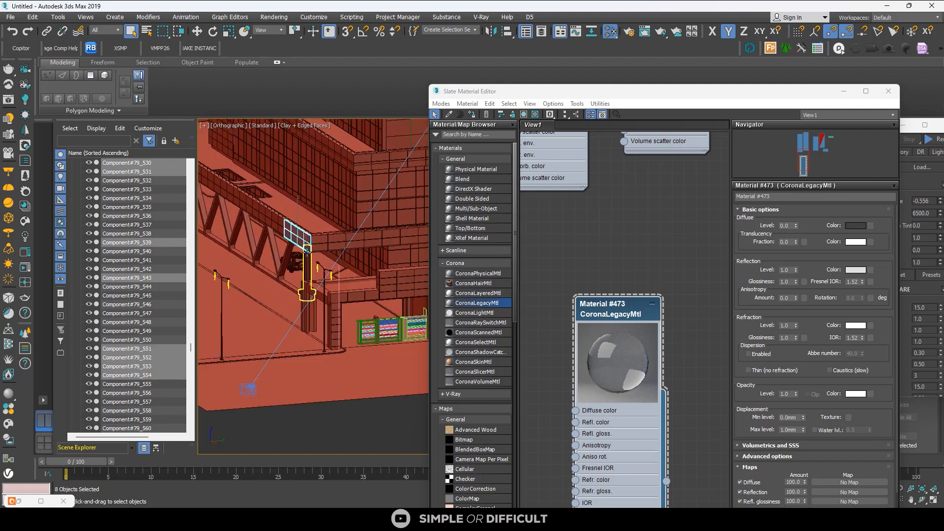
{"action": "scroll", "coordinate": [312, 246], "scroll_direction": "up", "scroll_amount": 5}
{"action": "left_click", "coordinate": [339, 211], "text": "ctrl"}
{"action": "left_click", "coordinate": [355, 233], "text": "ctrl"}
{"action": "left_click", "coordinate": [405, 201], "text": "ctrl"}
{"action": "left_click", "coordinate": [408, 227], "text": "ctrl"}
{"action": "scroll", "coordinate": [574, 232], "scroll_direction": "down", "scroll_amount": 3}
Step: Assign the glossy black material to the selected canopy panels and display it in the viewport
{"action": "middle_click_drag", "start_coordinate": [597, 266], "coordinate": [605, 481]}
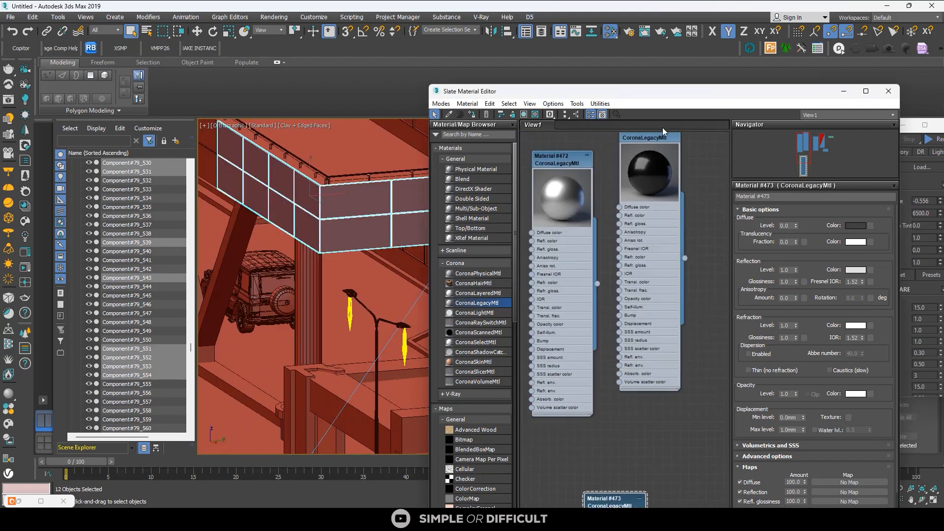
{"action": "left_click", "coordinate": [650, 138]}
{"action": "left_click", "coordinate": [472, 115]}
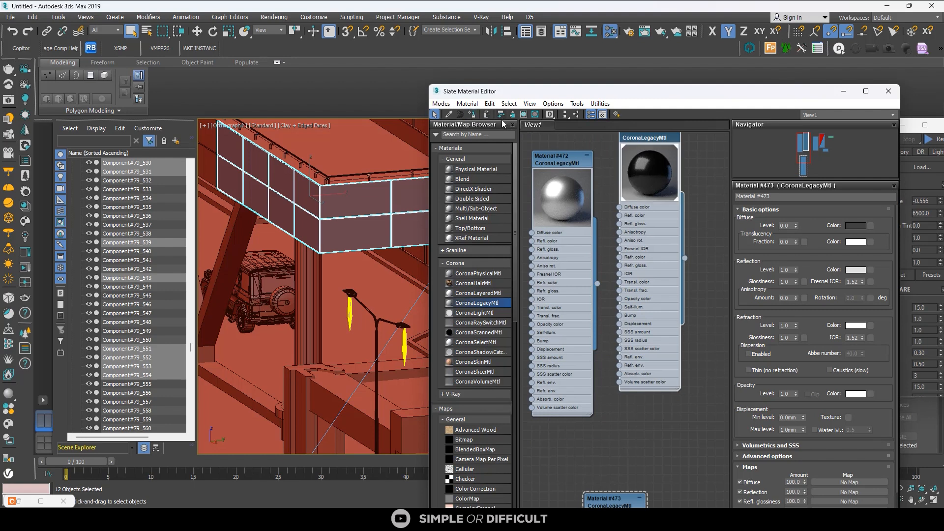
{"action": "left_click", "coordinate": [526, 114]}
Step: Switch the orthographic viewport from clay to default shading and clear the selection
{"action": "left_click", "coordinate": [294, 125]}
{"action": "left_click", "coordinate": [337, 131]}
{"action": "scroll", "coordinate": [309, 327], "scroll_direction": "down", "scroll_amount": 6}
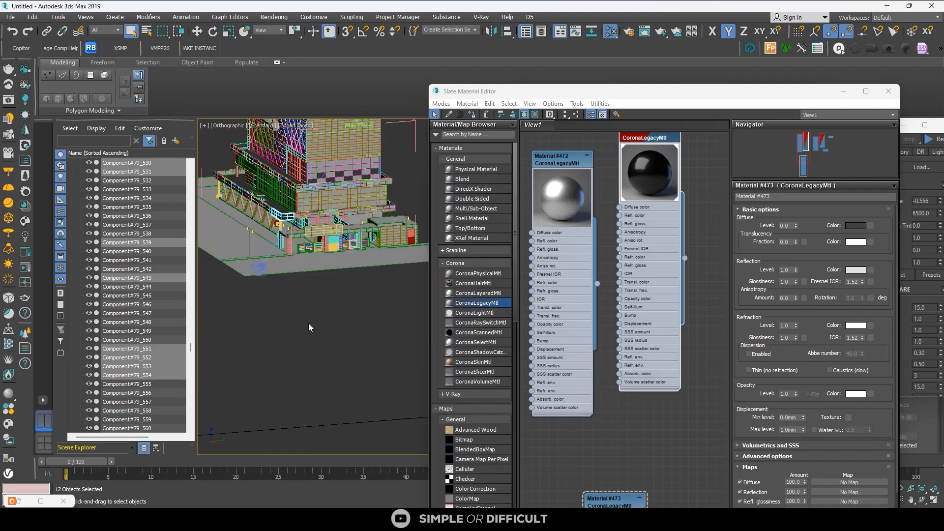
{"action": "left_click", "coordinate": [308, 327]}
Step: Maximize the Corona frame buffer, start the interactive render and inspect the glossy black canopy panels in it
{"action": "left_click_drag", "start_coordinate": [662, 92], "coordinate": [301, 160]}
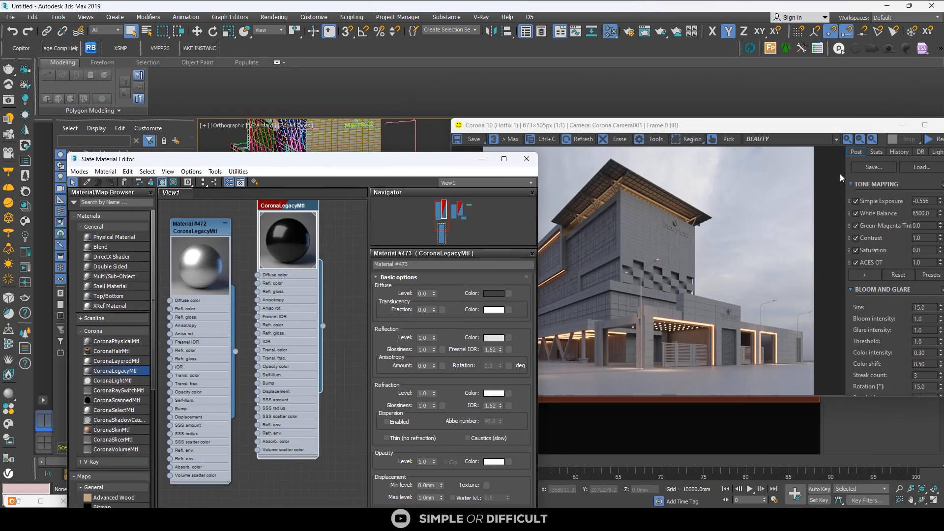
{"action": "double_click", "coordinate": [830, 126]}
{"action": "left_click", "coordinate": [931, 19]}
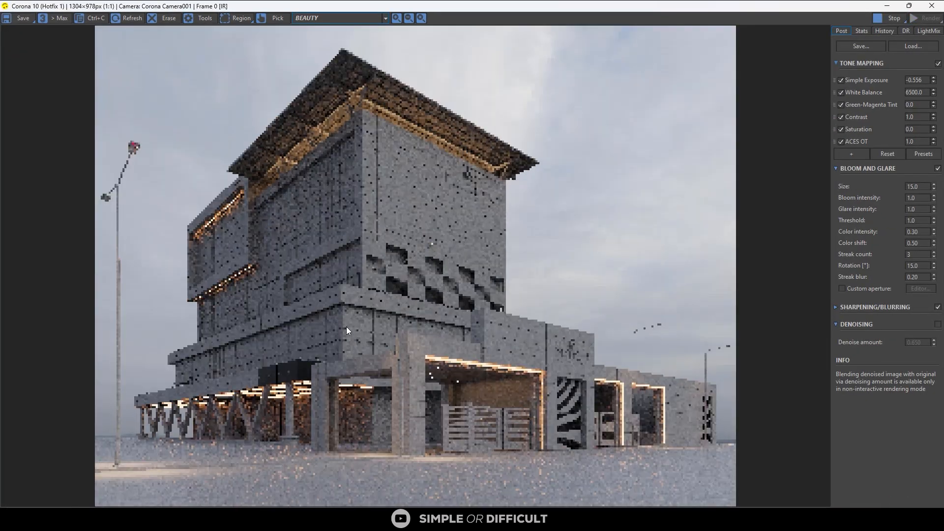
{"action": "scroll", "coordinate": [283, 367], "scroll_direction": "up", "scroll_amount": 3}
{"action": "scroll", "coordinate": [345, 379], "scroll_direction": "down", "scroll_amount": 2}
{"action": "scroll", "coordinate": [393, 340], "scroll_direction": "up", "scroll_amount": 4}
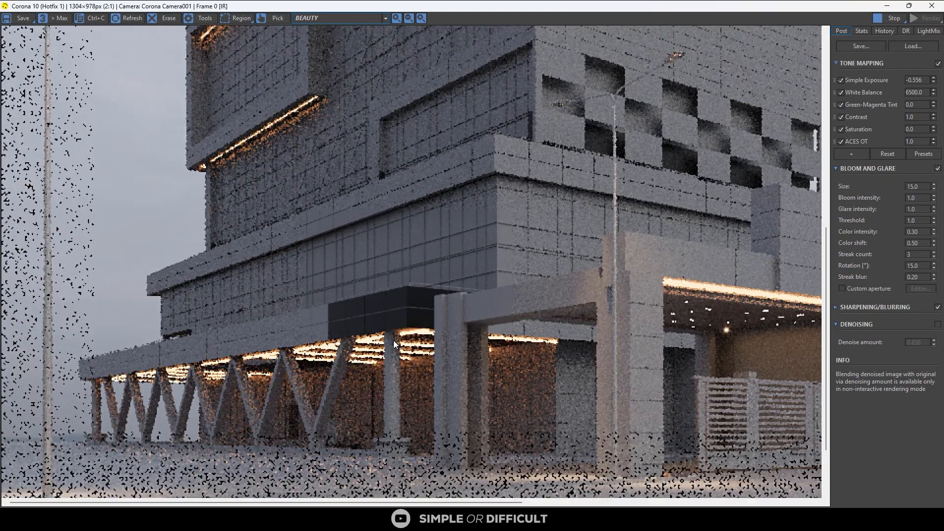
{"action": "scroll", "coordinate": [456, 303], "scroll_direction": "down", "scroll_amount": 3}
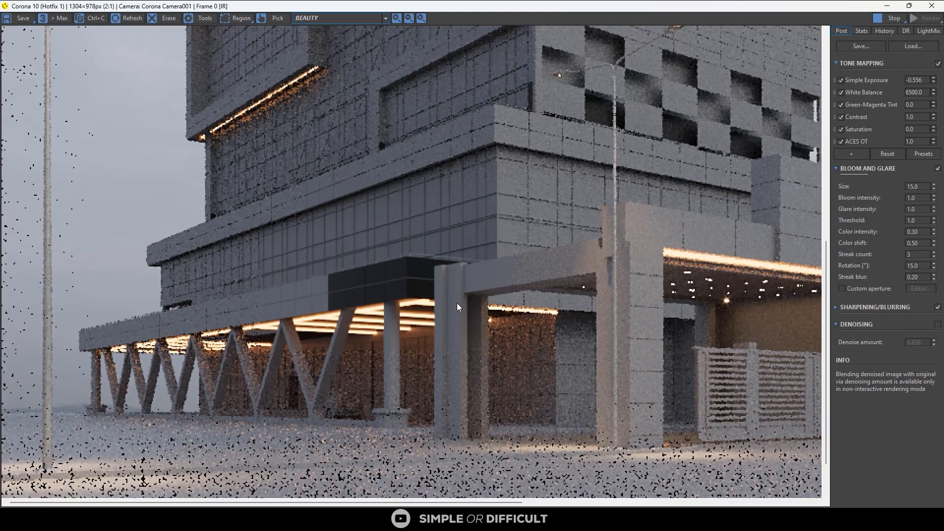
{"action": "scroll", "coordinate": [456, 303], "scroll_direction": "down", "scroll_amount": 2}
Step: Restore the frame buffer to a smaller window, rearrange it with the material editor, and select the canopy frame group Group_001
{"action": "double_click", "coordinate": [821, 7]}
{"action": "left_click_drag", "start_coordinate": [821, 7], "coordinate": [861, 170]}
{"action": "left_click_drag", "start_coordinate": [439, 163], "coordinate": [417, 312]}
{"action": "scroll", "coordinate": [322, 180], "scroll_direction": "up", "scroll_amount": 6}
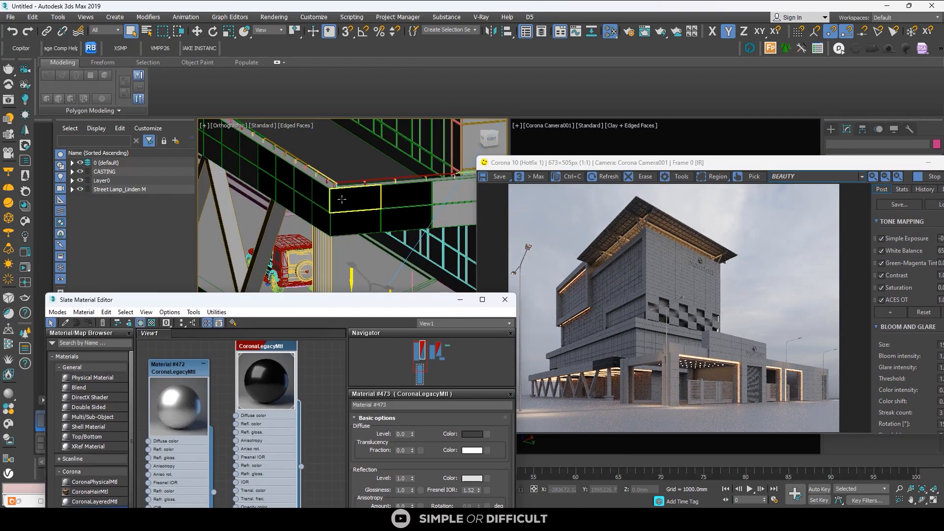
{"action": "left_click", "coordinate": [383, 222]}
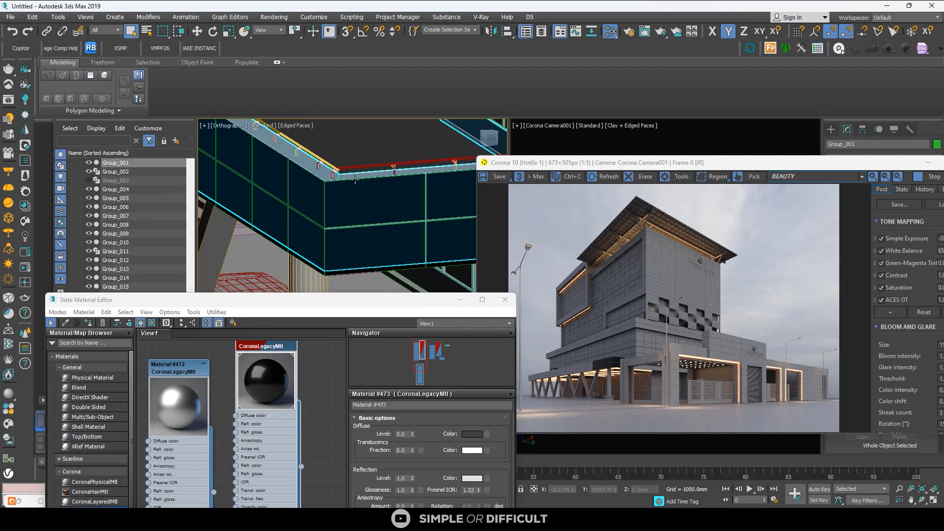
Step: Examine the canopy panels closely in the render and assign the dark grey legacy material to the selected group
{"action": "scroll", "coordinate": [383, 223], "scroll_direction": "down", "scroll_amount": 5}
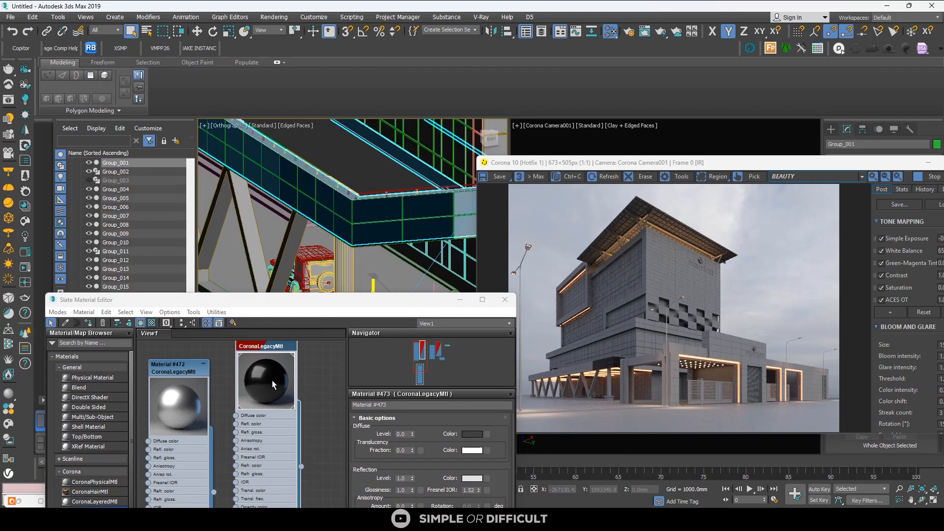
{"action": "scroll", "coordinate": [274, 385], "scroll_direction": "down", "scroll_amount": 3}
{"action": "scroll", "coordinate": [666, 347], "scroll_direction": "up", "scroll_amount": 2}
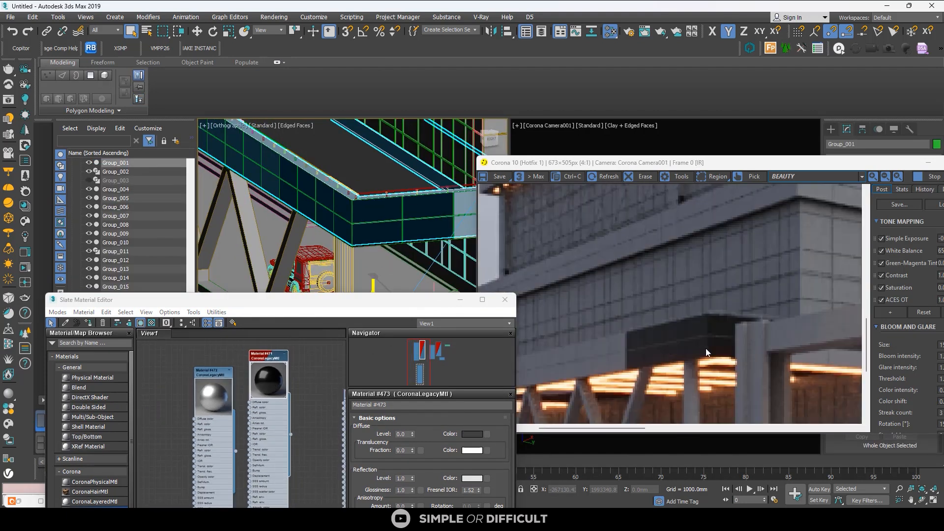
{"action": "scroll", "coordinate": [685, 341], "scroll_direction": "up", "scroll_amount": 1}
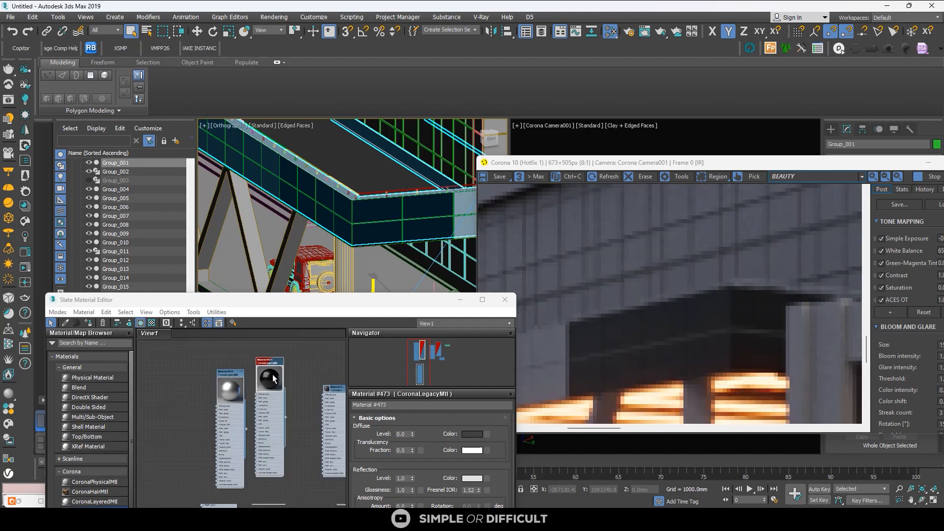
{"action": "scroll", "coordinate": [272, 393], "scroll_direction": "down", "scroll_amount": 4}
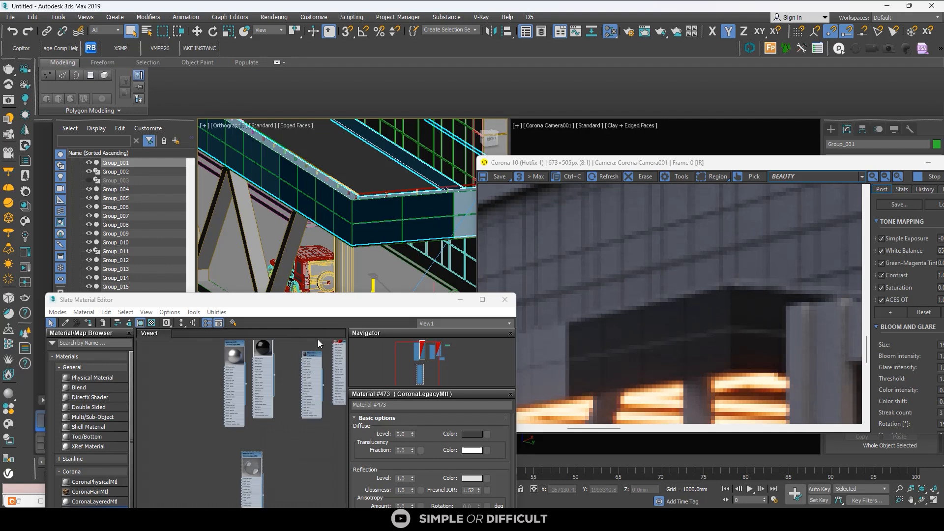
{"action": "scroll", "coordinate": [314, 356], "scroll_direction": "up", "scroll_amount": 4}
{"action": "left_click", "coordinate": [308, 361]}
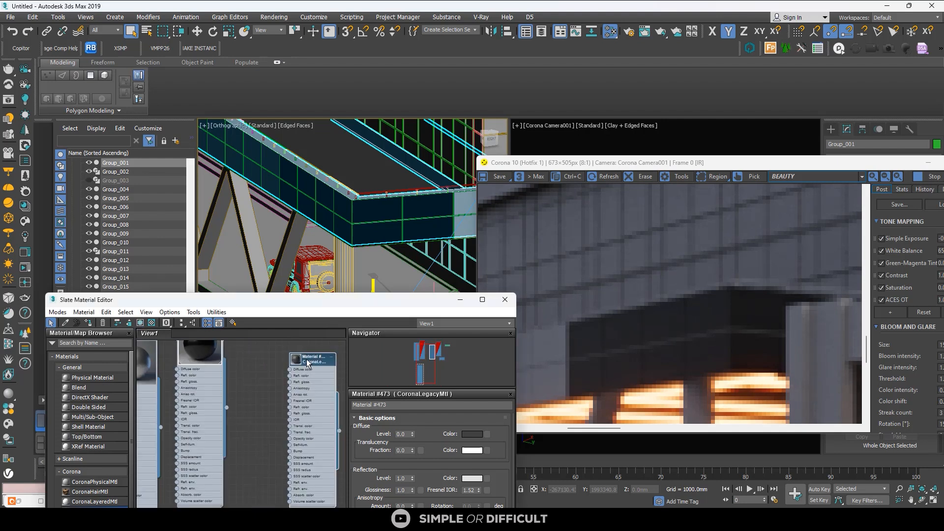
{"action": "left_click", "coordinate": [88, 323]}
{"action": "scroll", "coordinate": [728, 339], "scroll_direction": "down", "scroll_amount": 2}
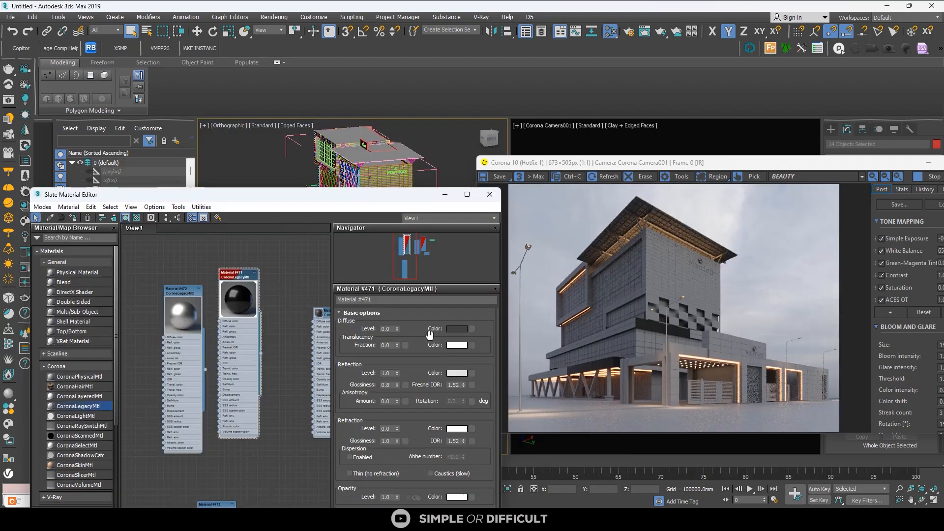
Step: Select six adjoining wall panels at the corner of the upper facade beside the lattice
{"action": "scroll", "coordinate": [362, 181], "scroll_direction": "up", "scroll_amount": 6}
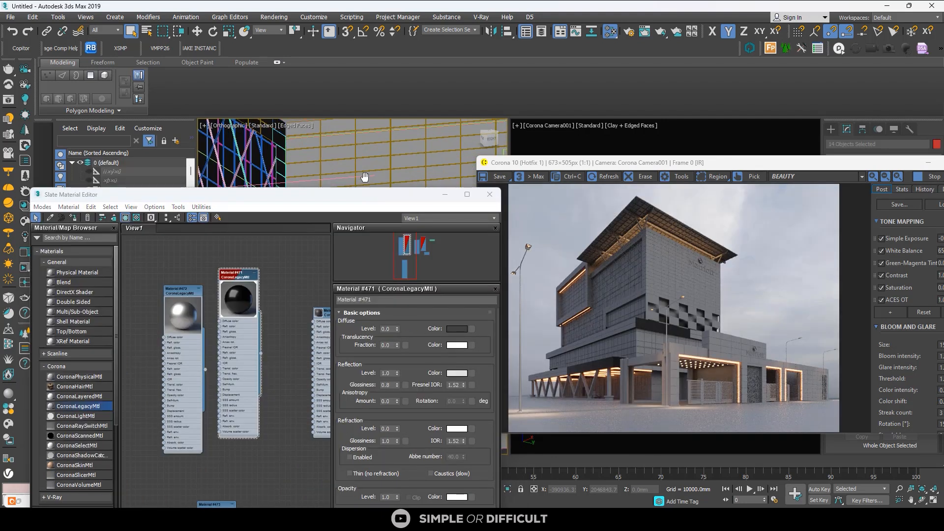
{"action": "left_click", "coordinate": [348, 151]}
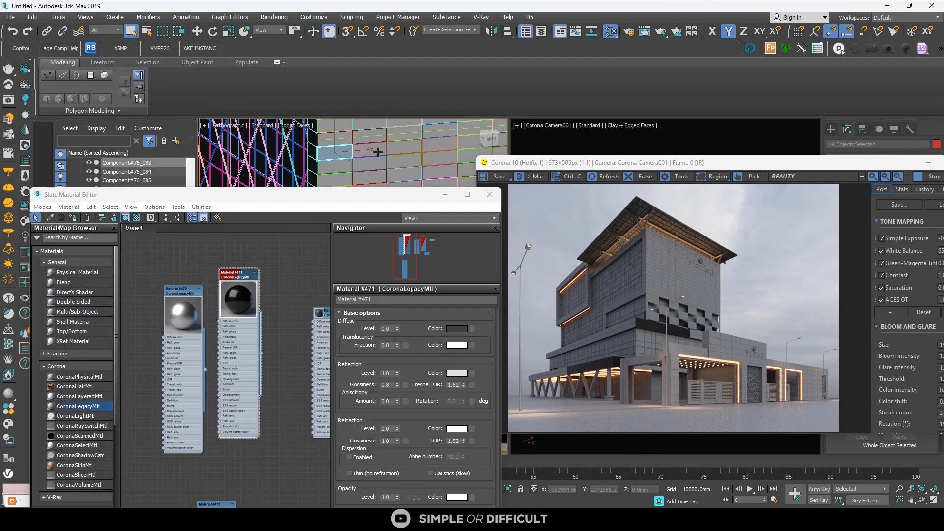
{"action": "left_click", "coordinate": [331, 168], "text": "ctrl"}
{"action": "scroll", "coordinate": [331, 169], "scroll_direction": "up", "scroll_amount": 2}
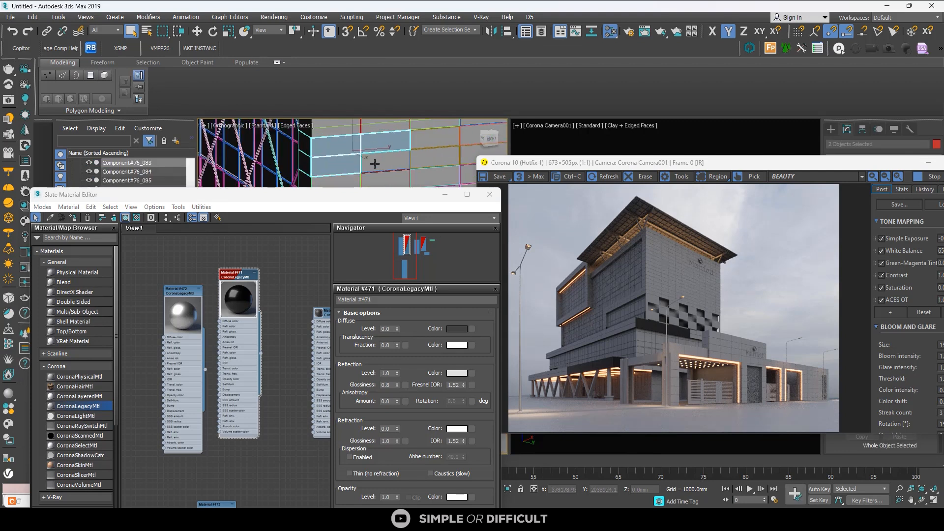
{"action": "scroll", "coordinate": [382, 132], "scroll_direction": "down", "scroll_amount": 2}
{"action": "middle_click_drag", "start_coordinate": [382, 132], "coordinate": [386, 135]}
{"action": "left_click", "coordinate": [387, 135], "text": "ctrl"}
{"action": "left_click", "coordinate": [378, 137], "text": "ctrl"}
Step: Extend the facade selection downward to eleven wall panels and apply the metallic material to them
{"action": "left_click_drag", "start_coordinate": [202, 195], "coordinate": [516, 236]}
{"action": "scroll", "coordinate": [401, 177], "scroll_direction": "up", "scroll_amount": 2}
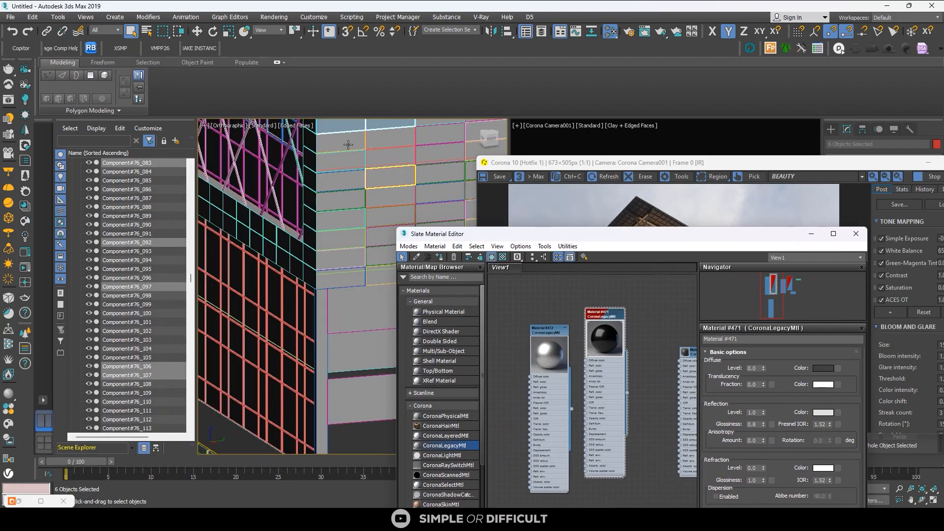
{"action": "left_click", "coordinate": [381, 150], "text": "ctrl"}
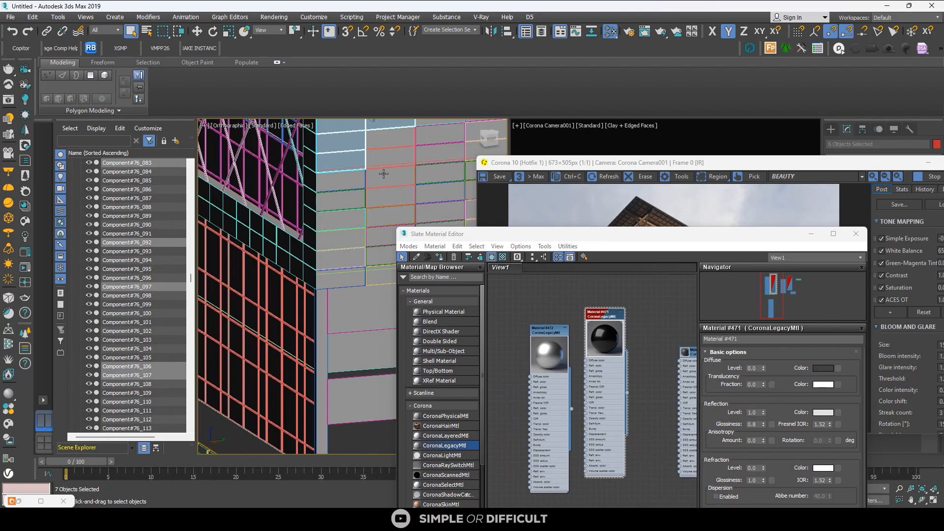
{"action": "left_click", "coordinate": [385, 158], "text": "ctrl"}
{"action": "left_click", "coordinate": [389, 178], "text": "ctrl"}
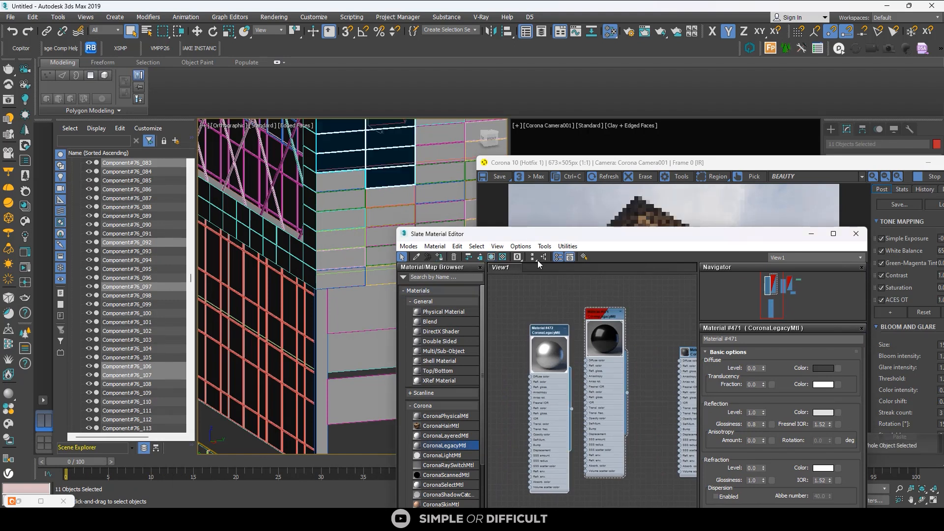
{"action": "left_click_drag", "start_coordinate": [592, 237], "coordinate": [429, 291]}
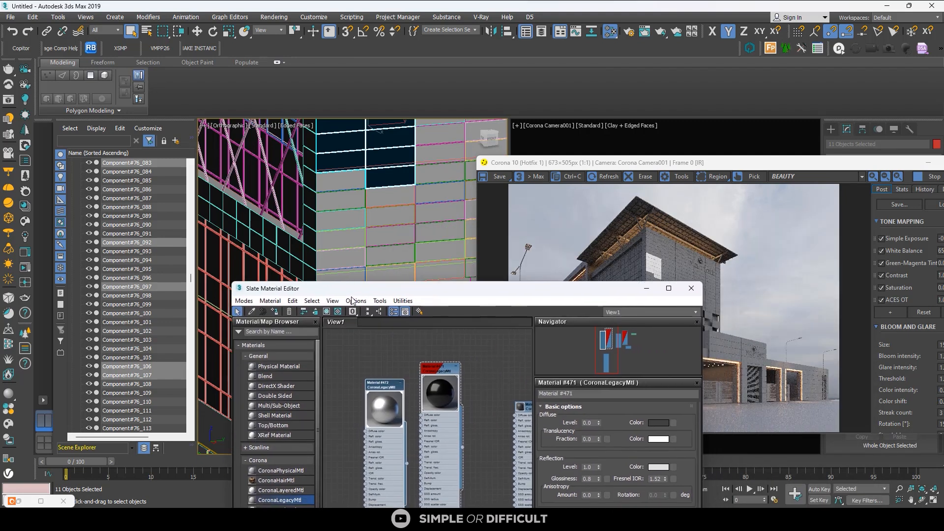
{"action": "left_click", "coordinate": [327, 312]}
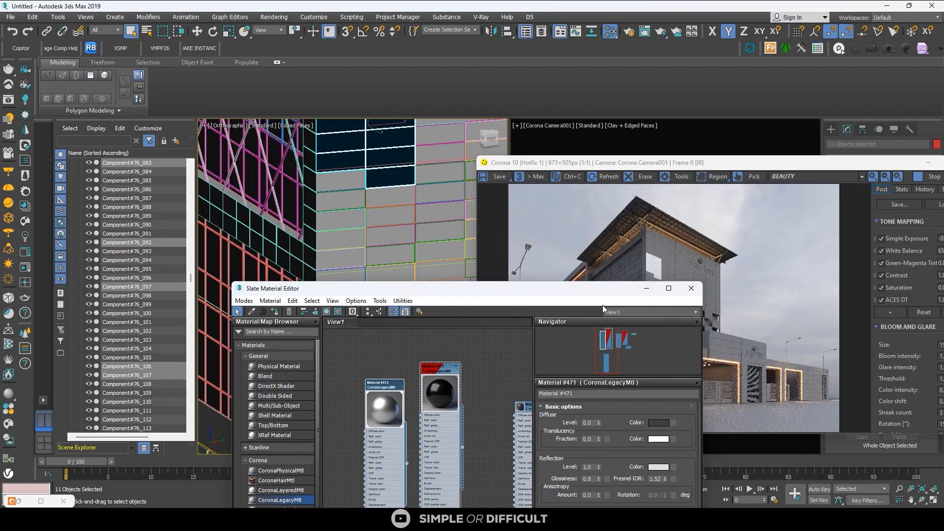
Step: Move the material editor clear of the viewport and add five more wall panels below the selected corner block to the selection
{"action": "left_click_drag", "start_coordinate": [597, 297], "coordinate": [750, 339]}
{"action": "left_click", "coordinate": [344, 214], "text": "ctrl"}
{"action": "left_click", "coordinate": [364, 201], "text": "ctrl"}
{"action": "left_click", "coordinate": [381, 208], "text": "ctrl"}
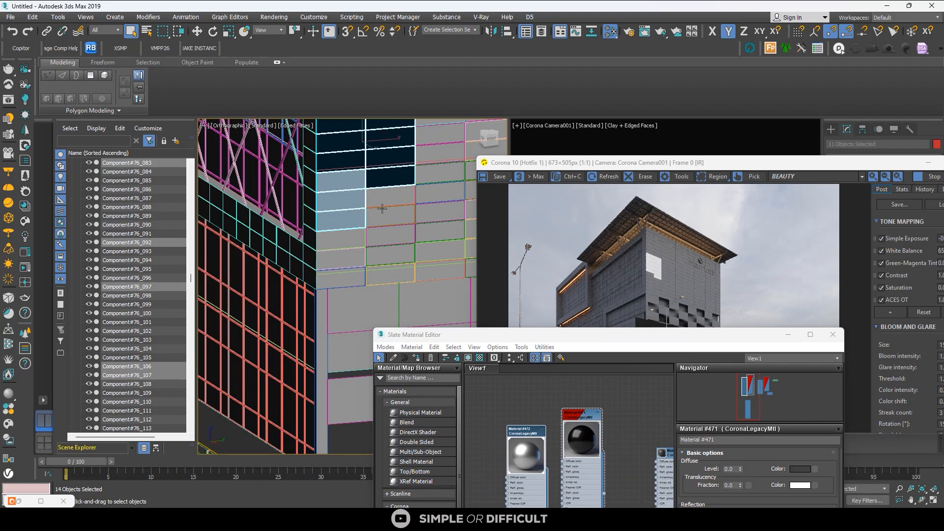
{"action": "left_click", "coordinate": [382, 208], "text": "ctrl"}
{"action": "left_click", "coordinate": [381, 209], "text": "ctrl"}
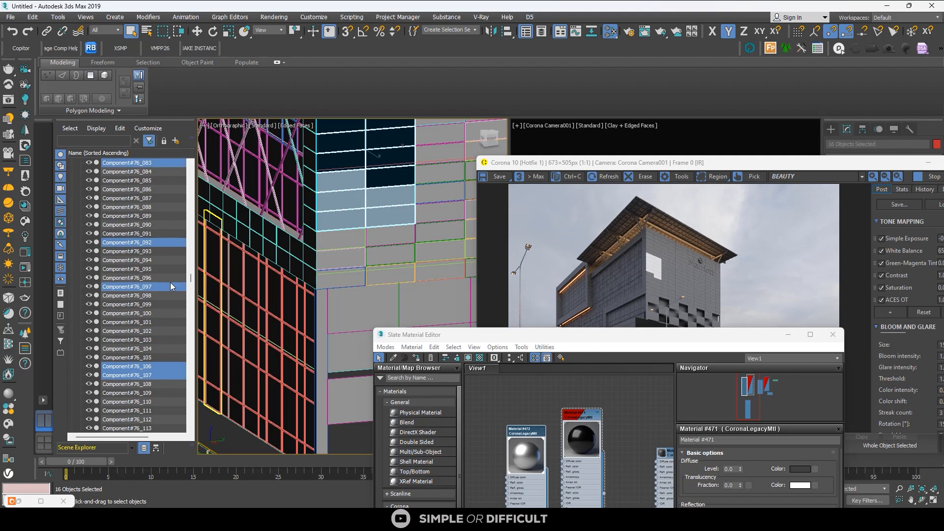
Step: Extend the selection in the scene list to the facade panels Component#76_067 through Component#76_107
{"action": "left_click", "coordinate": [145, 375], "text": "shift"}
{"action": "scroll", "coordinate": [400, 235], "scroll_direction": "down", "scroll_amount": 3}
{"action": "scroll", "coordinate": [400, 235], "scroll_direction": "down", "scroll_amount": 4}
{"action": "scroll", "coordinate": [391, 221], "scroll_direction": "up", "scroll_amount": 10}
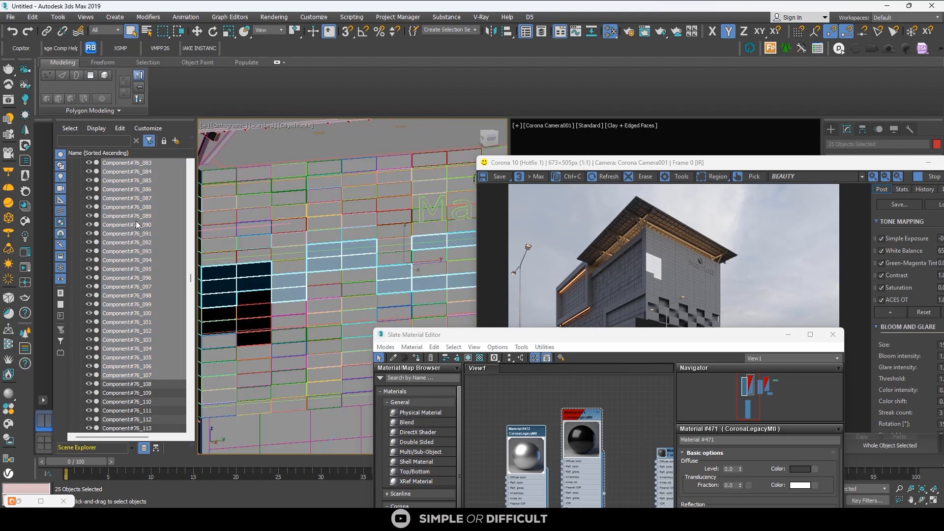
{"action": "scroll", "coordinate": [146, 225], "scroll_direction": "up", "scroll_amount": 6}
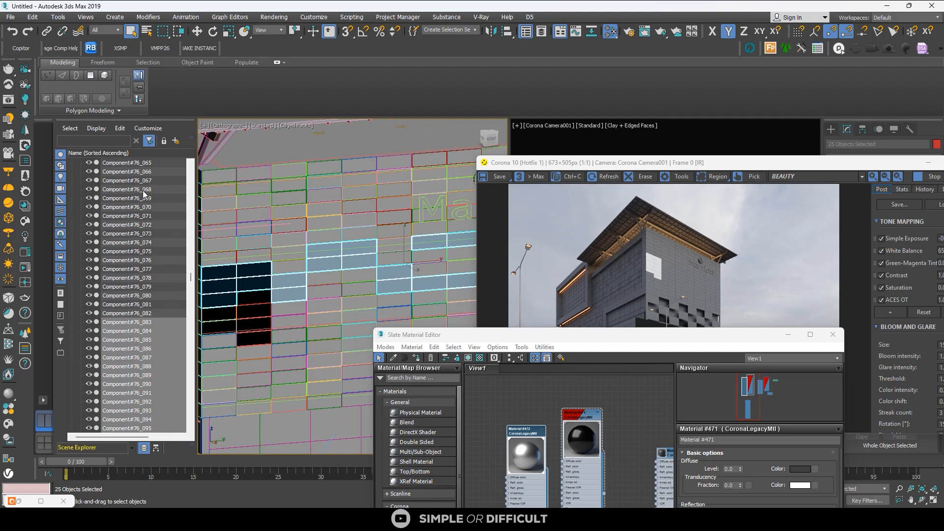
{"action": "left_click", "coordinate": [141, 181], "text": "shift"}
{"action": "scroll", "coordinate": [387, 253], "scroll_direction": "down", "scroll_amount": 5}
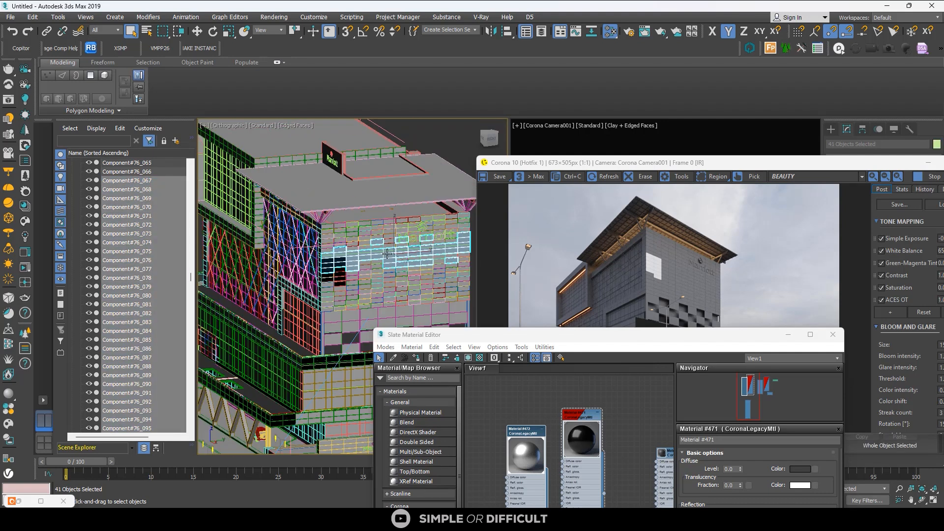
Step: Widen the facade panel selection to cover Component#76_044 through Component#76_128
{"action": "scroll", "coordinate": [152, 249], "scroll_direction": "down", "scroll_amount": 4}
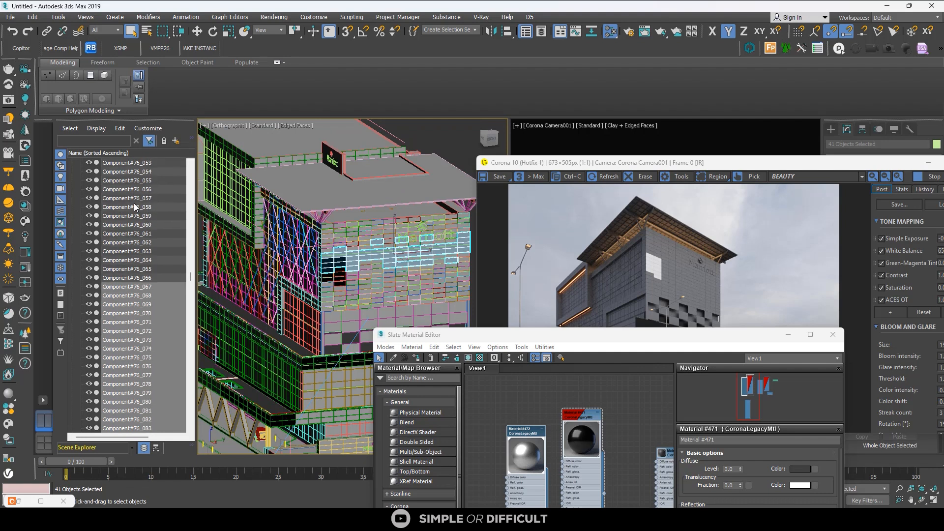
{"action": "scroll", "coordinate": [129, 276], "scroll_direction": "down", "scroll_amount": 7}
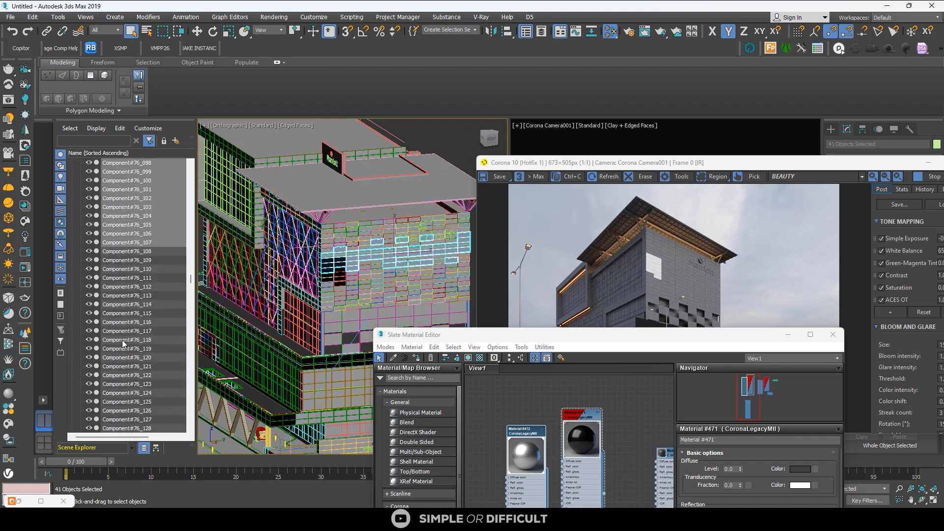
{"action": "left_click", "coordinate": [137, 428], "text": "shift"}
{"action": "scroll", "coordinate": [126, 287], "scroll_direction": "down", "scroll_amount": 1}
{"action": "scroll", "coordinate": [126, 287], "scroll_direction": "up", "scroll_amount": 19}
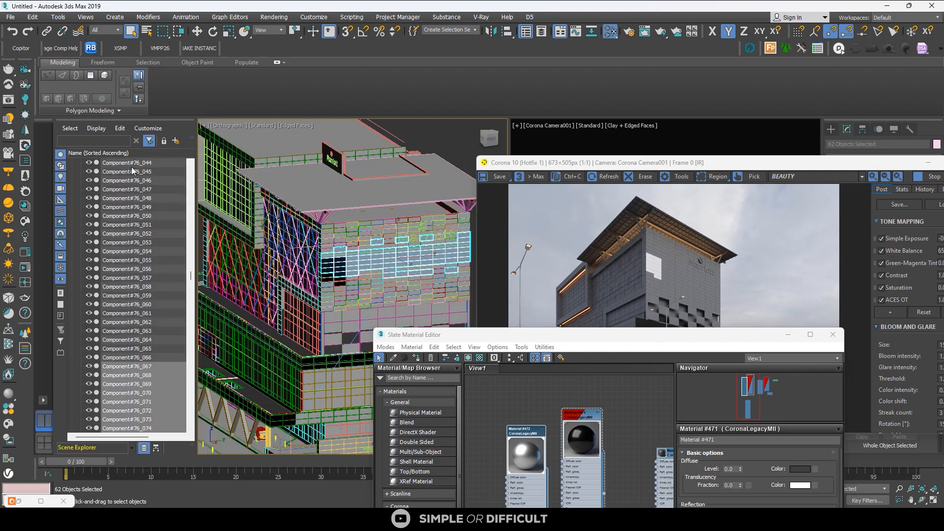
{"action": "left_click", "coordinate": [132, 167], "text": "shift"}
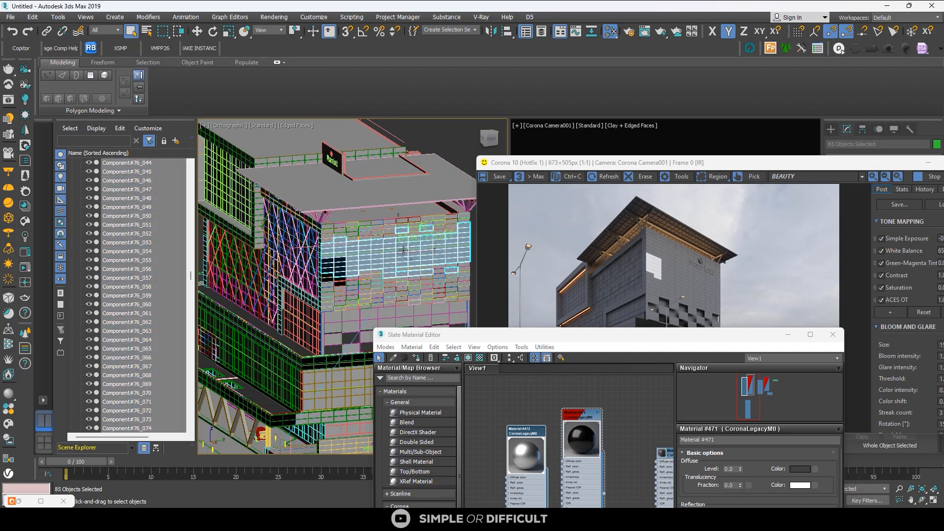
Step: Extend the panel selection down to Component#76_166 and up to Component#75_009, including the checkered panels
{"action": "scroll", "coordinate": [121, 228], "scroll_direction": "down", "scroll_amount": 13}
{"action": "scroll", "coordinate": [121, 228], "scroll_direction": "down", "scroll_amount": 18}
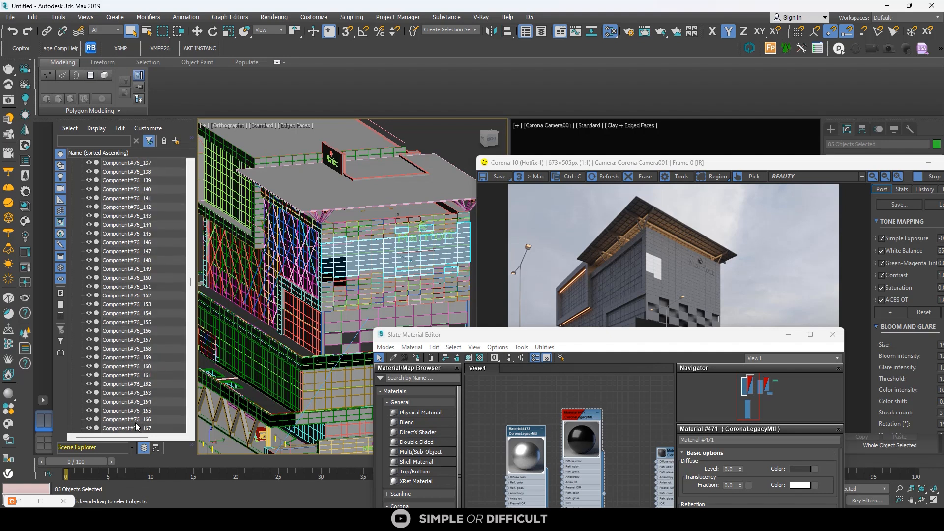
{"action": "left_click", "coordinate": [137, 426], "text": "shift"}
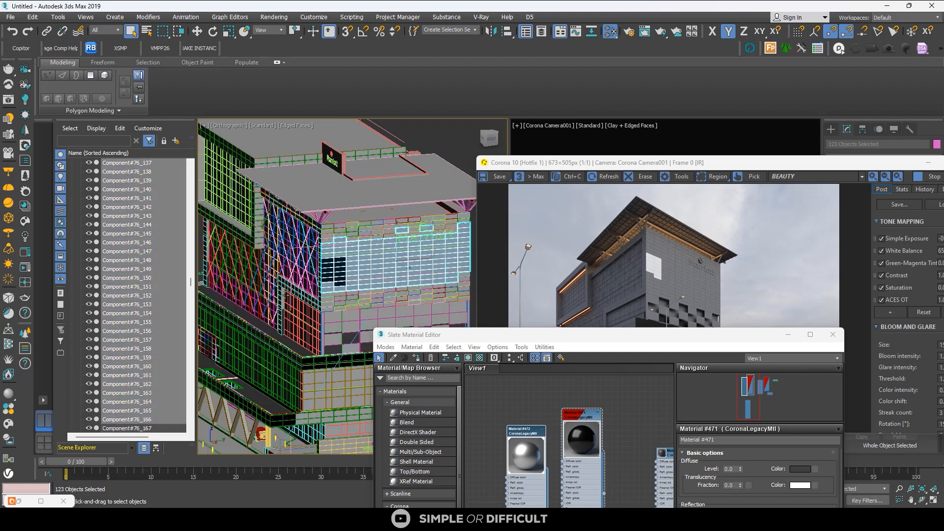
{"action": "scroll", "coordinate": [375, 277], "scroll_direction": "down", "scroll_amount": 5}
{"action": "scroll", "coordinate": [135, 290], "scroll_direction": "up", "scroll_amount": 20}
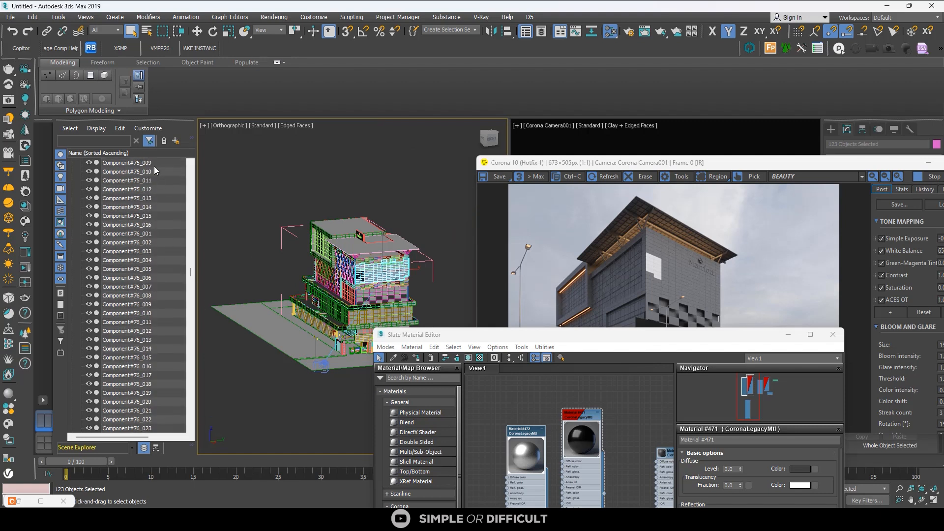
{"action": "left_click", "coordinate": [155, 166], "text": "shift"}
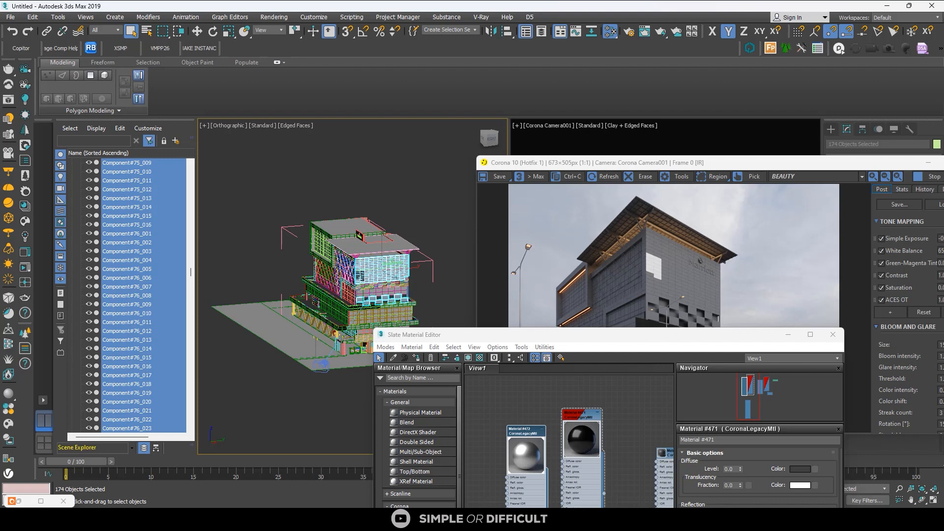
Step: Add the unselected panels at the far lower edge of the upper facade to the selection
{"action": "scroll", "coordinate": [395, 278], "scroll_direction": "up", "scroll_amount": 5}
{"action": "scroll", "coordinate": [395, 278], "scroll_direction": "down", "scroll_amount": 4}
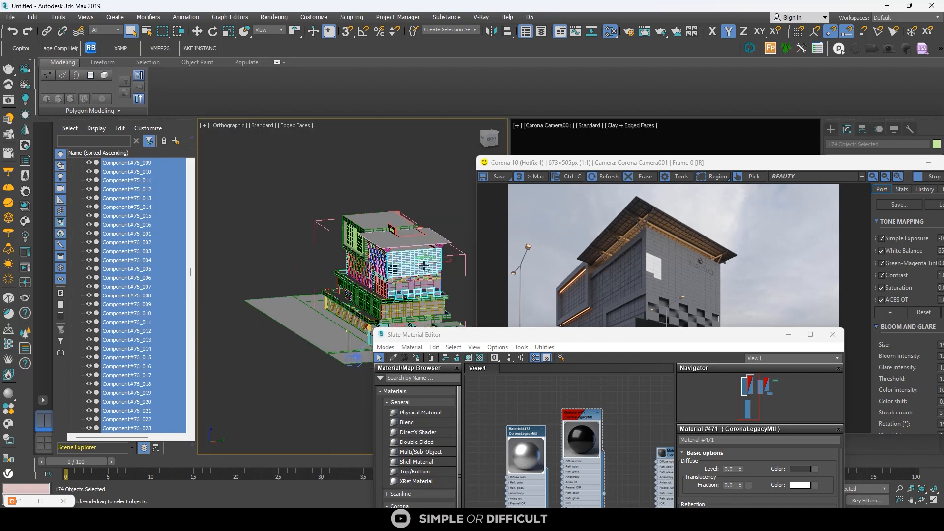
{"action": "scroll", "coordinate": [423, 266], "scroll_direction": "up", "scroll_amount": 3}
{"action": "scroll", "coordinate": [447, 282], "scroll_direction": "up", "scroll_amount": 6}
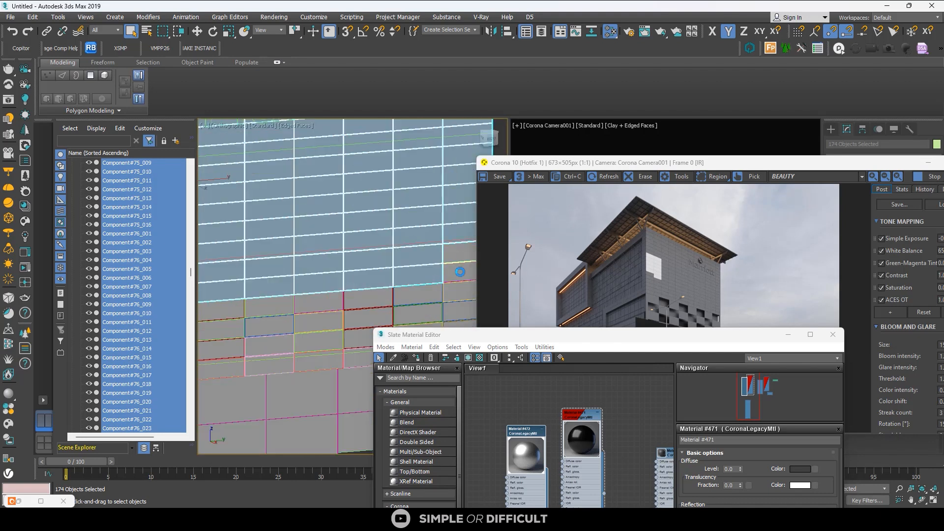
{"action": "left_click", "coordinate": [460, 274], "text": "ctrl"}
{"action": "scroll", "coordinate": [310, 279], "scroll_direction": "down", "scroll_amount": 8}
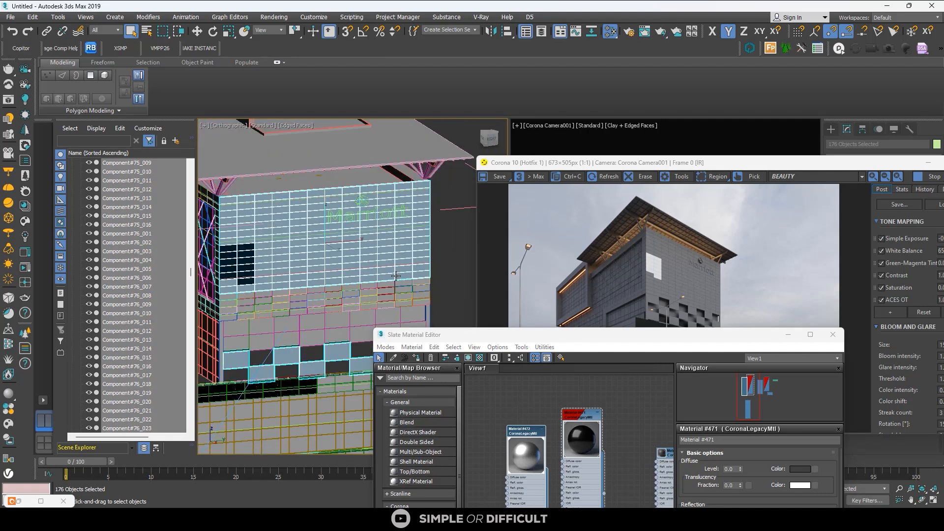
Step: Add the remaining facade wall objects to the selection with a tall region along the building's edge in the front view
{"action": "scroll", "coordinate": [370, 240], "scroll_direction": "down", "scroll_amount": 2}
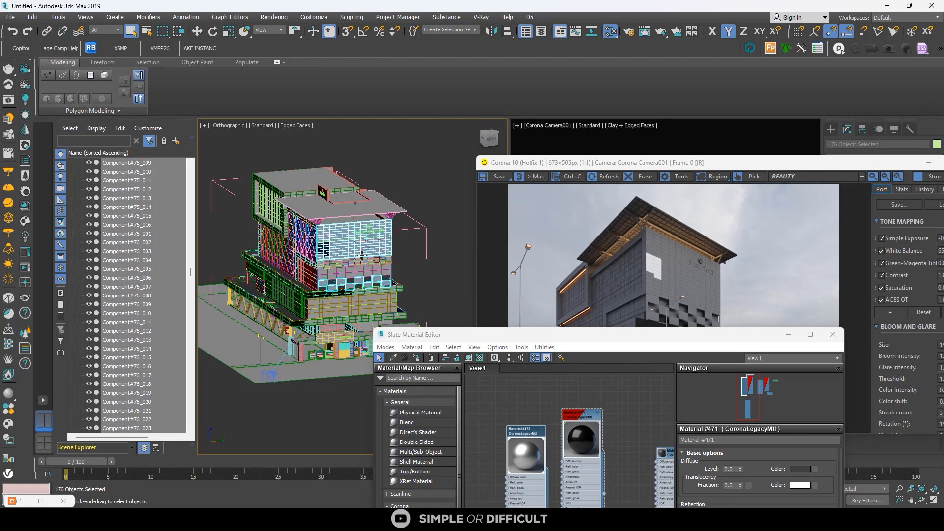
{"action": "middle_click_drag", "start_coordinate": [361, 262], "coordinate": [402, 259], "text": "alt"}
{"action": "scroll", "coordinate": [355, 271], "scroll_direction": "up", "scroll_amount": 4}
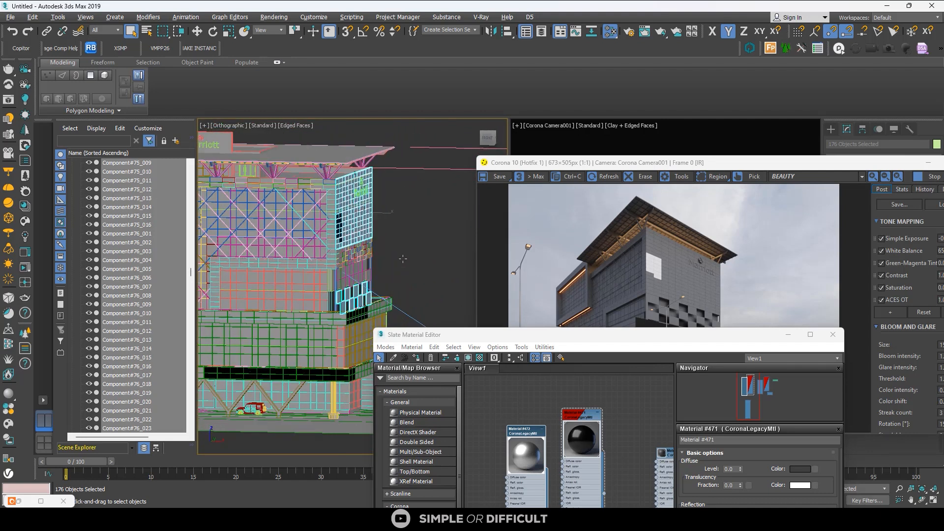
{"action": "left_click", "coordinate": [485, 136]}
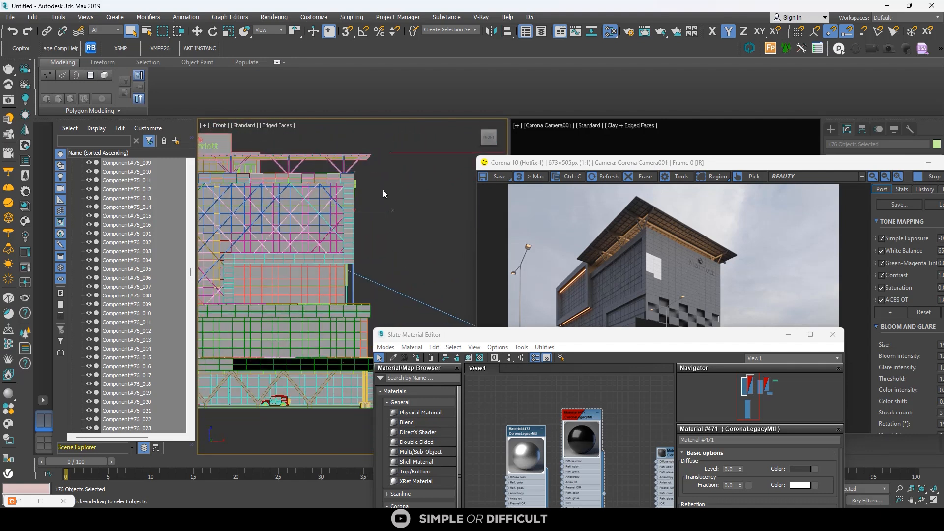
{"action": "left_click_drag", "start_coordinate": [396, 167], "coordinate": [352, 310]}
{"action": "scroll", "coordinate": [352, 310], "scroll_direction": "down", "scroll_amount": 4}
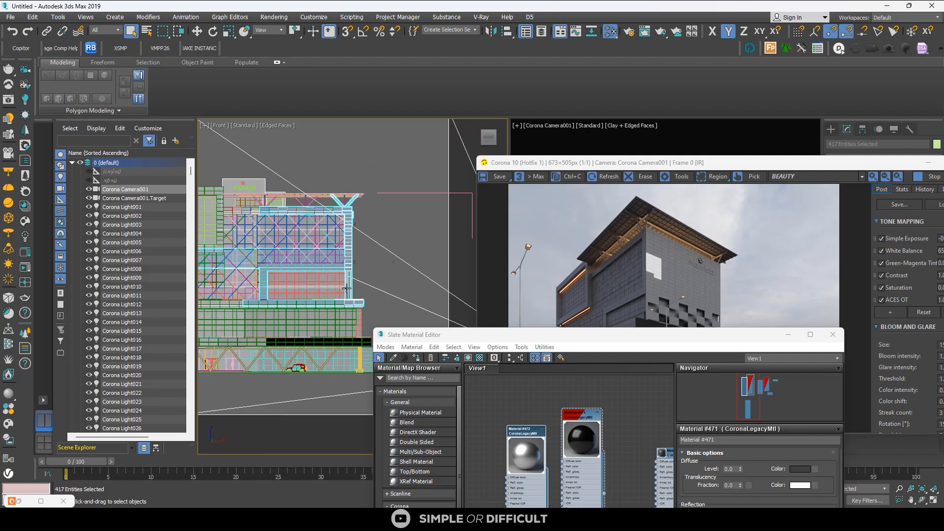
Step: Remove the camera and other objects away from the facade wall from the selection, using region selections in the front view
{"action": "left_click_drag", "start_coordinate": [303, 148], "coordinate": [228, 396]}
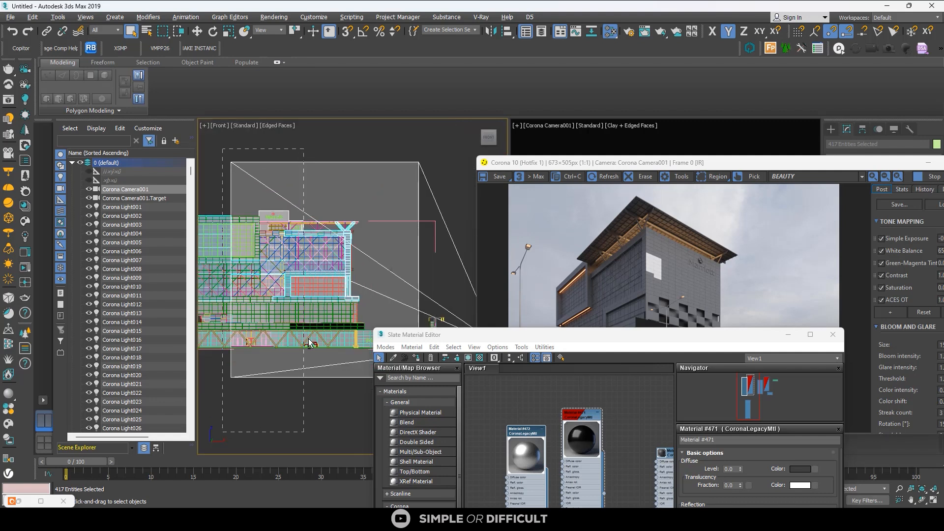
{"action": "left_click_drag", "start_coordinate": [222, 431], "coordinate": [222, 431]}
{"action": "scroll", "coordinate": [288, 239], "scroll_direction": "down", "scroll_amount": 5}
{"action": "left_click_drag", "start_coordinate": [391, 240], "coordinate": [337, 277]}
{"action": "middle_click_drag", "start_coordinate": [315, 276], "coordinate": [426, 177], "text": "alt"}
{"action": "scroll", "coordinate": [311, 247], "scroll_direction": "up", "scroll_amount": 5}
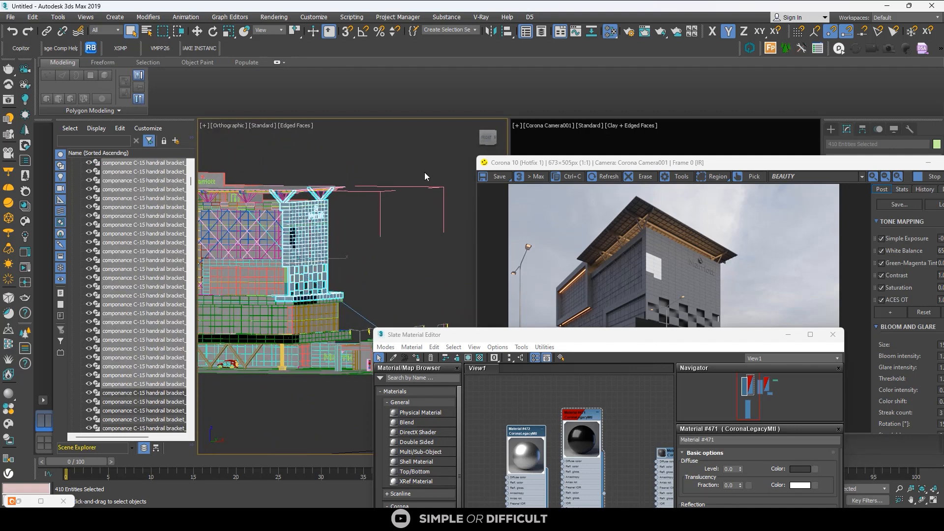
Step: Remove the canopy braces and the ledge below the wall from the selection, keeping only the front facade panels
{"action": "left_click", "coordinate": [488, 138]}
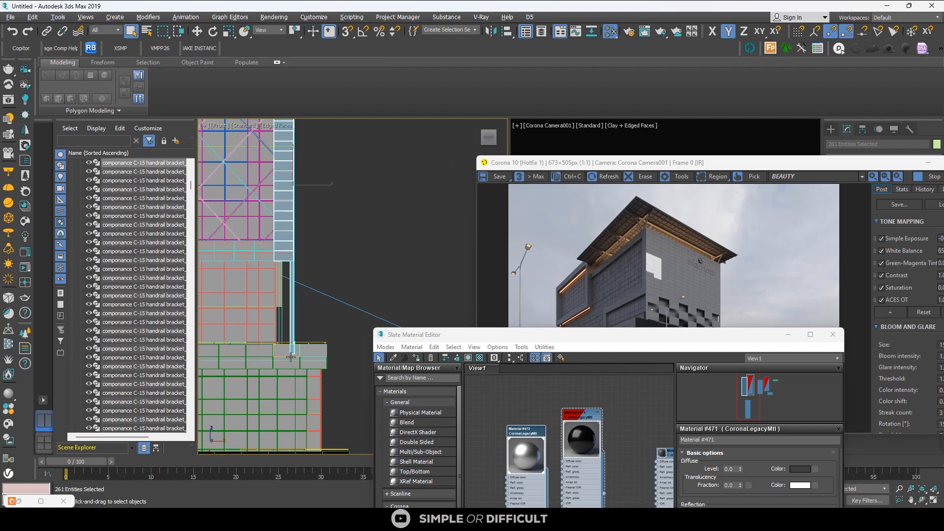
{"action": "scroll", "coordinate": [295, 355], "scroll_direction": "up", "scroll_amount": 3}
{"action": "middle_click_drag", "start_coordinate": [295, 355], "coordinate": [281, 362], "text": "alt"}
{"action": "scroll", "coordinate": [280, 363], "scroll_direction": "down", "scroll_amount": 5}
{"action": "middle_click_drag", "start_coordinate": [300, 315], "coordinate": [289, 294], "text": "alt"}
{"action": "scroll", "coordinate": [289, 294], "scroll_direction": "up", "scroll_amount": 3}
{"action": "scroll", "coordinate": [342, 245], "scroll_direction": "down", "scroll_amount": 5}
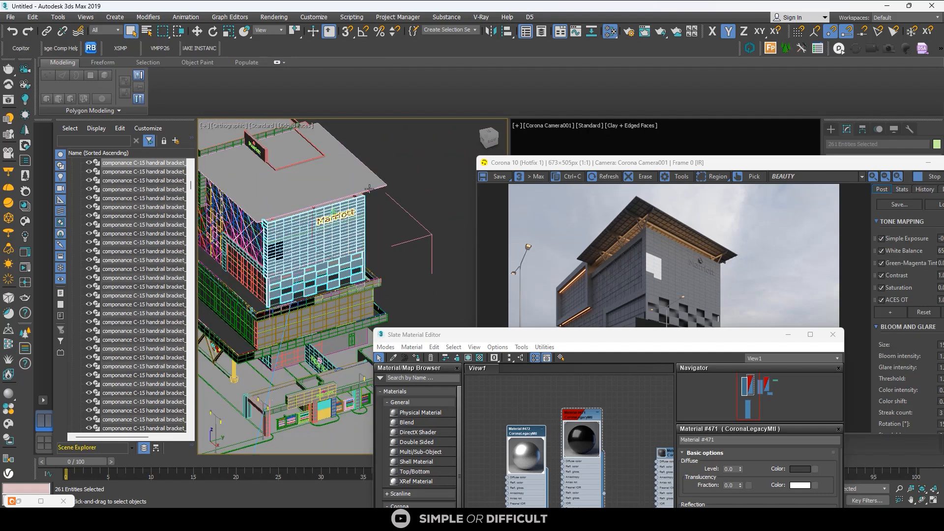
Step: Check the selected facade panels in isolation and assign the metallic material to them
{"action": "left_click_drag", "start_coordinate": [577, 334], "coordinate": [720, 61]}
{"action": "left_click", "coordinate": [507, 489]}
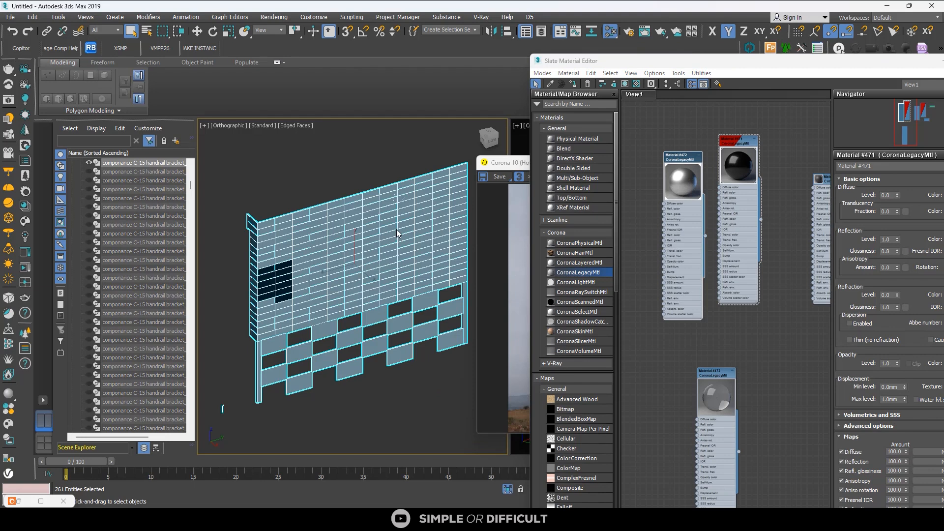
{"action": "scroll", "coordinate": [327, 237], "scroll_direction": "down", "scroll_amount": 6}
{"action": "middle_click_drag", "start_coordinate": [328, 239], "coordinate": [361, 255], "text": "alt"}
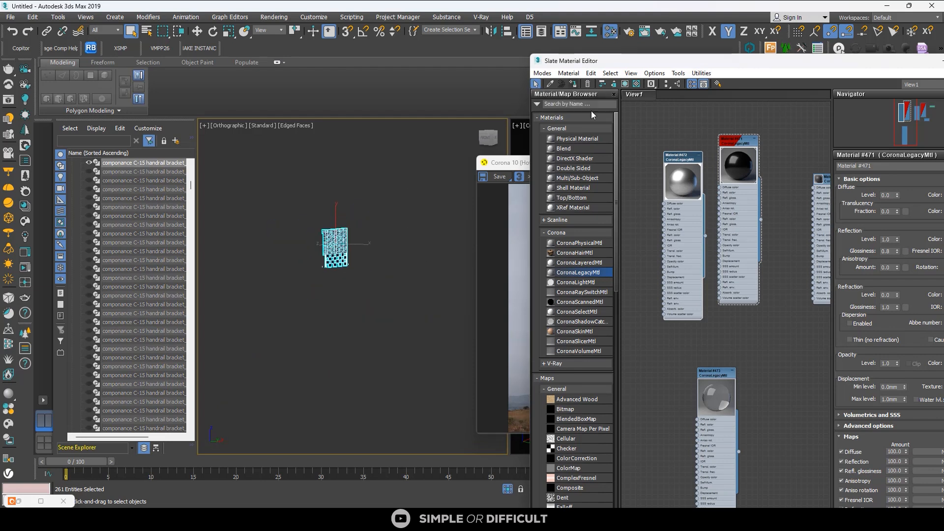
{"action": "left_click", "coordinate": [508, 489]}
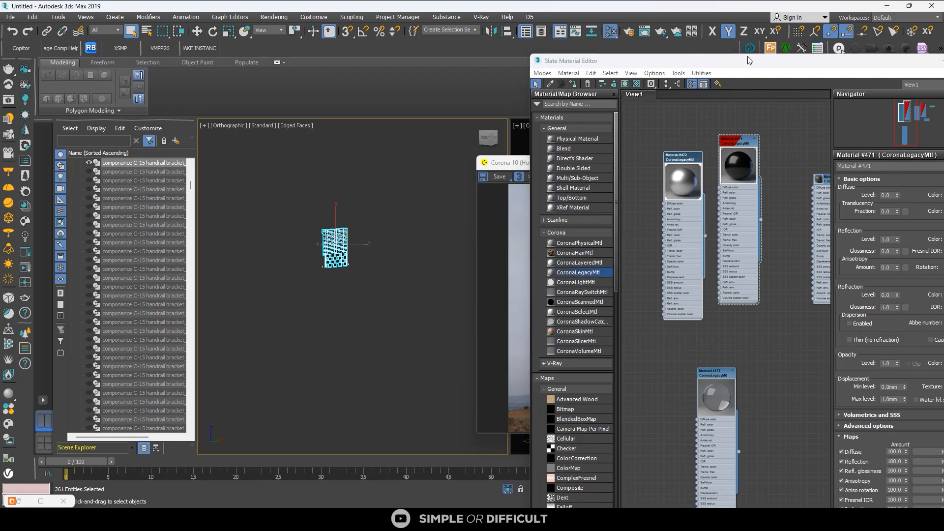
Step: Examine the metallic finish on the Marriott facade in the render, both close up and as a whole
{"action": "left_click_drag", "start_coordinate": [747, 60], "coordinate": [289, 114]}
{"action": "scroll", "coordinate": [676, 306], "scroll_direction": "up", "scroll_amount": 1}
{"action": "scroll", "coordinate": [688, 312], "scroll_direction": "down", "scroll_amount": 1}
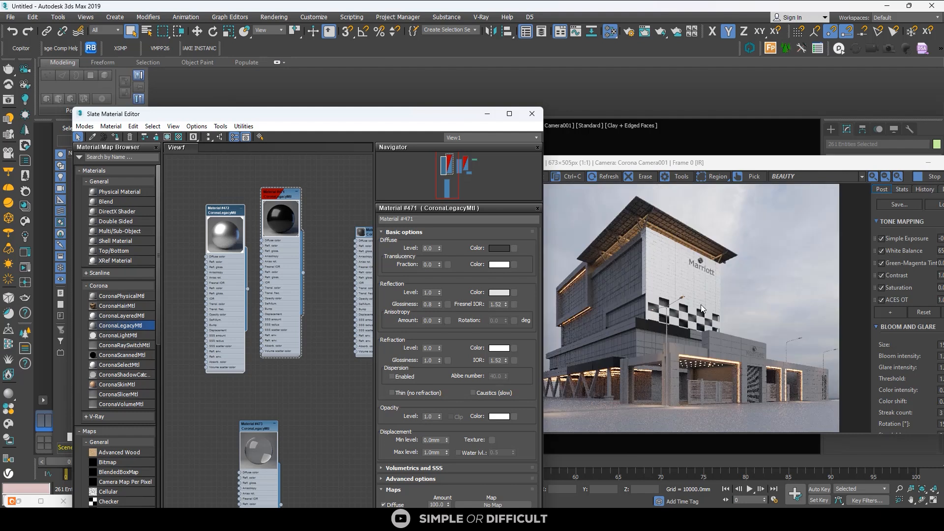
{"action": "scroll", "coordinate": [667, 308], "scroll_direction": "up", "scroll_amount": 2}
{"action": "scroll", "coordinate": [661, 303], "scroll_direction": "down", "scroll_amount": 1}
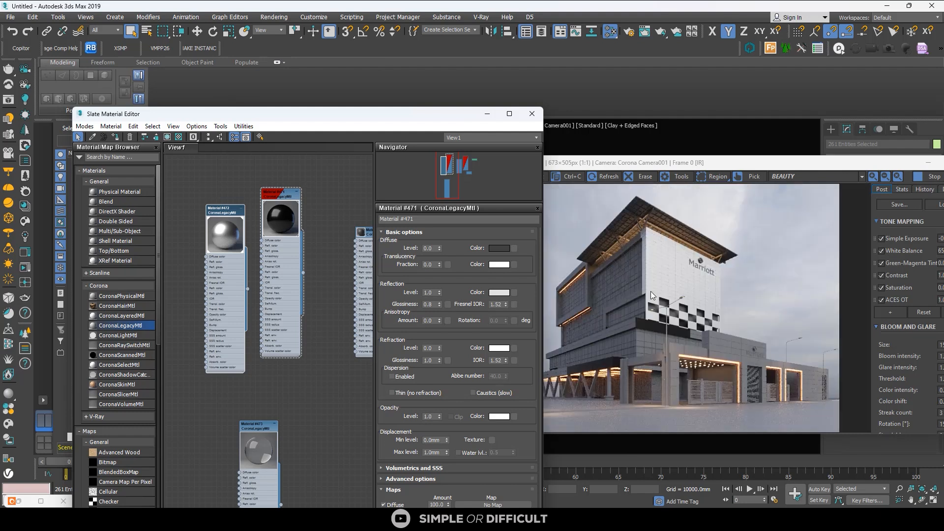
{"action": "scroll", "coordinate": [655, 264], "scroll_direction": "up", "scroll_amount": 2}
{"action": "scroll", "coordinate": [655, 263], "scroll_direction": "down", "scroll_amount": 2}
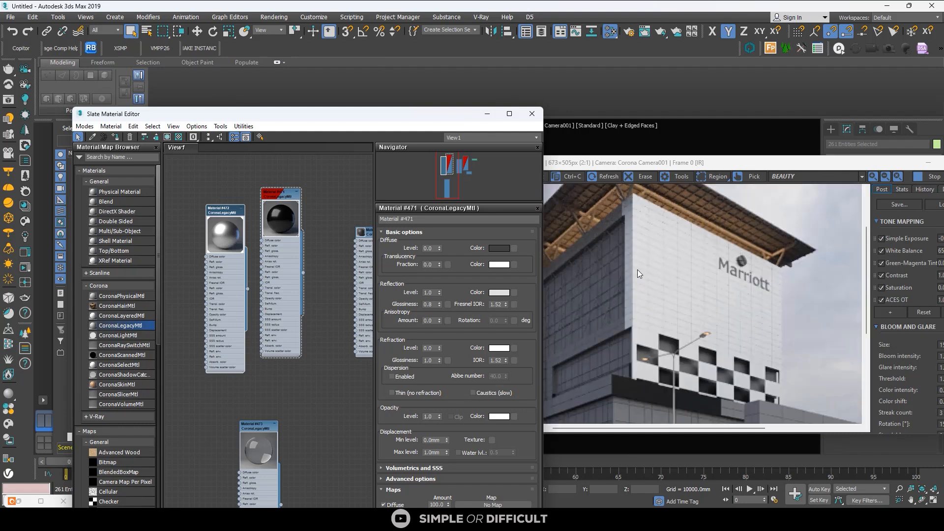
{"action": "scroll", "coordinate": [634, 267], "scroll_direction": "up", "scroll_amount": 1}
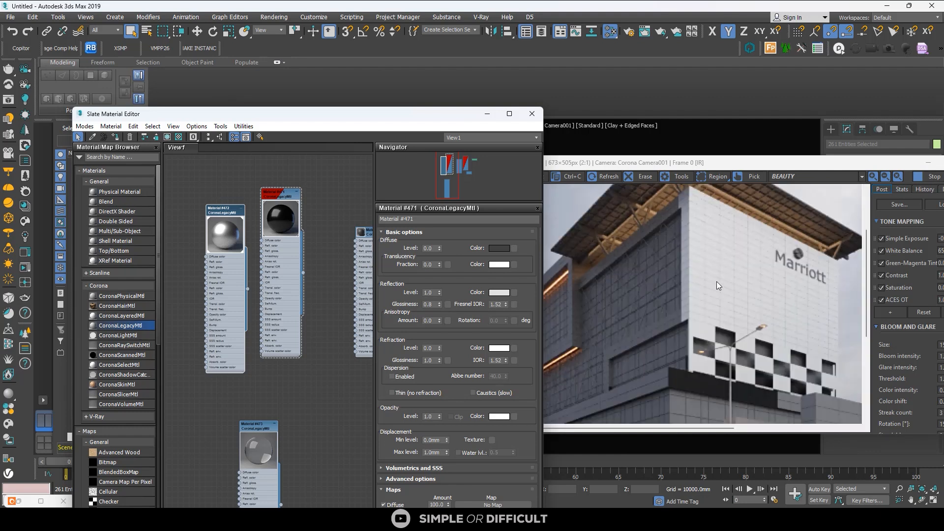
{"action": "scroll", "coordinate": [663, 333], "scroll_direction": "down", "scroll_amount": 1}
{"action": "scroll", "coordinate": [619, 276], "scroll_direction": "up", "scroll_amount": 1}
{"action": "scroll", "coordinate": [639, 278], "scroll_direction": "down", "scroll_amount": 1}
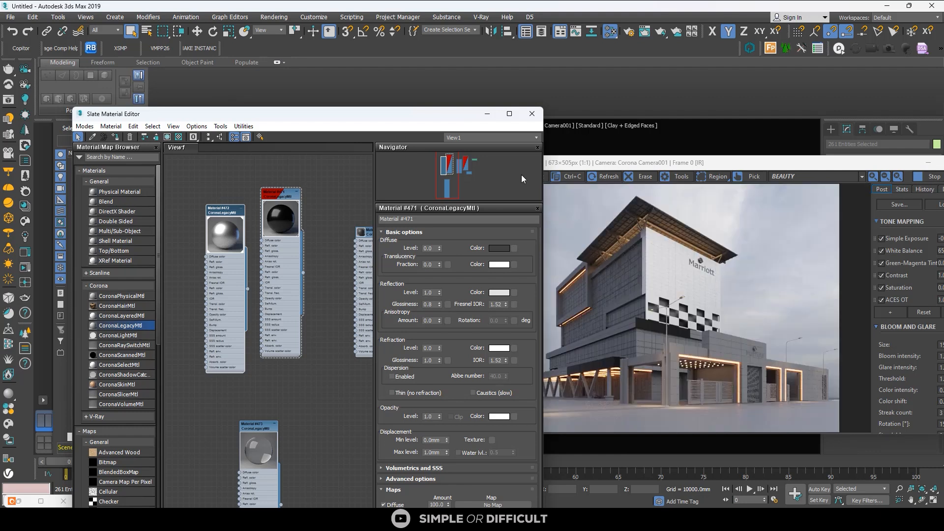
Step: Clear the selection, inspect the lattice walls in the render and minimize the frame buffer
{"action": "left_click_drag", "start_coordinate": [443, 121], "coordinate": [800, 212]}
{"action": "scroll", "coordinate": [255, 231], "scroll_direction": "up", "scroll_amount": 2}
{"action": "left_click", "coordinate": [255, 231]}
{"action": "scroll", "coordinate": [239, 218], "scroll_direction": "up", "scroll_amount": 3}
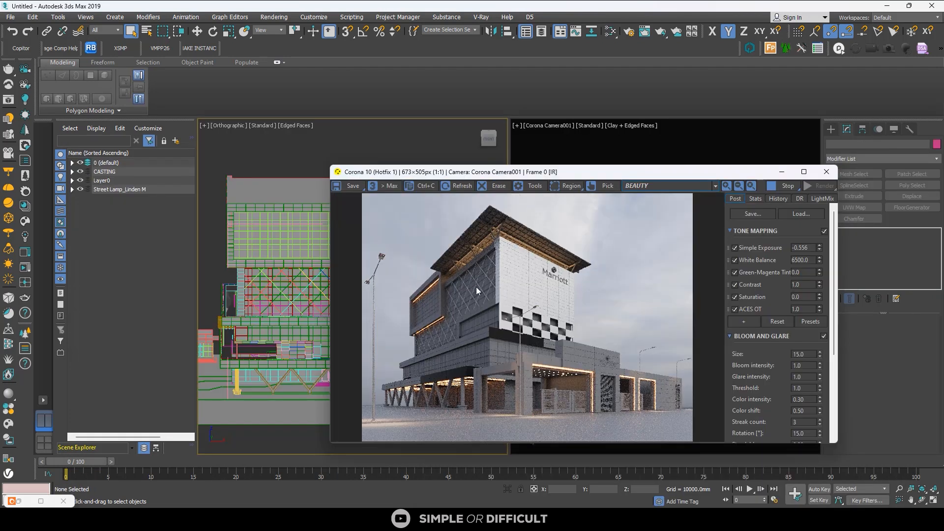
{"action": "scroll", "coordinate": [476, 287], "scroll_direction": "up", "scroll_amount": 1}
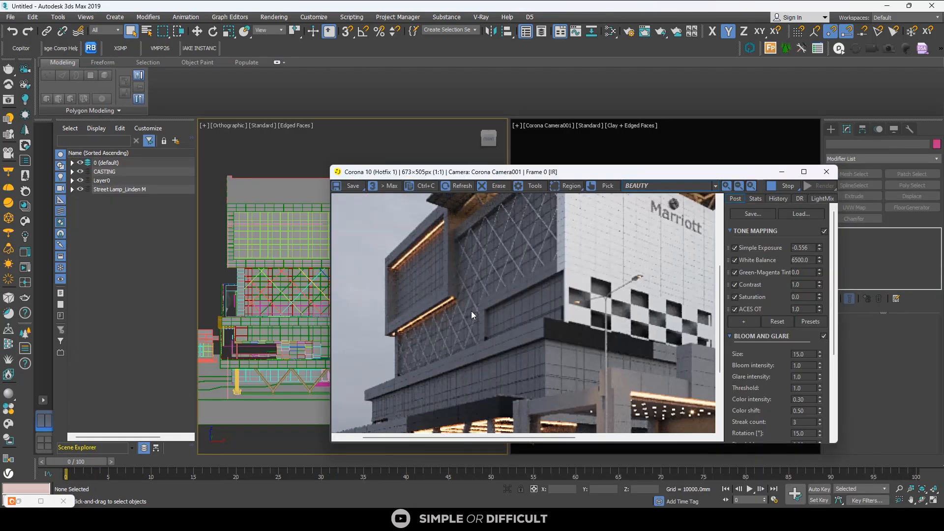
{"action": "scroll", "coordinate": [471, 311], "scroll_direction": "down", "scroll_amount": 1}
{"action": "left_click", "coordinate": [781, 171]}
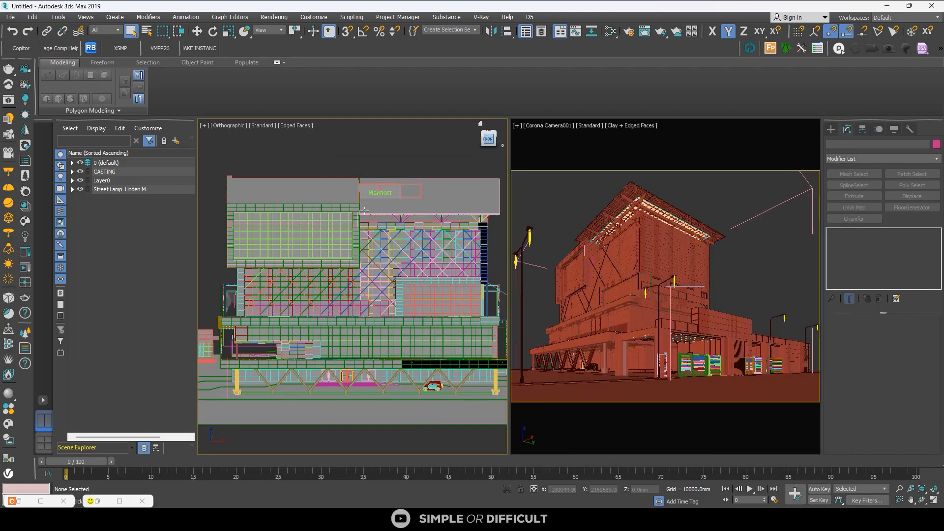
Step: Select the tall vertical panel strip behind the front facade's diagonal lattice and isolate it
{"action": "scroll", "coordinate": [364, 210], "scroll_direction": "up", "scroll_amount": 6}
{"action": "left_click", "coordinate": [312, 213]}
{"action": "scroll", "coordinate": [348, 216], "scroll_direction": "down", "scroll_amount": 3}
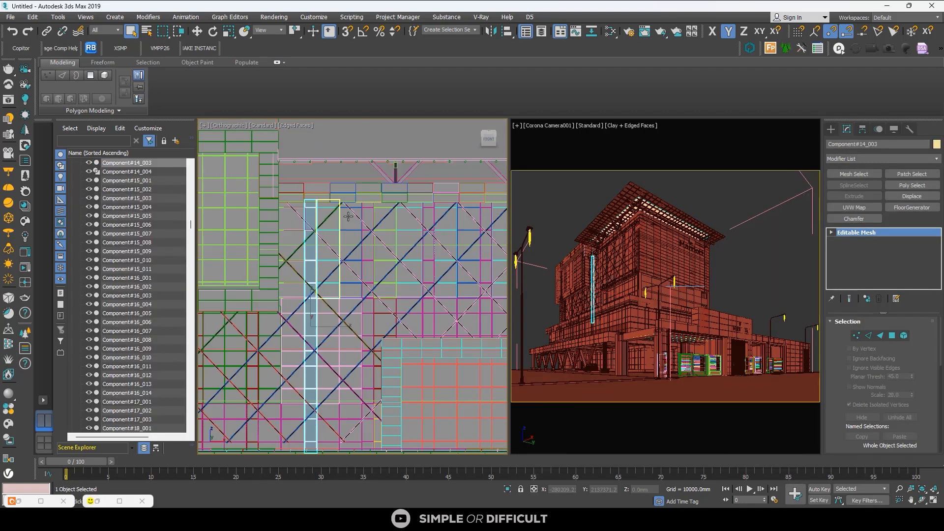
{"action": "scroll", "coordinate": [348, 217], "scroll_direction": "down", "scroll_amount": 5}
{"action": "middle_click_drag", "start_coordinate": [348, 216], "coordinate": [342, 260], "text": "alt"}
{"action": "scroll", "coordinate": [337, 227], "scroll_direction": "up", "scroll_amount": 5}
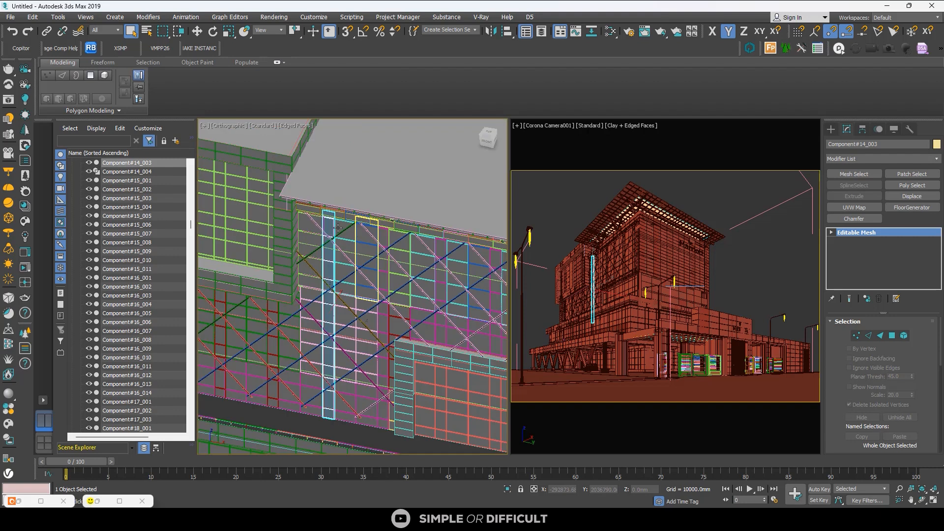
{"action": "scroll", "coordinate": [337, 228], "scroll_direction": "up", "scroll_amount": 4}
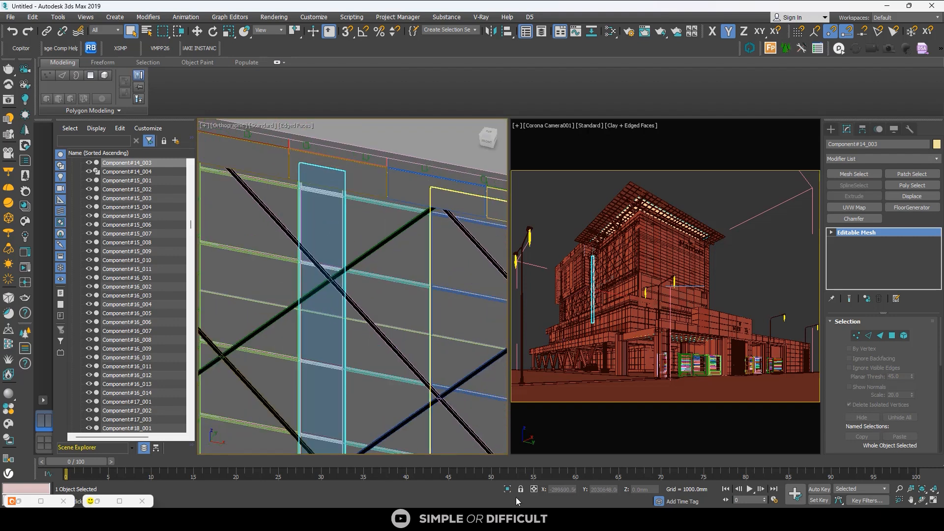
{"action": "key", "text": "alt+q"}
Step: Examine the isolated panel strip's panes and frame bars from several angles, up close and along its full height
{"action": "middle_click_drag", "start_coordinate": [332, 229], "coordinate": [398, 214], "text": "alt"}
{"action": "left_click", "coordinate": [394, 201]}
{"action": "scroll", "coordinate": [365, 146], "scroll_direction": "up", "scroll_amount": 5}
{"action": "scroll", "coordinate": [302, 172], "scroll_direction": "up", "scroll_amount": 4}
{"action": "left_click", "coordinate": [302, 173]}
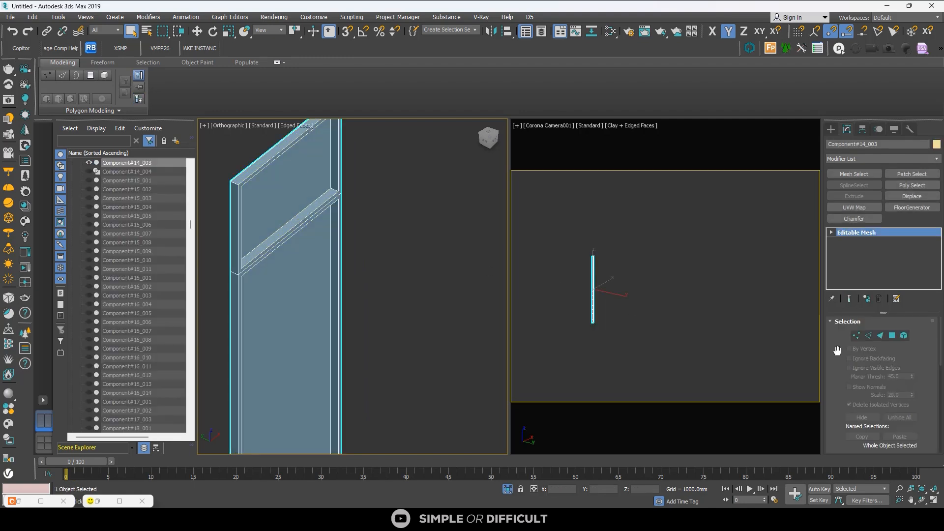
{"action": "scroll", "coordinate": [364, 290], "scroll_direction": "down", "scroll_amount": 2}
{"action": "middle_click_drag", "start_coordinate": [365, 293], "coordinate": [333, 332], "text": "alt"}
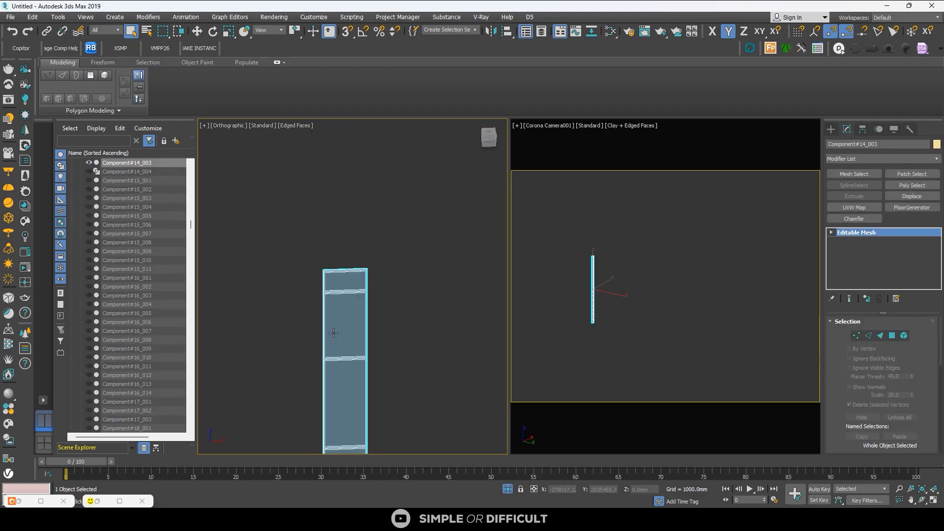
{"action": "scroll", "coordinate": [379, 332], "scroll_direction": "down", "scroll_amount": 5}
{"action": "middle_click_drag", "start_coordinate": [379, 351], "coordinate": [347, 267]}
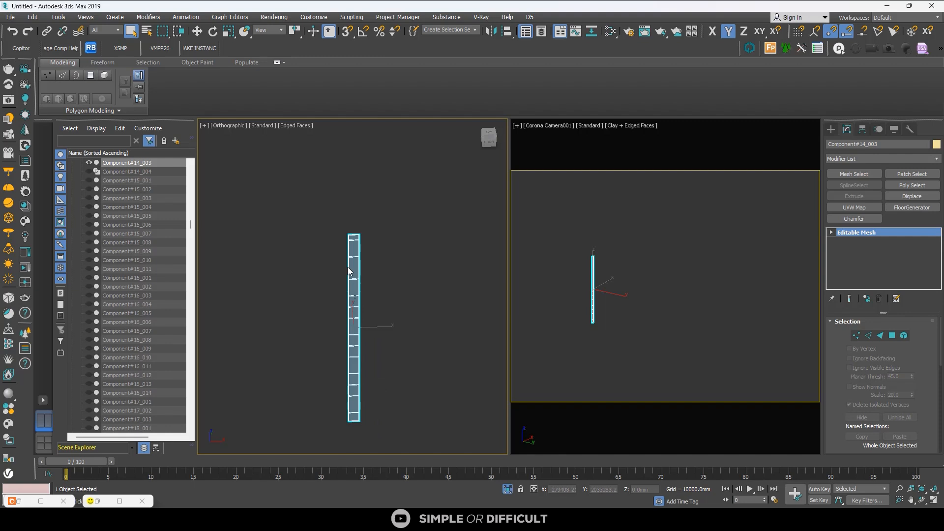
{"action": "scroll", "coordinate": [349, 231], "scroll_direction": "up", "scroll_amount": 6}
{"action": "scroll", "coordinate": [382, 195], "scroll_direction": "up", "scroll_amount": 4}
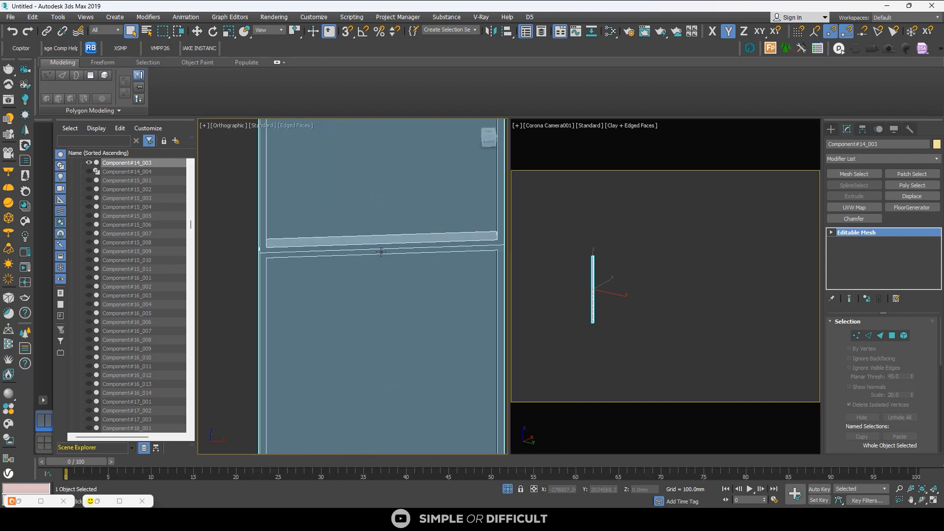
{"action": "scroll", "coordinate": [373, 250], "scroll_direction": "down", "scroll_amount": 4}
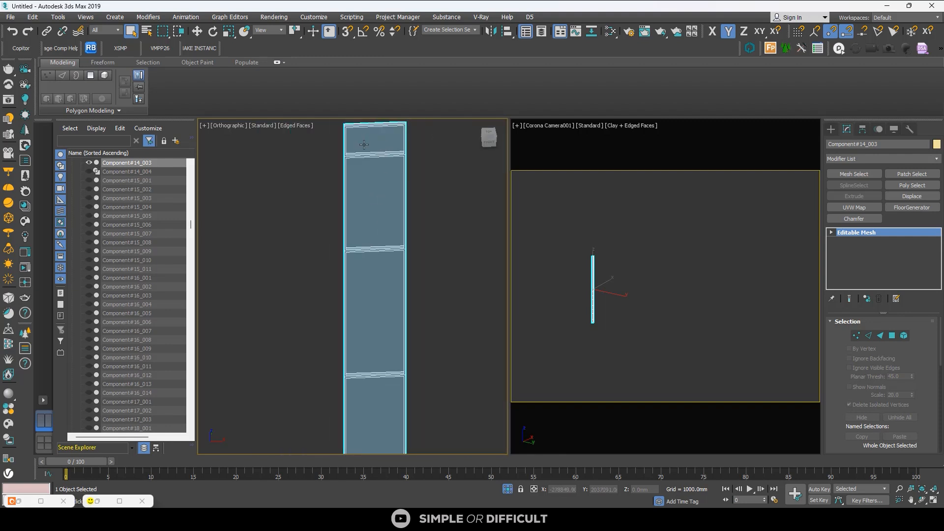
{"action": "scroll", "coordinate": [364, 144], "scroll_direction": "up", "scroll_amount": 2}
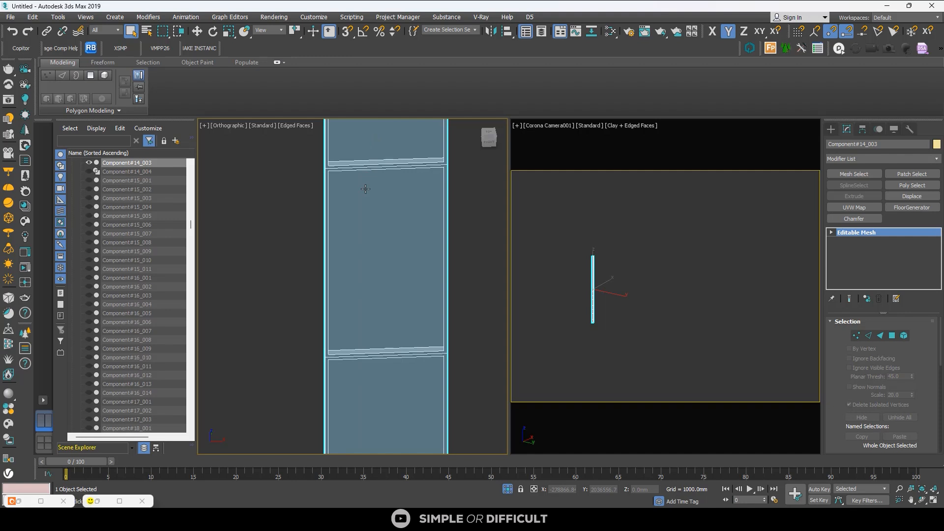
{"action": "left_click", "coordinate": [462, 198]}
{"action": "left_click", "coordinate": [413, 183]}
{"action": "middle_click_drag", "start_coordinate": [400, 204], "coordinate": [424, 236], "text": "alt"}
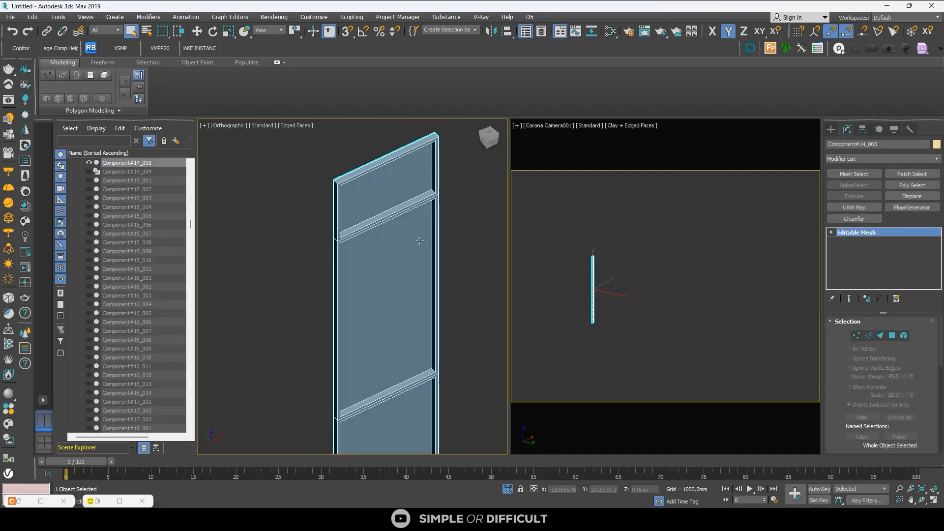
{"action": "scroll", "coordinate": [417, 244], "scroll_direction": "down", "scroll_amount": 3}
{"action": "middle_click_drag", "start_coordinate": [422, 282], "coordinate": [401, 234]}
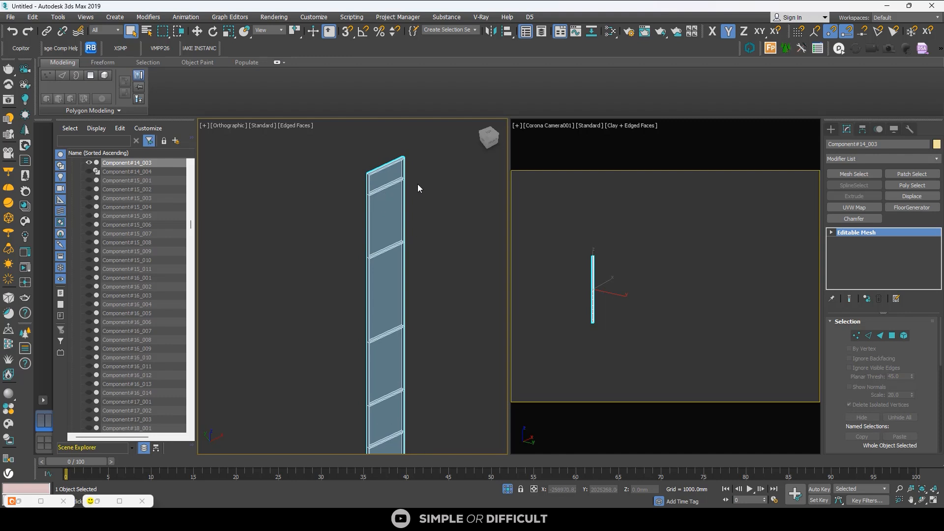
{"action": "scroll", "coordinate": [390, 184], "scroll_direction": "up", "scroll_amount": 3}
{"action": "scroll", "coordinate": [391, 184], "scroll_direction": "down", "scroll_amount": 4}
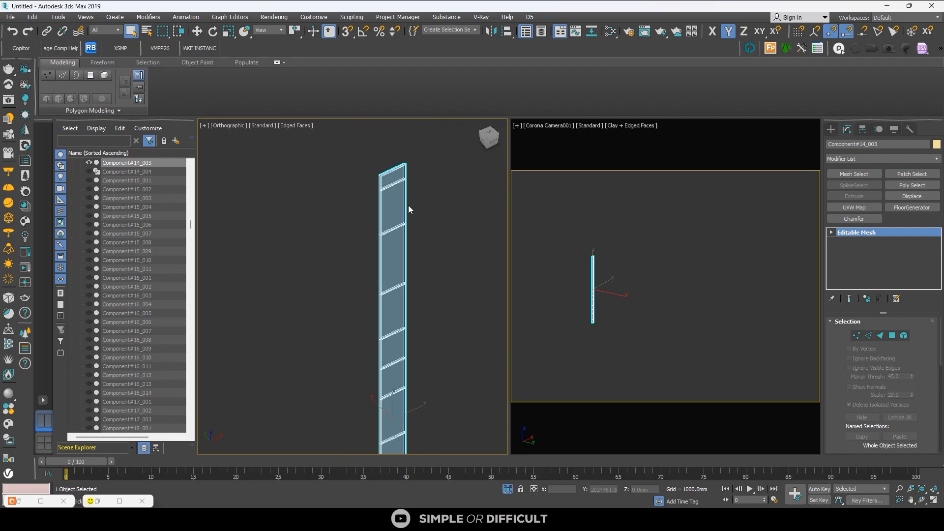
Step: At polygon level, pick an upper pane of the strip and select all polygons with material ID 2
{"action": "left_click", "coordinate": [894, 335]}
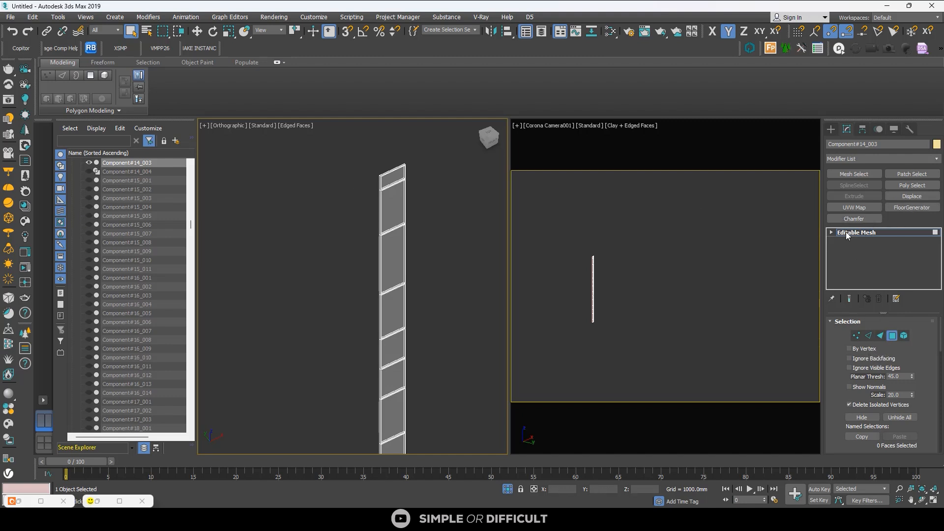
{"action": "left_click", "coordinate": [892, 337]}
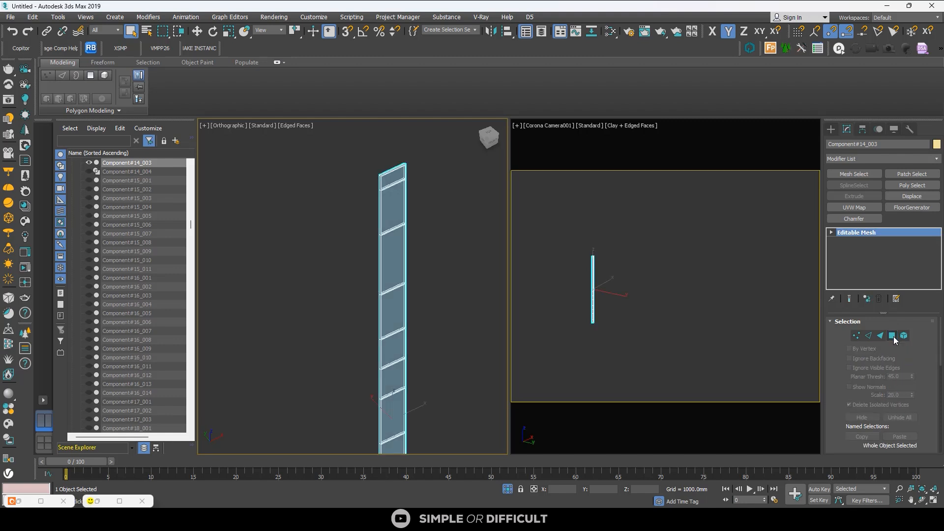
{"action": "left_click", "coordinate": [893, 336]}
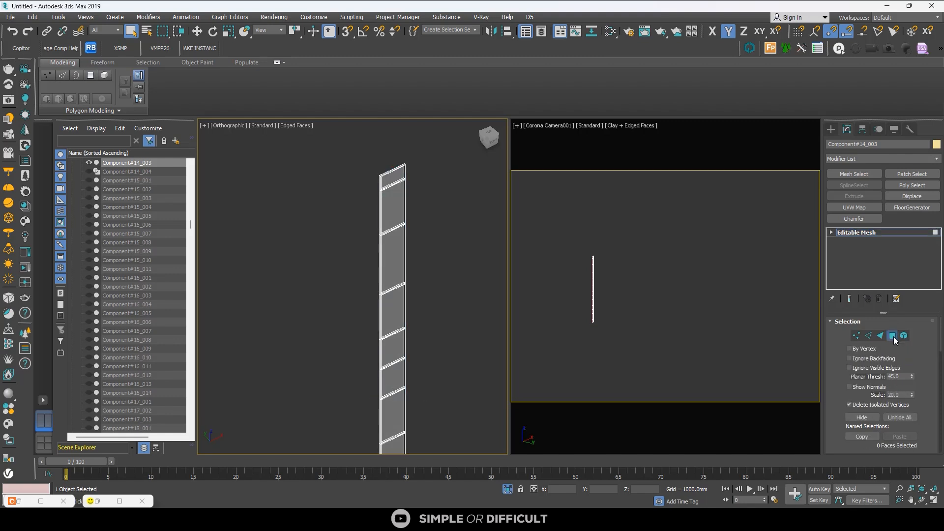
{"action": "left_click", "coordinate": [391, 210]}
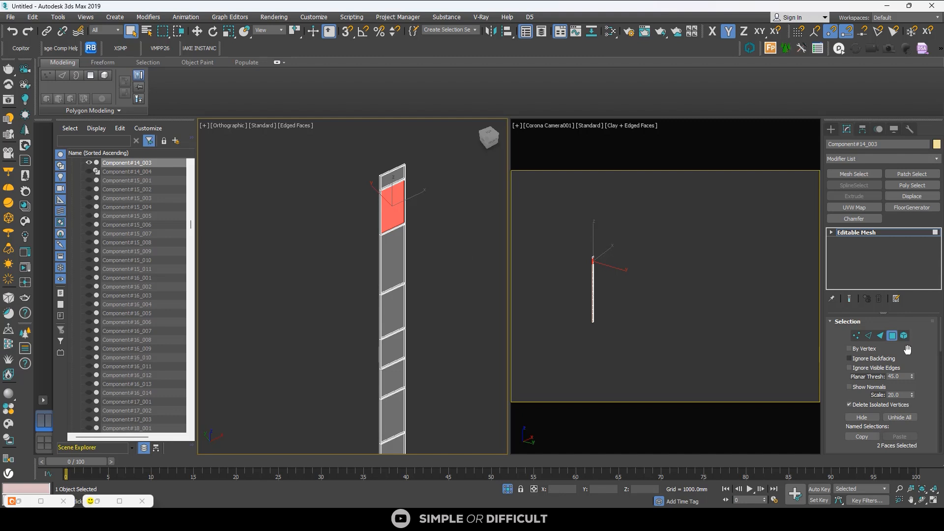
{"action": "left_click_drag", "start_coordinate": [940, 338], "coordinate": [935, 417]}
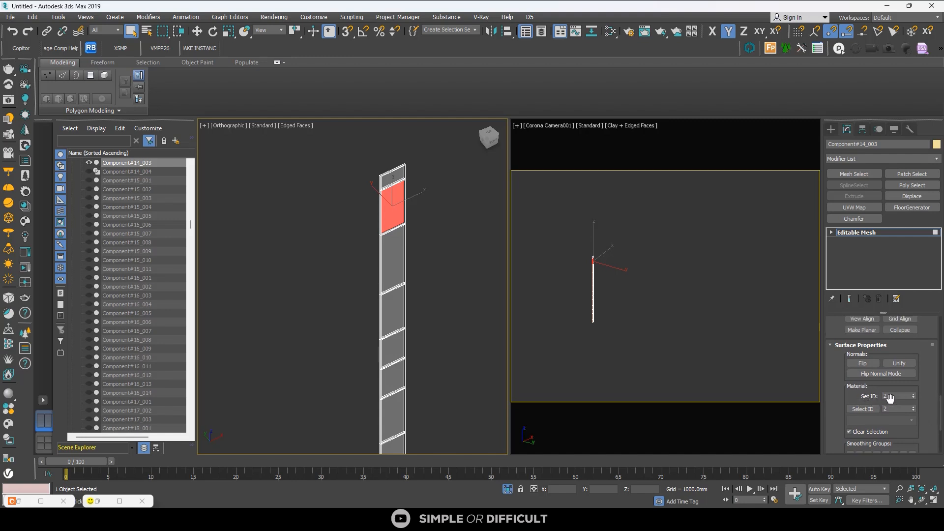
{"action": "left_click", "coordinate": [863, 409]}
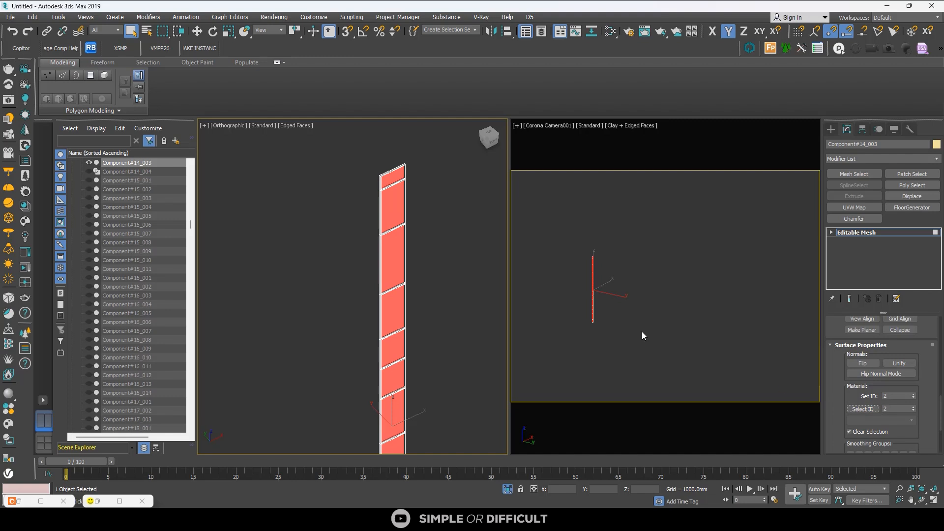
{"action": "scroll", "coordinate": [364, 174], "scroll_direction": "down", "scroll_amount": 3}
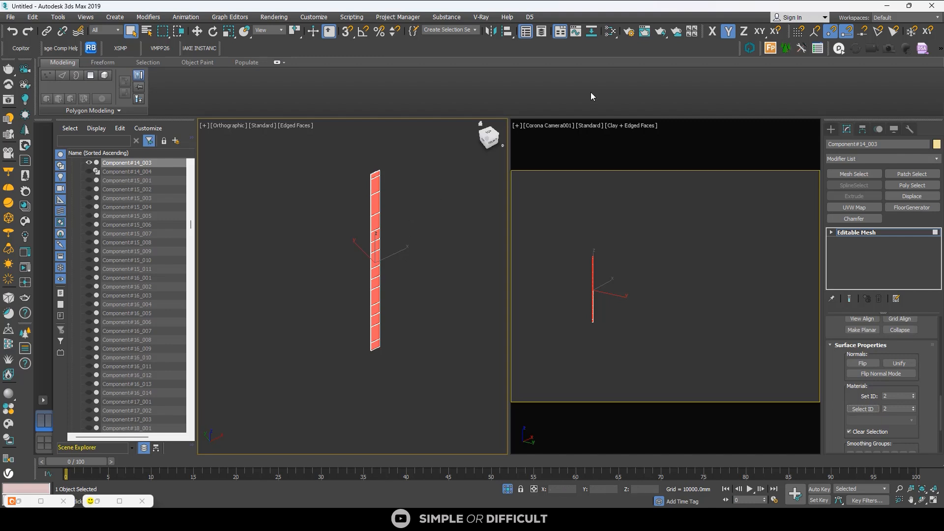
Step: Open the Slate Material Editor and place it so the isolated strip's horizontal frame bar stays in close view
{"action": "left_click", "coordinate": [611, 32]}
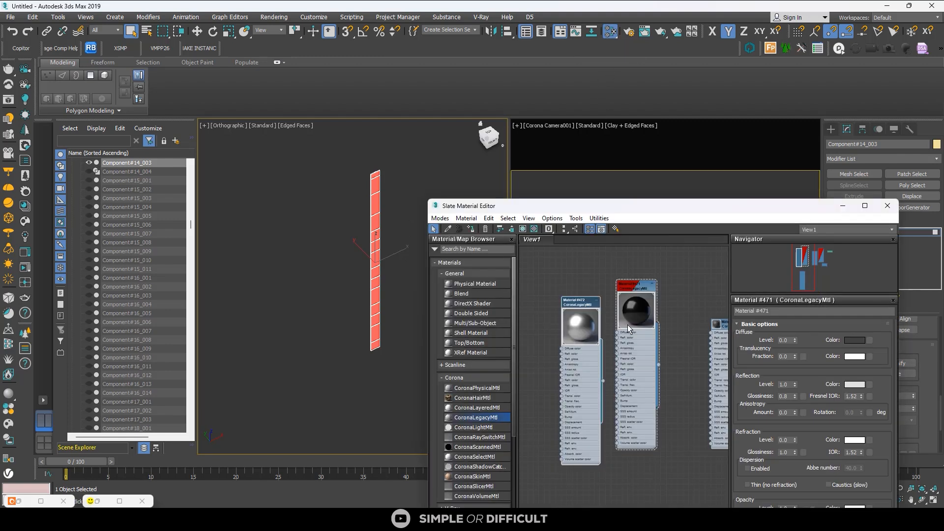
{"action": "scroll", "coordinate": [641, 363], "scroll_direction": "up", "scroll_amount": 3}
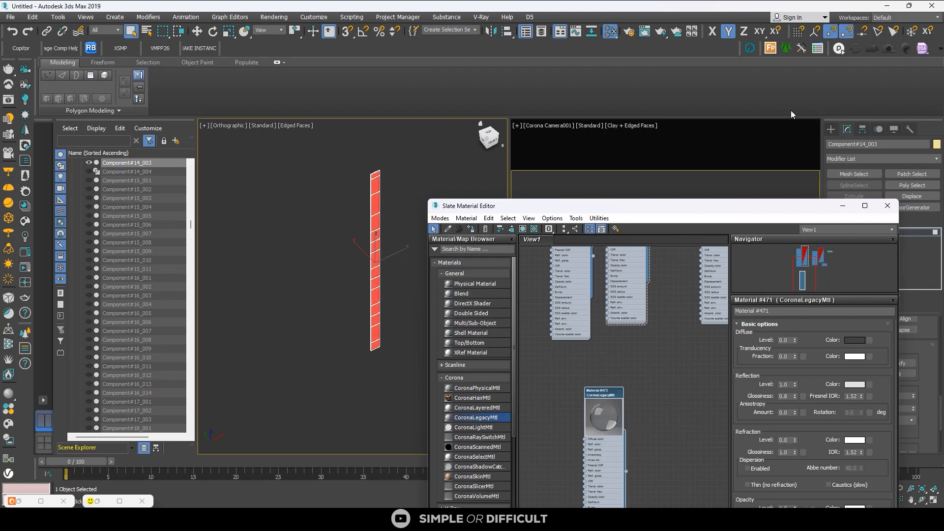
{"action": "left_click", "coordinate": [830, 129]}
{"action": "scroll", "coordinate": [357, 234], "scroll_direction": "up", "scroll_amount": 5}
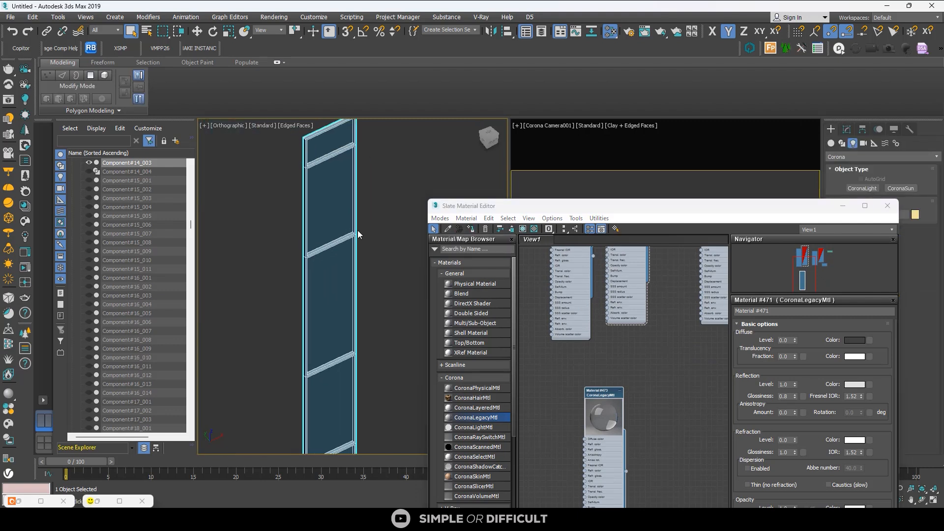
{"action": "scroll", "coordinate": [358, 234], "scroll_direction": "up", "scroll_amount": 5}
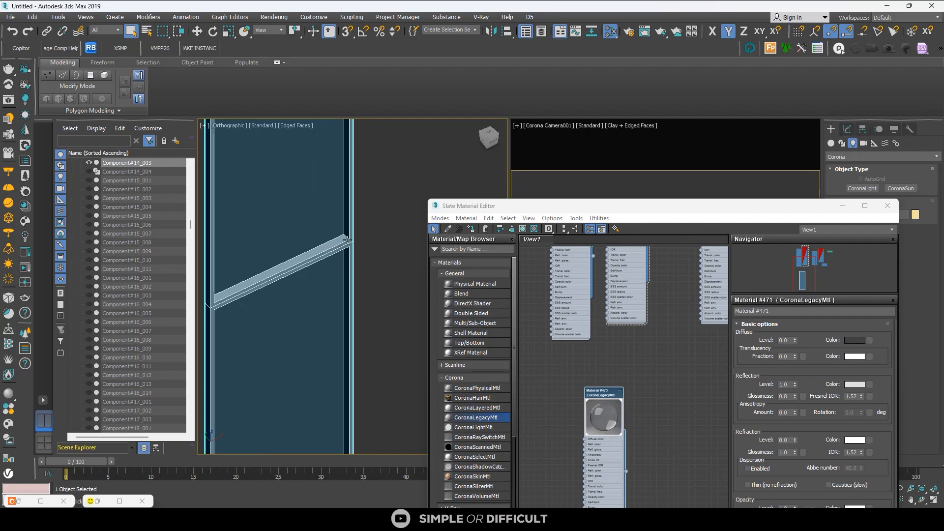
{"action": "left_click_drag", "start_coordinate": [725, 205], "coordinate": [625, 202]}
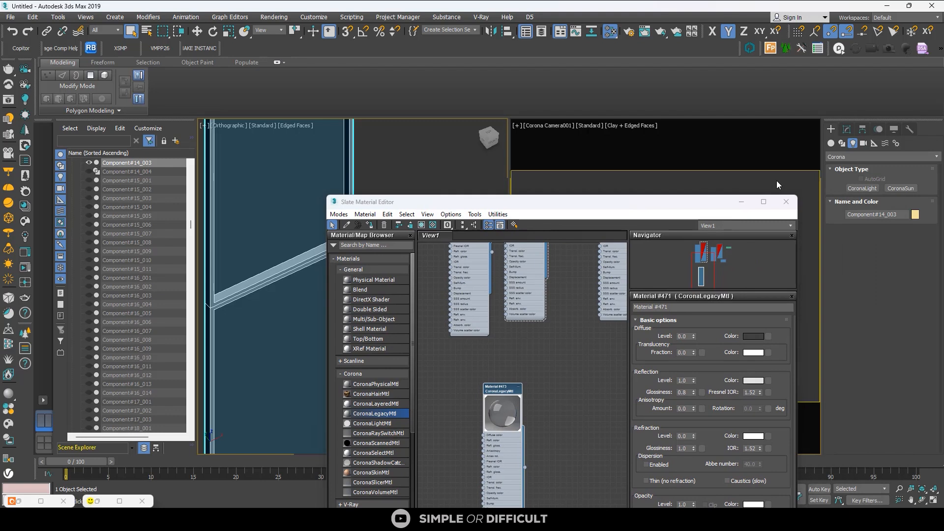
{"action": "left_click", "coordinate": [777, 181]}
{"action": "left_click", "coordinate": [268, 277]}
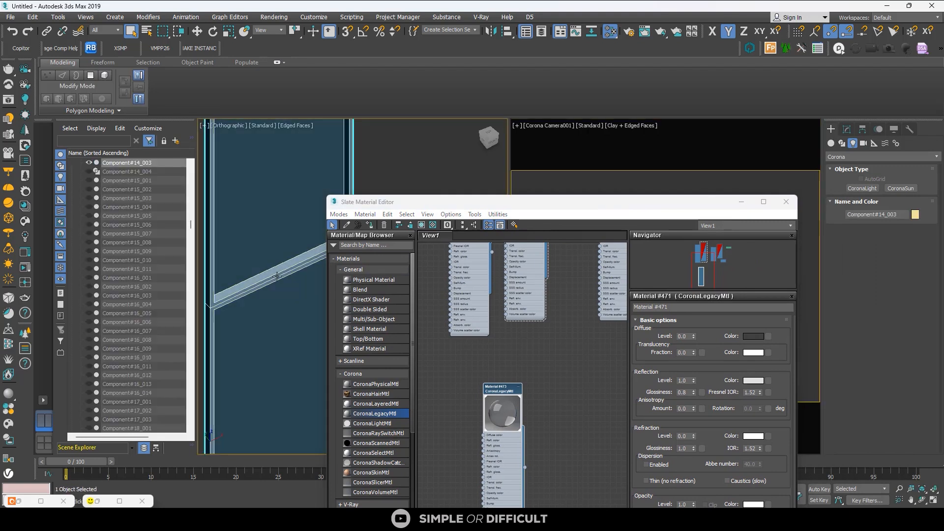
Step: At polygon level, pick a frame bar of the strip and select all polygons with material ID 1
{"action": "left_click", "coordinate": [848, 129]}
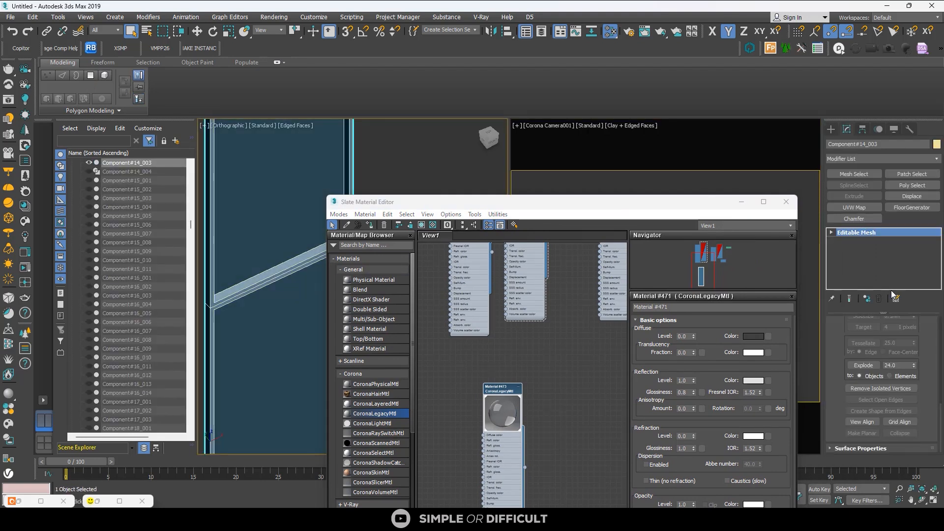
{"action": "left_click", "coordinate": [830, 232]}
{"action": "left_click", "coordinate": [851, 266]}
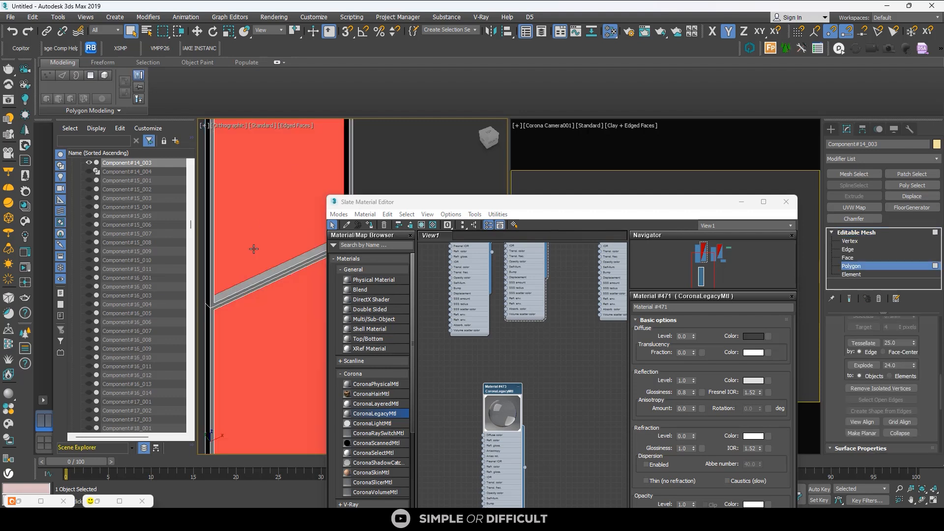
{"action": "left_click", "coordinate": [269, 276]}
{"action": "scroll", "coordinate": [929, 401], "scroll_direction": "down", "scroll_amount": 5}
{"action": "scroll", "coordinate": [928, 401], "scroll_direction": "up", "scroll_amount": 1}
{"action": "left_click", "coordinate": [863, 349]}
{"action": "scroll", "coordinate": [277, 221], "scroll_direction": "down", "scroll_amount": 5}
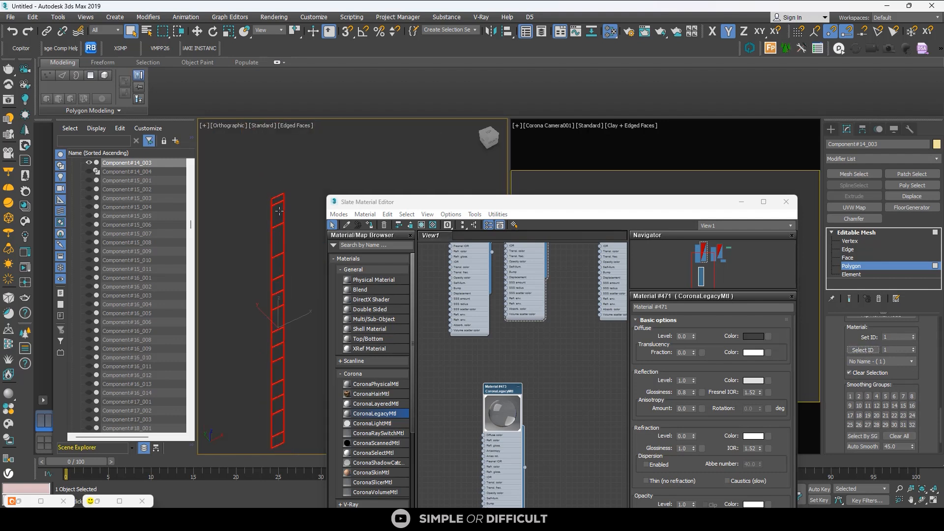
{"action": "scroll", "coordinate": [270, 211], "scroll_direction": "up", "scroll_amount": 3}
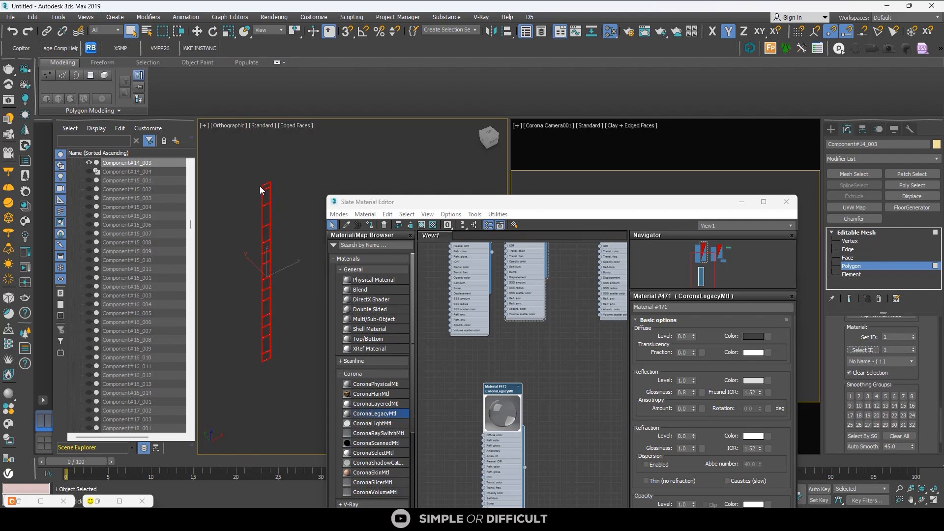
Step: Assign the glossy black CoronaLegacyMtl, Material #471, to the selected frame polygons and clear the polygon selection
{"action": "scroll", "coordinate": [532, 338], "scroll_direction": "down", "scroll_amount": 3}
{"action": "middle_click_drag", "start_coordinate": [532, 345], "coordinate": [570, 453]}
{"action": "scroll", "coordinate": [547, 336], "scroll_direction": "up", "scroll_amount": 4}
{"action": "left_click", "coordinate": [570, 301]}
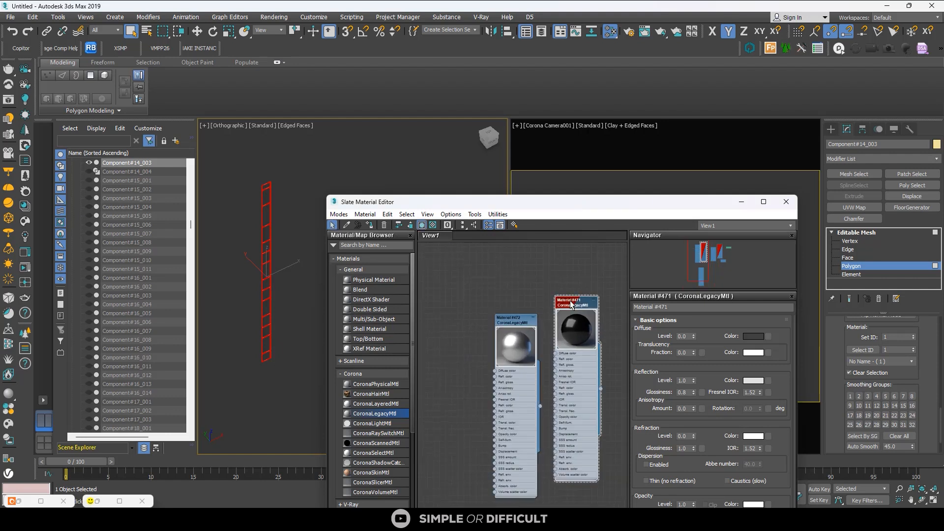
{"action": "left_click", "coordinate": [372, 226]}
{"action": "left_click", "coordinate": [368, 190]}
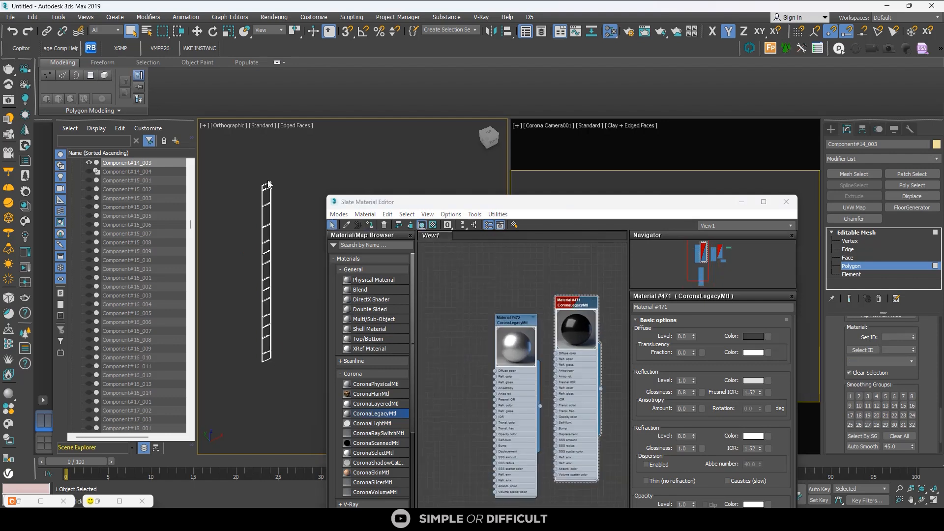
Step: Check the black material on the strip's frame bars up close and along its height
{"action": "scroll", "coordinate": [268, 184], "scroll_direction": "up", "scroll_amount": 8}
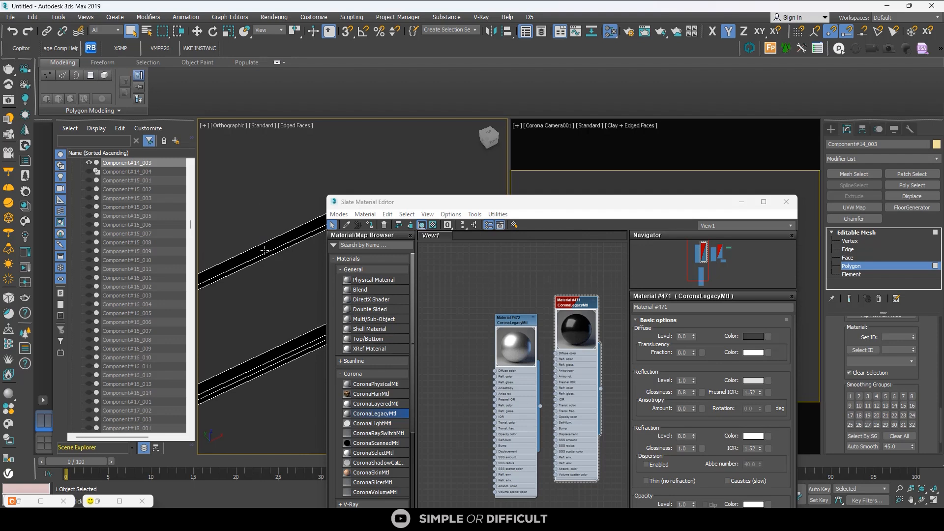
{"action": "scroll", "coordinate": [264, 251], "scroll_direction": "down", "scroll_amount": 5}
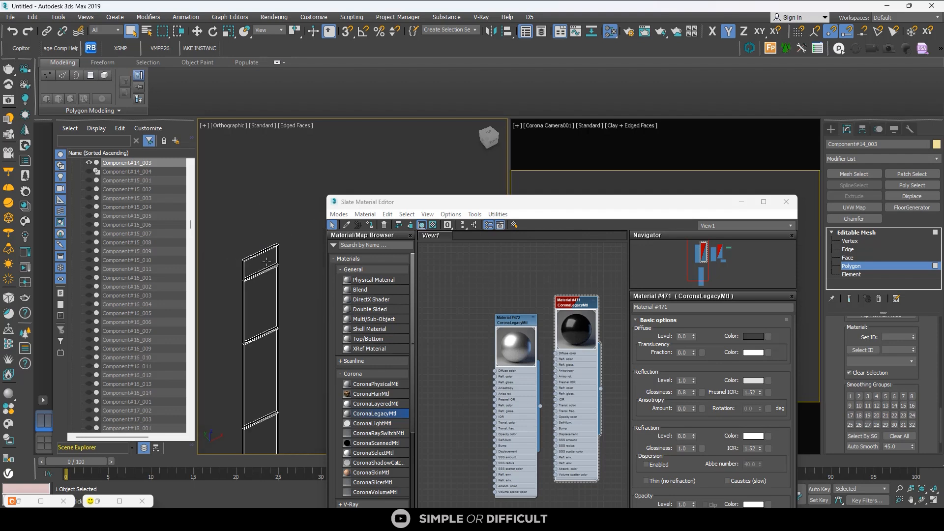
{"action": "scroll", "coordinate": [263, 253], "scroll_direction": "up", "scroll_amount": 4}
{"action": "scroll", "coordinate": [261, 247], "scroll_direction": "down", "scroll_amount": 5}
{"action": "middle_click_drag", "start_coordinate": [260, 283], "coordinate": [259, 205]}
{"action": "middle_click_drag", "start_coordinate": [250, 265], "coordinate": [247, 203]}
Step: Move the material editor clear of the modelling view and bring up the Corona frame buffer with the building render
{"action": "left_click_drag", "start_coordinate": [447, 206], "coordinate": [639, 273]}
{"action": "scroll", "coordinate": [344, 256], "scroll_direction": "down", "scroll_amount": 3}
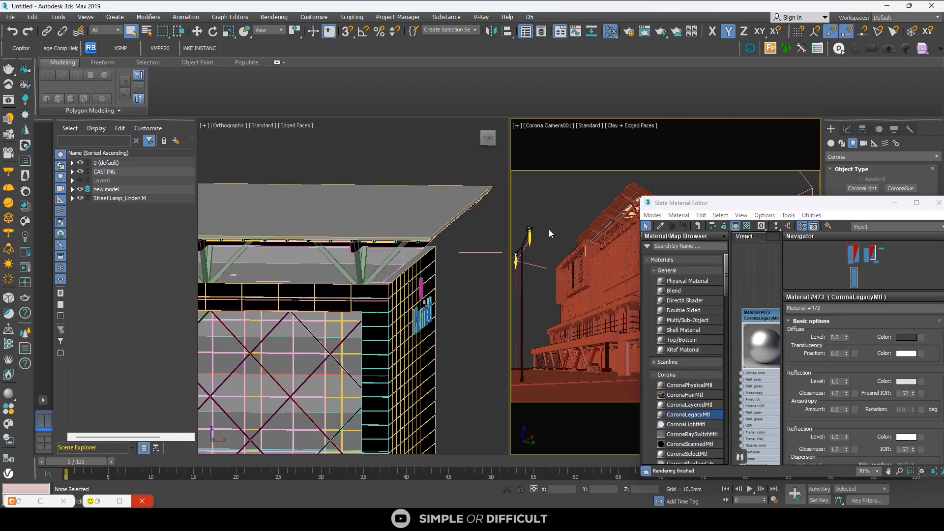
{"action": "right_click", "coordinate": [548, 204]}
{"action": "left_click", "coordinate": [529, 195]}
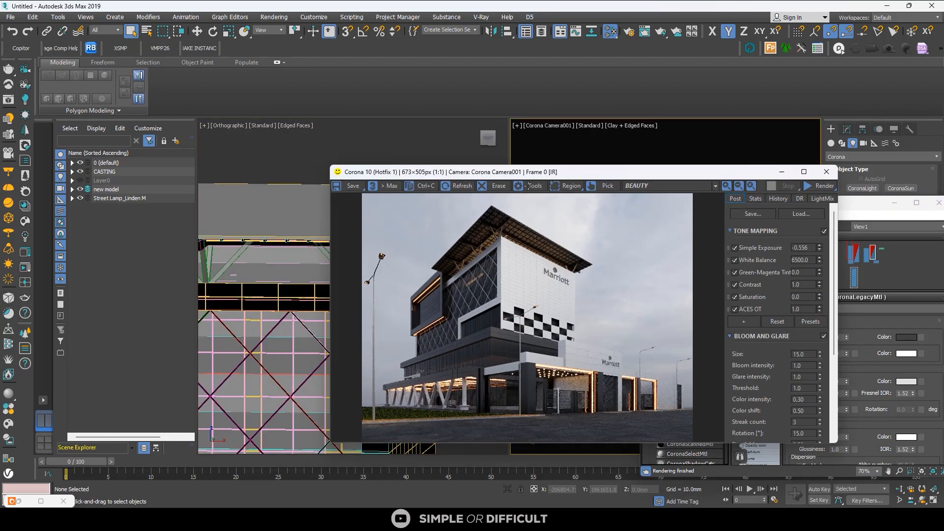
Step: Examine the building render at full size, from the lower storeys up to the roof canopy and its struts
{"action": "left_click", "coordinate": [803, 171]}
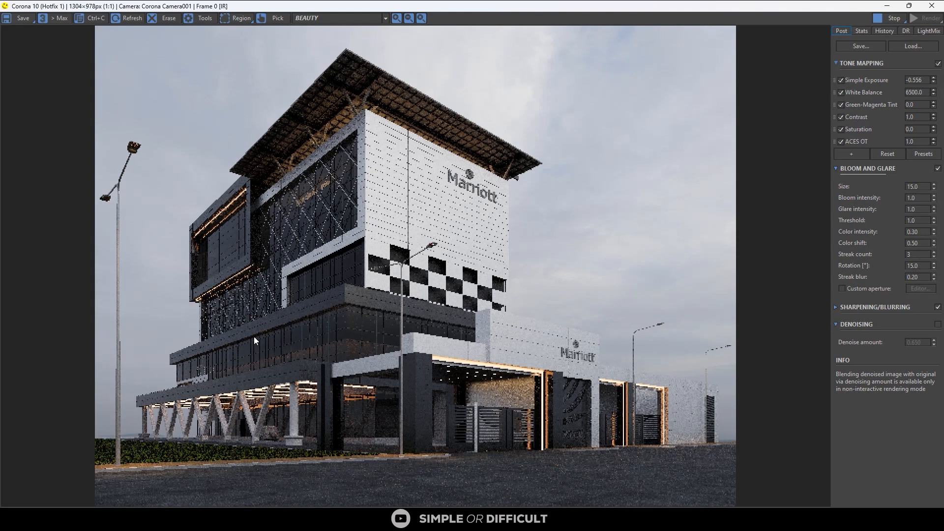
{"action": "scroll", "coordinate": [197, 374], "scroll_direction": "up", "scroll_amount": 1}
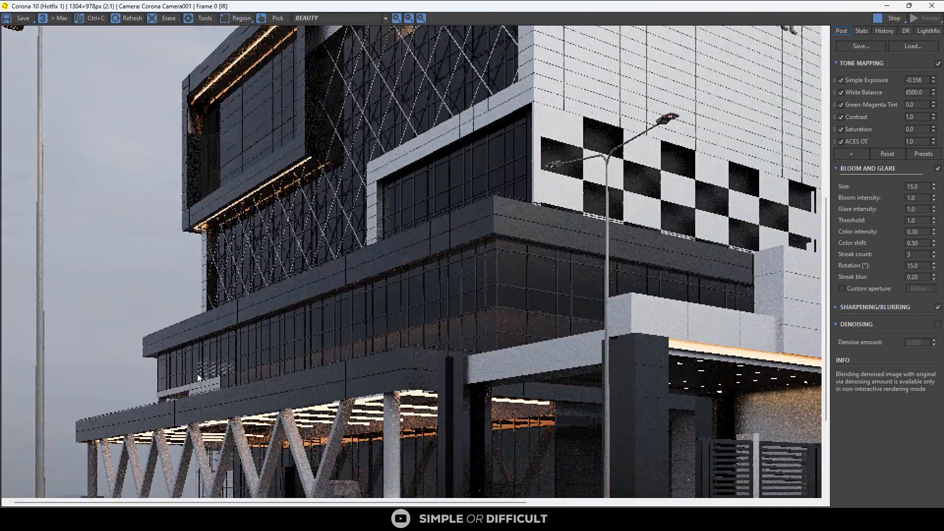
{"action": "middle_click_drag", "start_coordinate": [505, 164], "coordinate": [662, 253]}
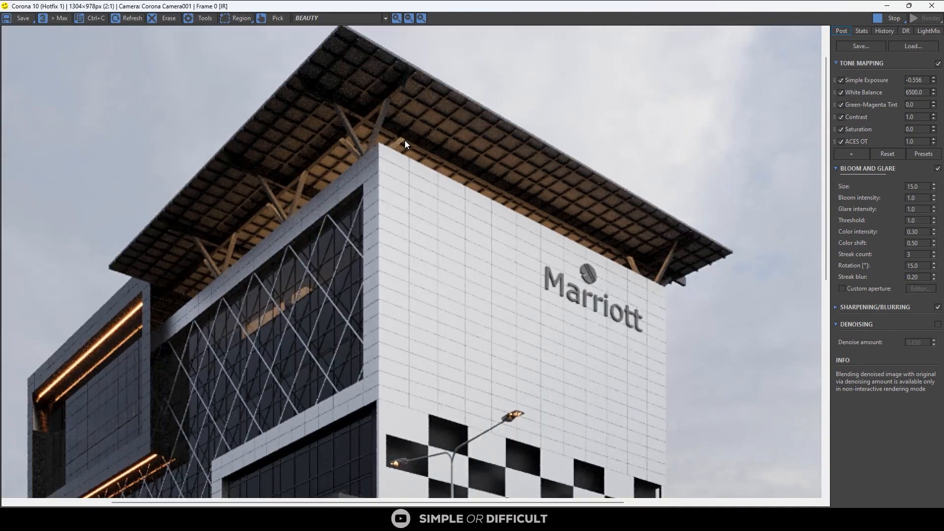
{"action": "scroll", "coordinate": [620, 29], "scroll_direction": "down", "scroll_amount": 1}
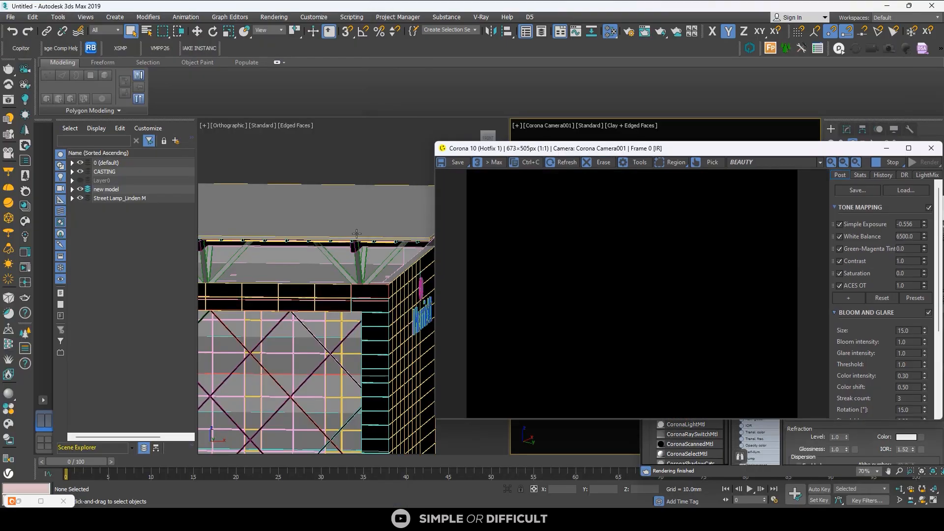
Step: Select the roof canopy's support struts, assign them the black CoronaLegacyMtl, Material #471, and clear the selection
{"action": "left_click", "coordinate": [355, 260]}
{"action": "left_click", "coordinate": [333, 284], "text": "ctrl"}
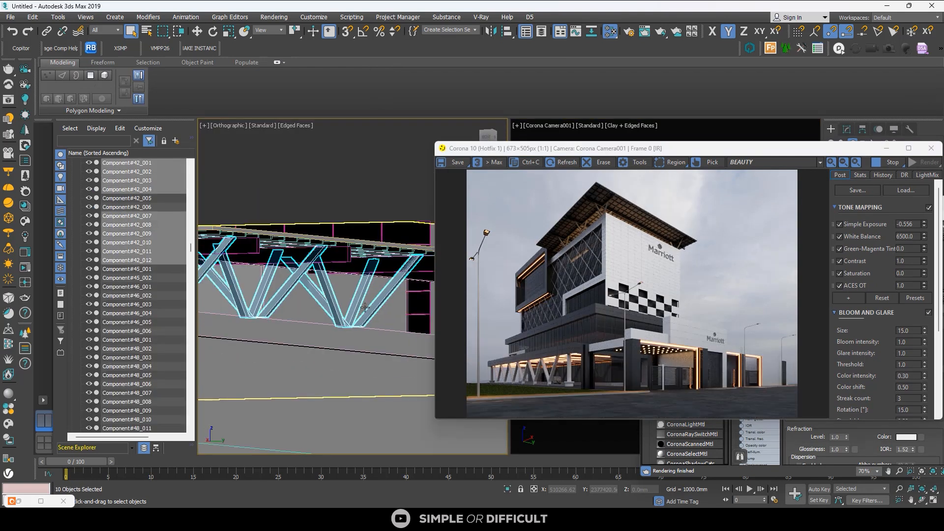
{"action": "scroll", "coordinate": [354, 295], "scroll_direction": "down", "scroll_amount": 5}
{"action": "left_click", "coordinate": [610, 33]}
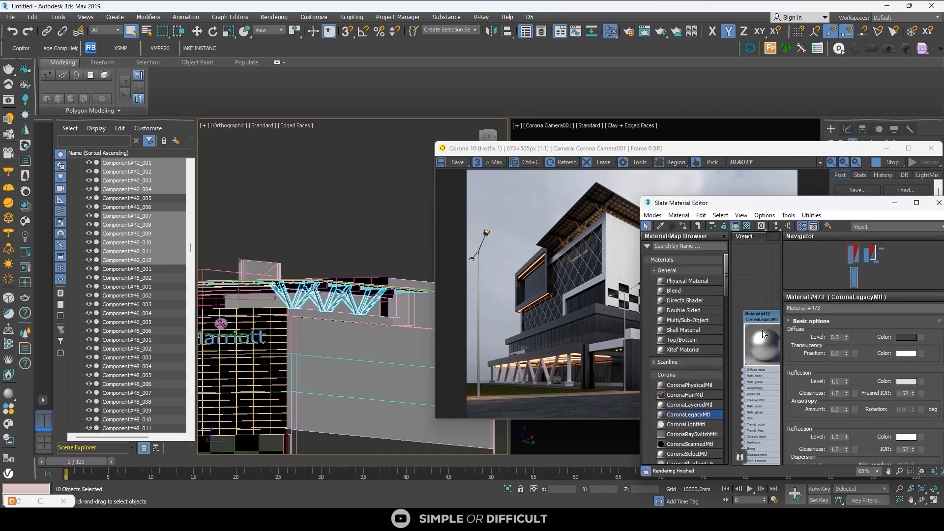
{"action": "left_click", "coordinate": [683, 227]}
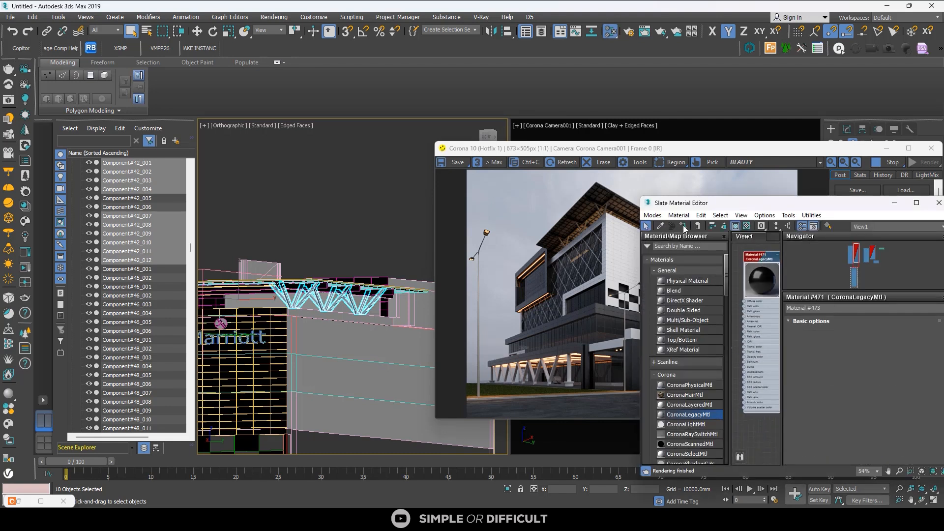
{"action": "left_click", "coordinate": [361, 210]}
Step: Check the canopy struts and facade up close in the updated Corona render
{"action": "scroll", "coordinate": [607, 204], "scroll_direction": "up", "scroll_amount": 1}
{"action": "scroll", "coordinate": [607, 204], "scroll_direction": "down", "scroll_amount": 1}
{"action": "left_click_drag", "start_coordinate": [769, 207], "coordinate": [224, 284]}
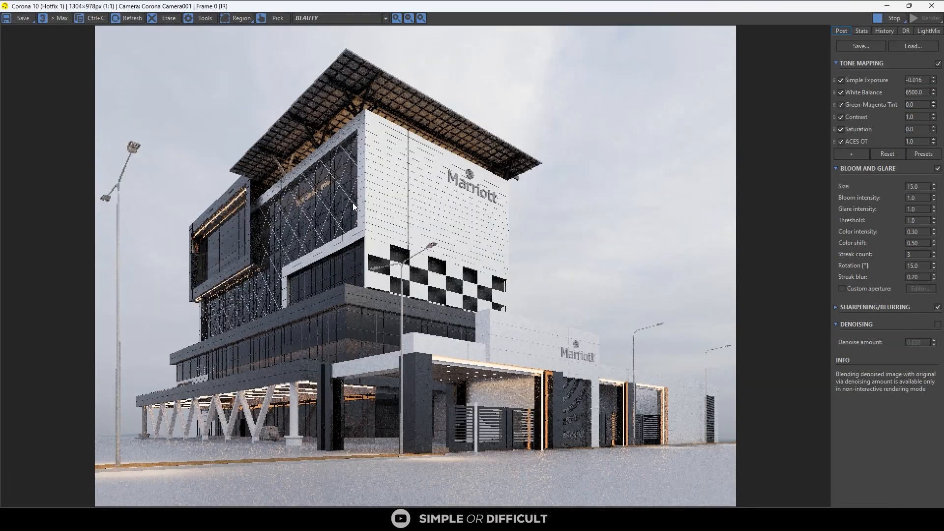
{"action": "scroll", "coordinate": [353, 203], "scroll_direction": "up", "scroll_amount": 1}
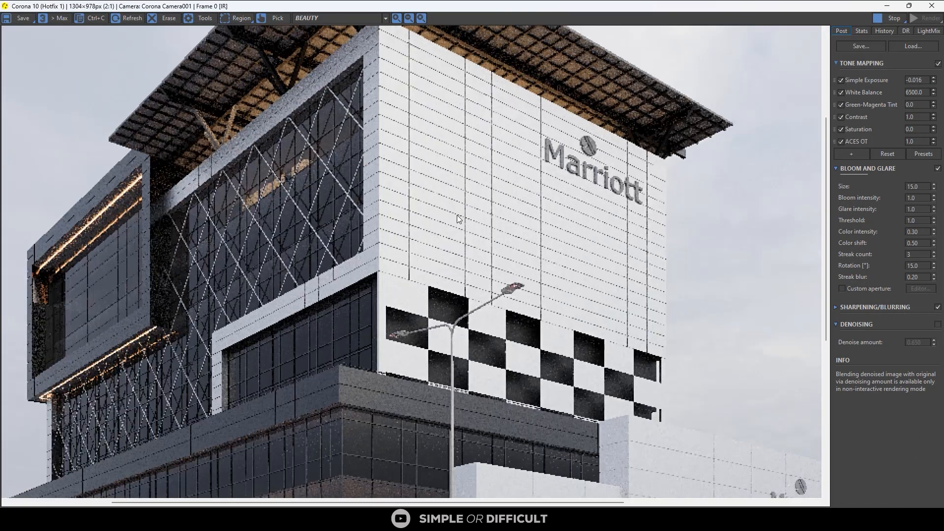
{"action": "scroll", "coordinate": [470, 216], "scroll_direction": "down", "scroll_amount": 1}
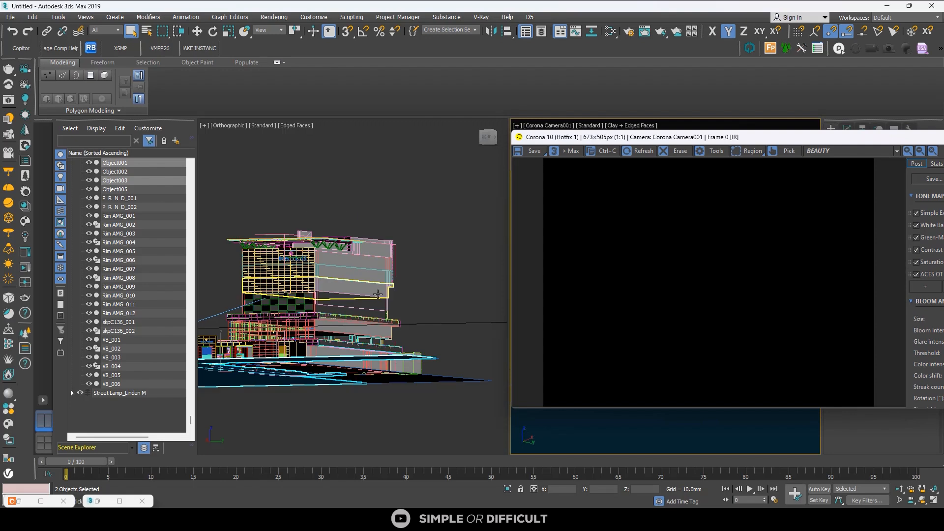
Step: Select the large ground plane beside the building and assign it Moss 1 from the Nature category of the Corona Material Library
{"action": "middle_click_drag", "start_coordinate": [411, 310], "coordinate": [363, 400], "text": "alt"}
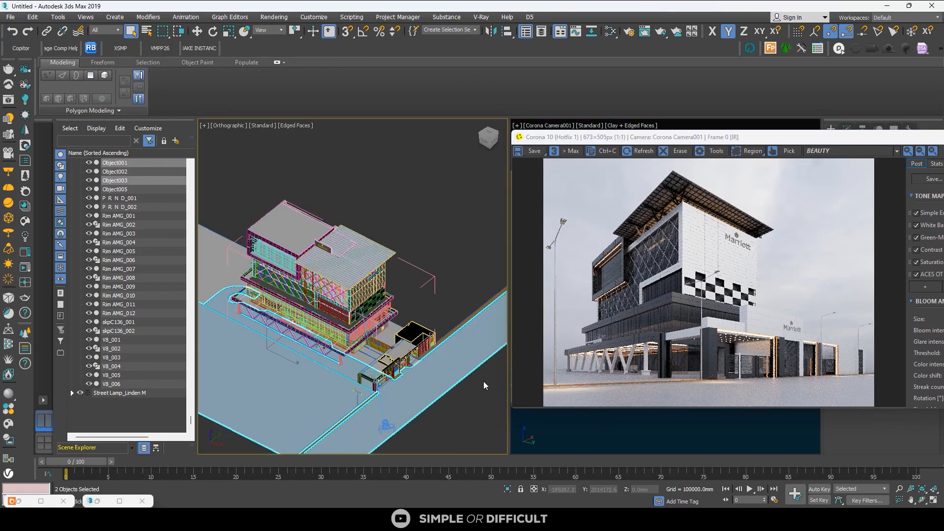
{"action": "left_click", "coordinate": [361, 399]}
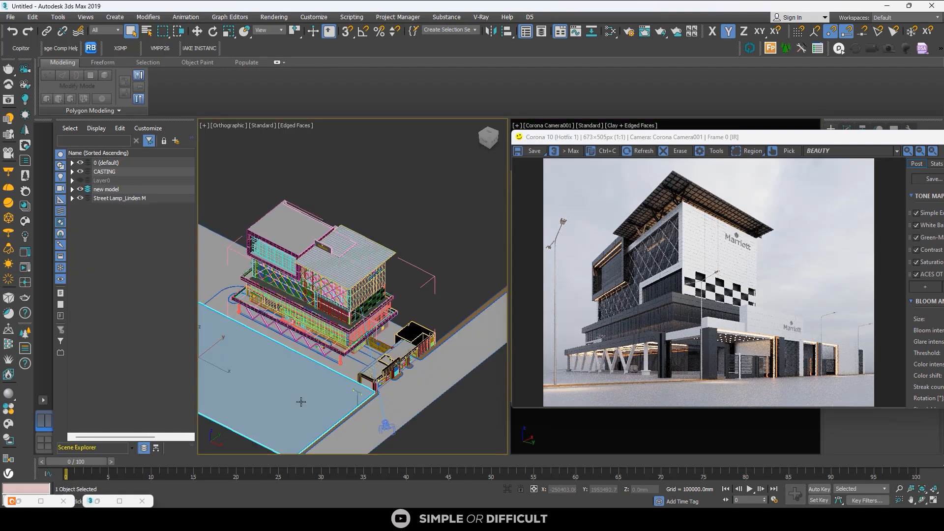
{"action": "left_click", "coordinate": [27, 207]}
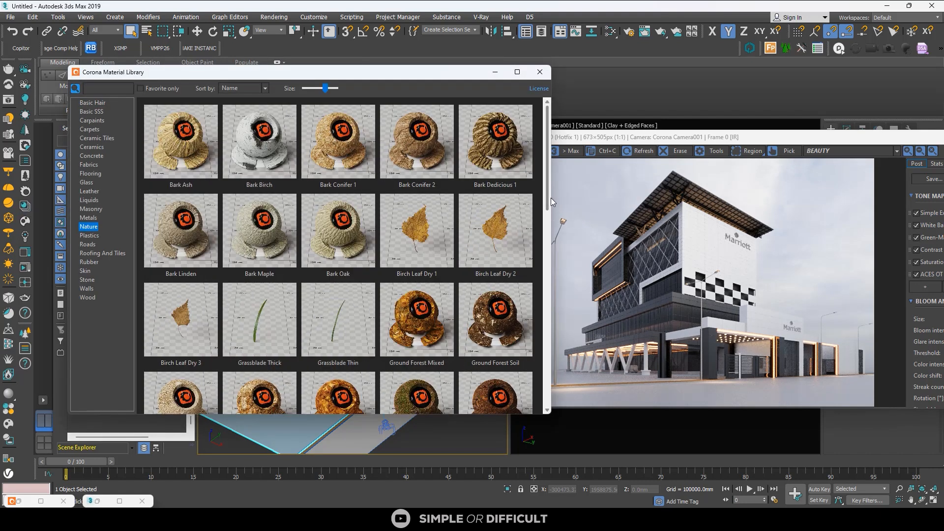
{"action": "scroll", "coordinate": [547, 202], "scroll_direction": "down", "scroll_amount": 4}
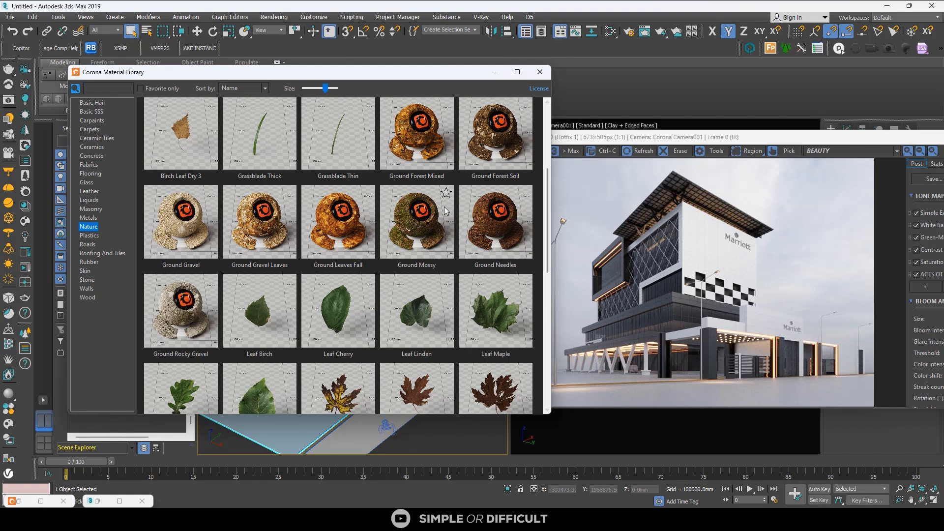
{"action": "left_click_drag", "start_coordinate": [547, 242], "coordinate": [550, 308]}
{"action": "right_click", "coordinate": [402, 275]}
{"action": "left_click", "coordinate": [454, 304]}
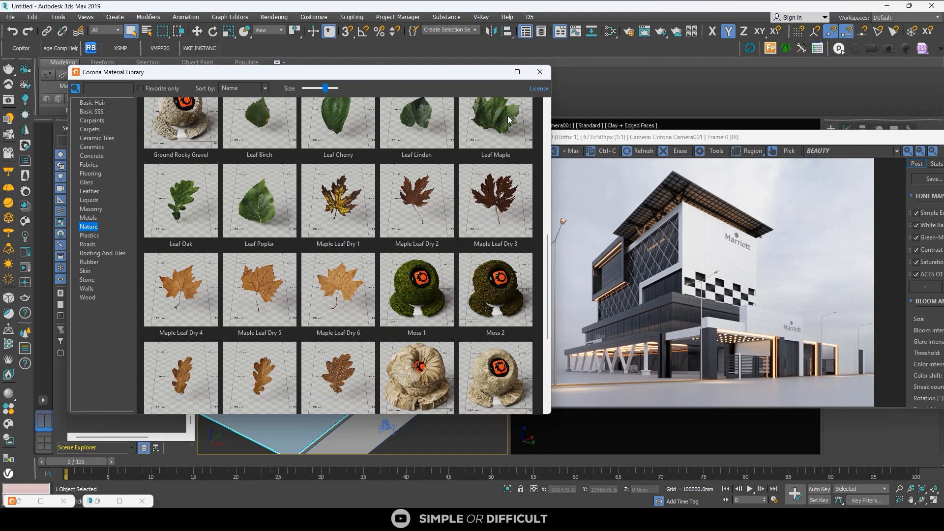
Step: Select the road surface in the model and list the Roads category of the Corona Material Library
{"action": "left_click_drag", "start_coordinate": [376, 72], "coordinate": [508, 118]}
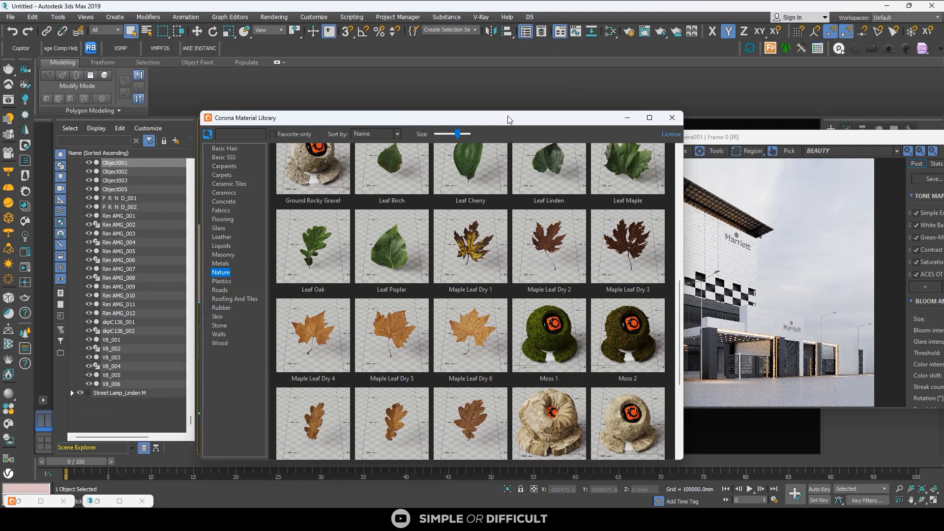
{"action": "left_click_drag", "start_coordinate": [363, 123], "coordinate": [107, 117]}
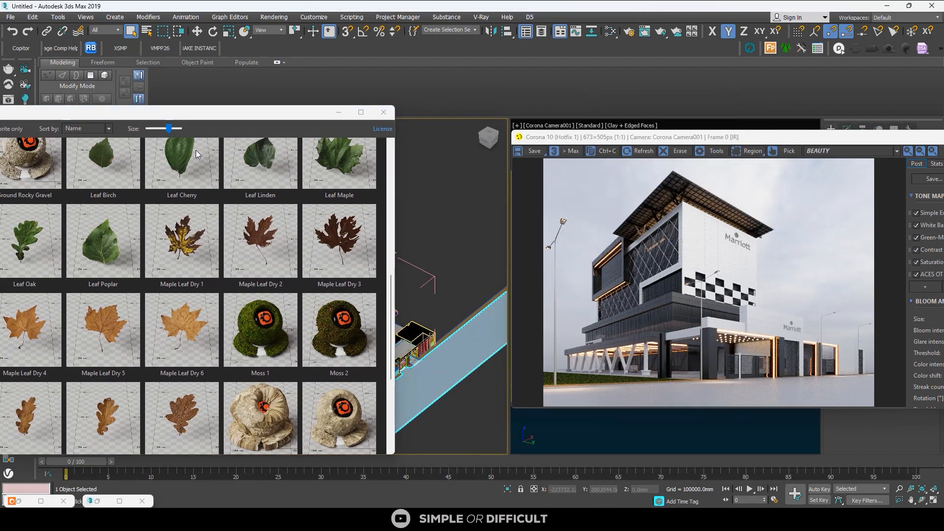
{"action": "left_click_drag", "start_coordinate": [219, 115], "coordinate": [388, 122]}
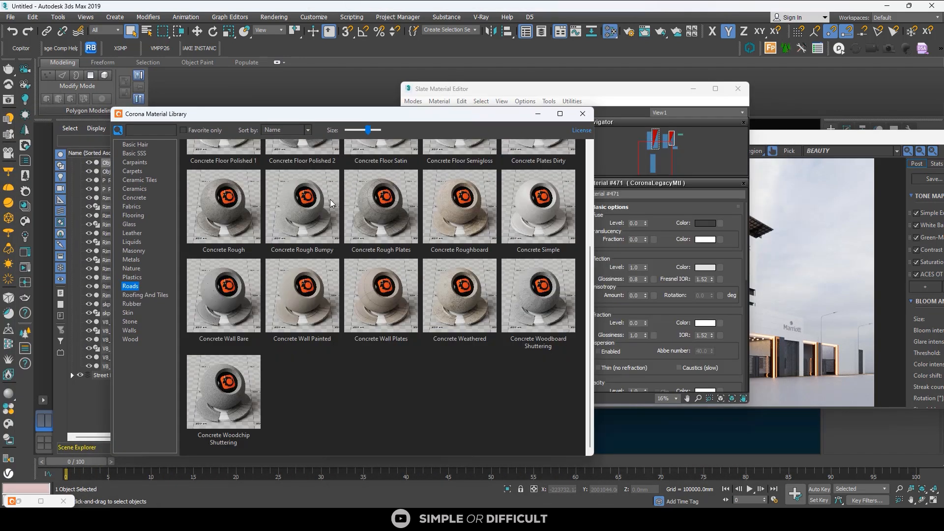
{"action": "left_click", "coordinate": [131, 285]}
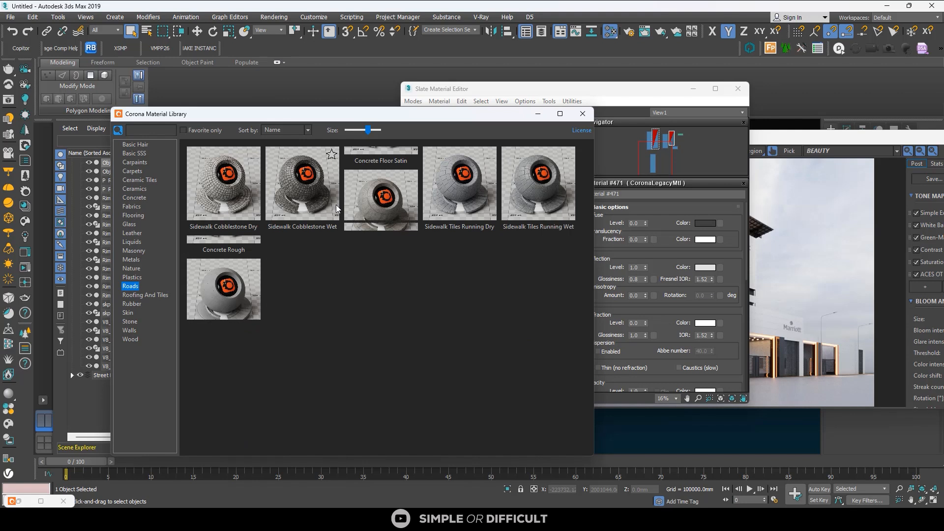
Step: Add the Sidewalk Cobblestone Dry material from the library to the Slate material graph and maximise the material editor
{"action": "left_click_drag", "start_coordinate": [688, 89], "coordinate": [818, 108]}
{"action": "left_click", "coordinate": [238, 185]}
{"action": "left_click", "coordinate": [670, 279]}
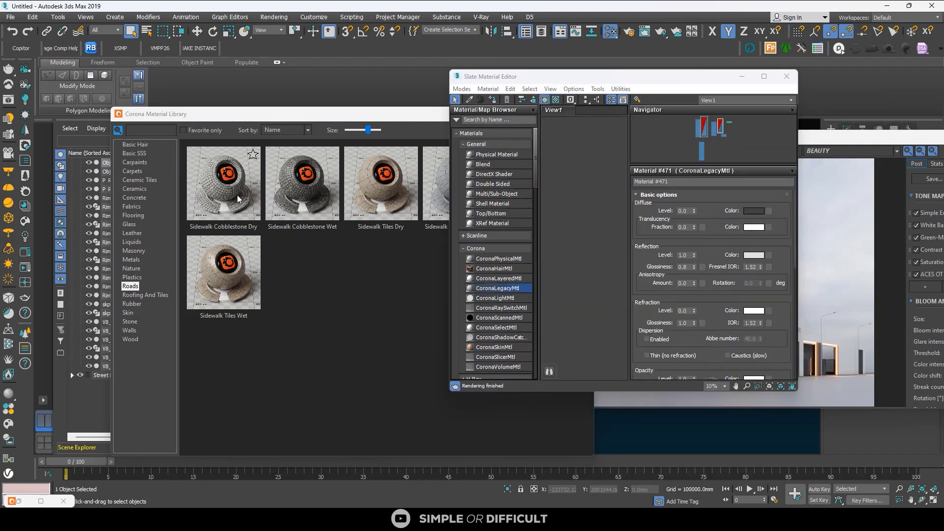
{"action": "left_click_drag", "start_coordinate": [236, 195], "coordinate": [610, 277]}
{"action": "left_click", "coordinate": [764, 77]}
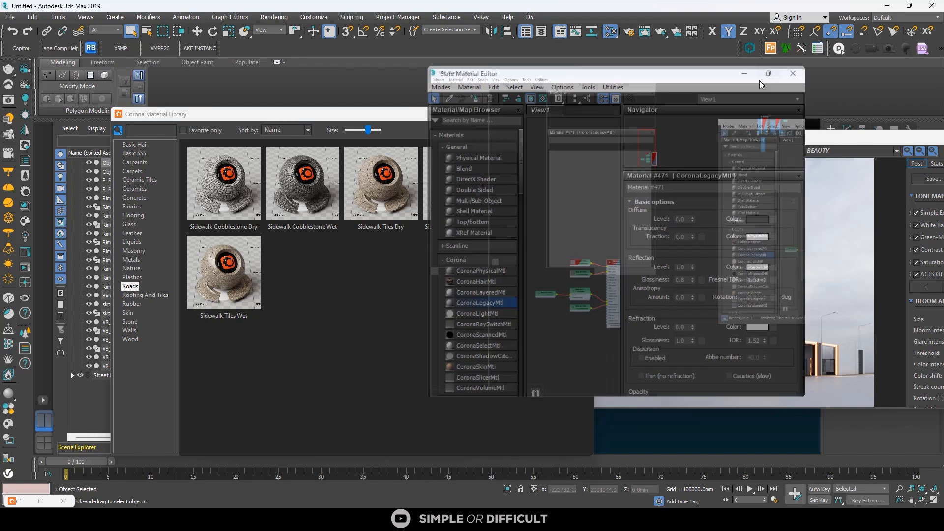
Step: Bring CityStreetAsphaltGenericCracked002_COL_4K from File Explorer into the graph and connect it to the cobblestone material's Diffuse color
{"action": "key", "text": "alt+Tab"}
{"action": "left_click_drag", "start_coordinate": [407, 205], "coordinate": [638, 357]}
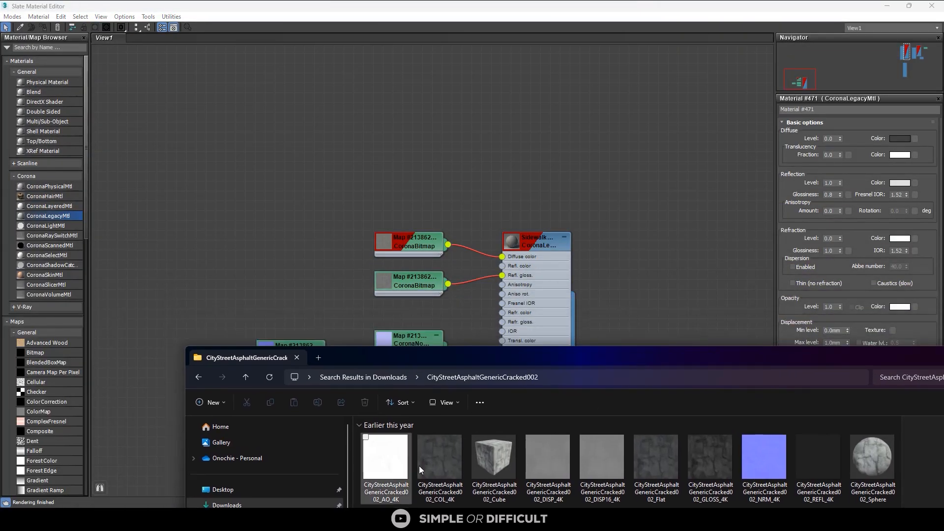
{"action": "left_click_drag", "start_coordinate": [440, 456], "coordinate": [329, 251]}
{"action": "left_click", "coordinate": [371, 261]}
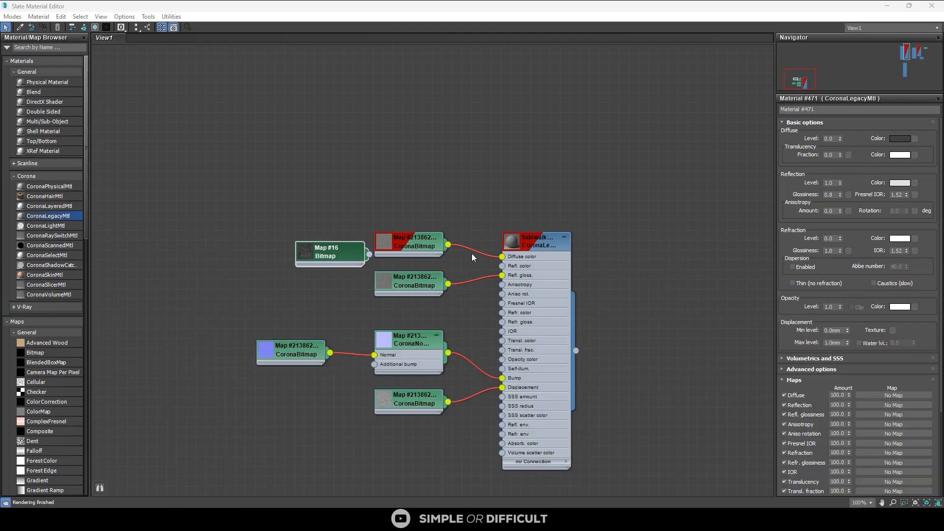
{"action": "left_click_drag", "start_coordinate": [369, 254], "coordinate": [511, 255]}
{"action": "left_click", "coordinate": [514, 255]}
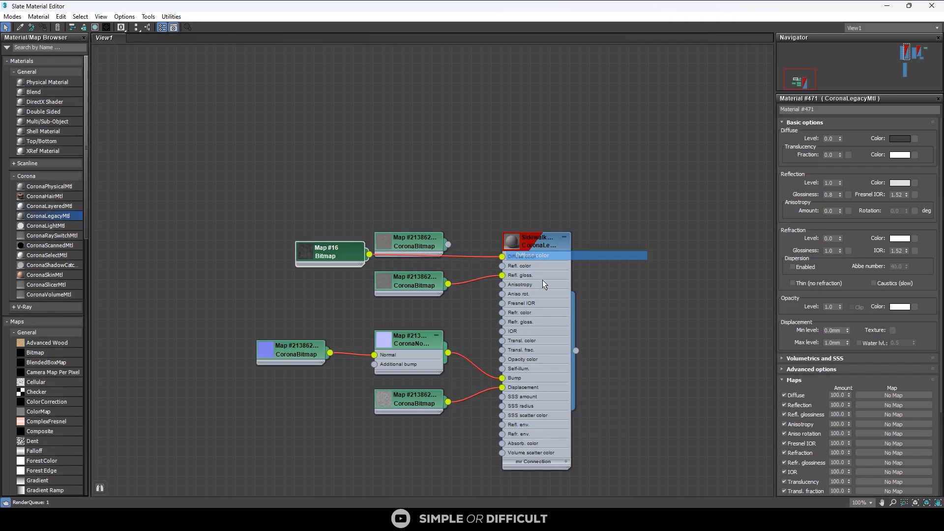
Step: Bring in the CityStreetAsphaltGenericCracked002_DISP_4K image and connect it to the material's Displacement input
{"action": "key", "text": "alt+Tab"}
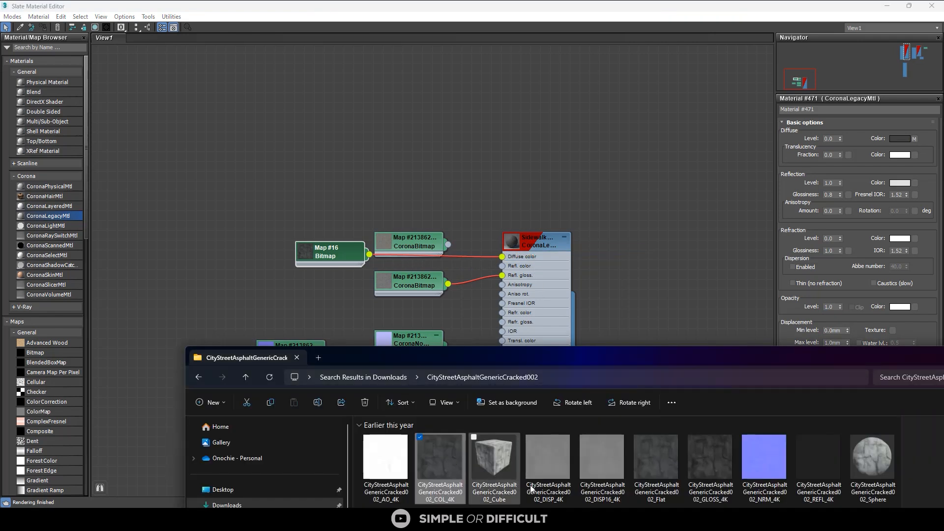
{"action": "left_click", "coordinate": [551, 482]}
{"action": "left_click_drag", "start_coordinate": [551, 482], "coordinate": [507, 395]}
{"action": "left_click", "coordinate": [288, 294]}
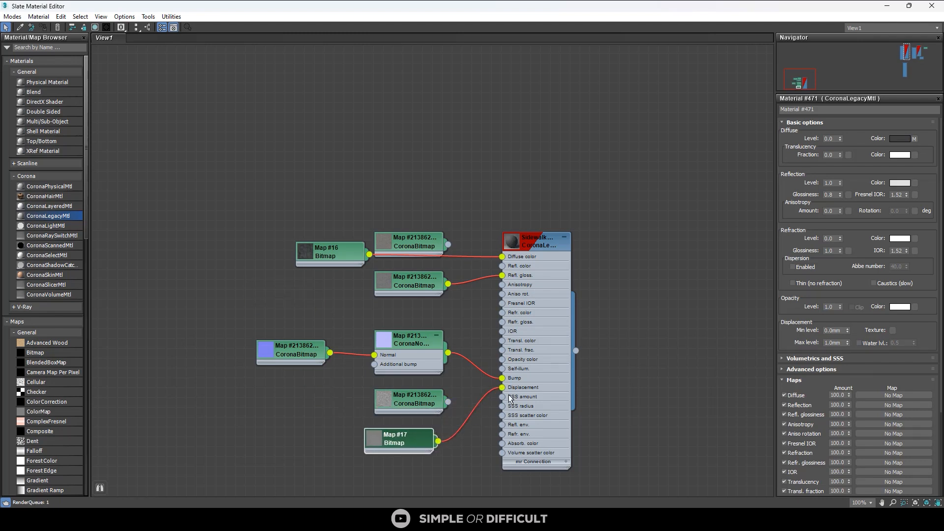
Step: Add the CityStreetAsphaltGenericCracked002_NRM_4K image, connect it to the CoronaNormal map's Normal input and place its node beside that map
{"action": "key", "text": "alt+Tab"}
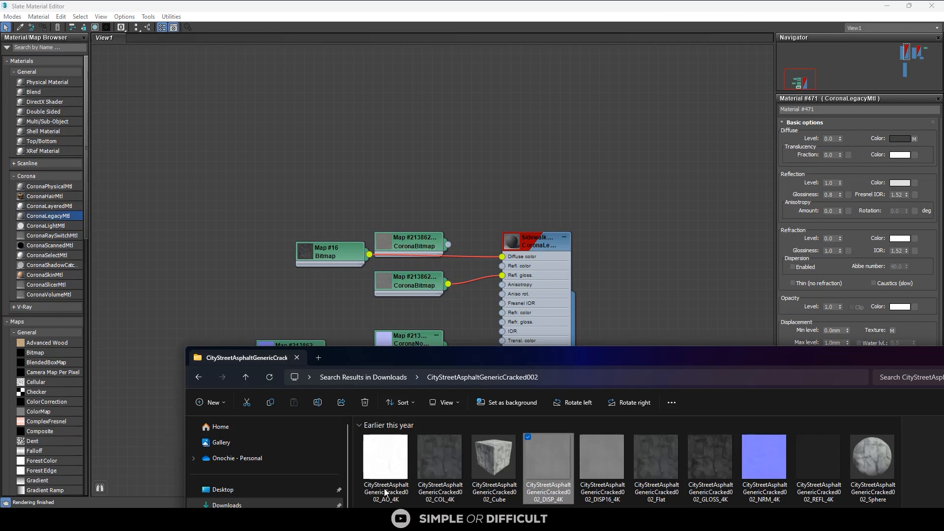
{"action": "left_click_drag", "start_coordinate": [758, 474], "coordinate": [173, 318]}
{"action": "left_click", "coordinate": [196, 323]}
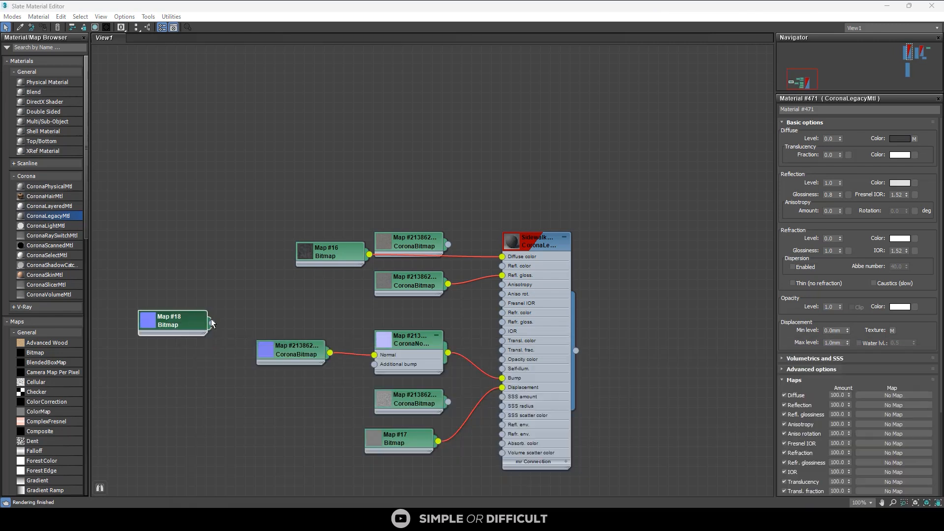
{"action": "left_click_drag", "start_coordinate": [211, 323], "coordinate": [374, 355]}
{"action": "left_click_drag", "start_coordinate": [202, 325], "coordinate": [329, 325]}
Step: Add the CityStreetAsphaltGenericCracked002_GLOSS_4K image, connect it to the material's Refl. gloss. input and enlarge the material node's preview
{"action": "left_click", "coordinate": [376, 519]}
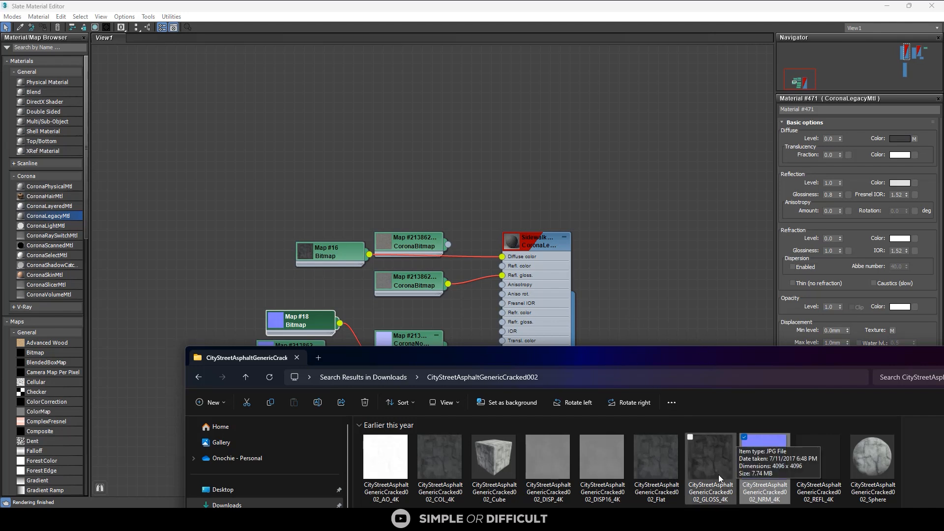
{"action": "left_click_drag", "start_coordinate": [717, 474], "coordinate": [308, 281]}
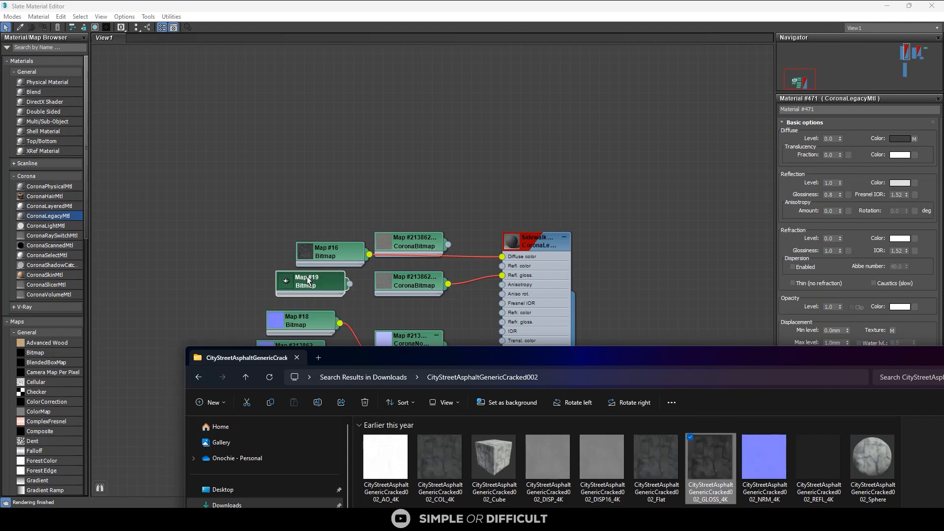
{"action": "left_click", "coordinate": [349, 284]}
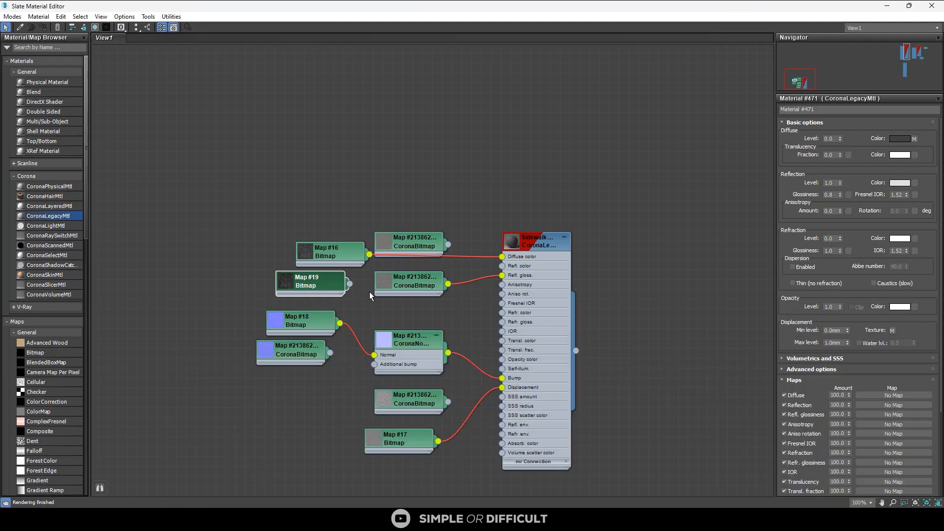
{"action": "left_click_drag", "start_coordinate": [350, 284], "coordinate": [502, 275]}
{"action": "left_click", "coordinate": [595, 261]}
{"action": "double_click", "coordinate": [514, 239]}
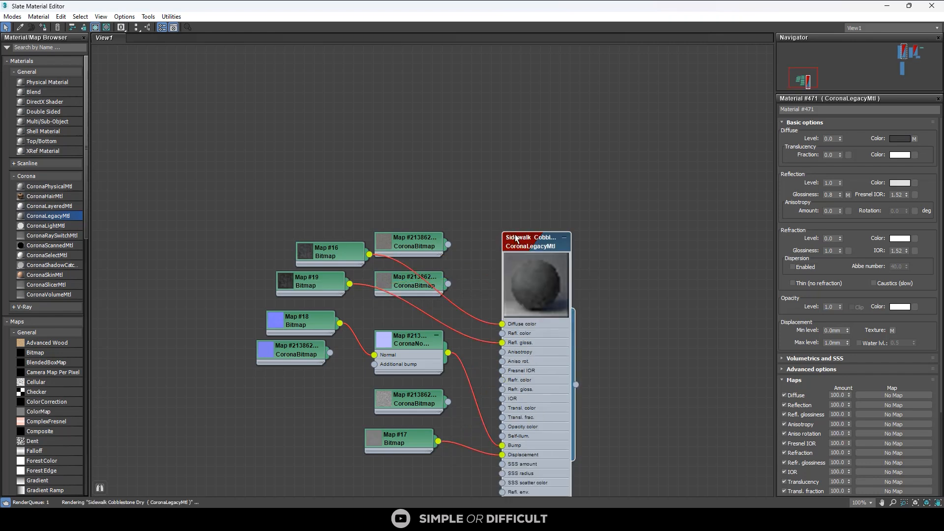
Step: Minimize the Corona Material Library, move the Slate Material Editor off the viewport and assign the Sidewalk Cobblestone Dry material to the selected road object
{"action": "left_click_drag", "start_coordinate": [505, 7], "coordinate": [357, 135]}
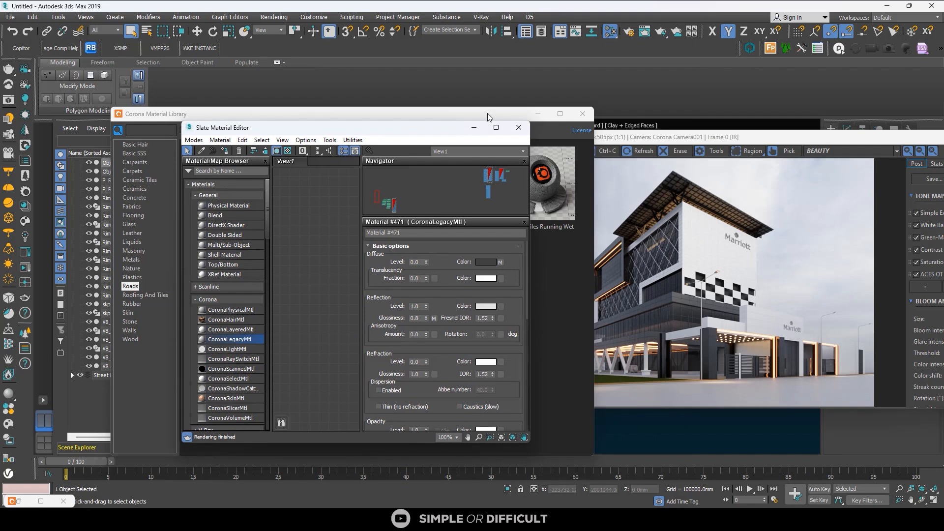
{"action": "left_click", "coordinate": [538, 114]}
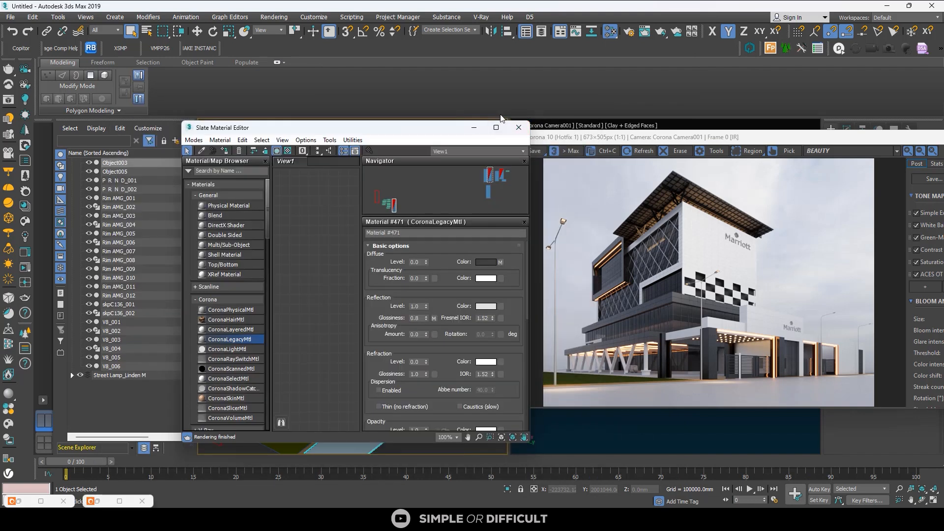
{"action": "left_click_drag", "start_coordinate": [469, 133], "coordinate": [814, 181]}
{"action": "scroll", "coordinate": [633, 317], "scroll_direction": "down", "scroll_amount": 10}
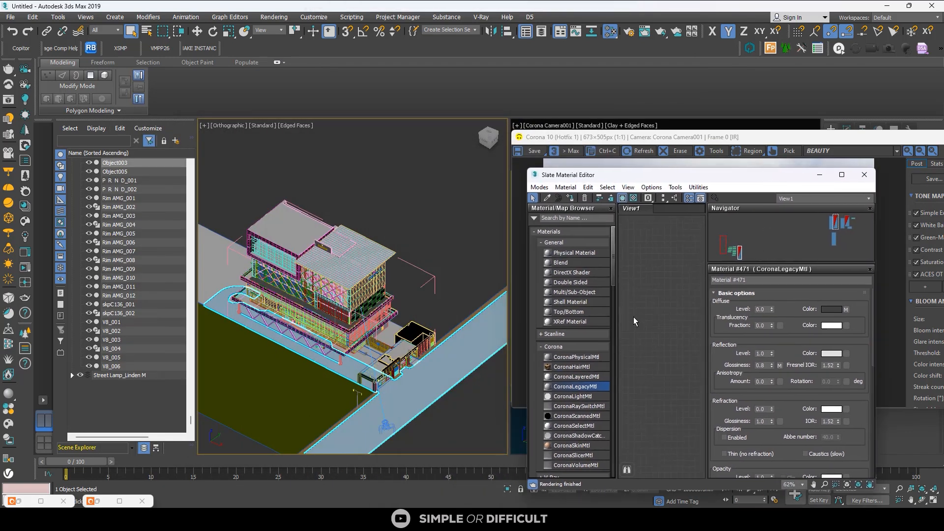
{"action": "scroll", "coordinate": [675, 350], "scroll_direction": "up", "scroll_amount": 8}
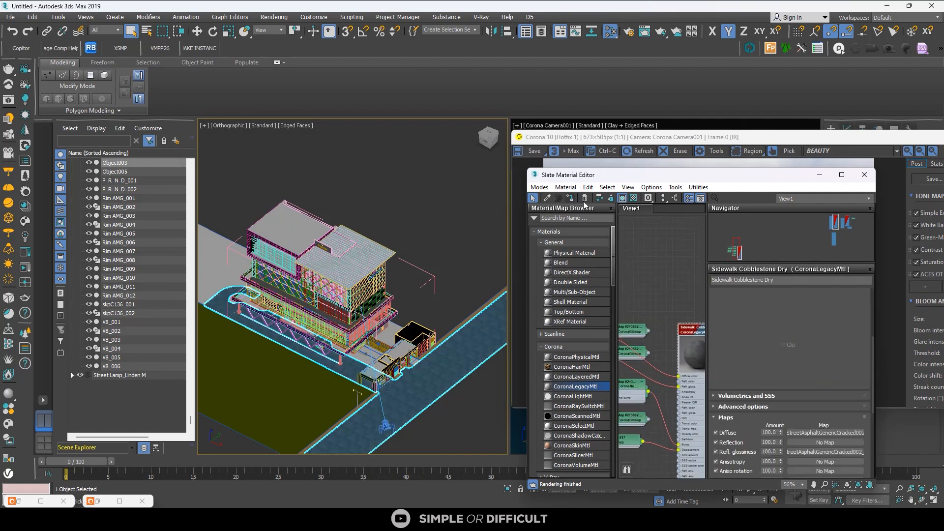
{"action": "scroll", "coordinate": [416, 390], "scroll_direction": "up", "scroll_amount": 4}
{"action": "scroll", "coordinate": [415, 389], "scroll_direction": "up", "scroll_amount": 3}
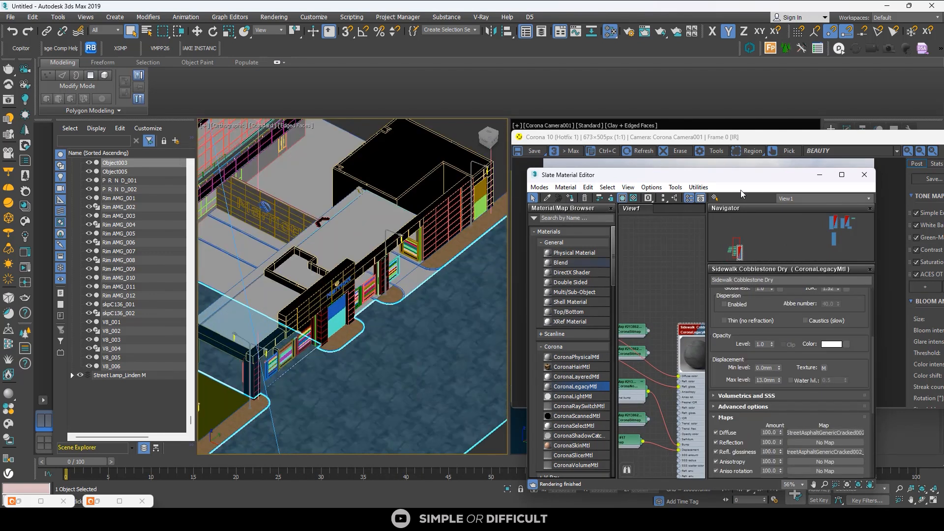
Step: Bring up the Corona frame buffer, stop the interactive render and maximize the window with the image enlarged to 2:1
{"action": "left_click", "coordinate": [787, 166]}
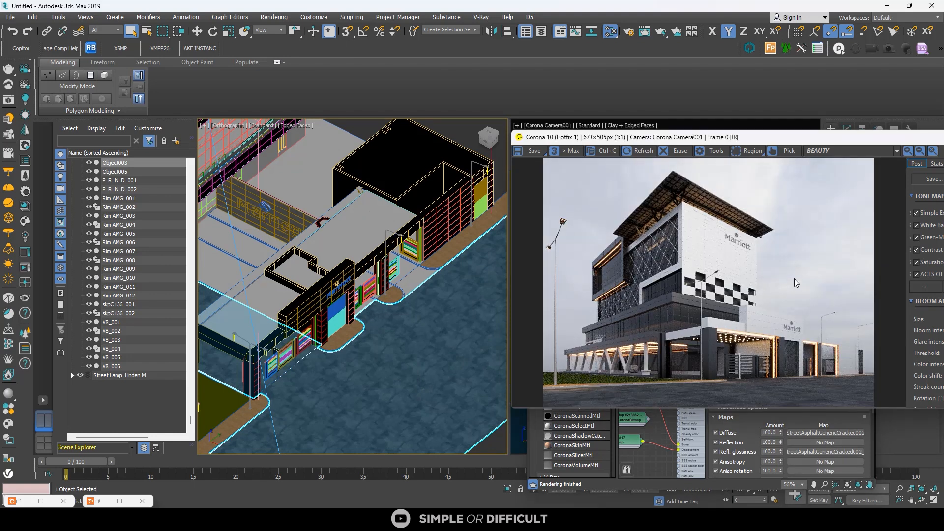
{"action": "left_click_drag", "start_coordinate": [872, 139], "coordinate": [604, 157]}
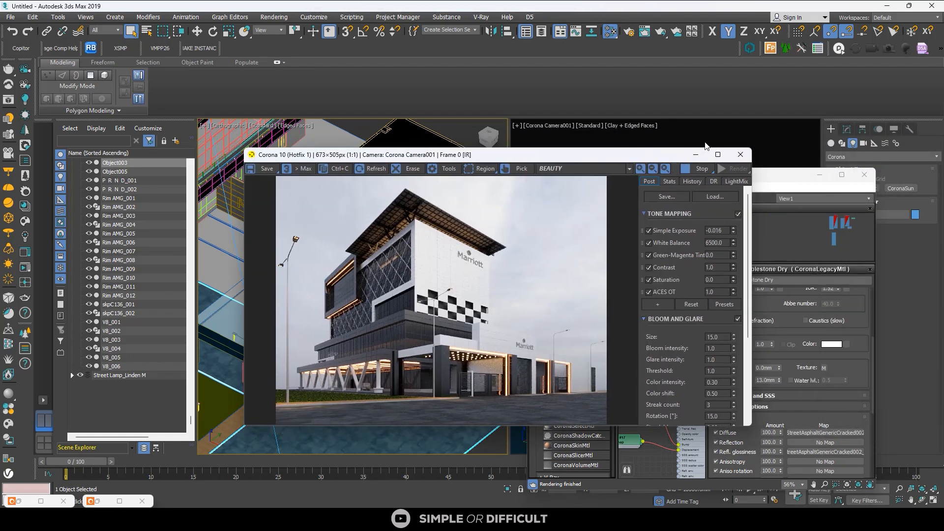
{"action": "left_click", "coordinate": [699, 169]}
{"action": "left_click", "coordinate": [717, 154]}
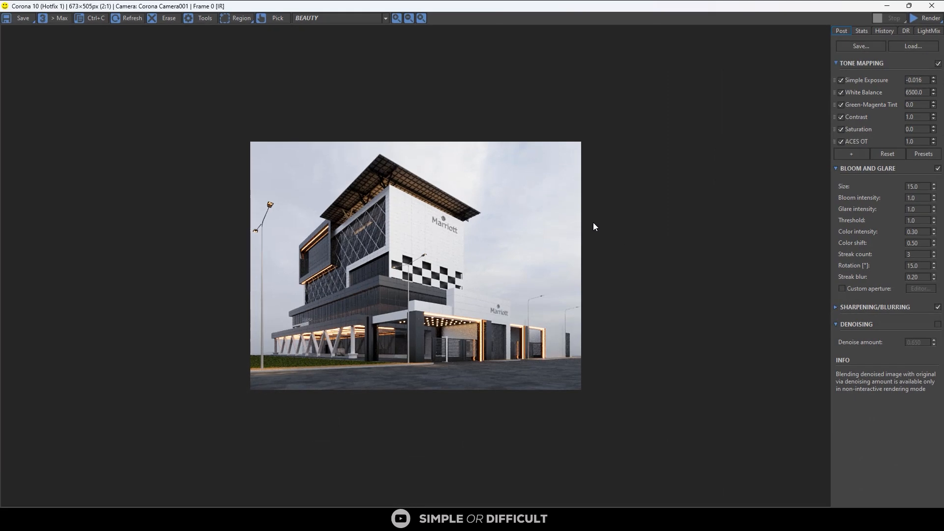
{"action": "scroll", "coordinate": [593, 222], "scroll_direction": "up", "scroll_amount": 1}
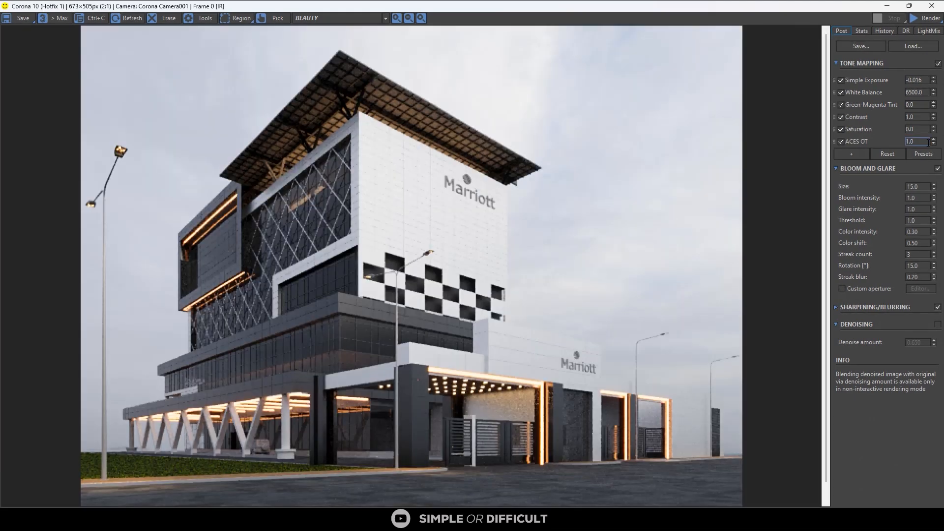
Step: Set the ACES OT tone mapping value to 0.20
{"action": "left_click_drag", "start_coordinate": [932, 142], "coordinate": [934, 184]}
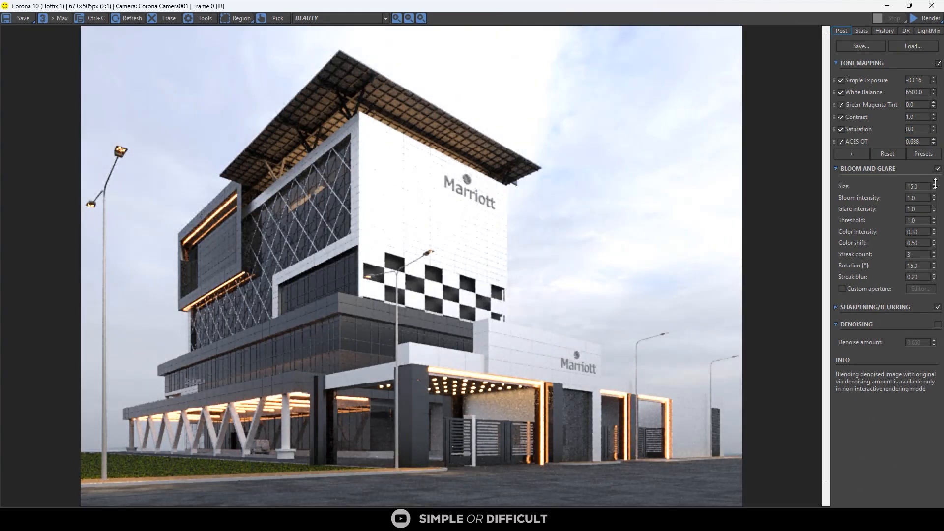
{"action": "double_click", "coordinate": [926, 142]}
{"action": "type", "text": "0.20"}
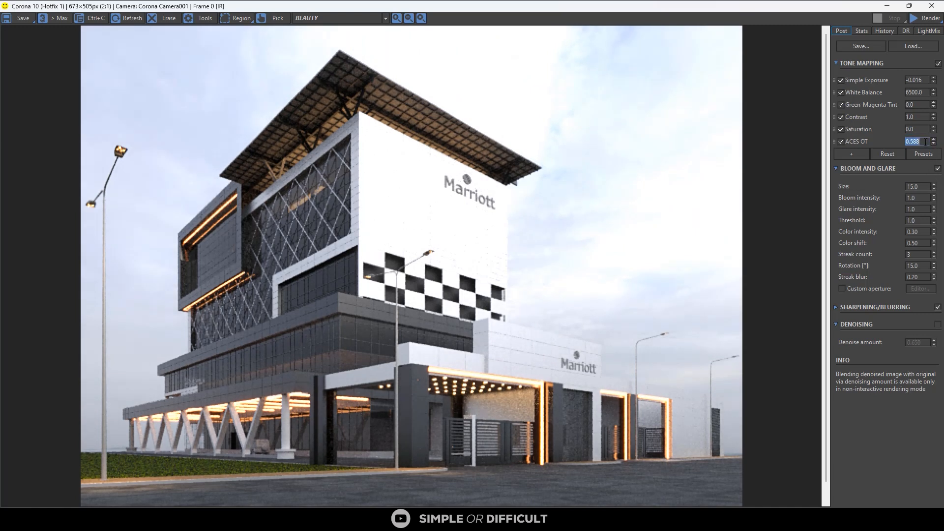
{"action": "key", "text": "Return"}
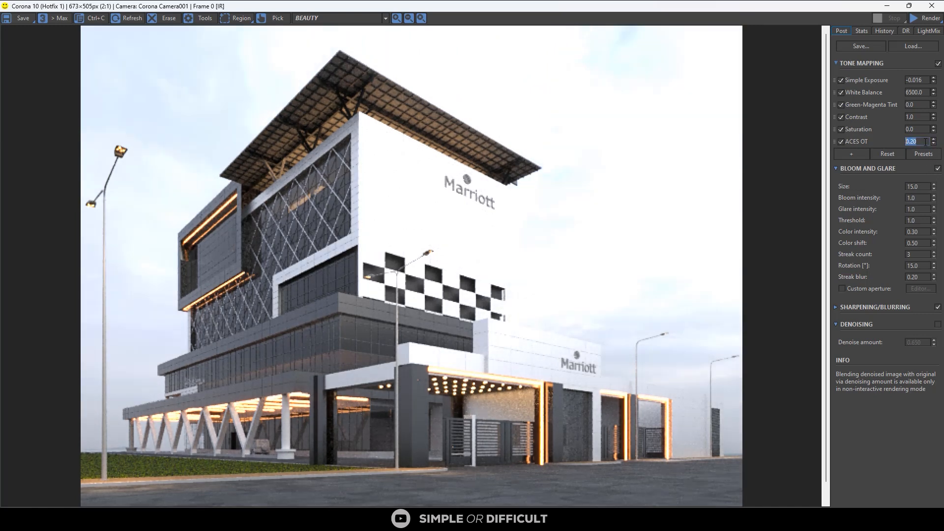
Step: Add a Highlight Compression operator to the tone mapping stack and set it to 2.0
{"action": "left_click", "coordinate": [854, 150]}
{"action": "left_click", "coordinate": [861, 327]}
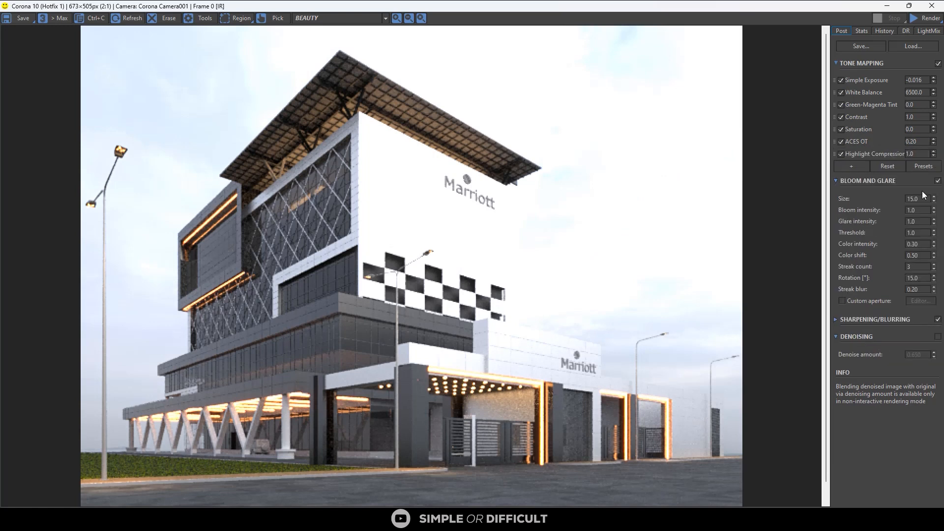
{"action": "double_click", "coordinate": [911, 154]}
{"action": "type", "text": "2.0"}
{"action": "key", "text": "Return"}
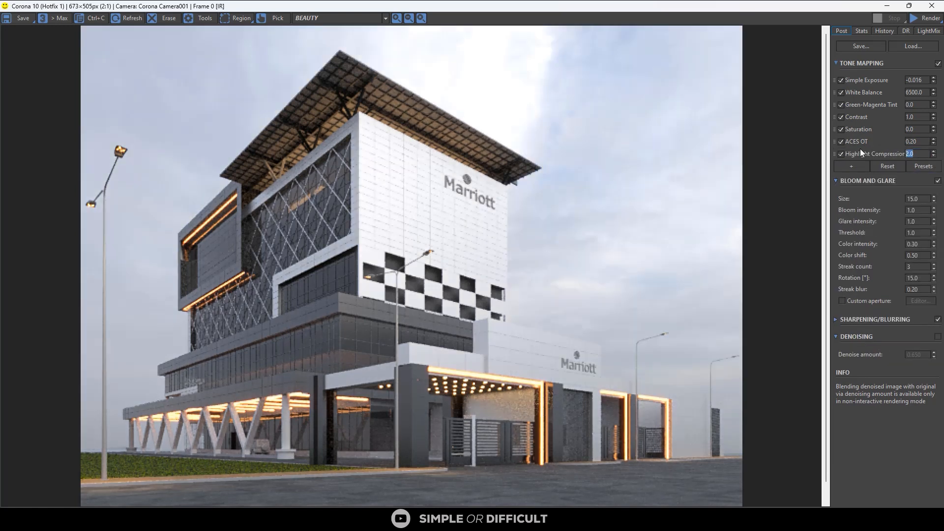
Step: Set the tone mapping Saturation to -0.064, Contrast to 3.0 and ACES OT to 0.196
{"action": "double_click", "coordinate": [919, 128]}
{"action": "left_click_drag", "start_coordinate": [932, 131], "coordinate": [933, 131]}
{"action": "double_click", "coordinate": [912, 116]}
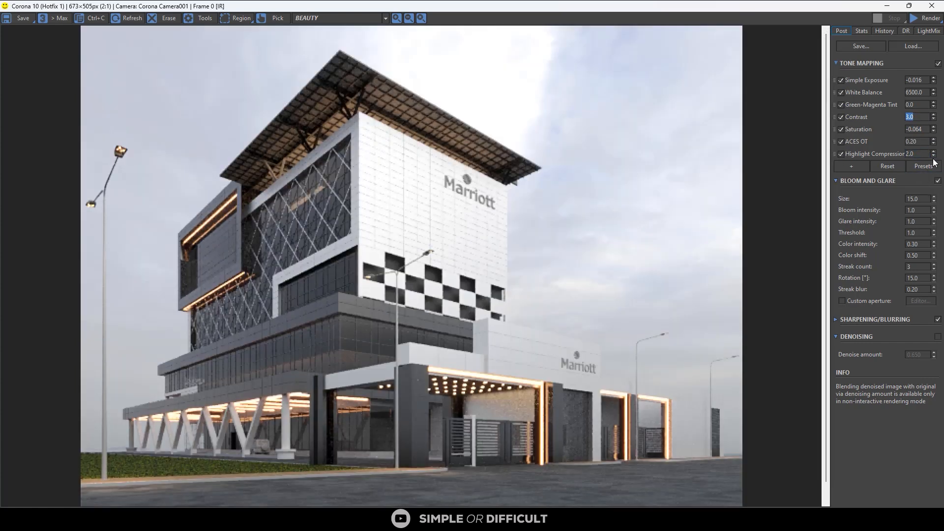
{"action": "left_click", "coordinate": [933, 144]}
{"action": "scroll", "coordinate": [415, 310], "scroll_direction": "down", "scroll_amount": 1}
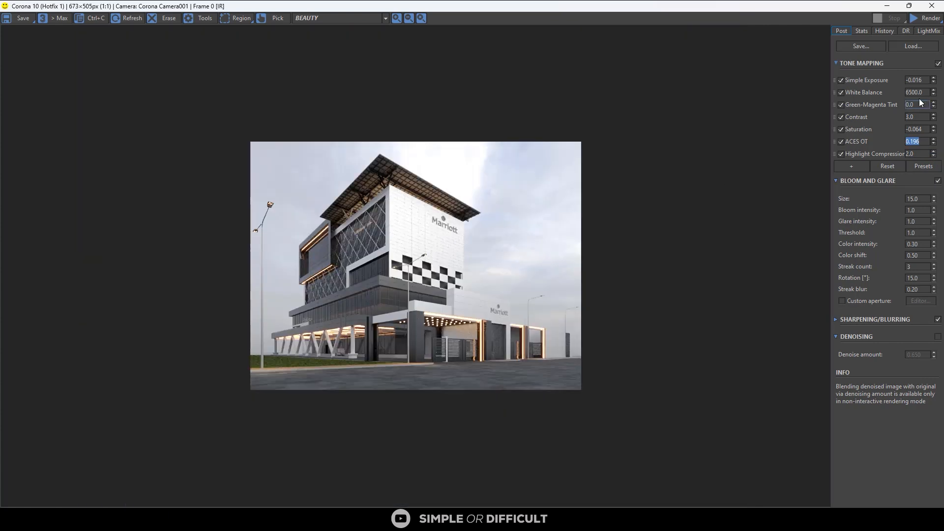
{"action": "scroll", "coordinate": [543, 228], "scroll_direction": "up", "scroll_amount": 1}
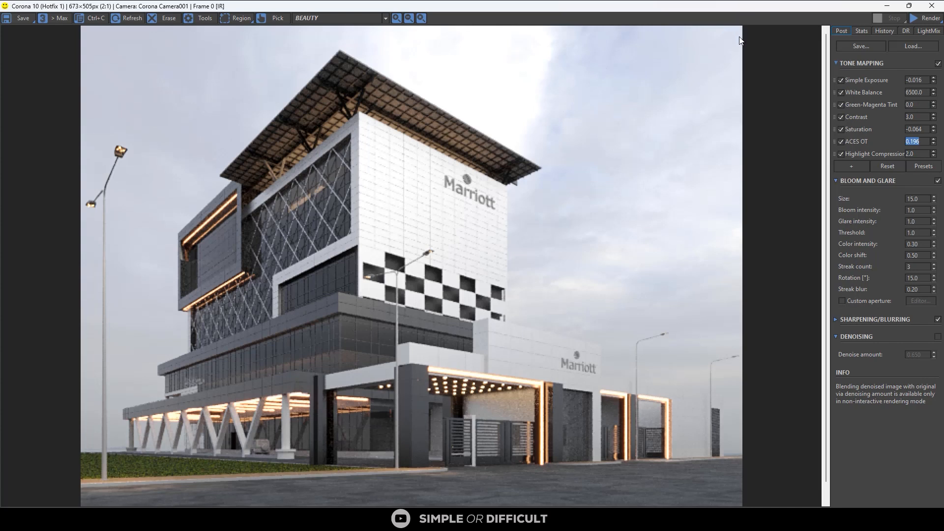
{"action": "scroll", "coordinate": [537, 213], "scroll_direction": "down", "scroll_amount": 1}
{"action": "scroll", "coordinate": [535, 214], "scroll_direction": "up", "scroll_amount": 1}
Step: Restore the frame buffer beside the modelling viewport and examine the Marriott sign on the upper facade in the model and the render
{"action": "double_click", "coordinate": [831, 10]}
{"action": "left_click_drag", "start_coordinate": [831, 10], "coordinate": [863, 186]}
{"action": "scroll", "coordinate": [388, 358], "scroll_direction": "down", "scroll_amount": 4}
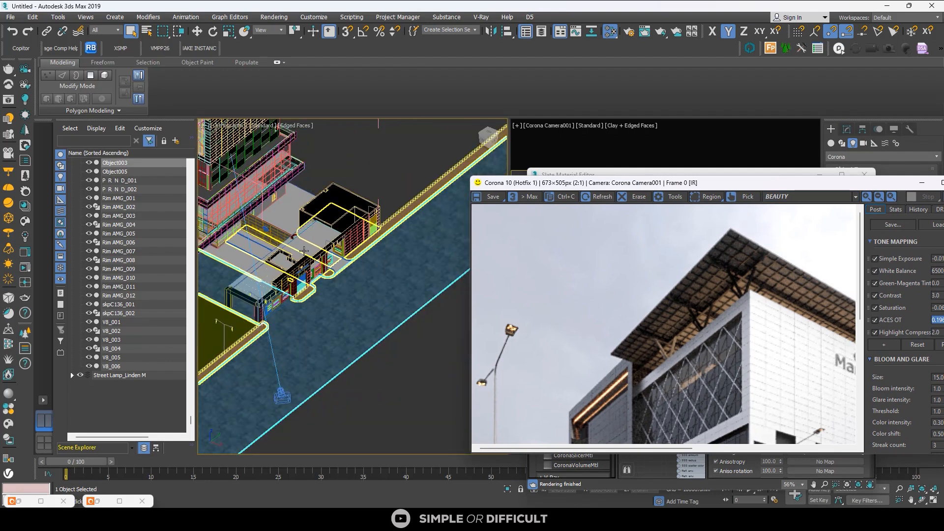
{"action": "left_click_drag", "start_coordinate": [856, 182], "coordinate": [745, 173]}
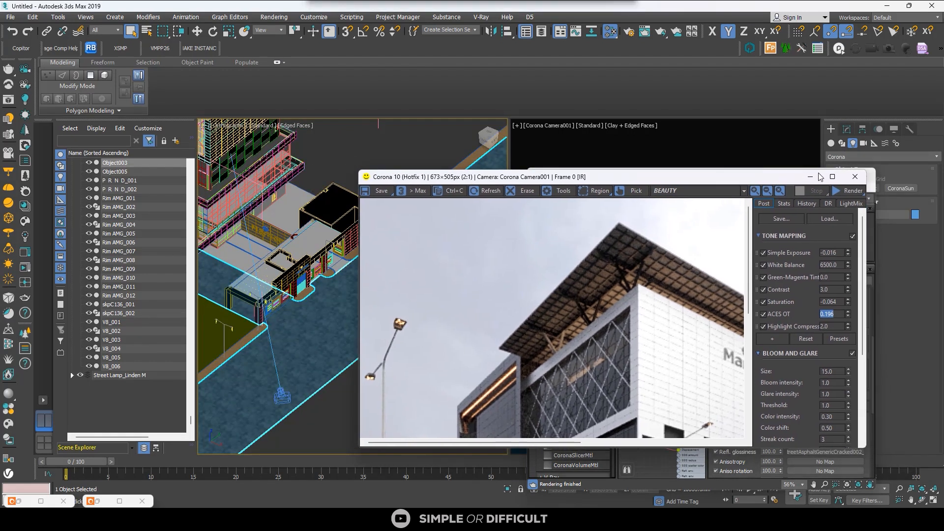
{"action": "double_click", "coordinate": [744, 173]}
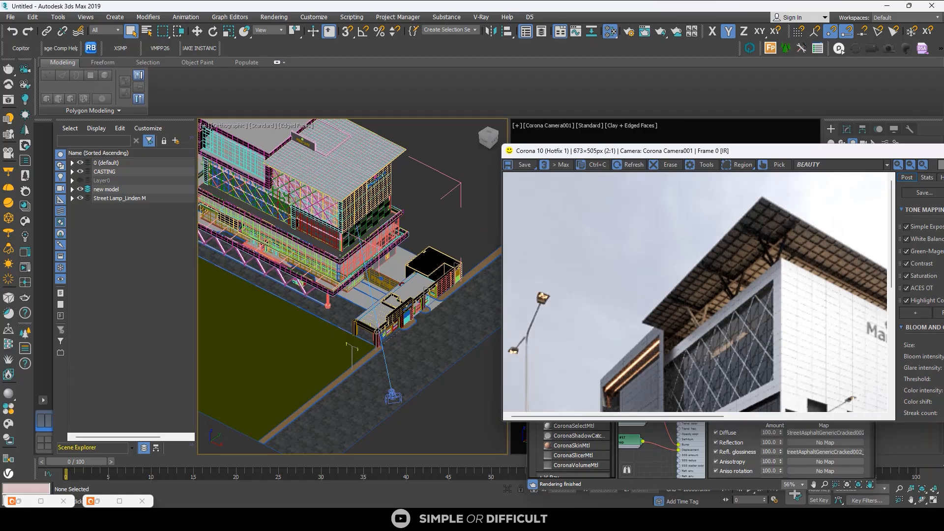
{"action": "scroll", "coordinate": [365, 225], "scroll_direction": "down", "scroll_amount": 3}
{"action": "scroll", "coordinate": [363, 221], "scroll_direction": "up", "scroll_amount": 9}
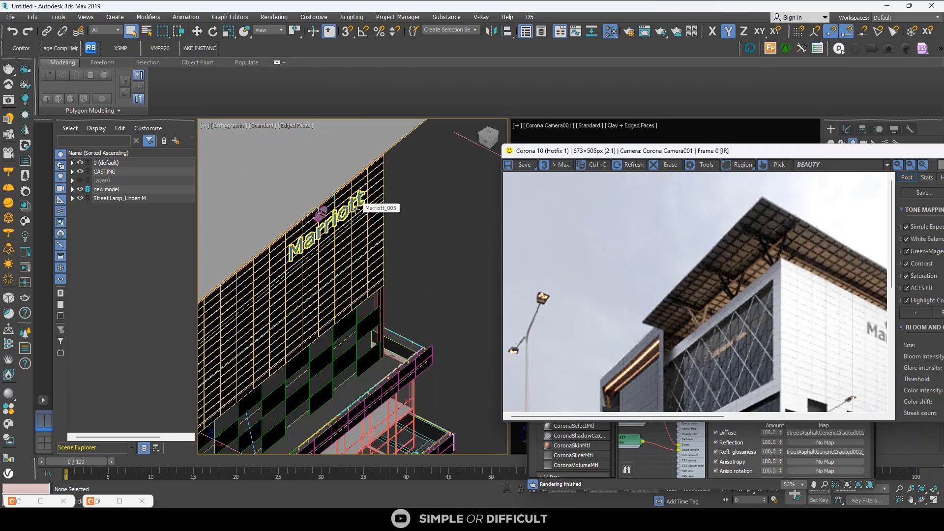
{"action": "scroll", "coordinate": [739, 284], "scroll_direction": "down", "scroll_amount": 1}
{"action": "scroll", "coordinate": [730, 247], "scroll_direction": "up", "scroll_amount": 2}
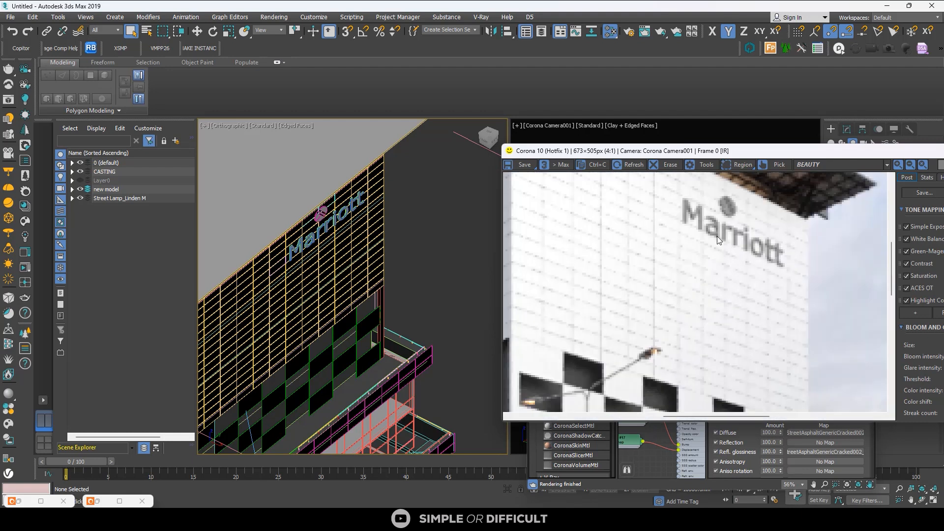
{"action": "scroll", "coordinate": [717, 237], "scroll_direction": "down", "scroll_amount": 2}
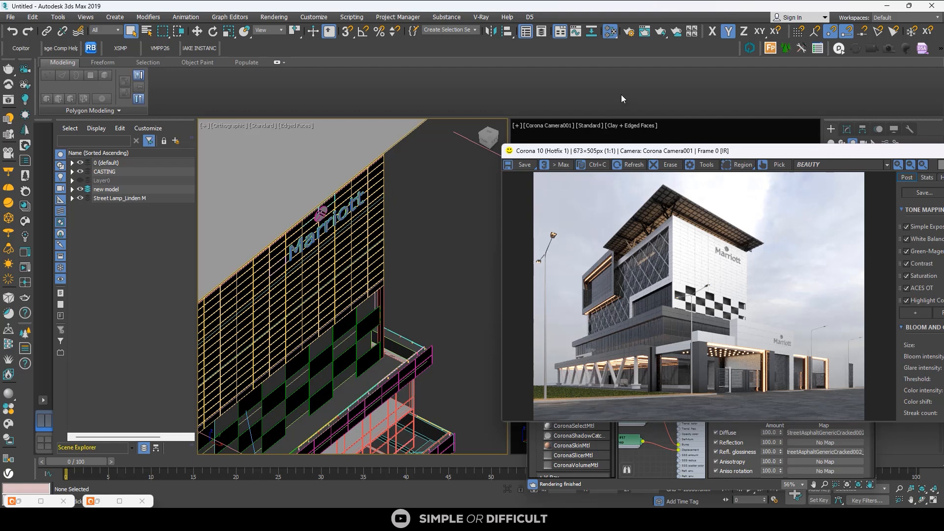
Step: Open the Slate Material Editor maximized and duplicate the existing CoronaLightMtl node just below the original
{"action": "left_click", "coordinate": [611, 31]}
{"action": "left_click", "coordinate": [611, 32]}
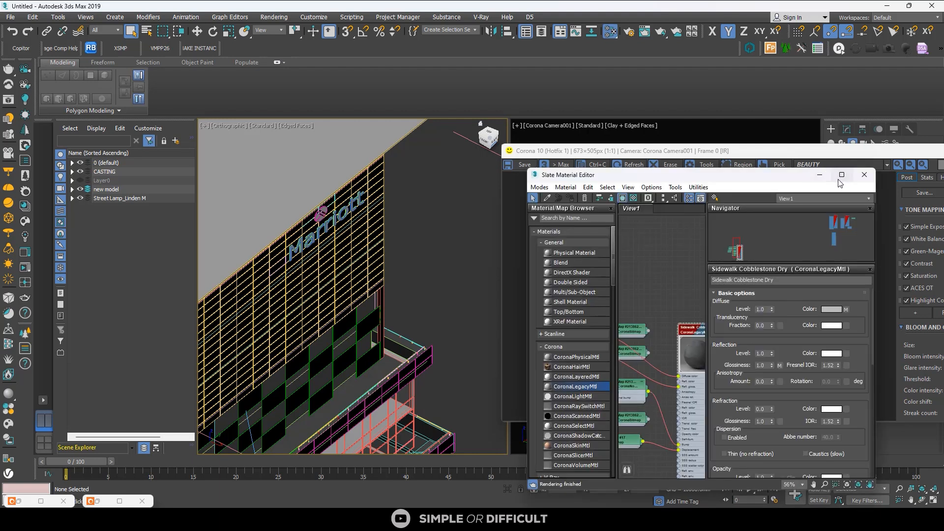
{"action": "left_click", "coordinate": [841, 176]}
{"action": "scroll", "coordinate": [526, 276], "scroll_direction": "down", "scroll_amount": 5}
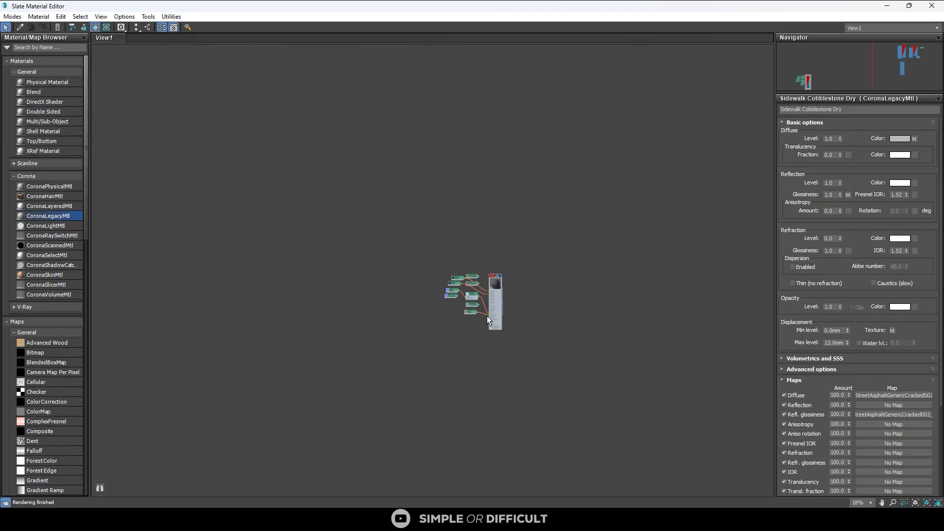
{"action": "scroll", "coordinate": [469, 280], "scroll_direction": "down", "scroll_amount": 3}
{"action": "scroll", "coordinate": [670, 245], "scroll_direction": "up", "scroll_amount": 9}
{"action": "middle_click_drag", "start_coordinate": [670, 261], "coordinate": [501, 269]}
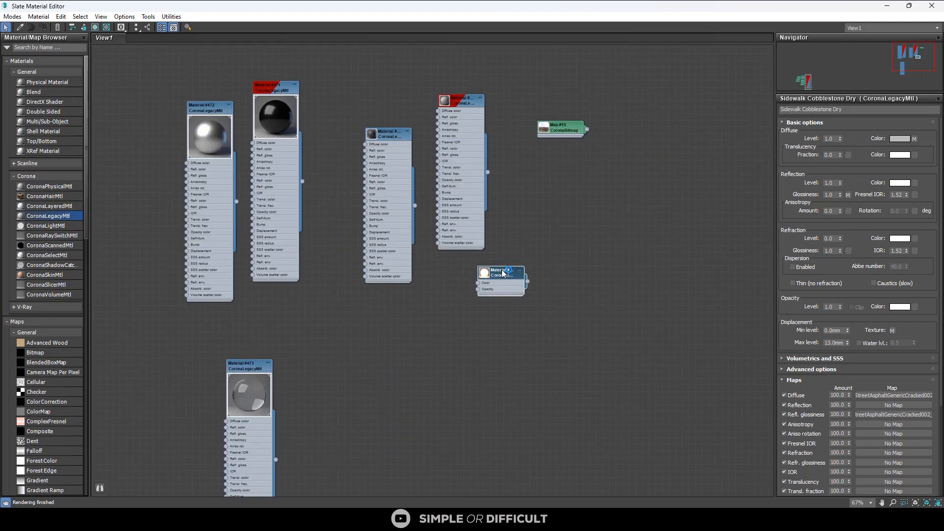
{"action": "double_click", "coordinate": [503, 274]}
{"action": "left_click_drag", "start_coordinate": [496, 273], "coordinate": [500, 360], "text": "shift"}
Step: Change the emission color of the duplicated CoronaLightMtl to red
{"action": "left_click", "coordinate": [833, 138]}
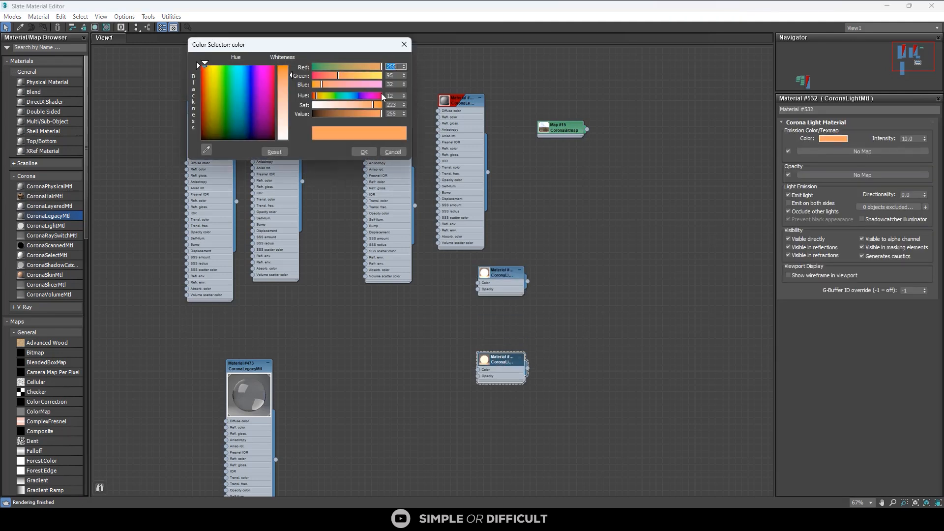
{"action": "left_click_drag", "start_coordinate": [329, 75], "coordinate": [309, 84]}
{"action": "left_click", "coordinate": [366, 150]}
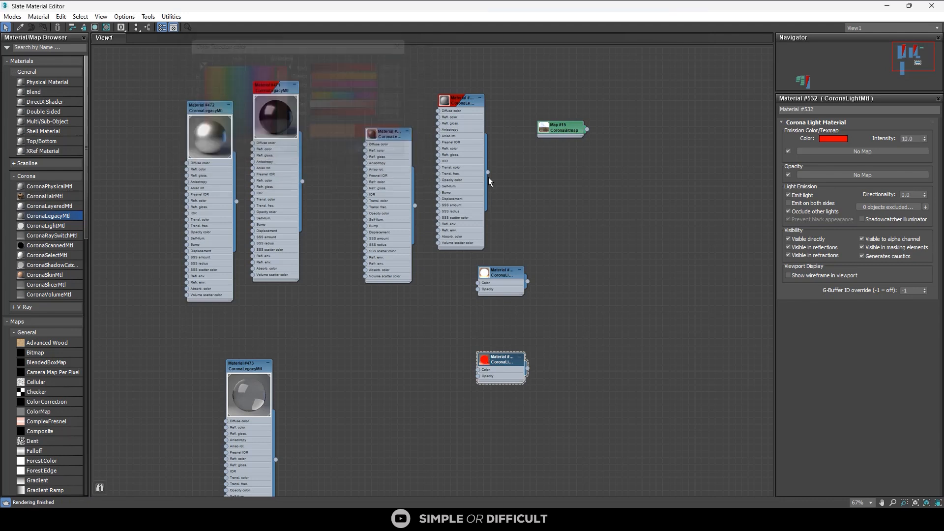
Step: Select the Marriott lettering and emblem pieces on the upper facade and assign the red CoronaLightMtl to them
{"action": "left_click_drag", "start_coordinate": [562, 6], "coordinate": [702, 247]}
{"action": "scroll", "coordinate": [357, 221], "scroll_direction": "up", "scroll_amount": 6}
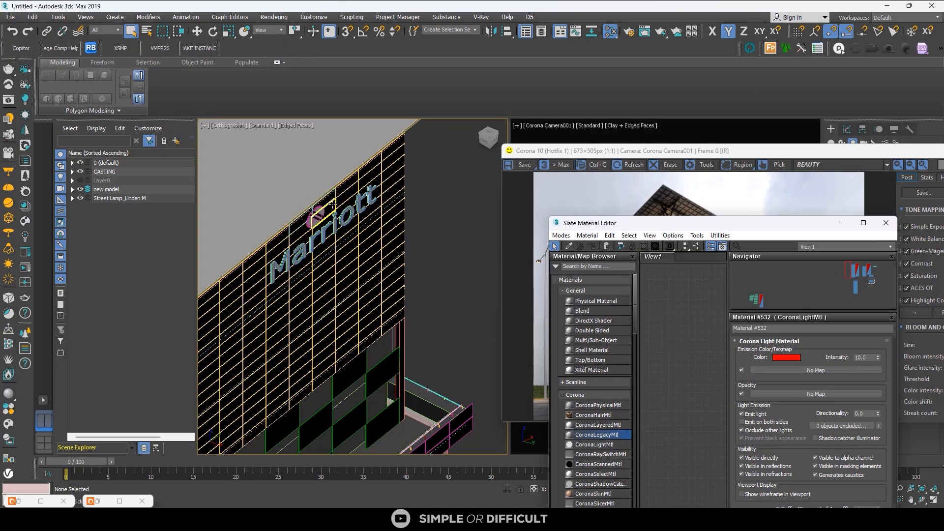
{"action": "scroll", "coordinate": [368, 217], "scroll_direction": "up", "scroll_amount": 4}
{"action": "left_click", "coordinate": [369, 218]}
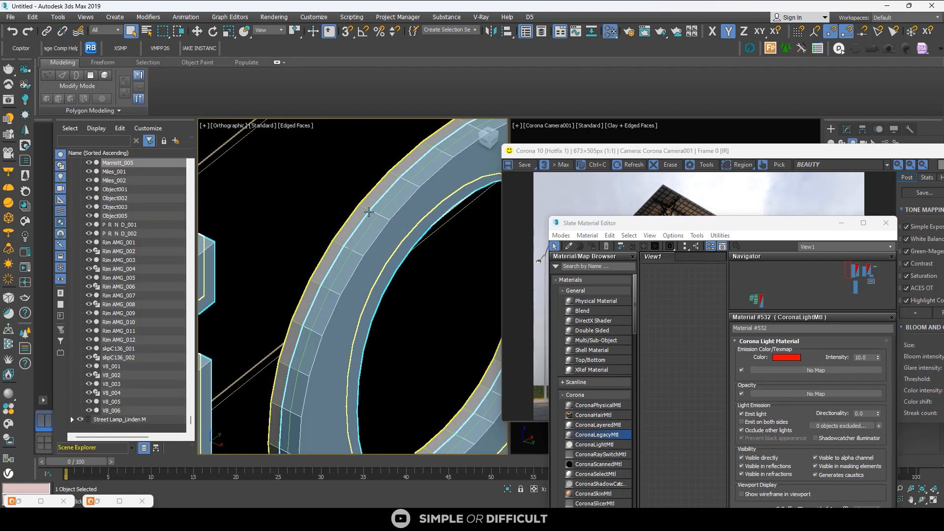
{"action": "left_click", "coordinate": [369, 212], "text": "ctrl"}
{"action": "scroll", "coordinate": [325, 226], "scroll_direction": "down", "scroll_amount": 5}
{"action": "scroll", "coordinate": [299, 234], "scroll_direction": "down", "scroll_amount": 3}
{"action": "scroll", "coordinate": [310, 239], "scroll_direction": "up", "scroll_amount": 4}
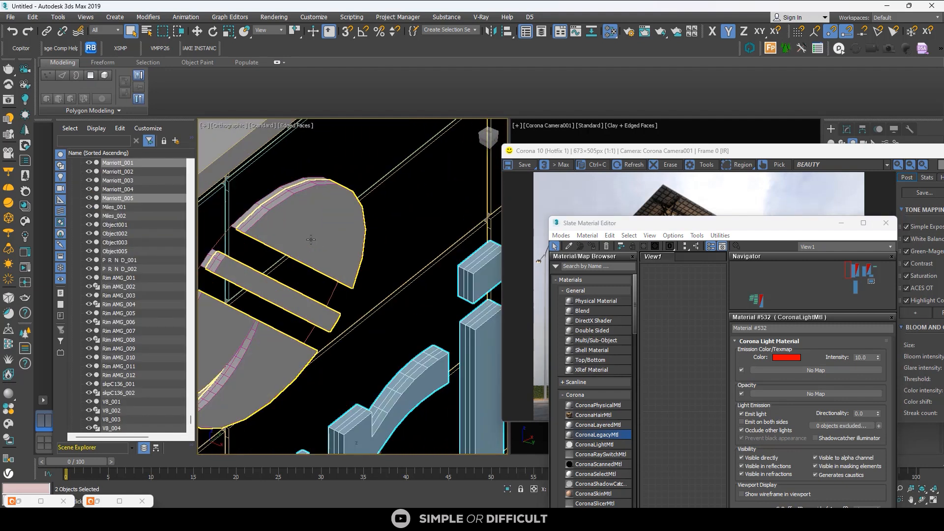
{"action": "left_click", "coordinate": [310, 240], "text": "ctrl"}
{"action": "scroll", "coordinate": [263, 220], "scroll_direction": "up", "scroll_amount": 5}
{"action": "left_click", "coordinate": [246, 186], "text": "ctrl"}
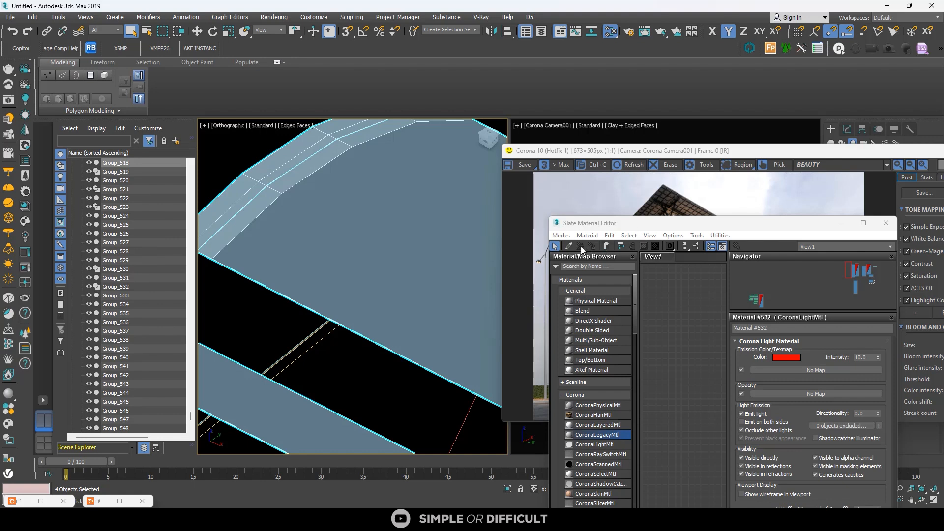
{"action": "scroll", "coordinate": [698, 352], "scroll_direction": "down", "scroll_amount": 6}
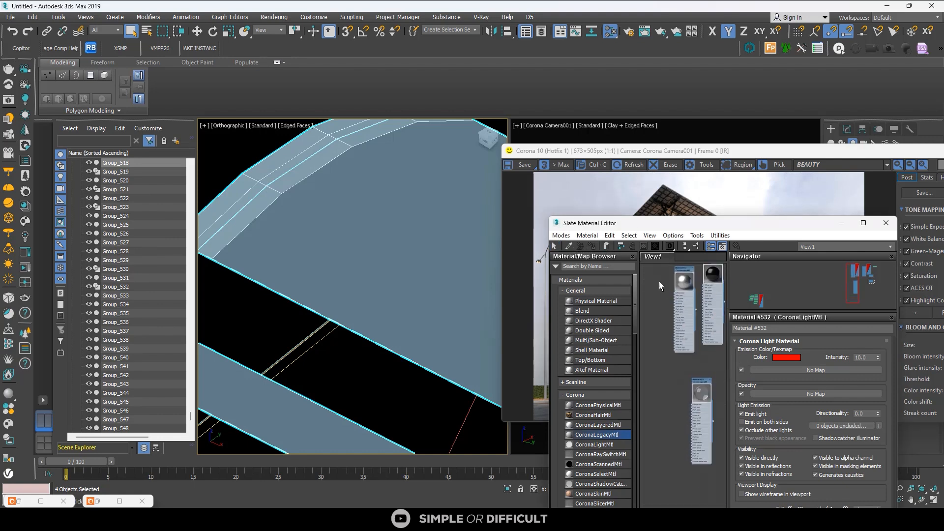
{"action": "scroll", "coordinate": [645, 319], "scroll_direction": "up", "scroll_amount": 5}
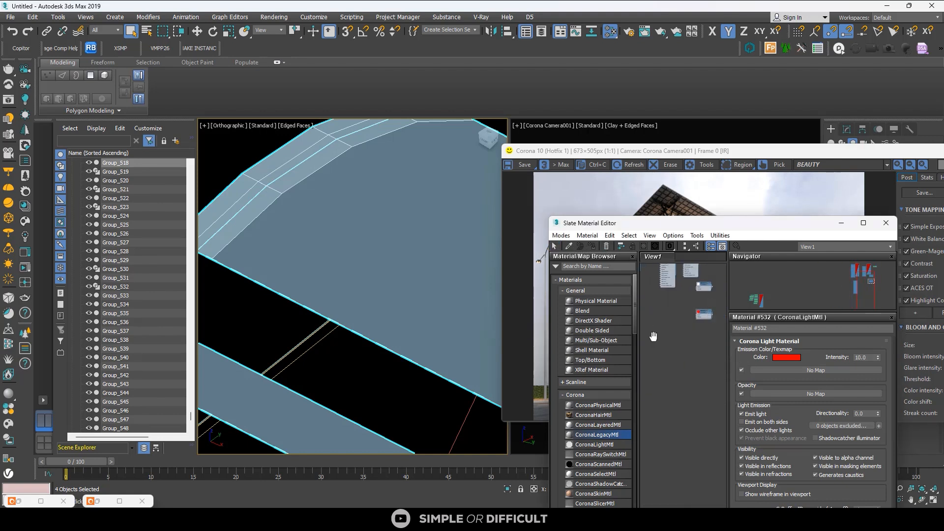
{"action": "left_click", "coordinate": [648, 323]}
{"action": "left_click", "coordinate": [592, 246]}
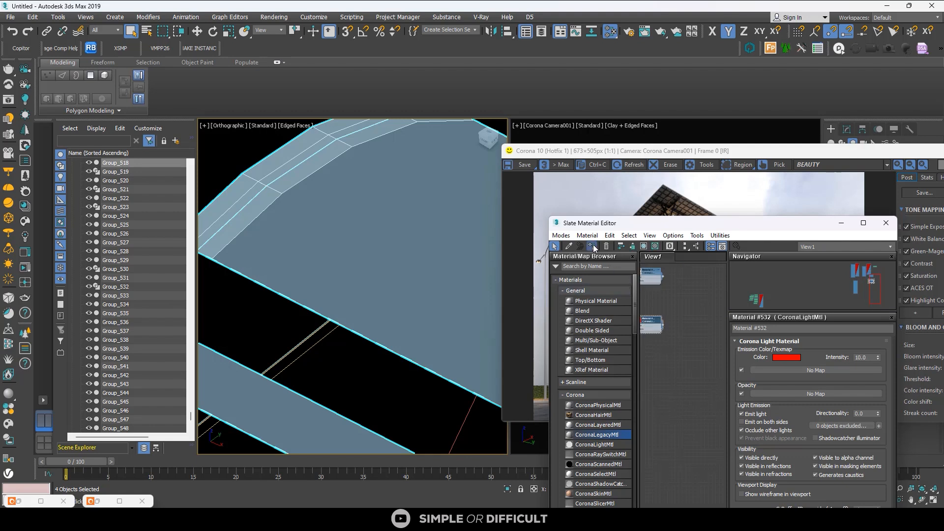
Step: Select the Marriott lettering and emblem pieces on the lower entrance facade, assign the red CoronaLightMtl to them, and clear the selection
{"action": "scroll", "coordinate": [386, 243], "scroll_direction": "down", "scroll_amount": 7}
{"action": "scroll", "coordinate": [387, 244], "scroll_direction": "down", "scroll_amount": 6}
{"action": "scroll", "coordinate": [387, 255], "scroll_direction": "up", "scroll_amount": 2}
{"action": "middle_click_drag", "start_coordinate": [443, 437], "coordinate": [394, 324]}
{"action": "middle_click_drag", "start_coordinate": [323, 416], "coordinate": [327, 270]}
{"action": "middle_click_drag", "start_coordinate": [399, 394], "coordinate": [345, 251]}
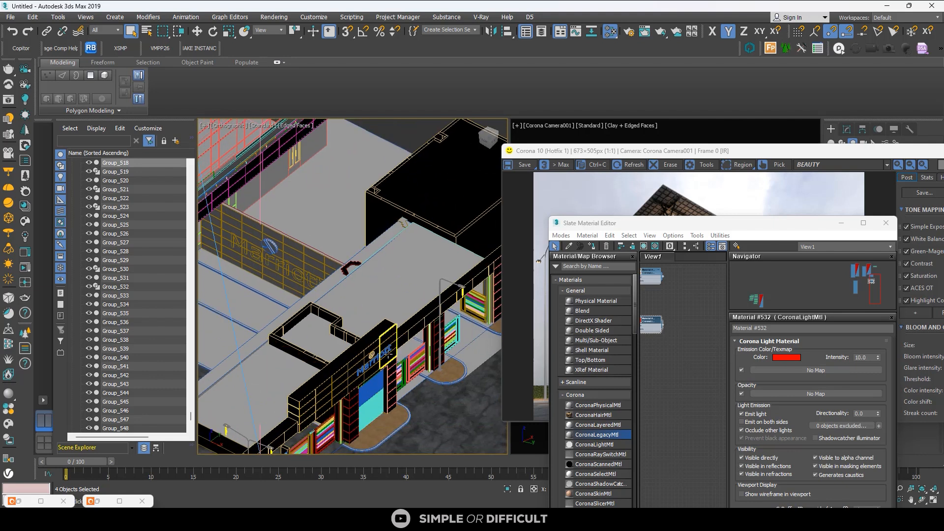
{"action": "scroll", "coordinate": [358, 354], "scroll_direction": "up", "scroll_amount": 7}
{"action": "scroll", "coordinate": [345, 355], "scroll_direction": "up", "scroll_amount": 5}
{"action": "left_click", "coordinate": [346, 355]}
{"action": "scroll", "coordinate": [354, 349], "scroll_direction": "down", "scroll_amount": 5}
{"action": "scroll", "coordinate": [373, 343], "scroll_direction": "up", "scroll_amount": 3}
{"action": "left_click", "coordinate": [352, 357], "text": "ctrl"}
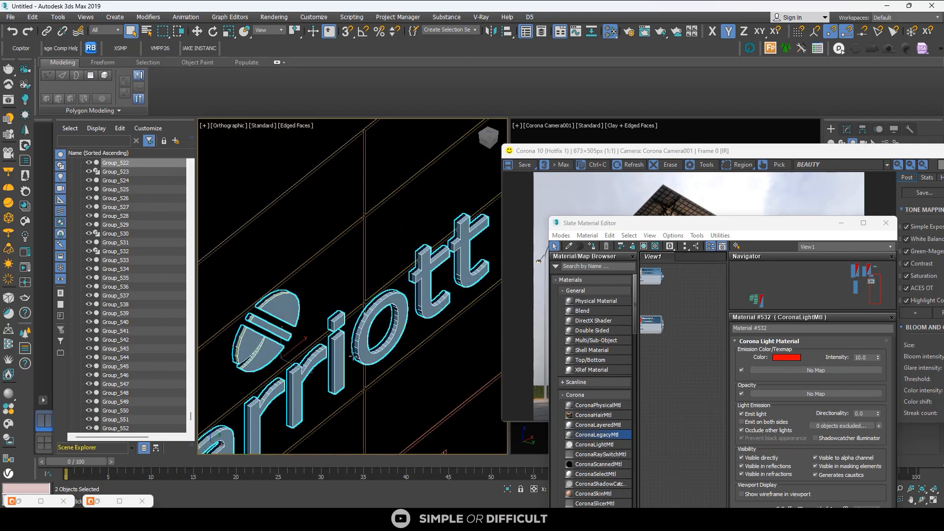
{"action": "scroll", "coordinate": [242, 317], "scroll_direction": "up", "scroll_amount": 3}
{"action": "scroll", "coordinate": [277, 320], "scroll_direction": "up", "scroll_amount": 3}
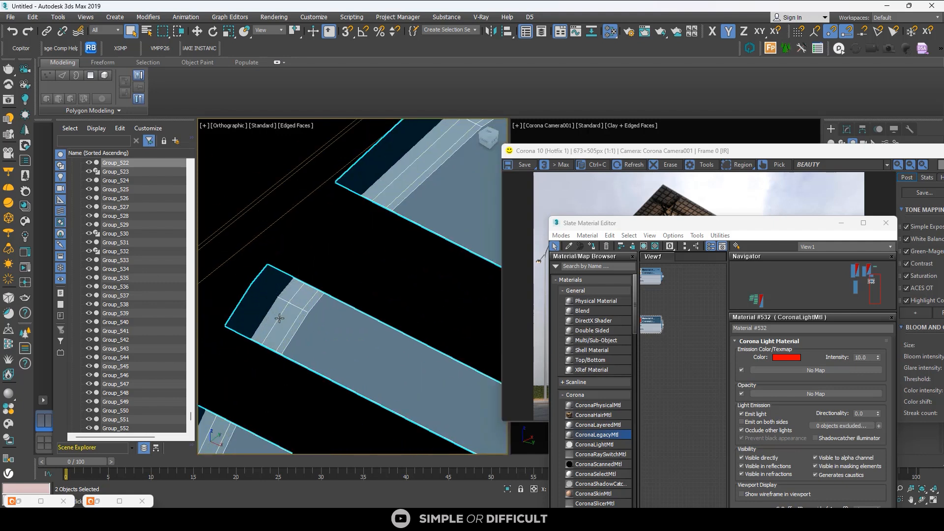
{"action": "left_click", "coordinate": [276, 320], "text": "ctrl"}
{"action": "left_click", "coordinate": [591, 246]}
{"action": "scroll", "coordinate": [318, 260], "scroll_direction": "down", "scroll_amount": 5}
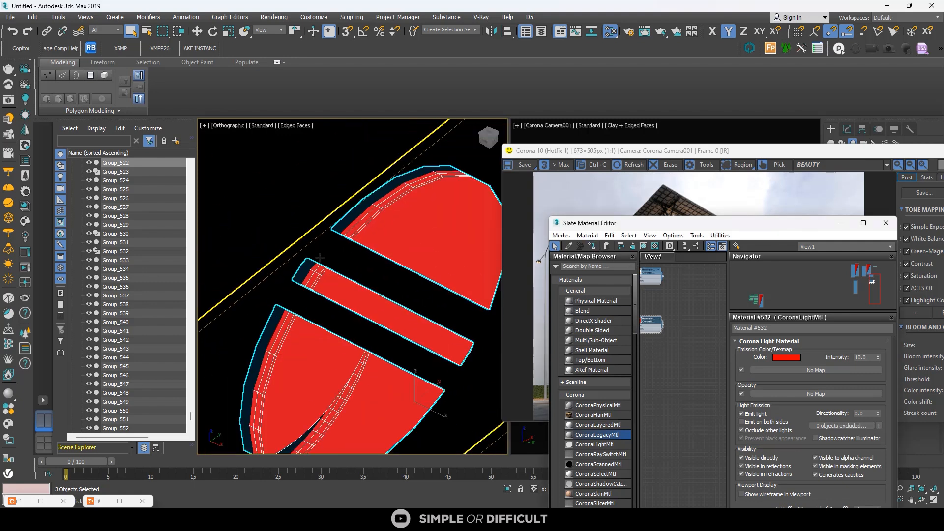
{"action": "scroll", "coordinate": [319, 258], "scroll_direction": "down", "scroll_amount": 6}
{"action": "scroll", "coordinate": [354, 305], "scroll_direction": "down", "scroll_amount": 6}
{"action": "left_click", "coordinate": [418, 339]}
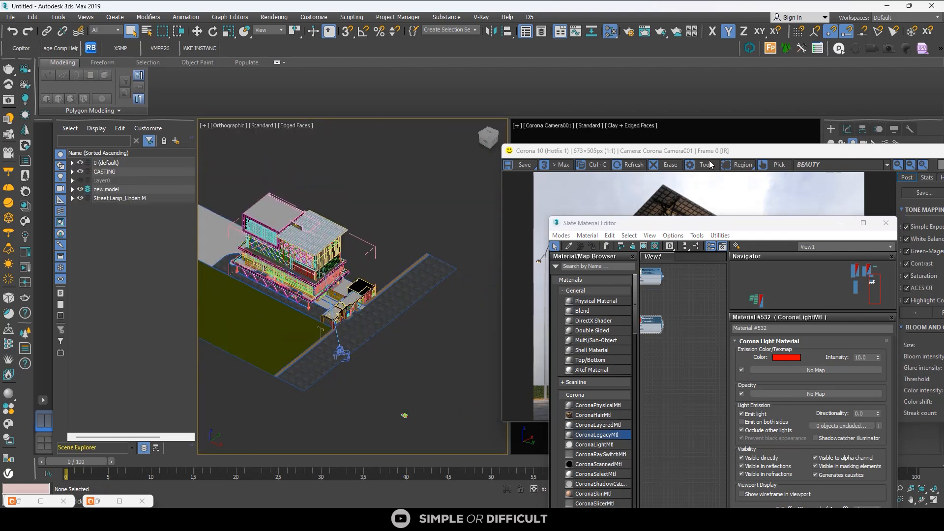
Step: Maximize the Corona frame buffer and examine the glow of both red Marriott signs in the render
{"action": "double_click", "coordinate": [782, 152]}
{"action": "mouse_move", "coordinate": [928, 24]}
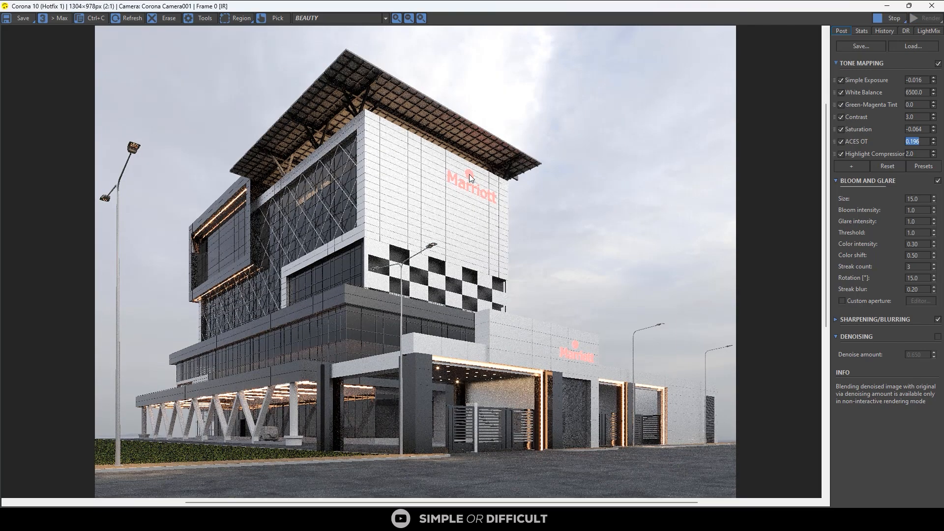
{"action": "scroll", "coordinate": [469, 174], "scroll_direction": "up", "scroll_amount": 2}
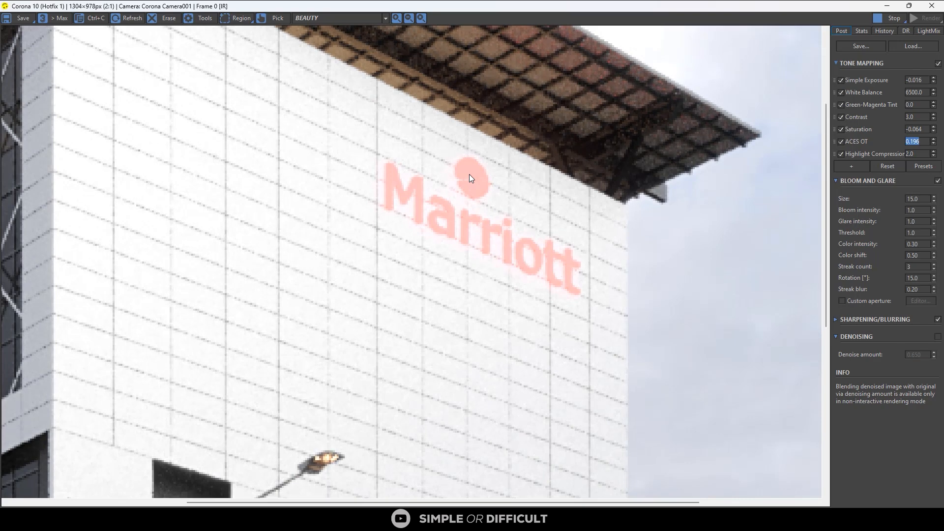
{"action": "scroll", "coordinate": [469, 174], "scroll_direction": "down", "scroll_amount": 2}
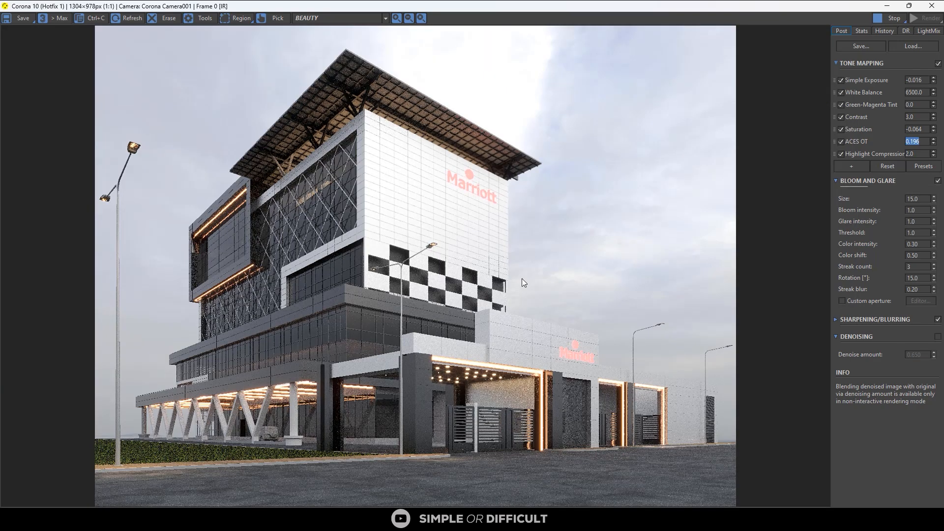
{"action": "scroll", "coordinate": [597, 376], "scroll_direction": "up", "scroll_amount": 2}
{"action": "scroll", "coordinate": [572, 320], "scroll_direction": "down", "scroll_amount": 2}
Step: Restore the frame buffer to a smaller window and place the Slate Material Editor beside it
{"action": "double_click", "coordinate": [750, 5]}
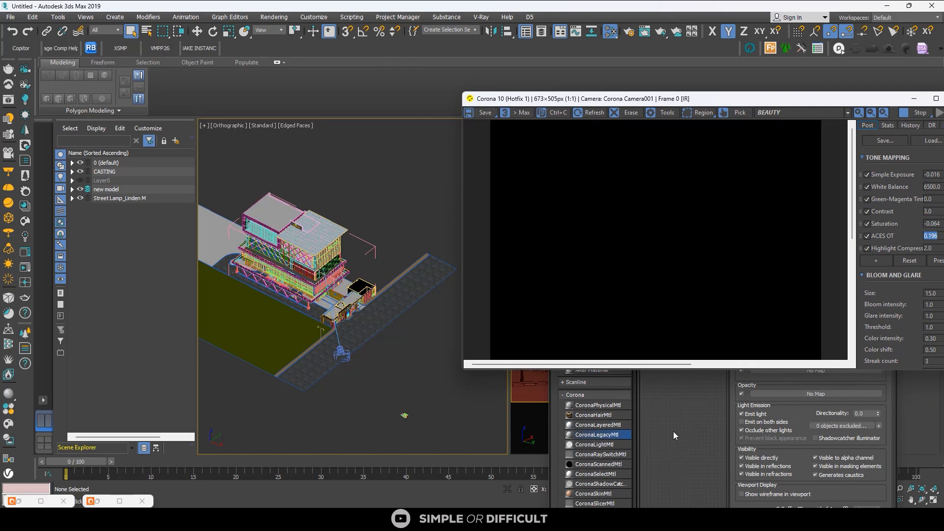
{"action": "left_click", "coordinate": [675, 422]}
{"action": "left_click_drag", "start_coordinate": [712, 227], "coordinate": [248, 195]}
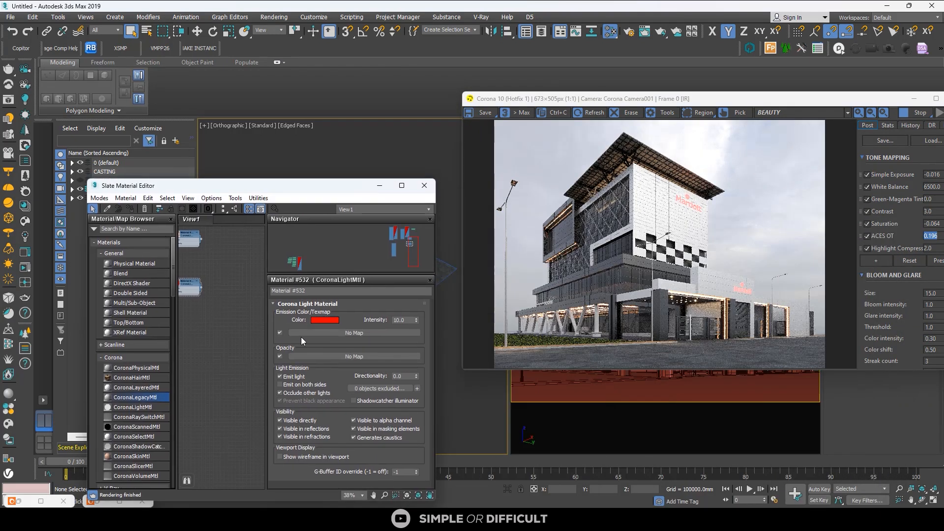
Step: Set the red CoronaLightMtl's intensity to 50 and check the entrance sign in the render
{"action": "double_click", "coordinate": [398, 319]}
{"action": "type", "text": "50"}
{"action": "key", "text": "Return"}
{"action": "scroll", "coordinate": [751, 285], "scroll_direction": "up", "scroll_amount": 1}
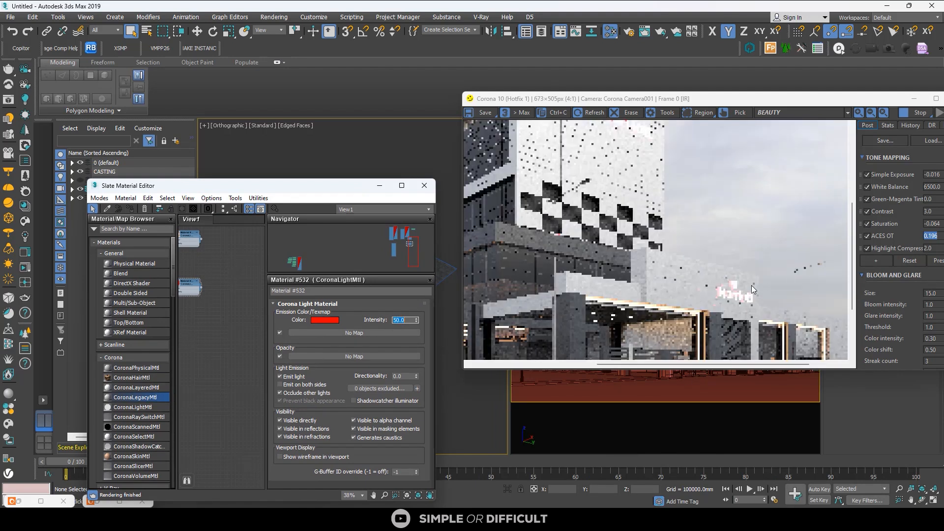
{"action": "scroll", "coordinate": [751, 285], "scroll_direction": "down", "scroll_amount": 1}
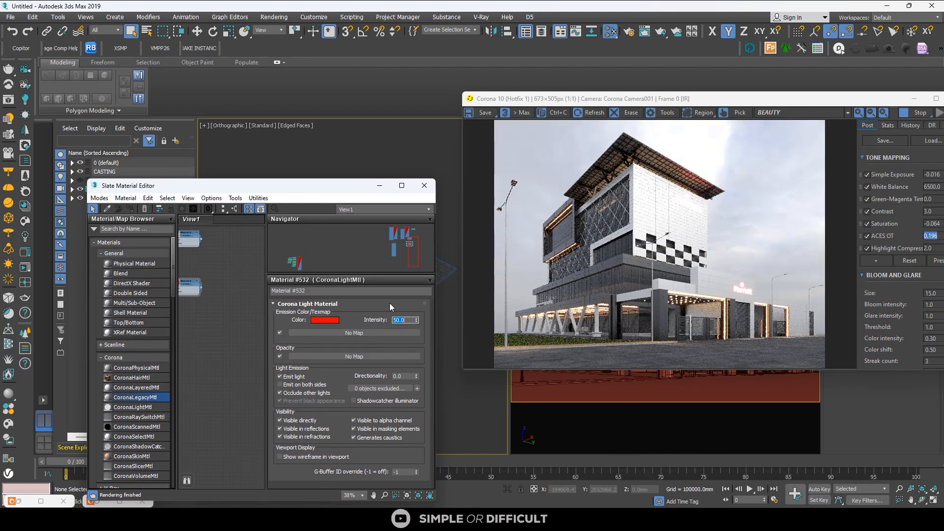
Step: Lower the red CoronaLightMtl's intensity to 5 and check the entrance sign in the render
{"action": "type", "text": "5"}
{"action": "key", "text": "Return"}
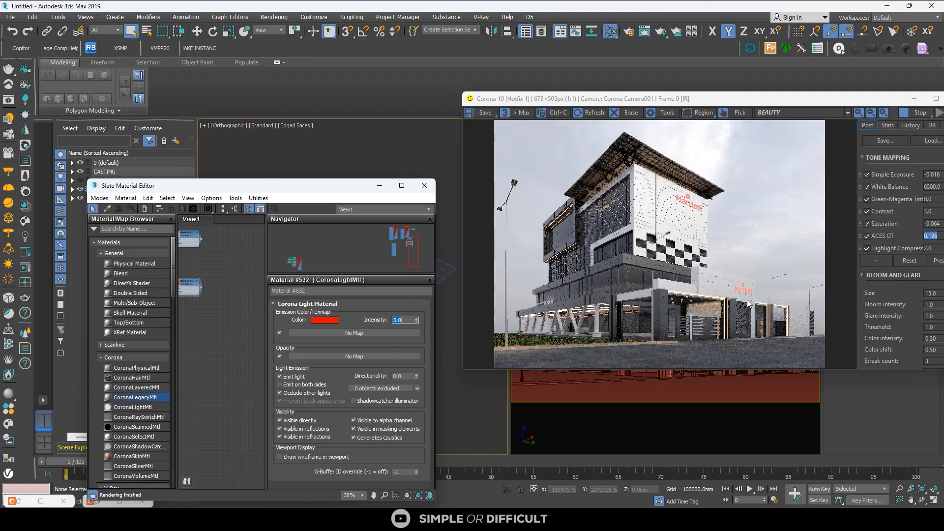
{"action": "scroll", "coordinate": [714, 227], "scroll_direction": "up", "scroll_amount": 2}
{"action": "scroll", "coordinate": [709, 231], "scroll_direction": "down", "scroll_amount": 2}
{"action": "scroll", "coordinate": [746, 285], "scroll_direction": "up", "scroll_amount": 3}
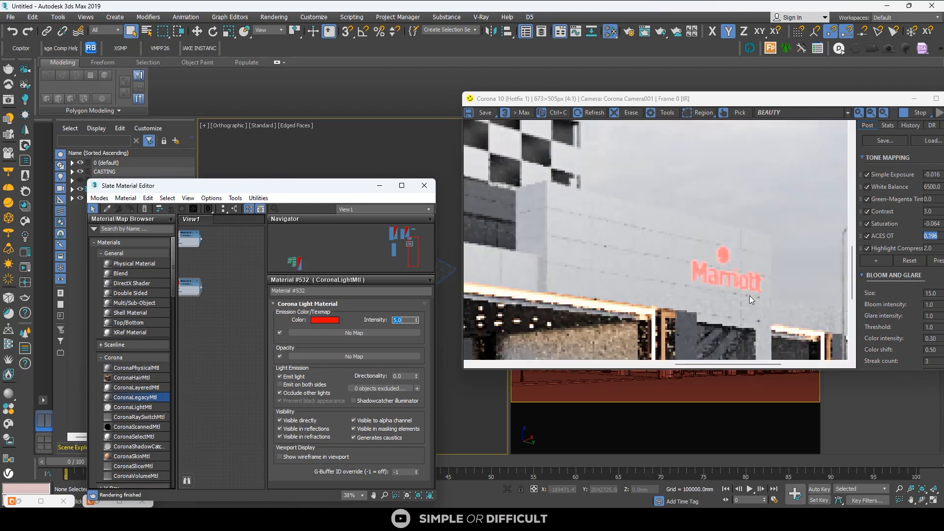
{"action": "scroll", "coordinate": [746, 285], "scroll_direction": "down", "scroll_amount": 3}
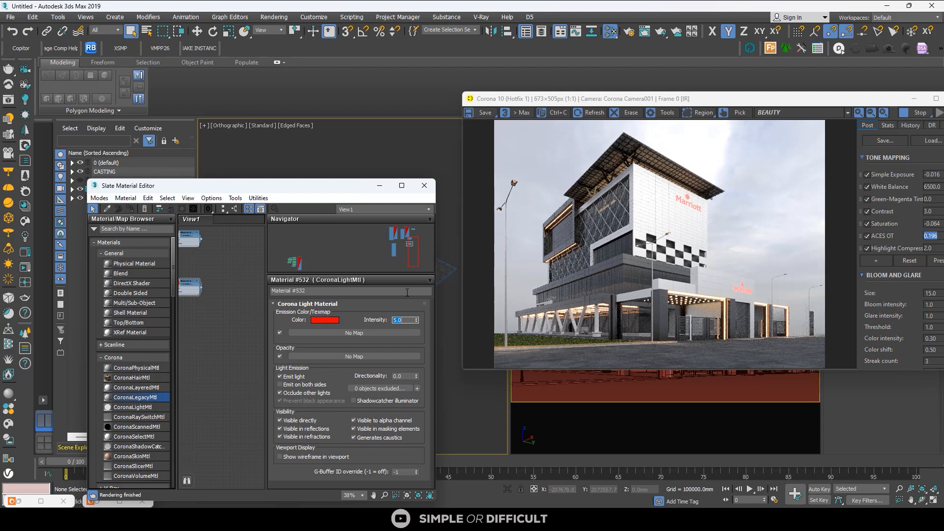
Step: Set the red CoronaLightMtl's intensity to 10 and compare the signs in the render
{"action": "type", "text": "10"}
{"action": "key", "text": "Return"}
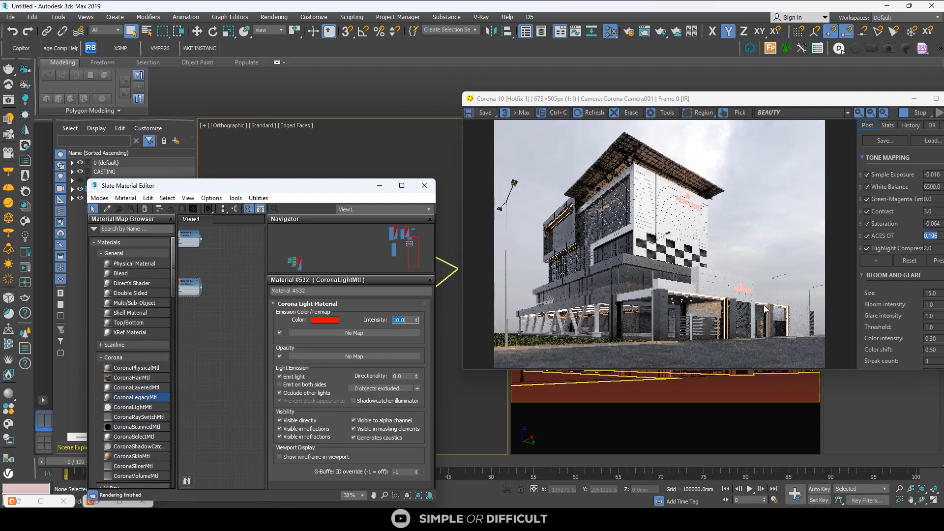
{"action": "scroll", "coordinate": [755, 275], "scroll_direction": "up", "scroll_amount": 3}
{"action": "scroll", "coordinate": [755, 276], "scroll_direction": "down", "scroll_amount": 3}
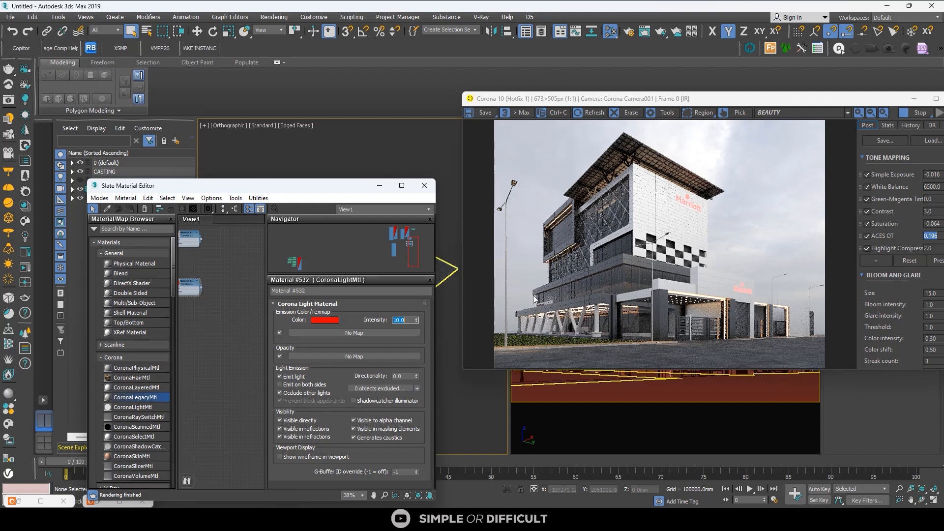
Step: Set the red CoronaLightMtl's intensity to 8, check the signs in the render, and reposition the frame buffer
{"action": "type", "text": "8"}
{"action": "key", "text": "Return"}
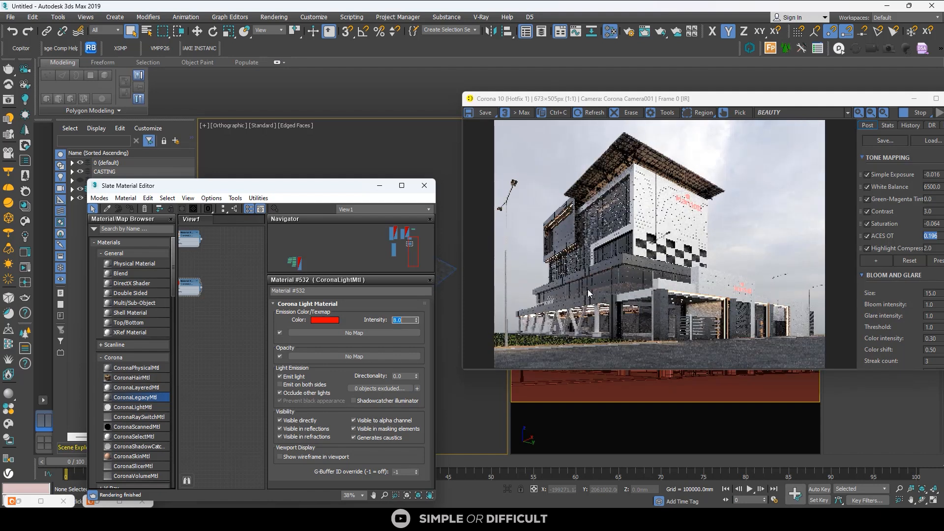
{"action": "scroll", "coordinate": [760, 288], "scroll_direction": "up", "scroll_amount": 3}
{"action": "scroll", "coordinate": [761, 296], "scroll_direction": "down", "scroll_amount": 3}
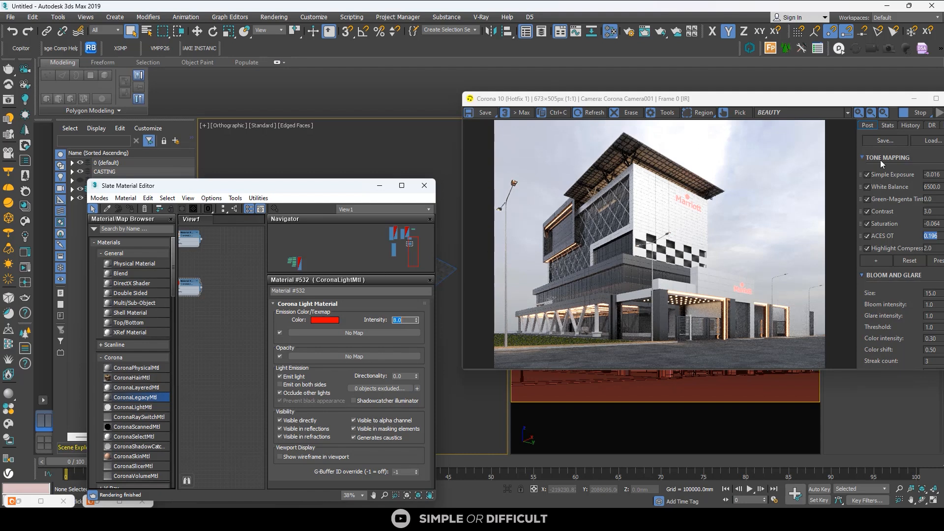
{"action": "left_click_drag", "start_coordinate": [847, 96], "coordinate": [698, 112]}
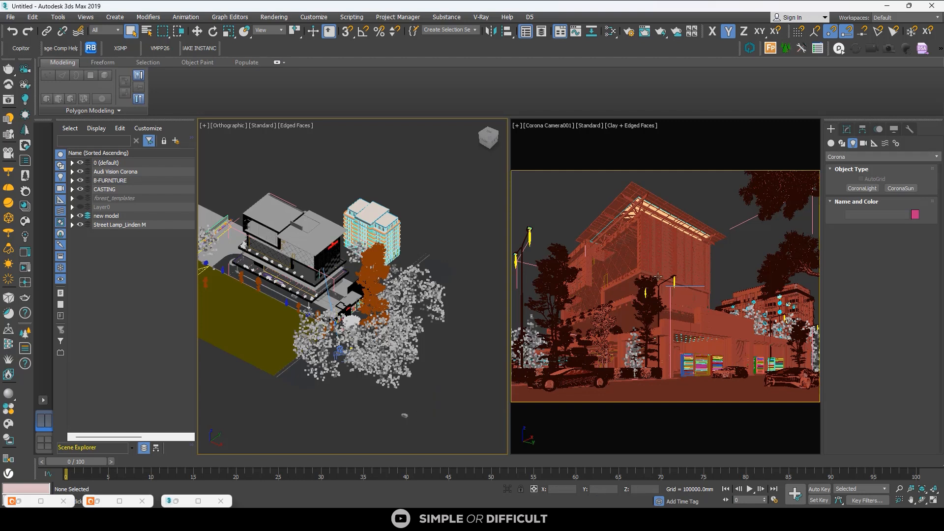
{"action": "left_click", "coordinate": [372, 231]}
{"action": "left_click", "coordinate": [452, 210]}
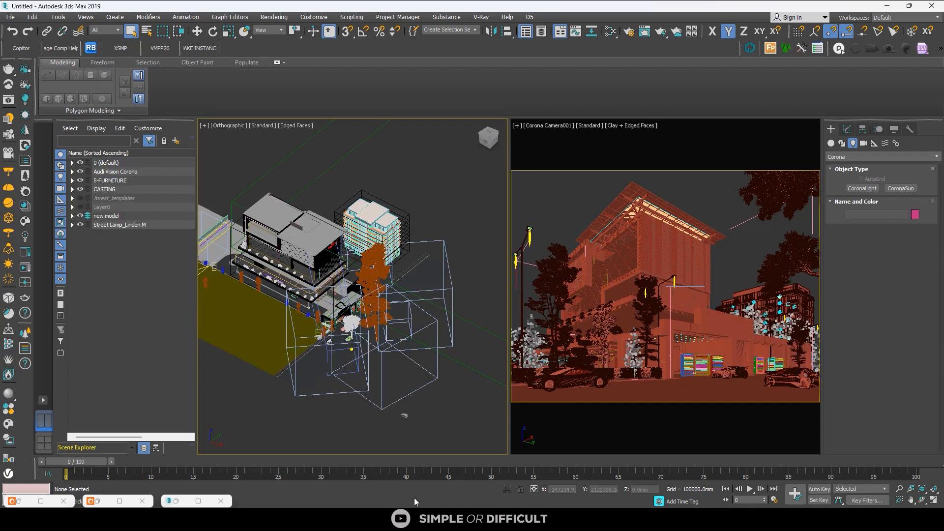
Step: Start interactive rendering of the scene populated with trees, cars and a background building in the maximized frame buffer
{"action": "mouse_move", "coordinate": [350, 499]}
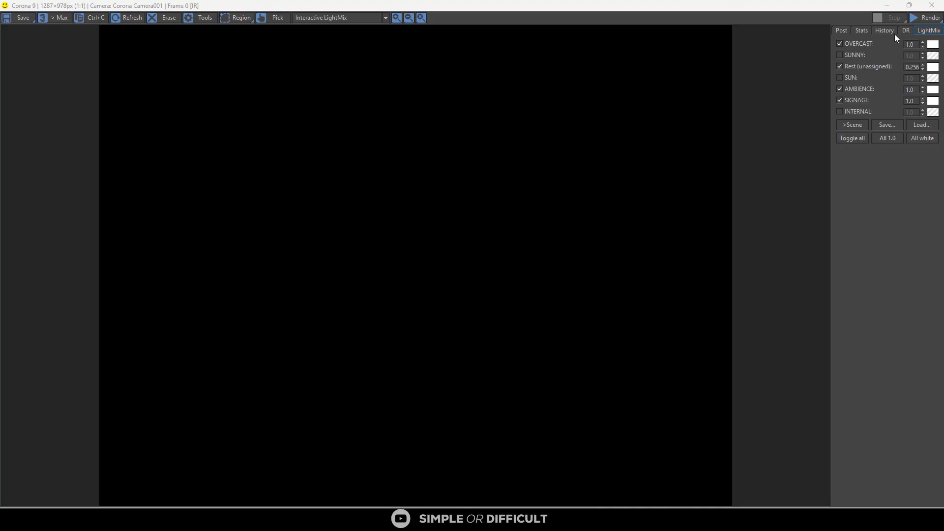
{"action": "left_click", "coordinate": [929, 19]}
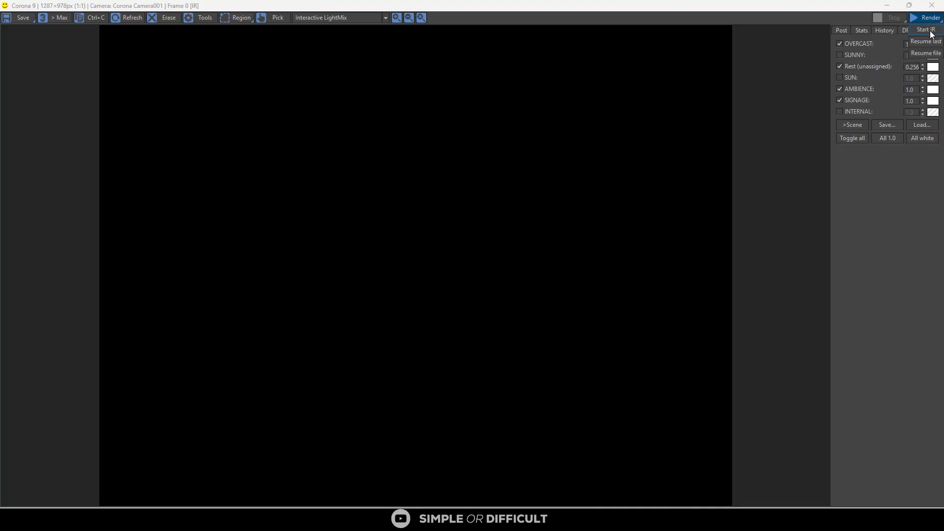
{"action": "left_click", "coordinate": [929, 30]}
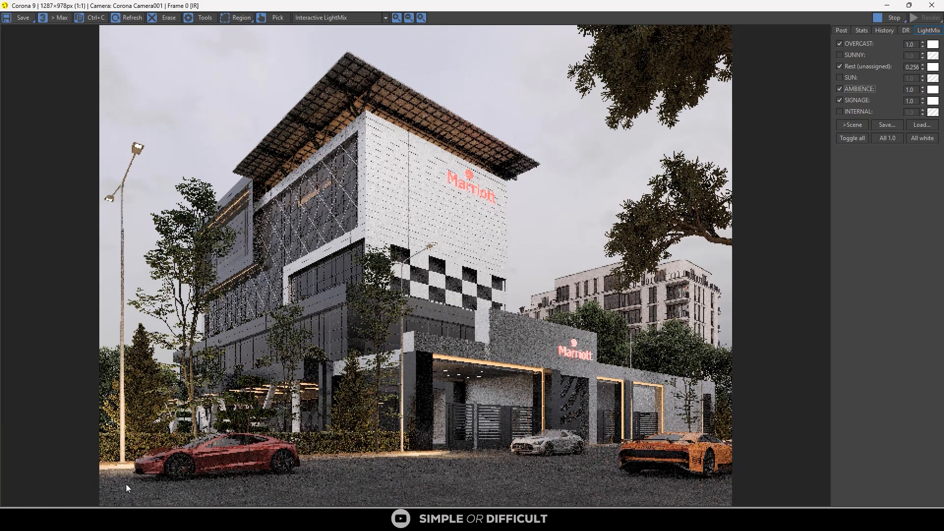
Step: Examine the cars, hedge, entrance gates and background building closely in the interactive LightMix render
{"action": "scroll", "coordinate": [211, 462], "scroll_direction": "up", "scroll_amount": 1}
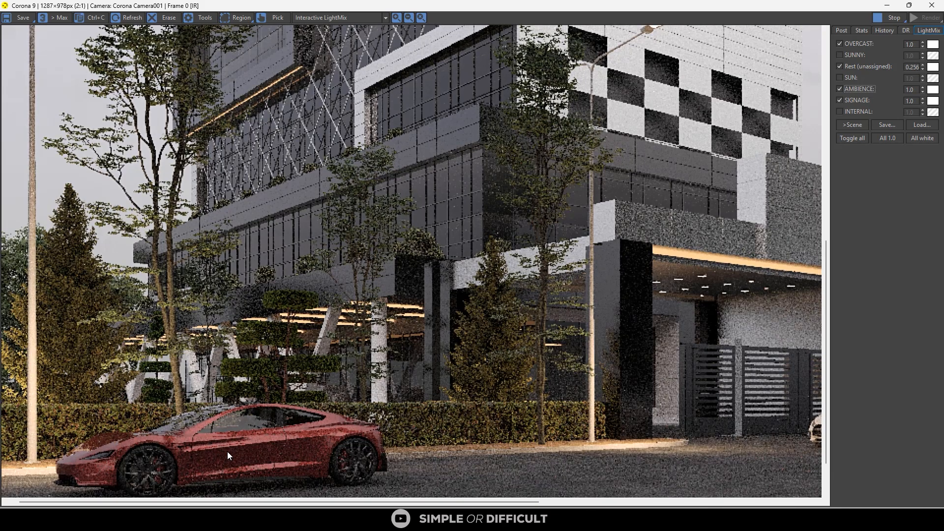
{"action": "scroll", "coordinate": [227, 451], "scroll_direction": "down", "scroll_amount": 1}
{"action": "scroll", "coordinate": [567, 439], "scroll_direction": "up", "scroll_amount": 1}
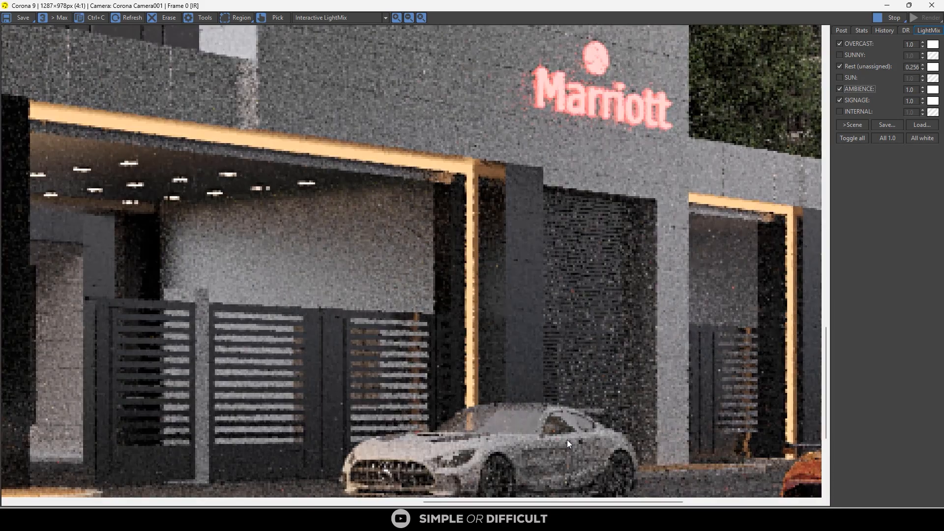
{"action": "scroll", "coordinate": [567, 439], "scroll_direction": "down", "scroll_amount": 1}
{"action": "scroll", "coordinate": [700, 455], "scroll_direction": "up", "scroll_amount": 1}
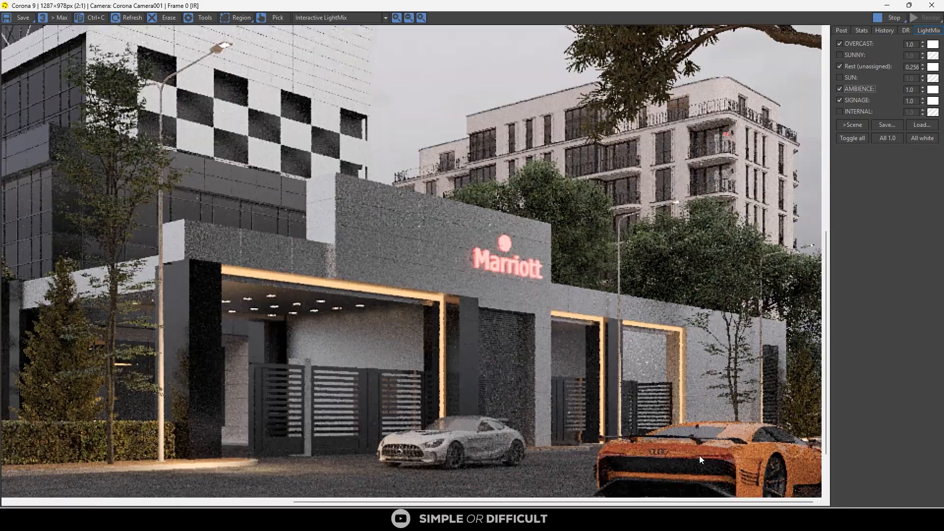
{"action": "scroll", "coordinate": [699, 455], "scroll_direction": "down", "scroll_amount": 1}
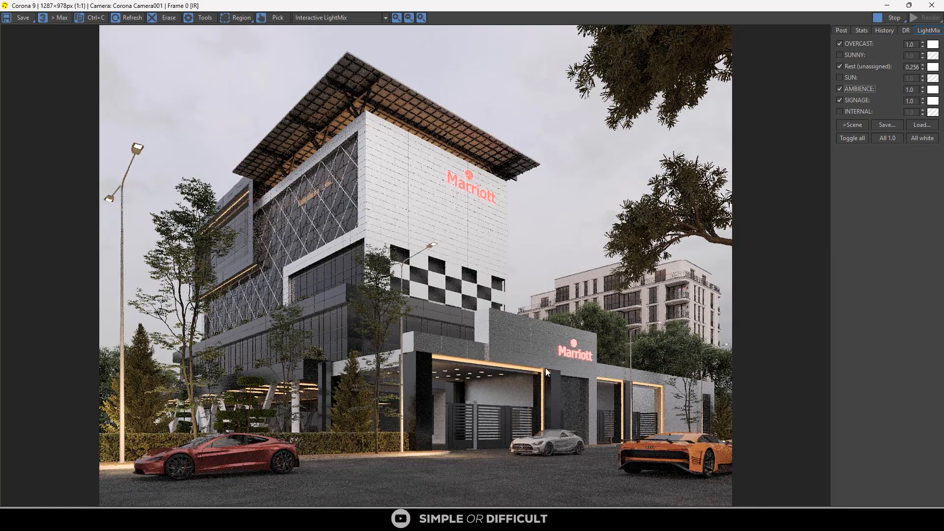